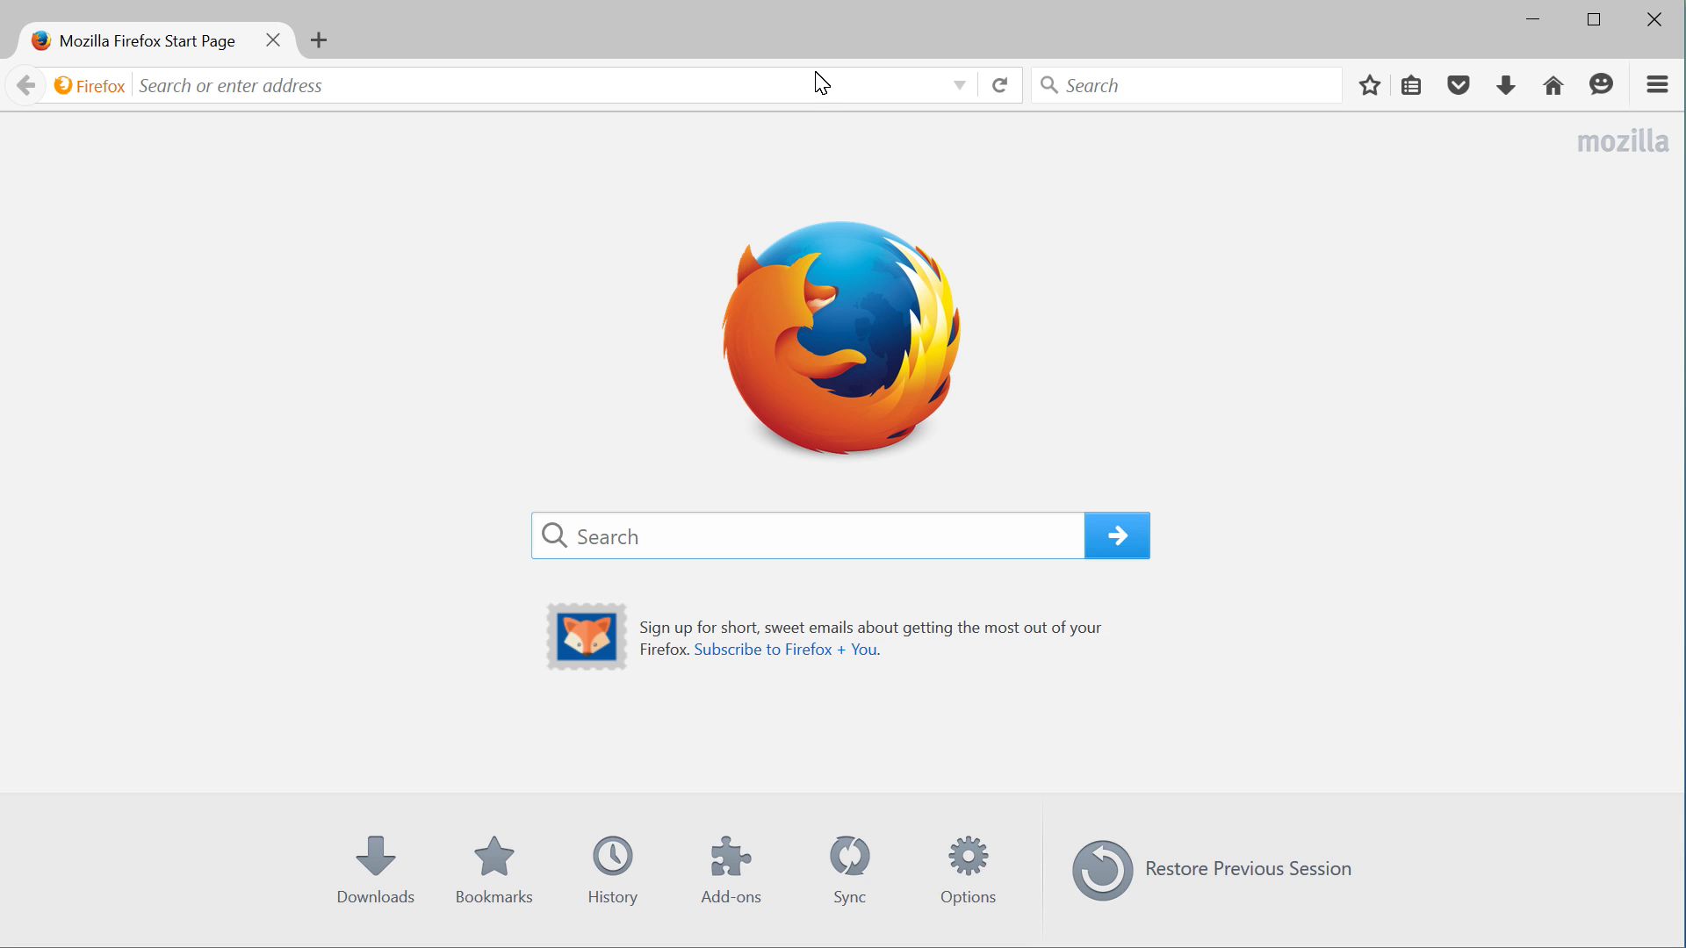
Load the Enterprise Manager console at 192.168.26.130:7001/em in Firefox
left_click(800, 95)
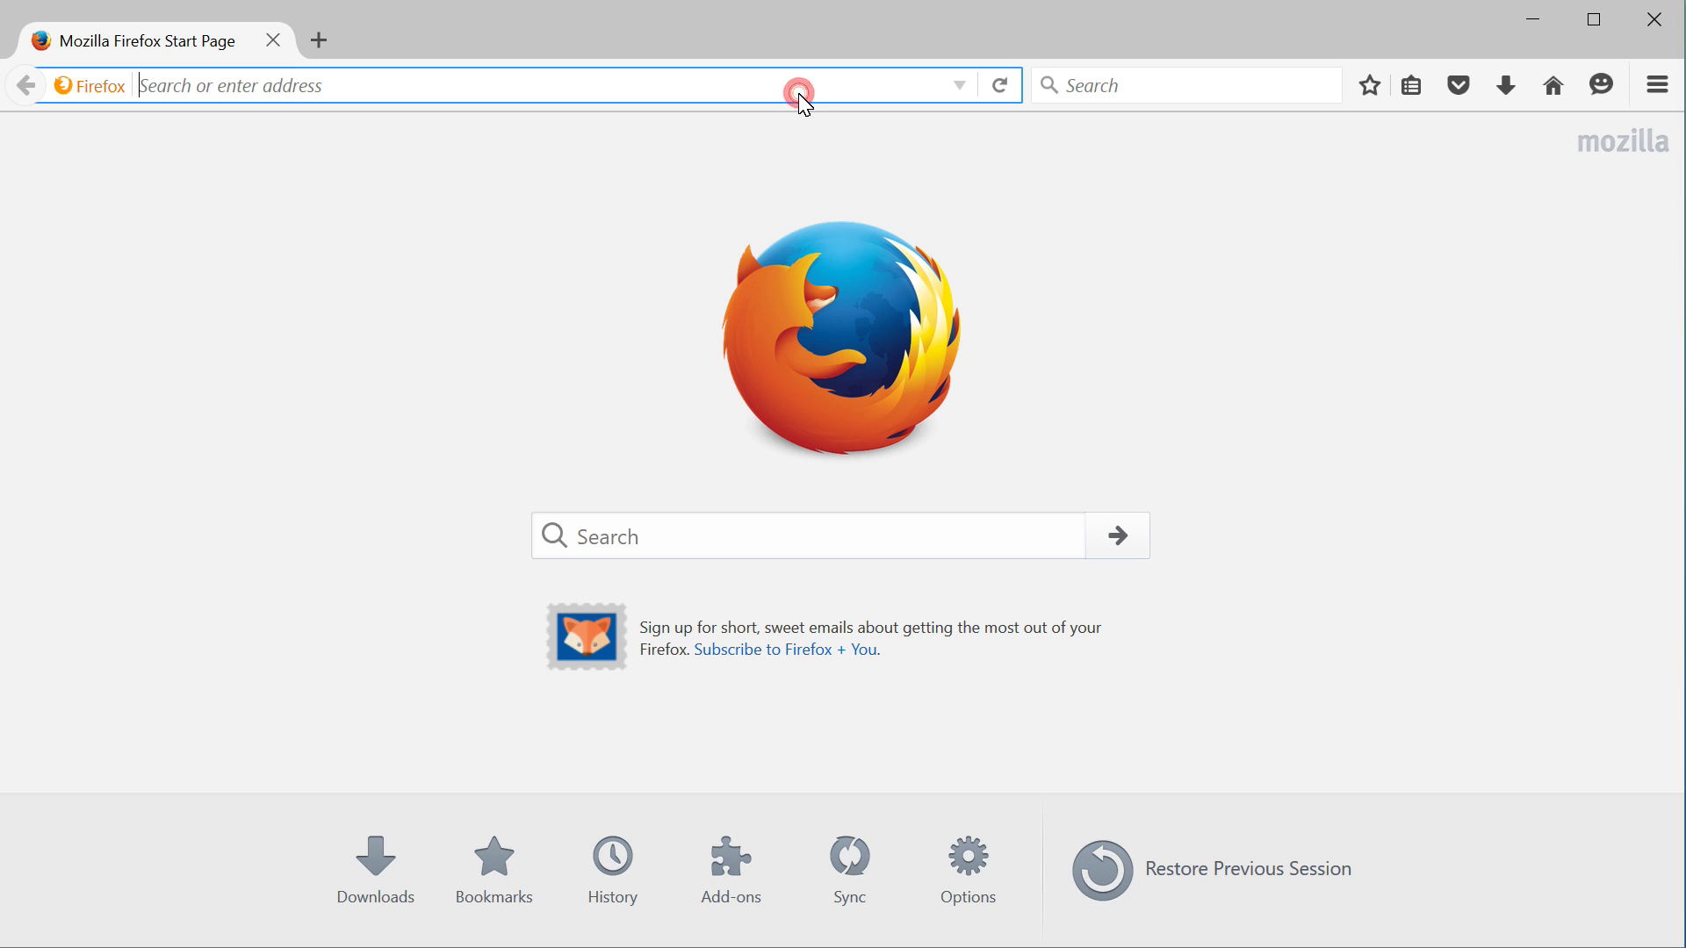
type("192")
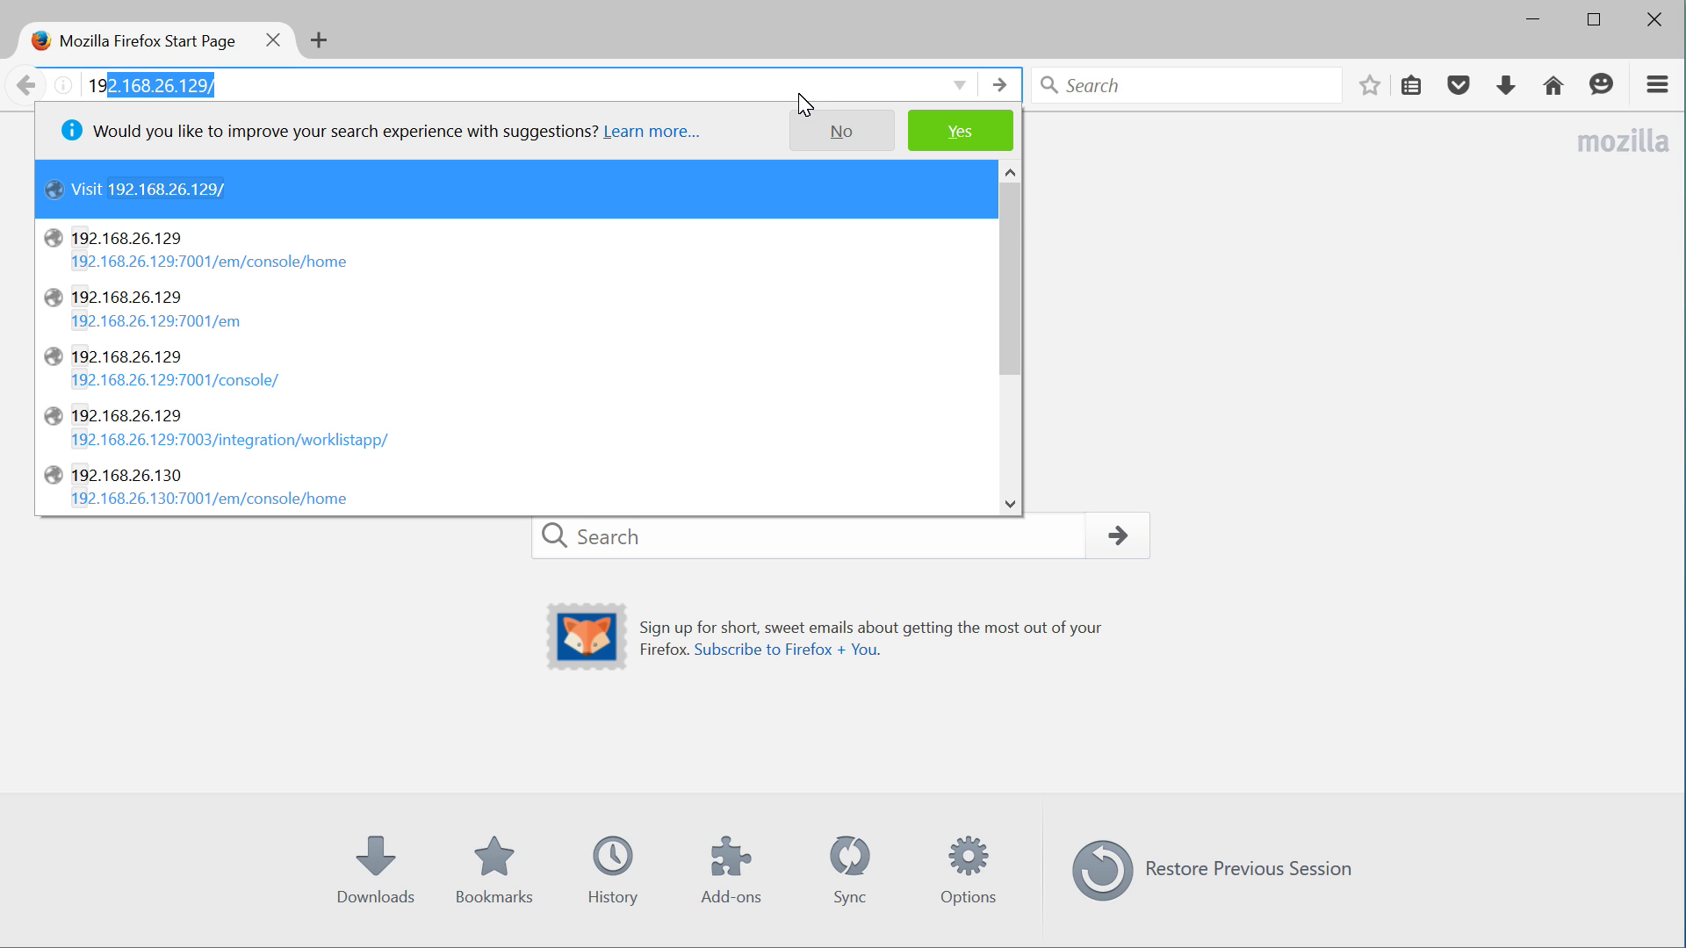
type(".168.26.12")
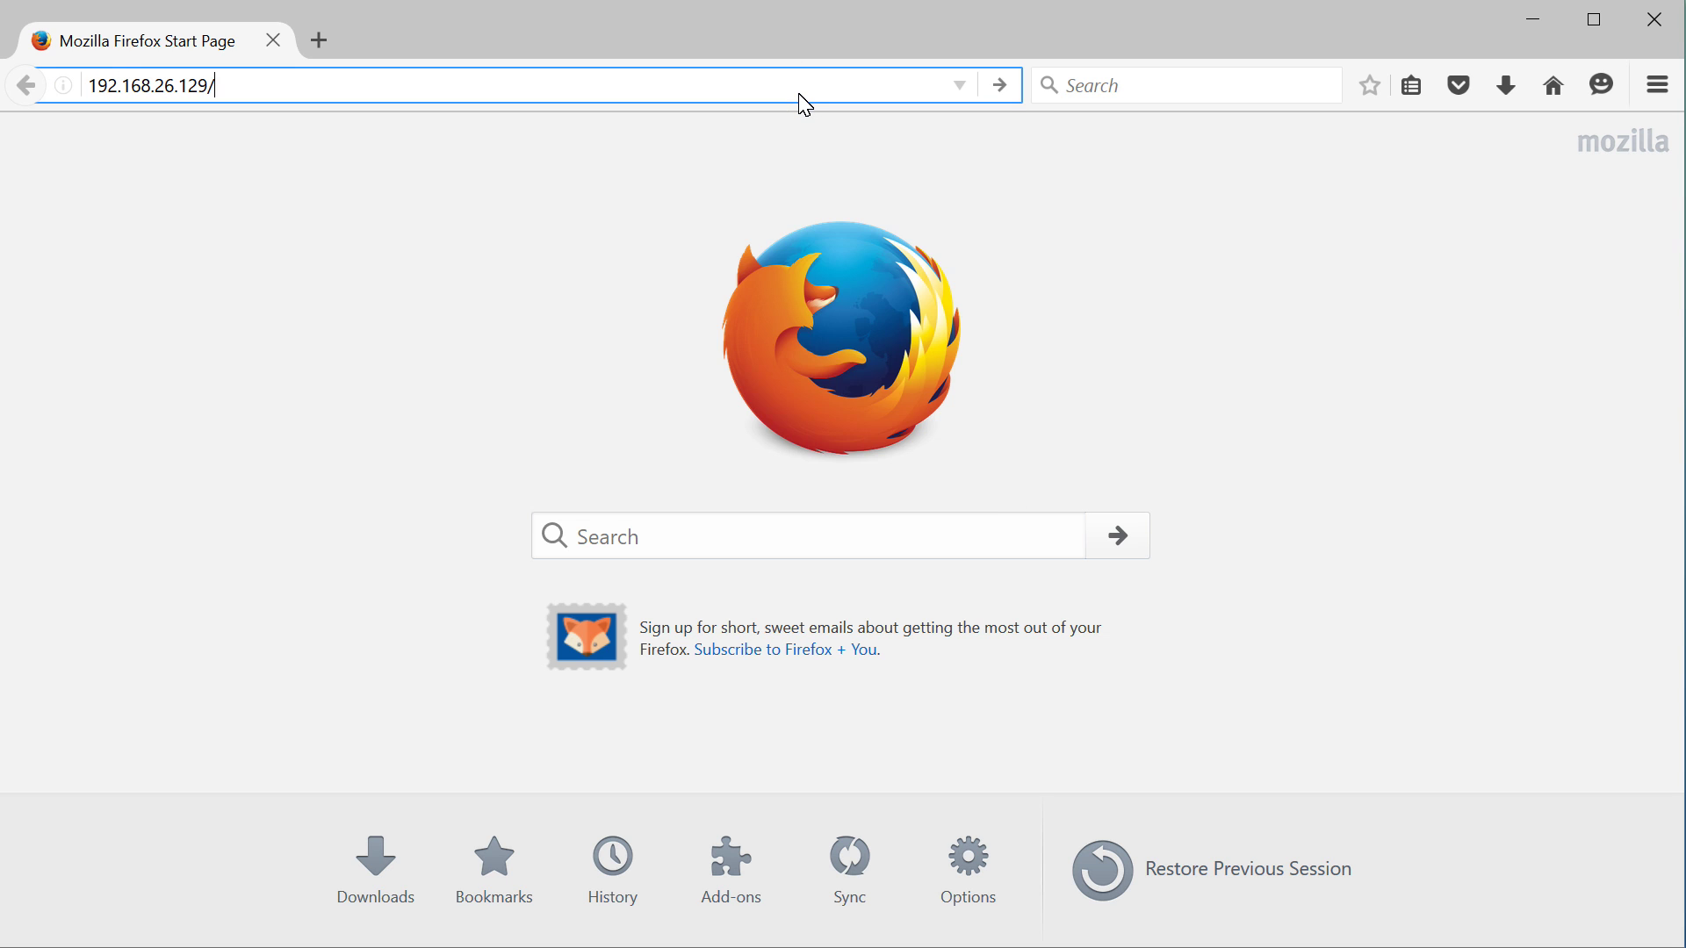
key("BackSpace")
type("30")
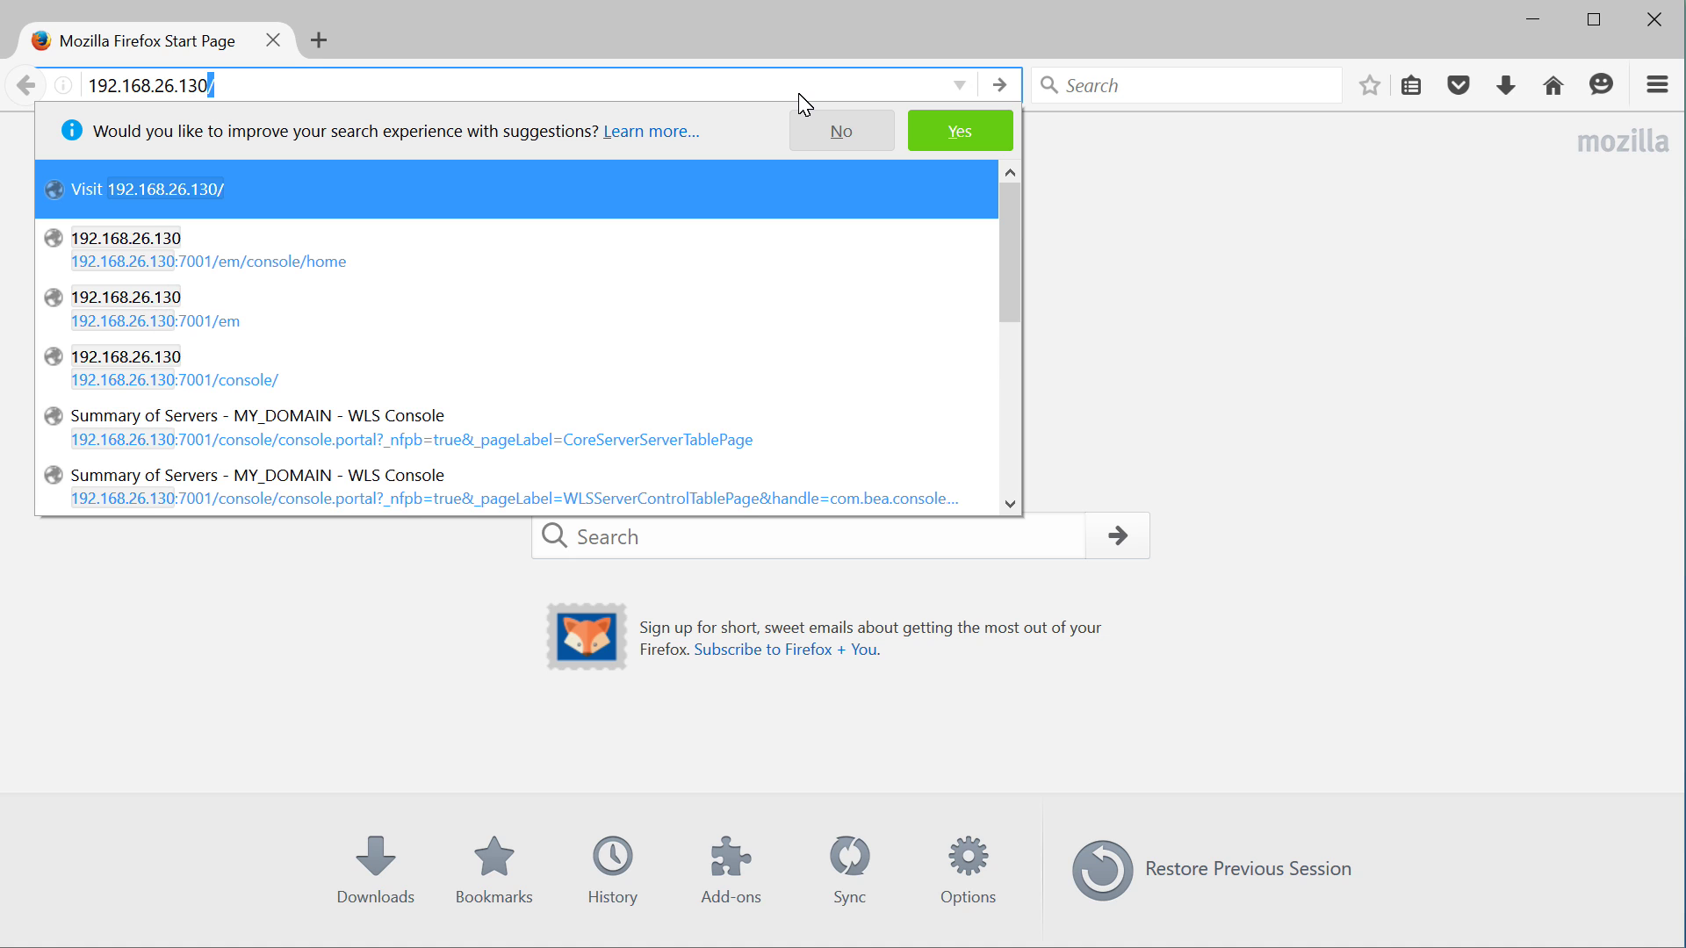
type(":700")
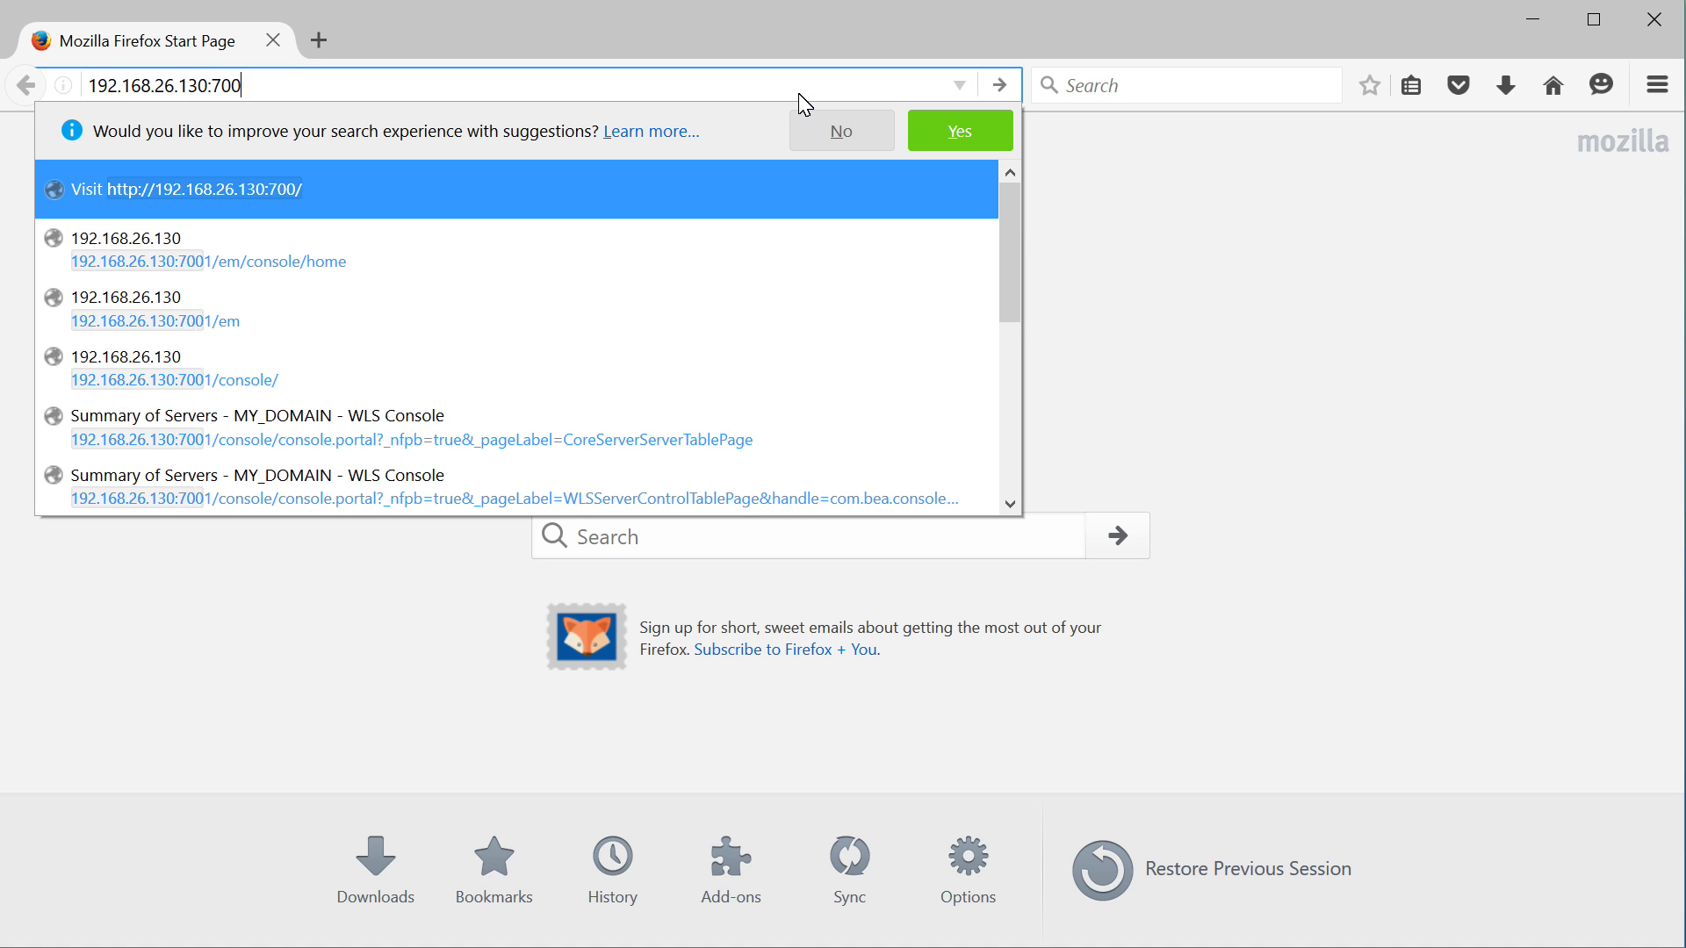
type("1/em")
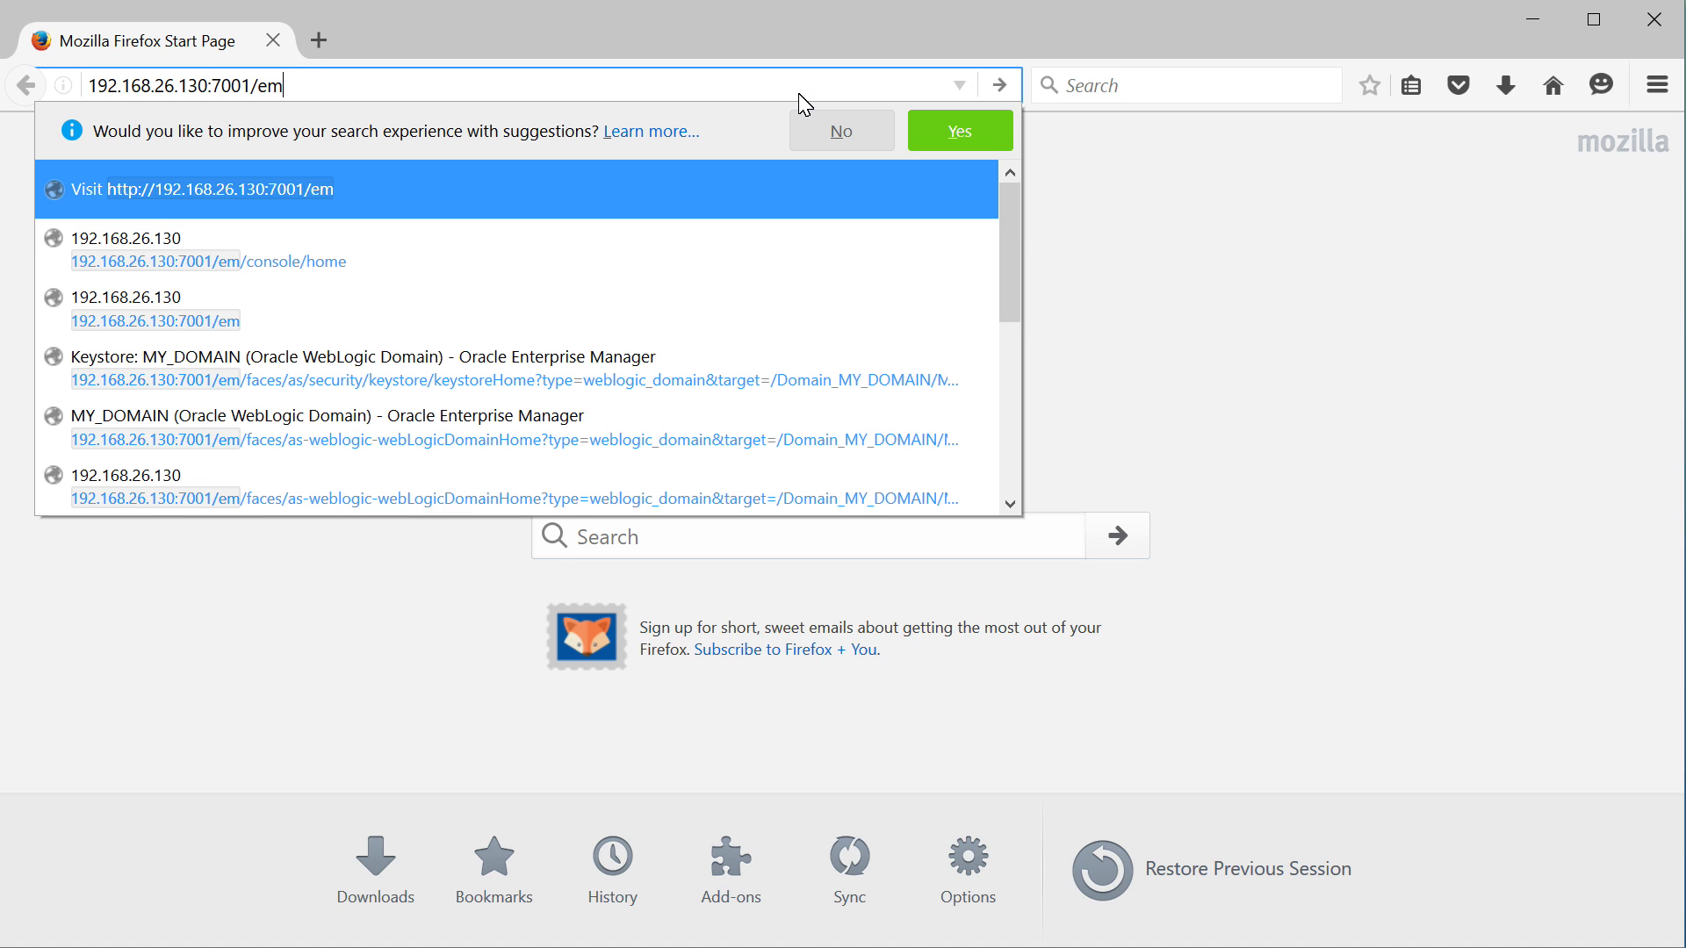
key("Return")
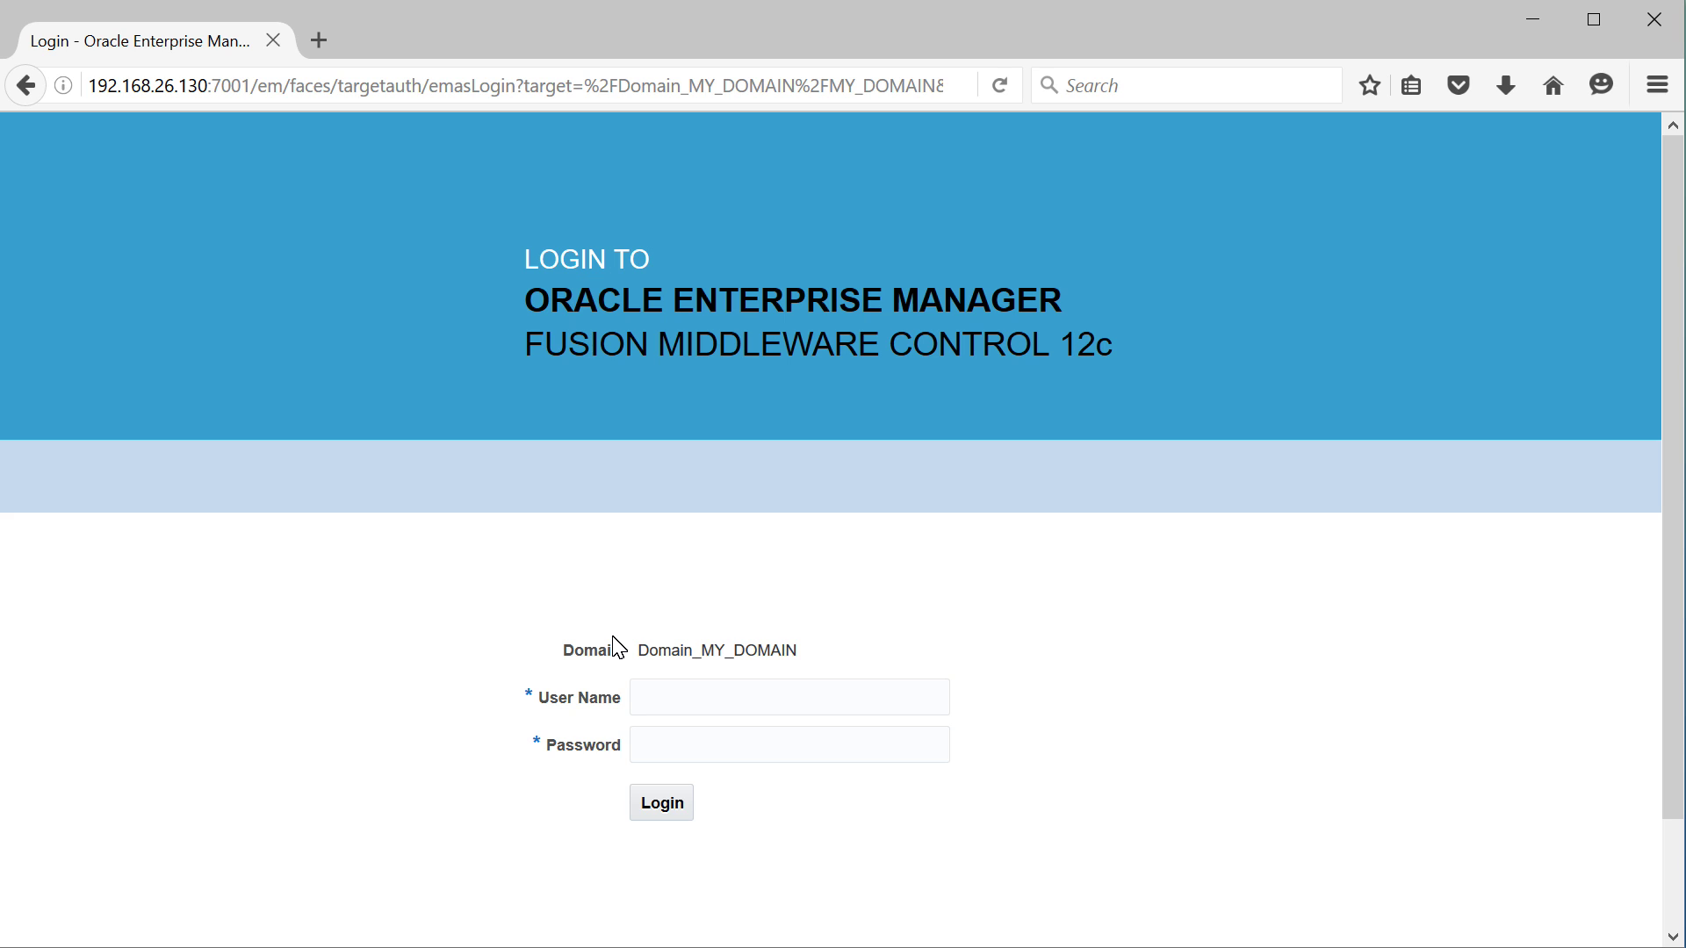
Log in with the domain administrator's user name and password
left_click(693, 704)
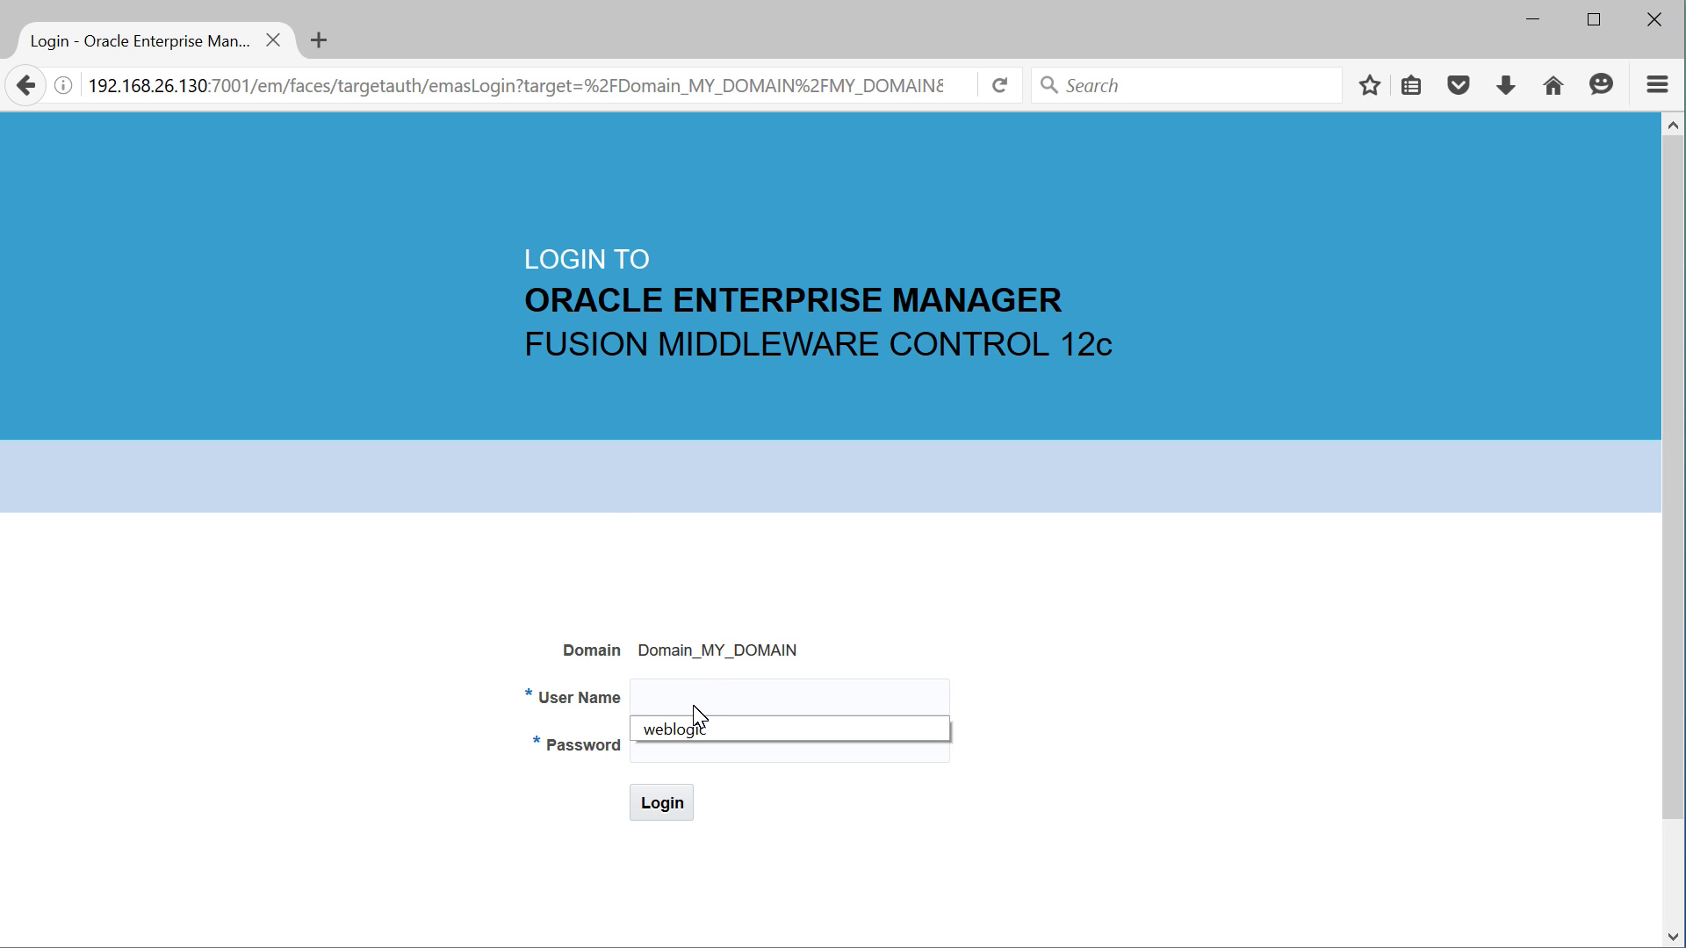
type("weblogic")
key("Tab")
type("welcome1")
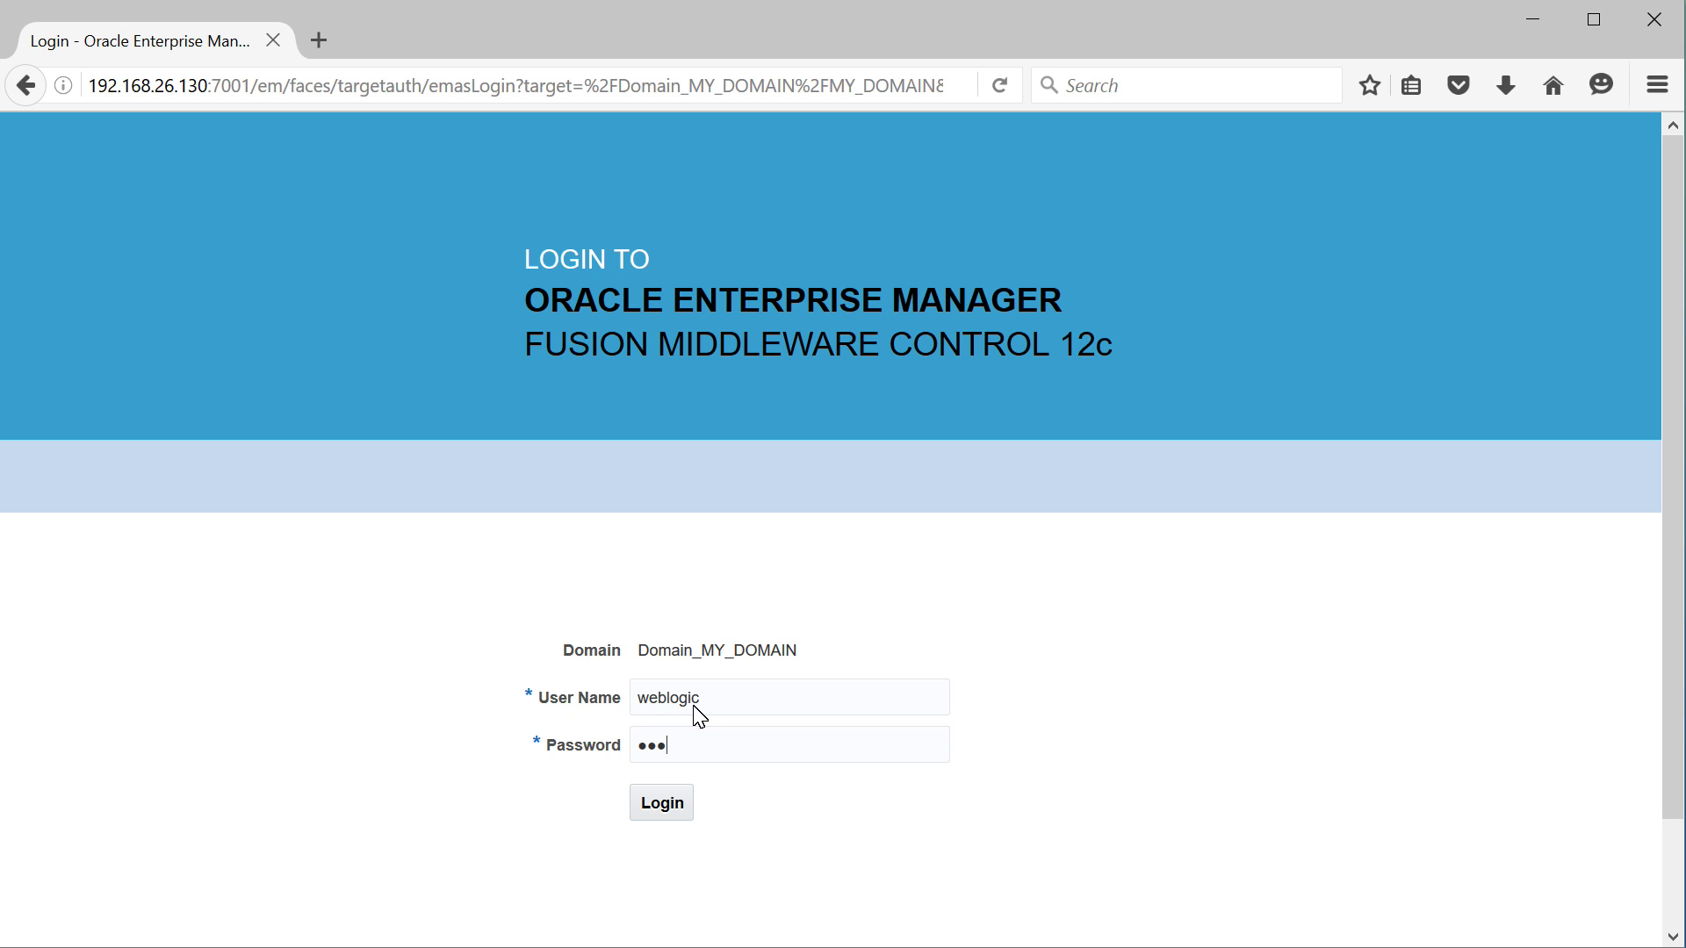
type("1")
key("Return")
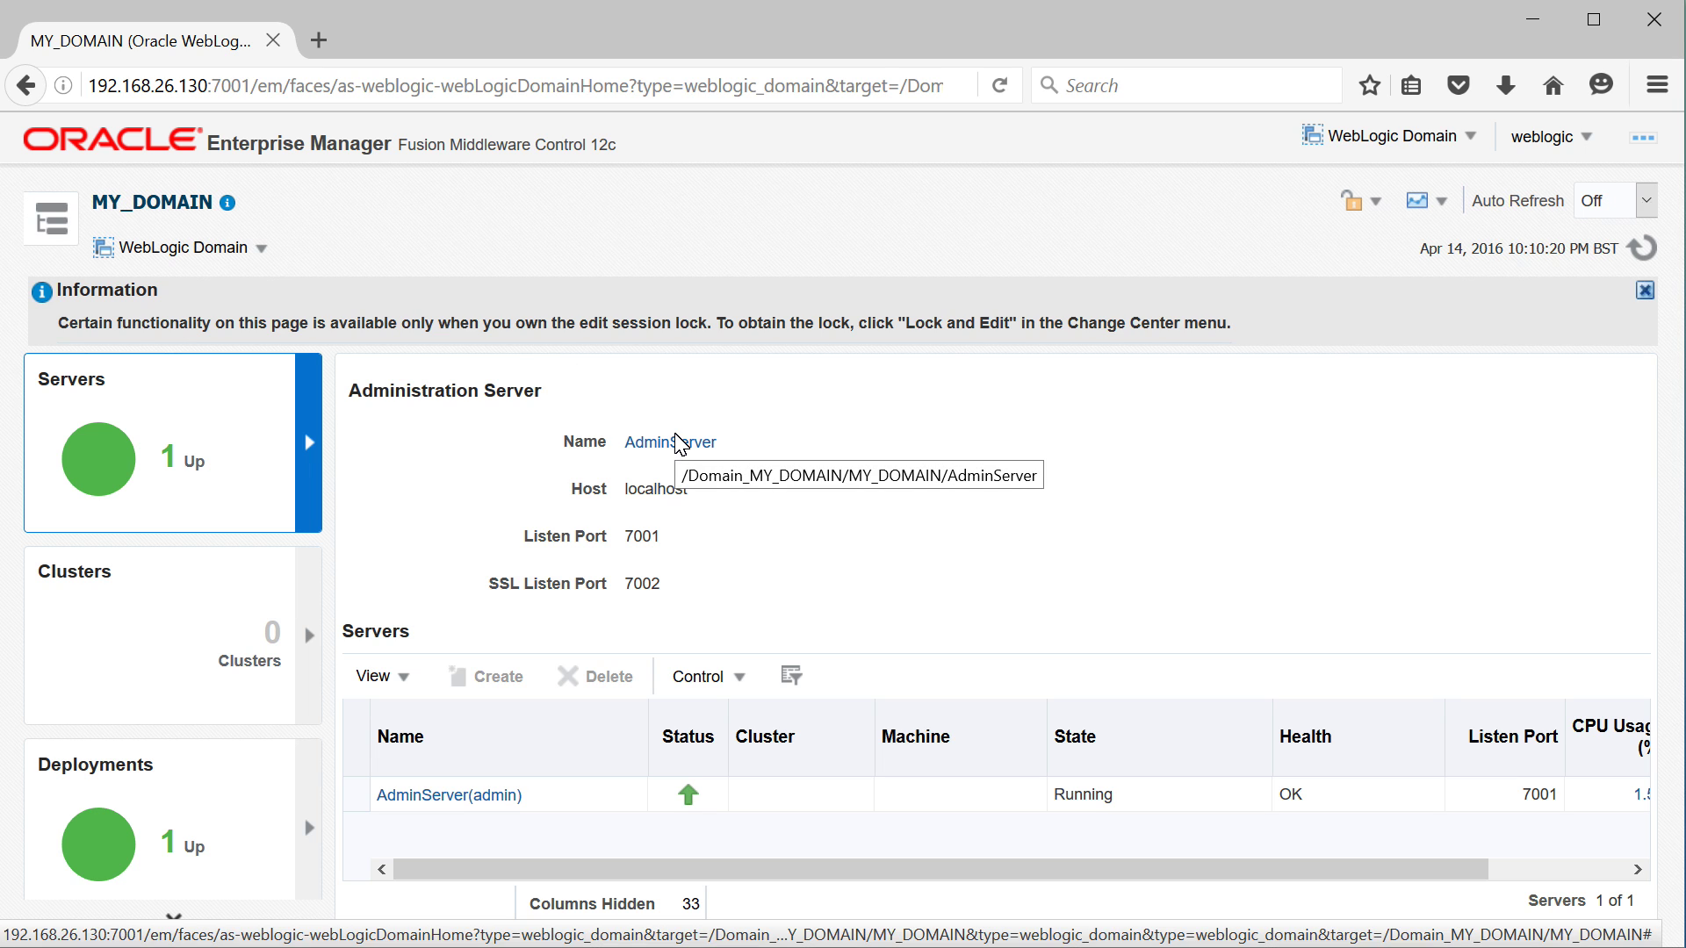
Go to the domain's Security > Keystore page, expand the system stripe and begin a new keystore
left_click(260, 250)
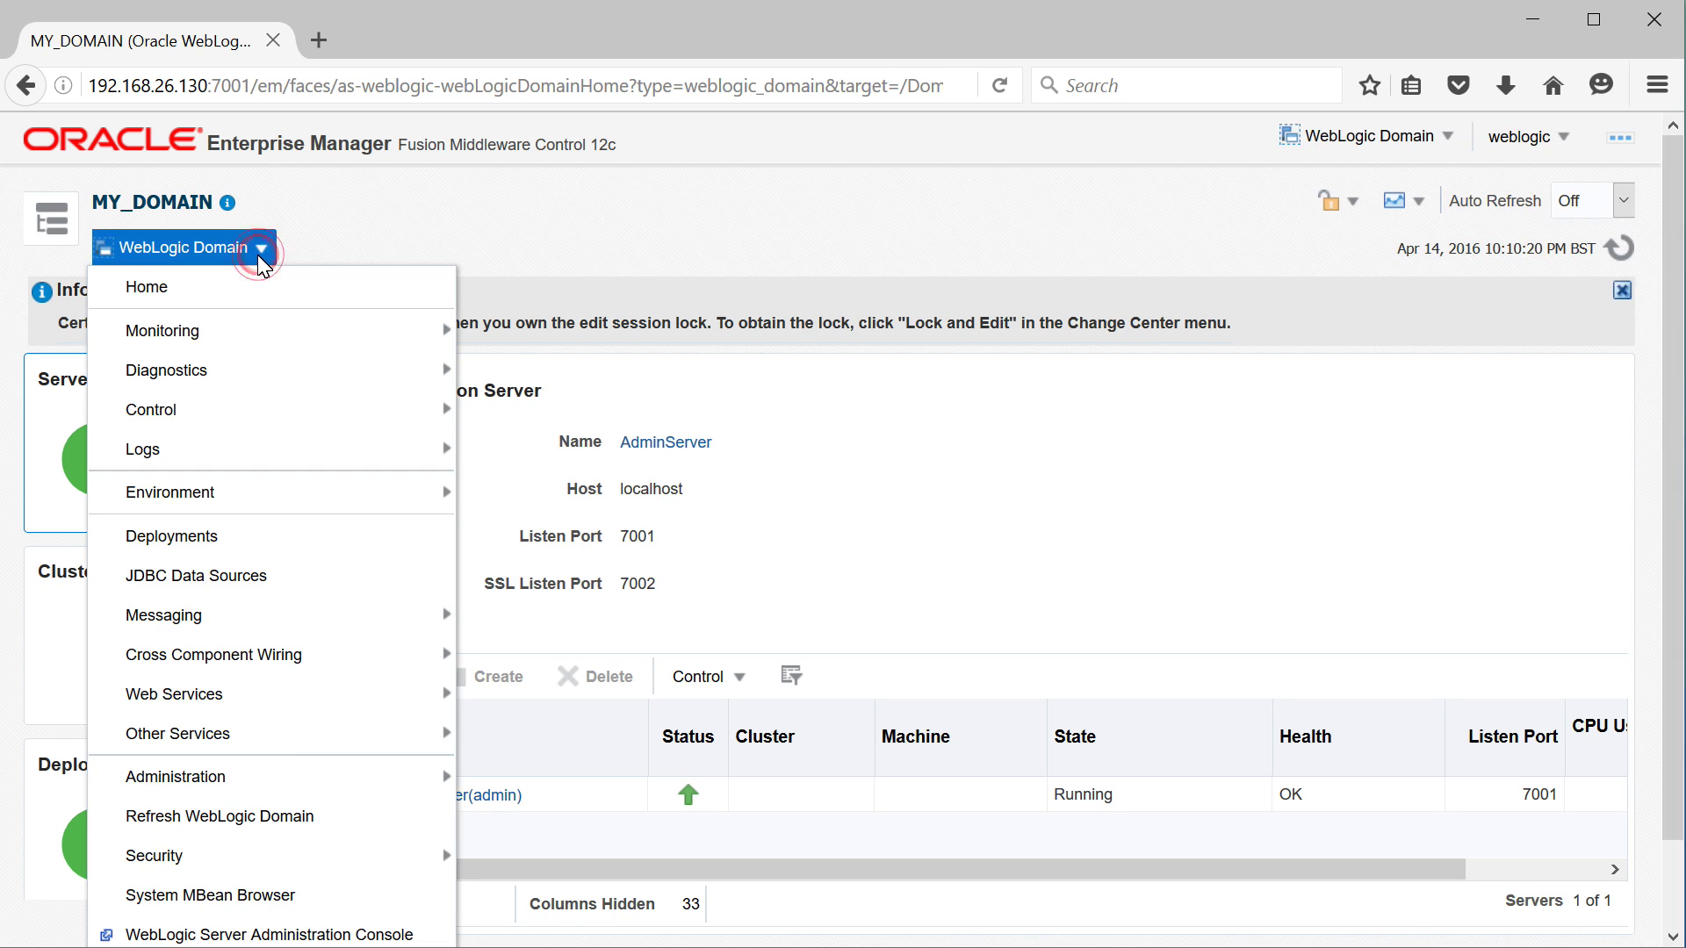
mouse_move(275, 862)
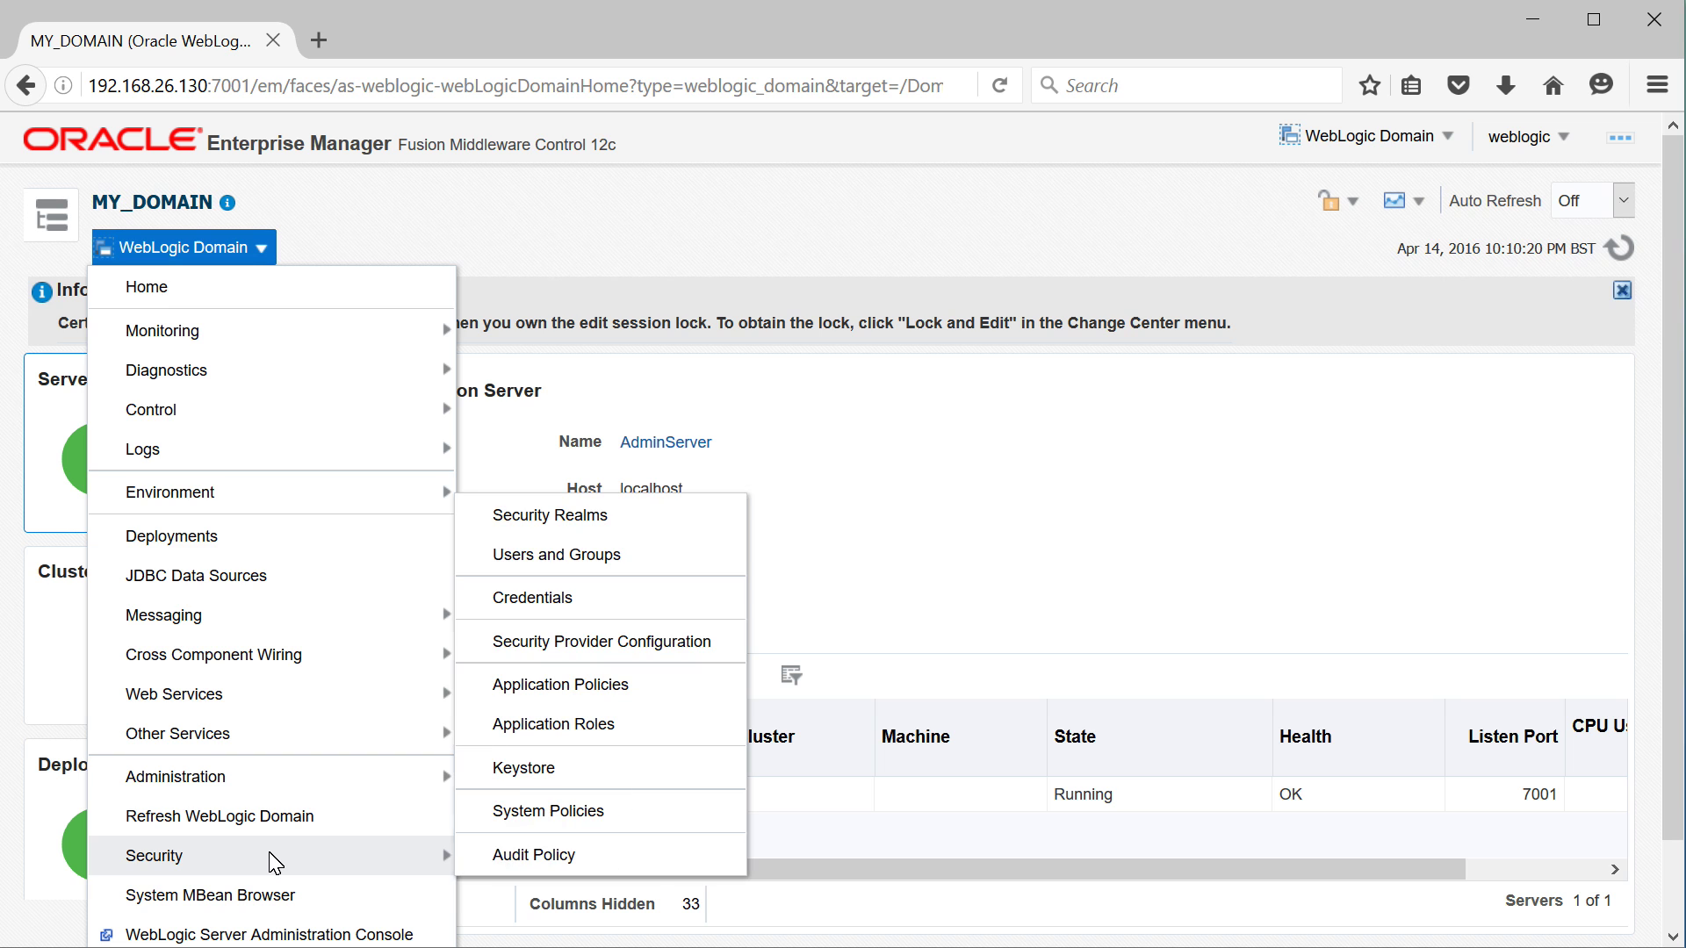
left_click(569, 775)
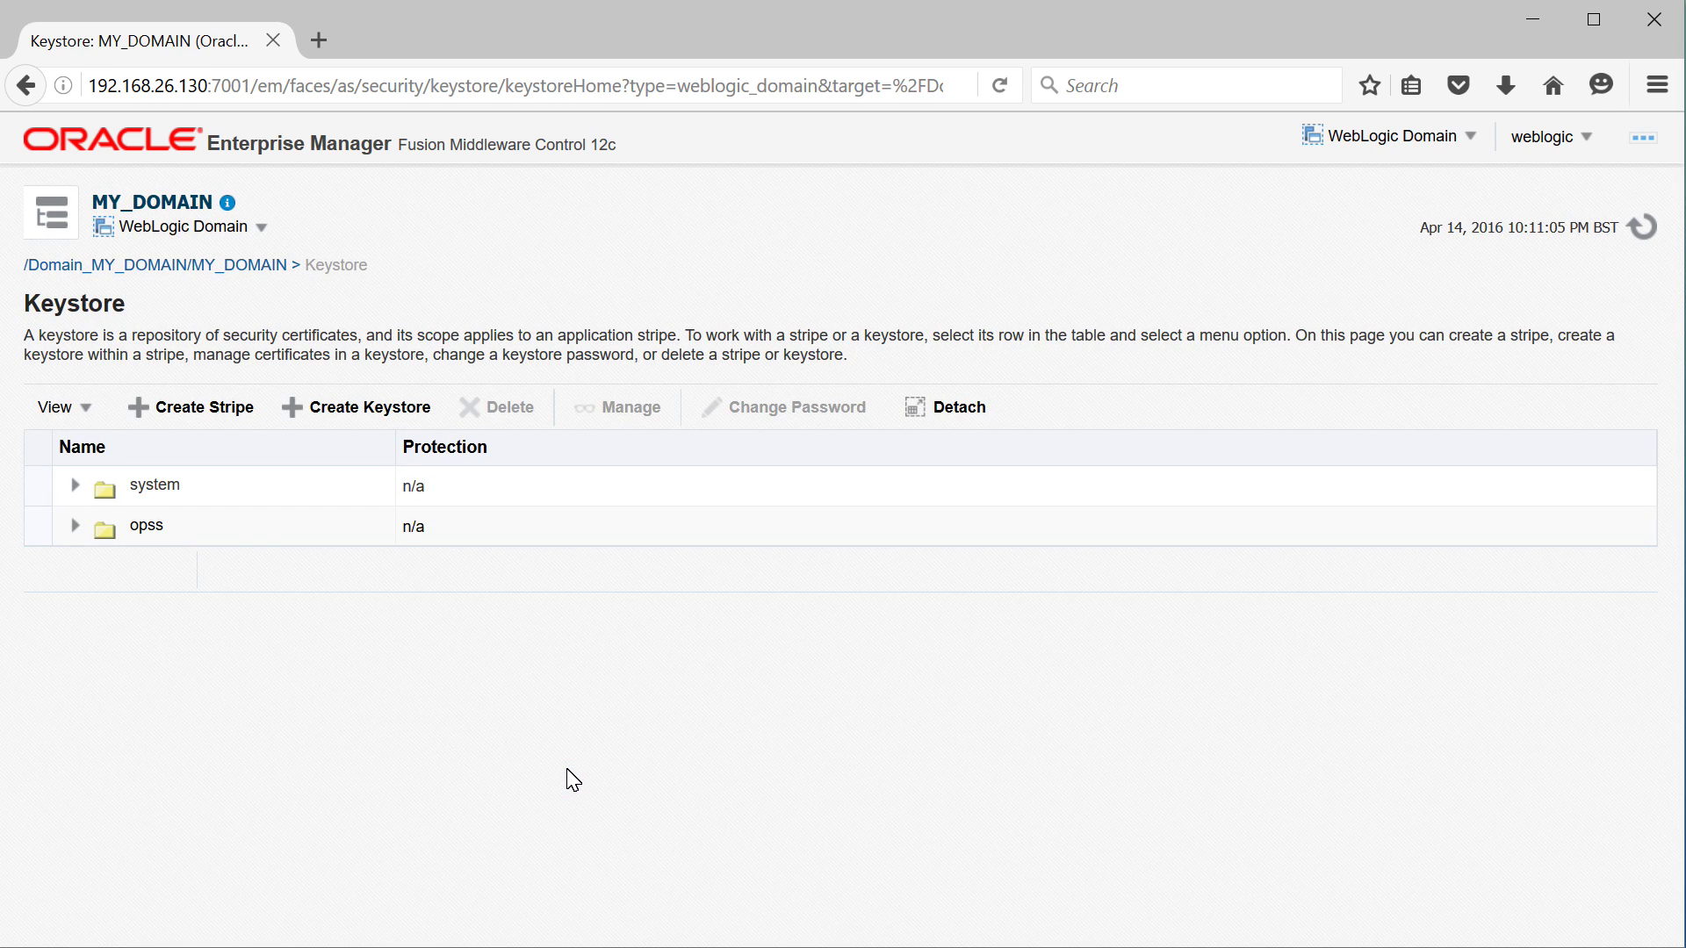
left_click(76, 489)
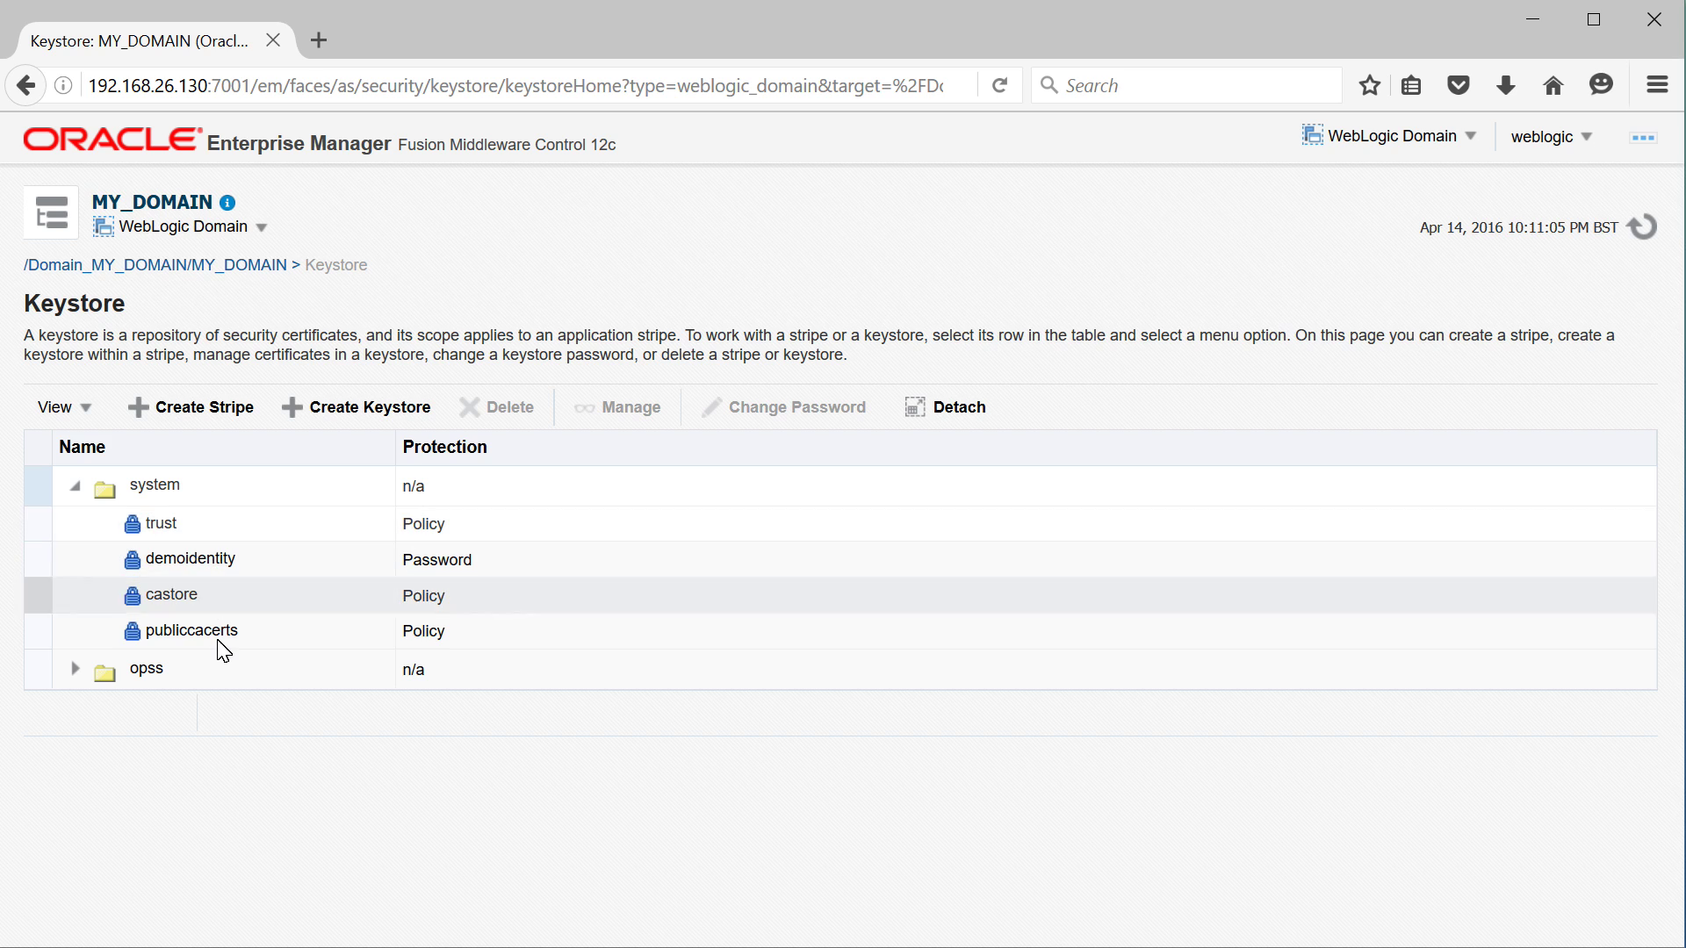
left_click(372, 415)
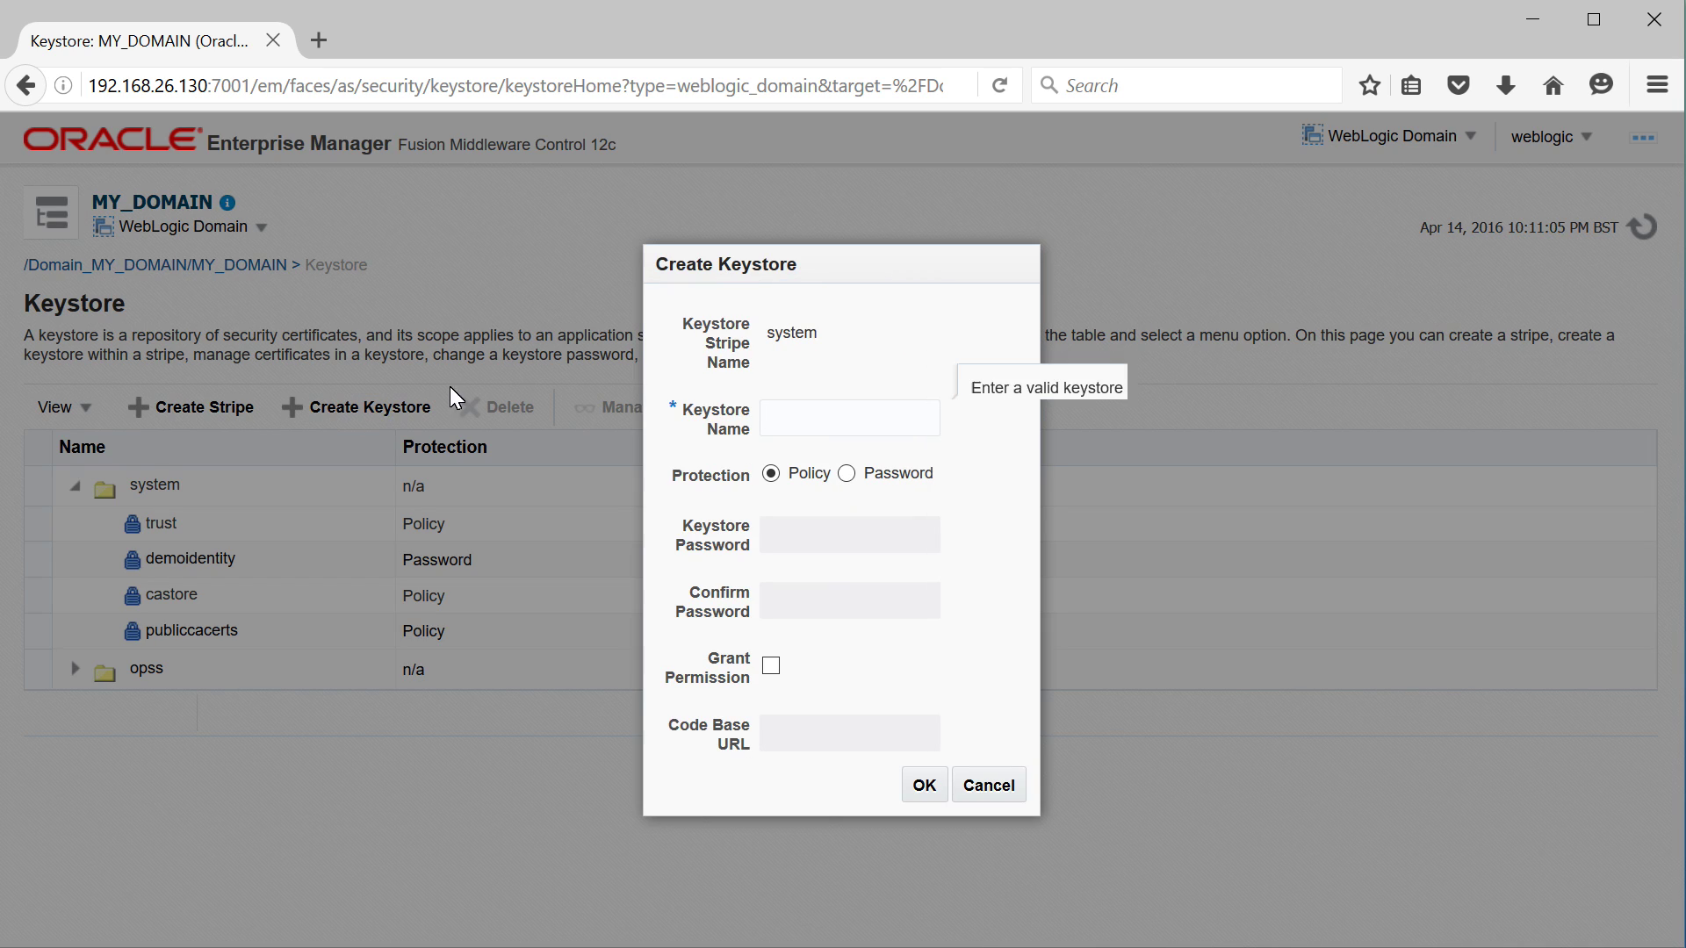
Create keystore MyTestKeystore with password protection, entering and confirming its password
left_click(865, 413)
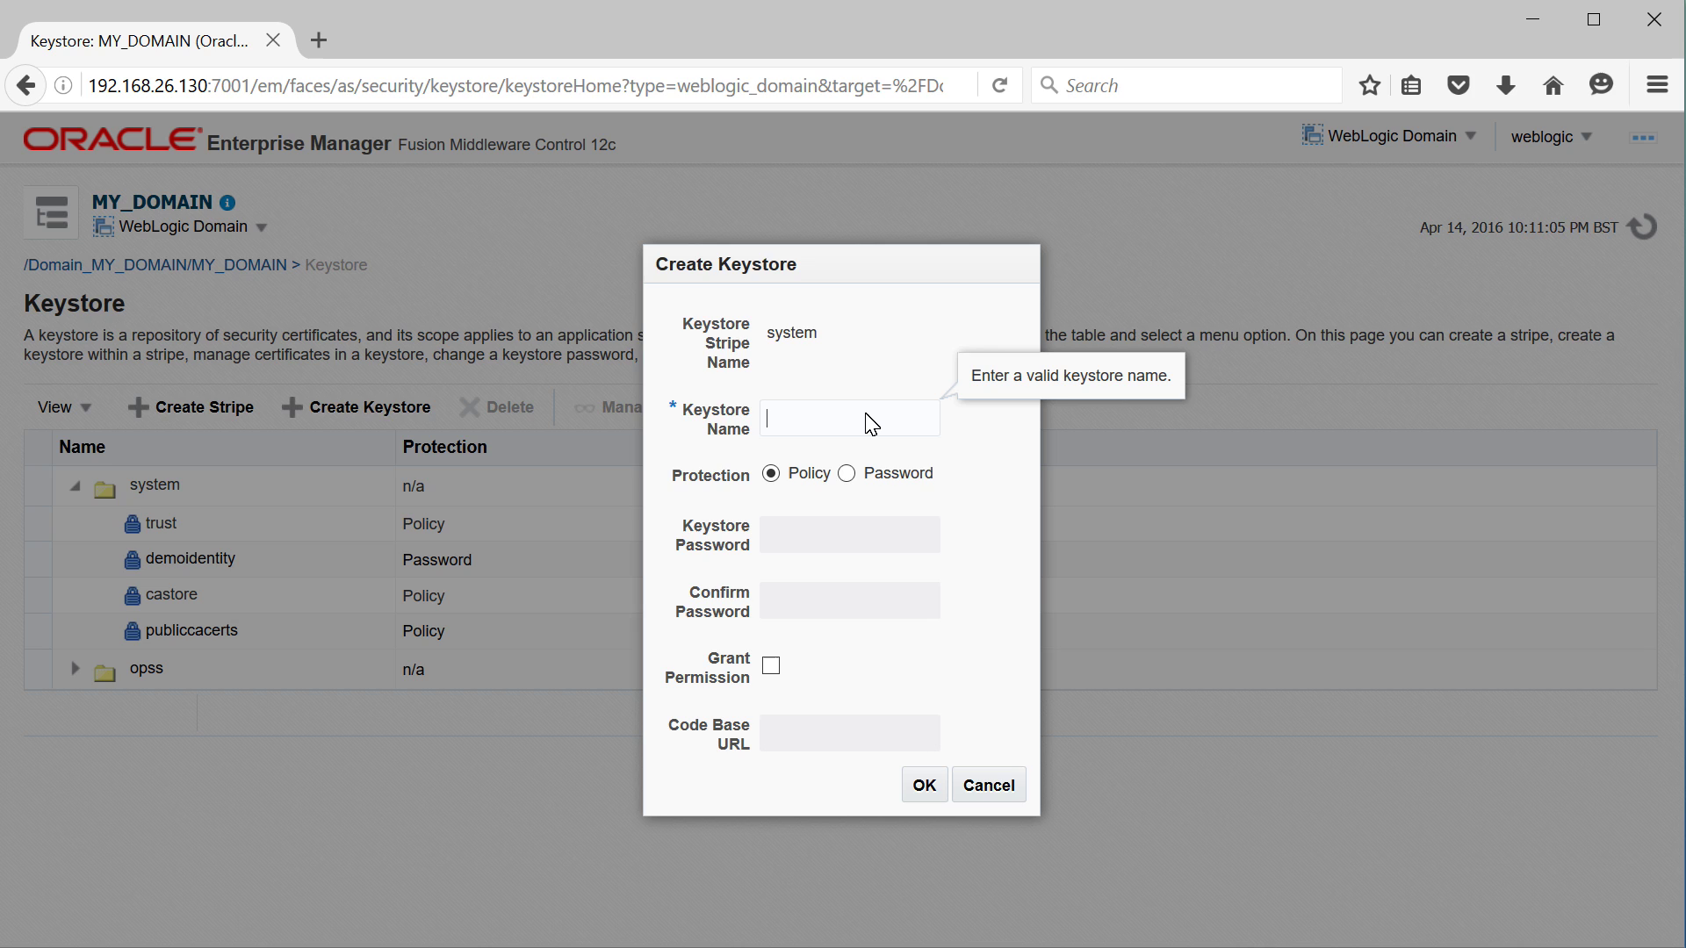
type("MyTestKeystore")
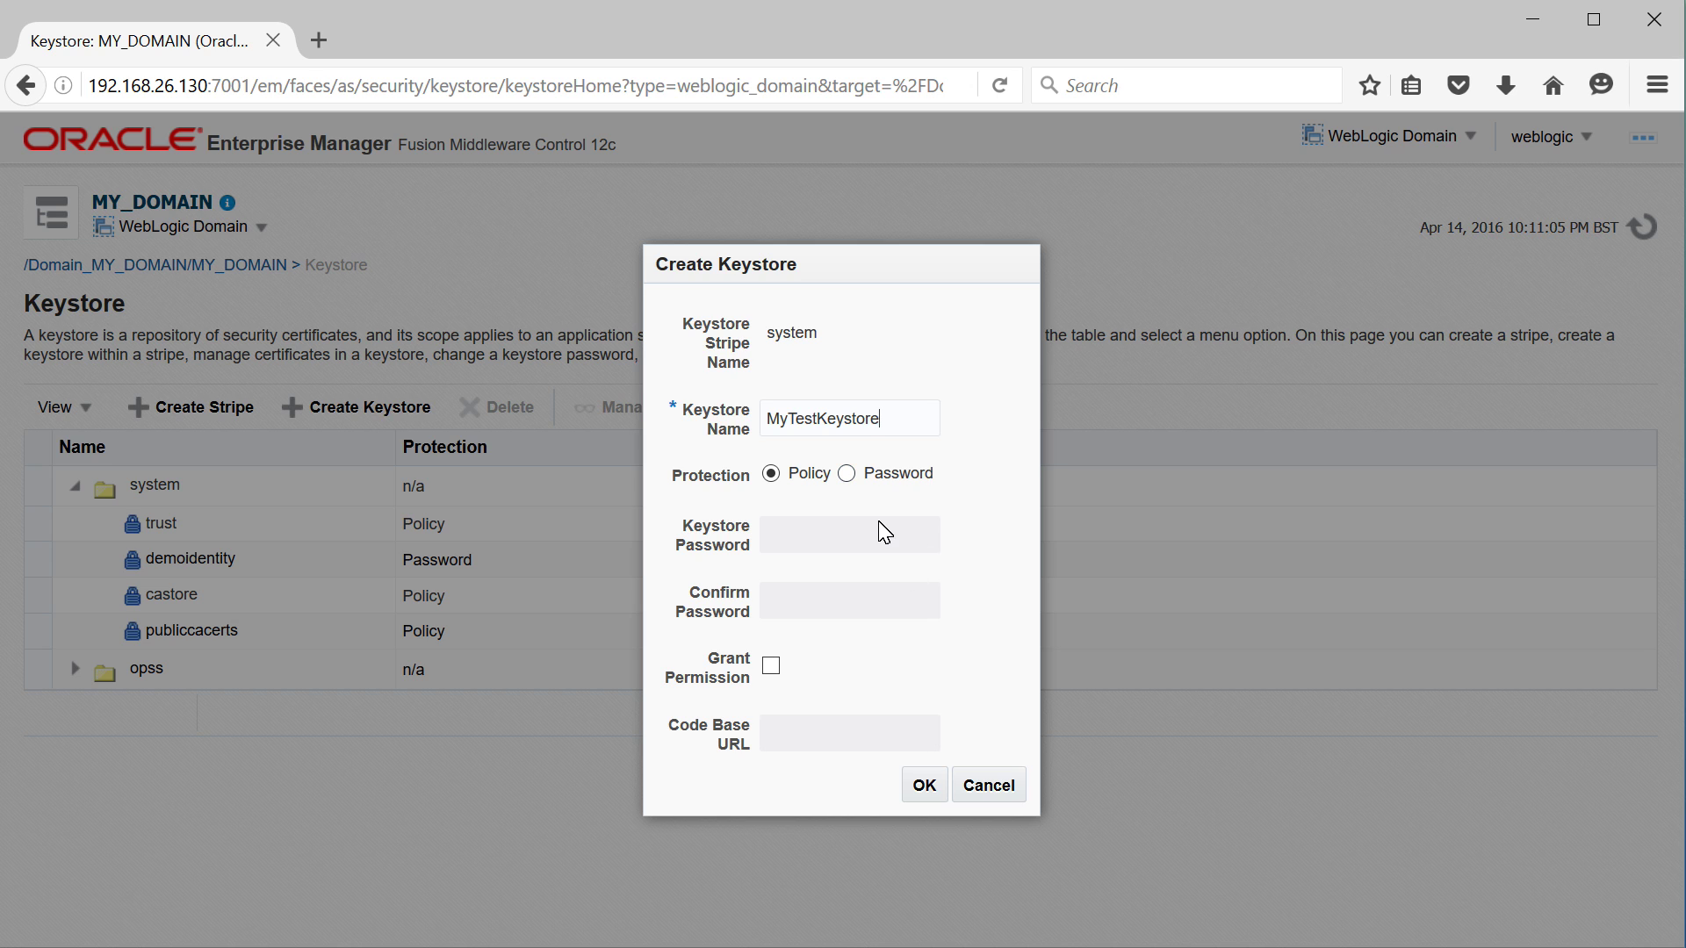
left_click(847, 474)
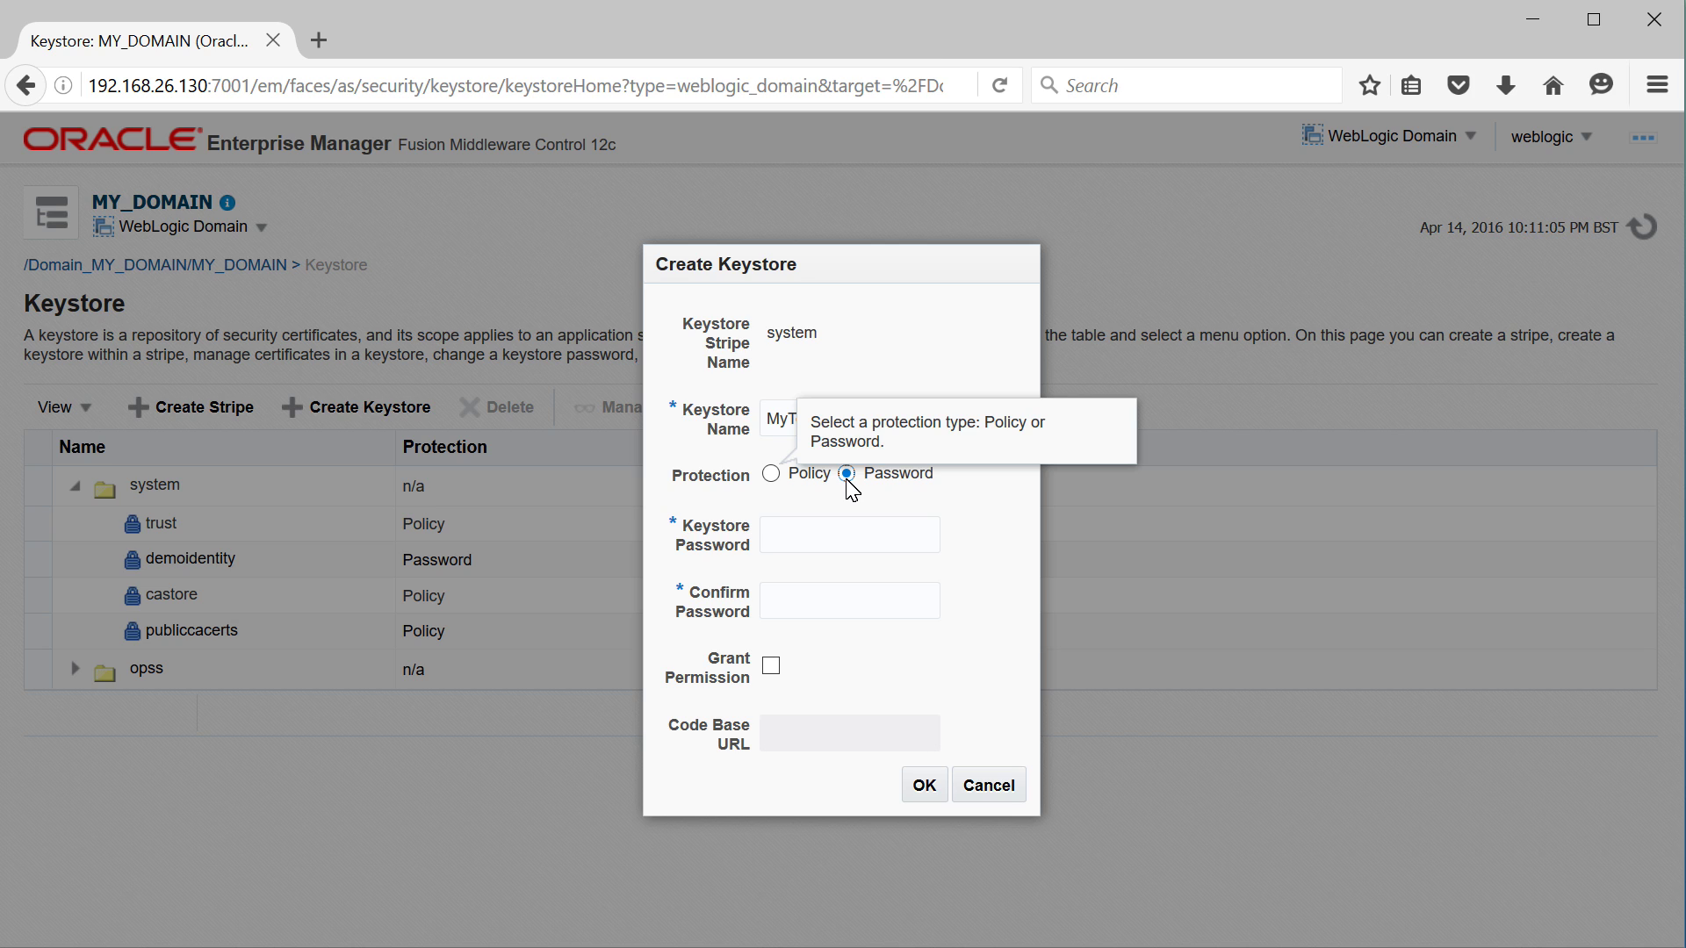
left_click(848, 546)
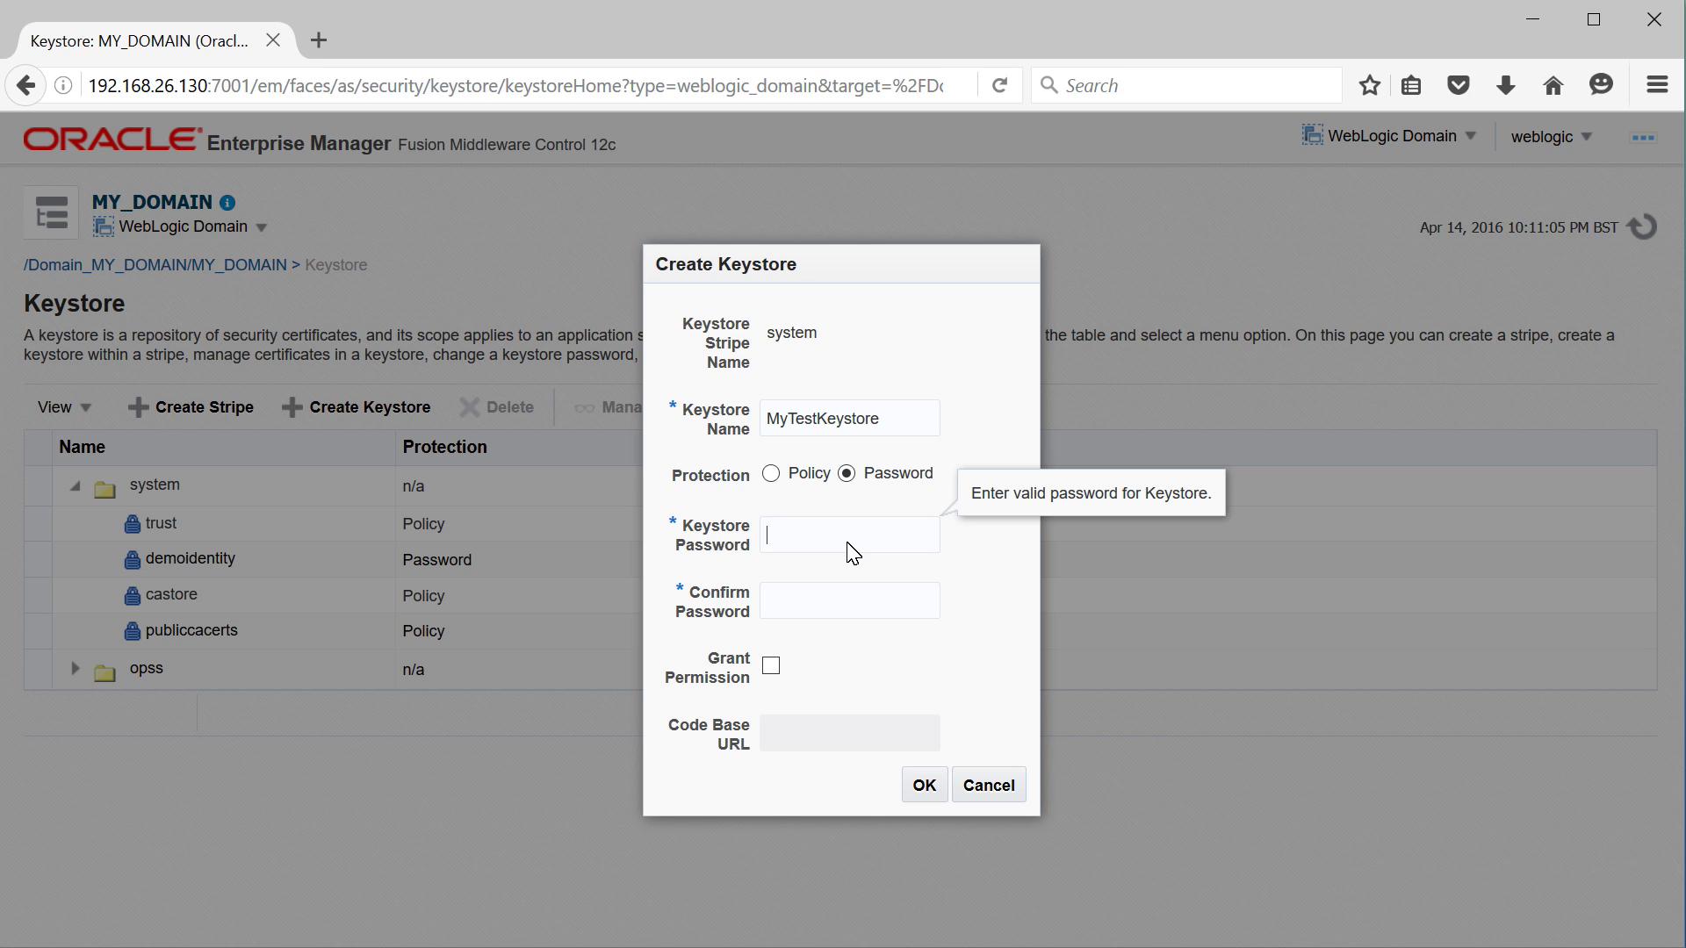
type("Welcome1234")
key("Tab")
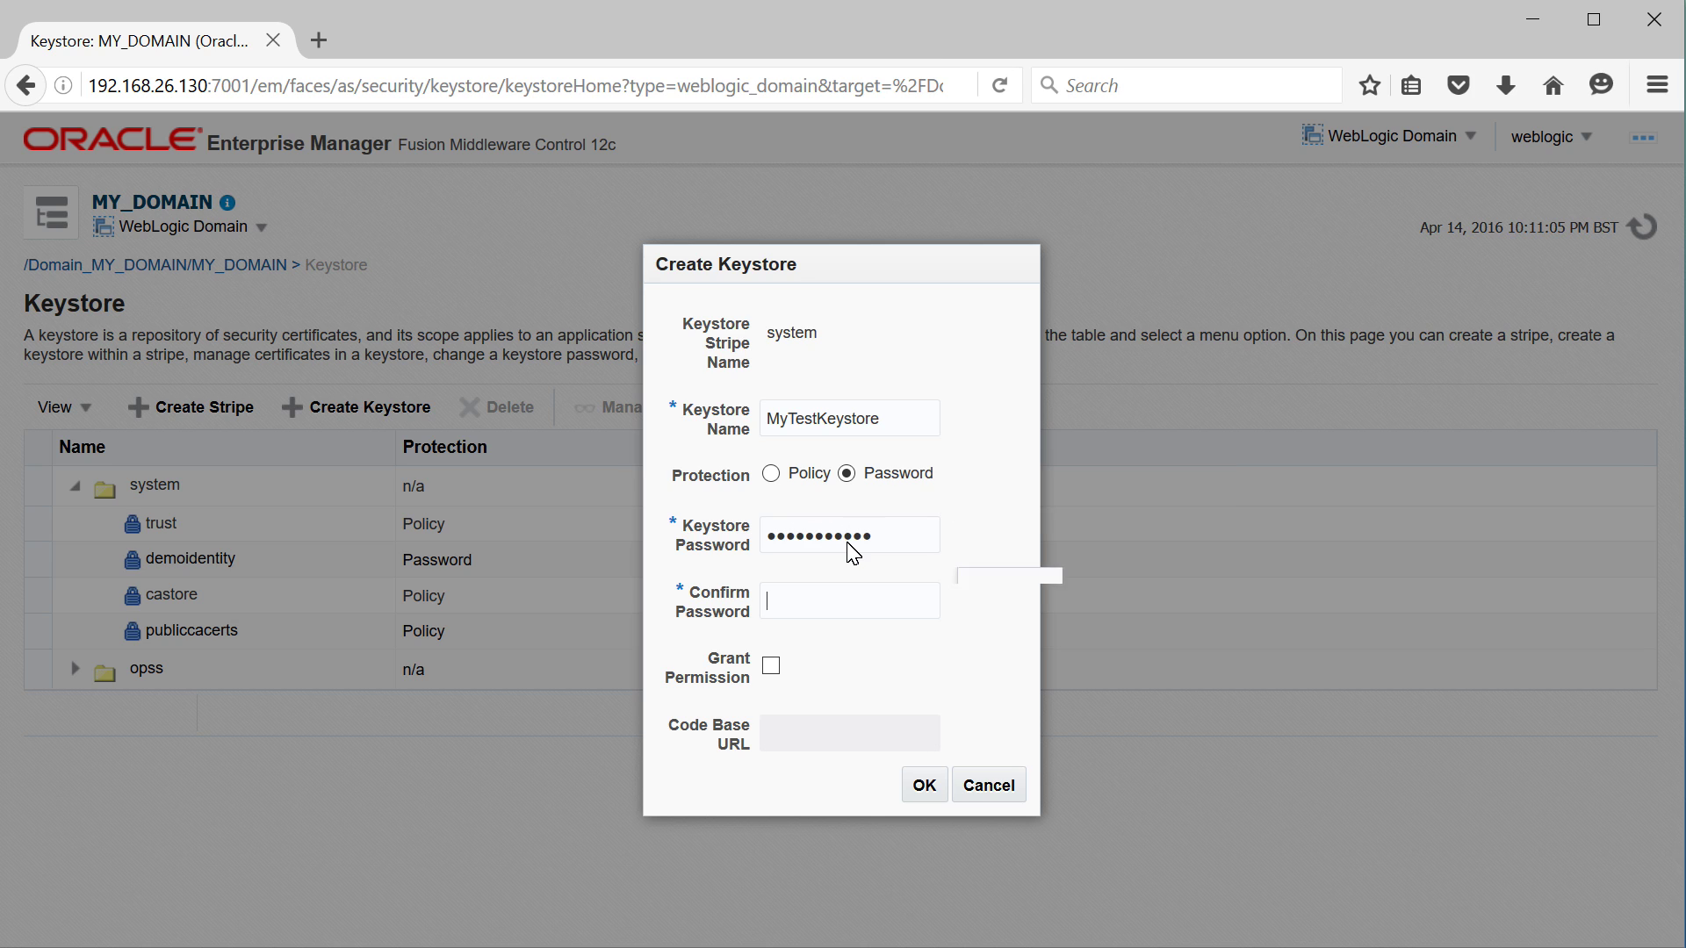
type("Welcome123")
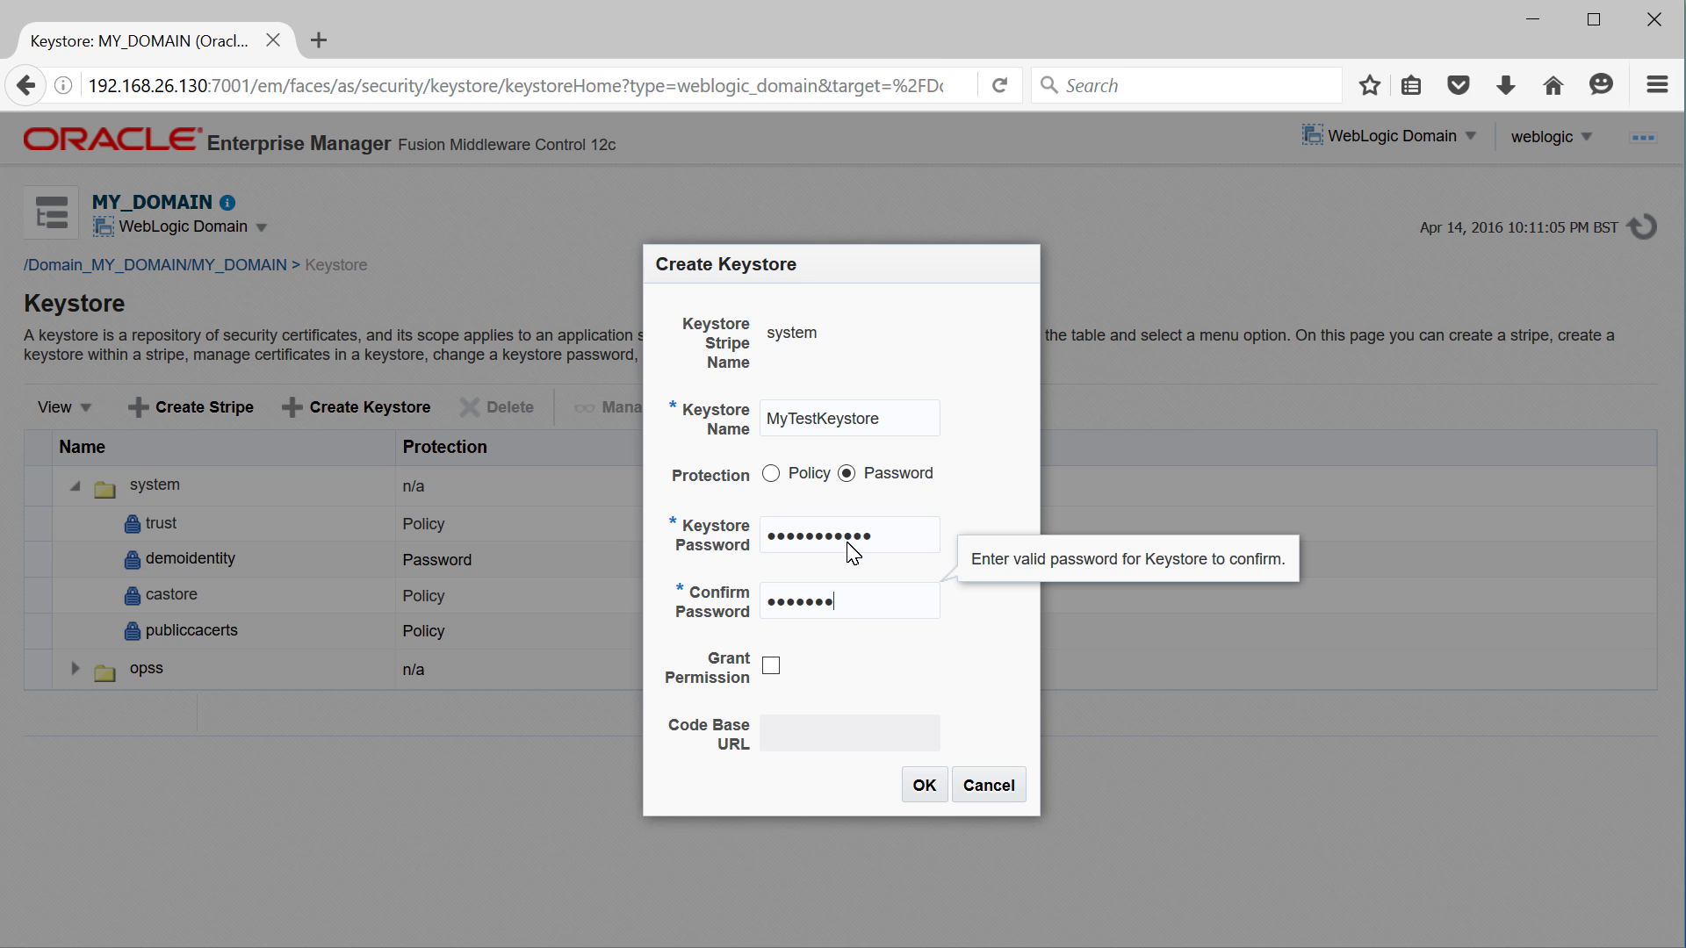
type("4")
left_click(929, 791)
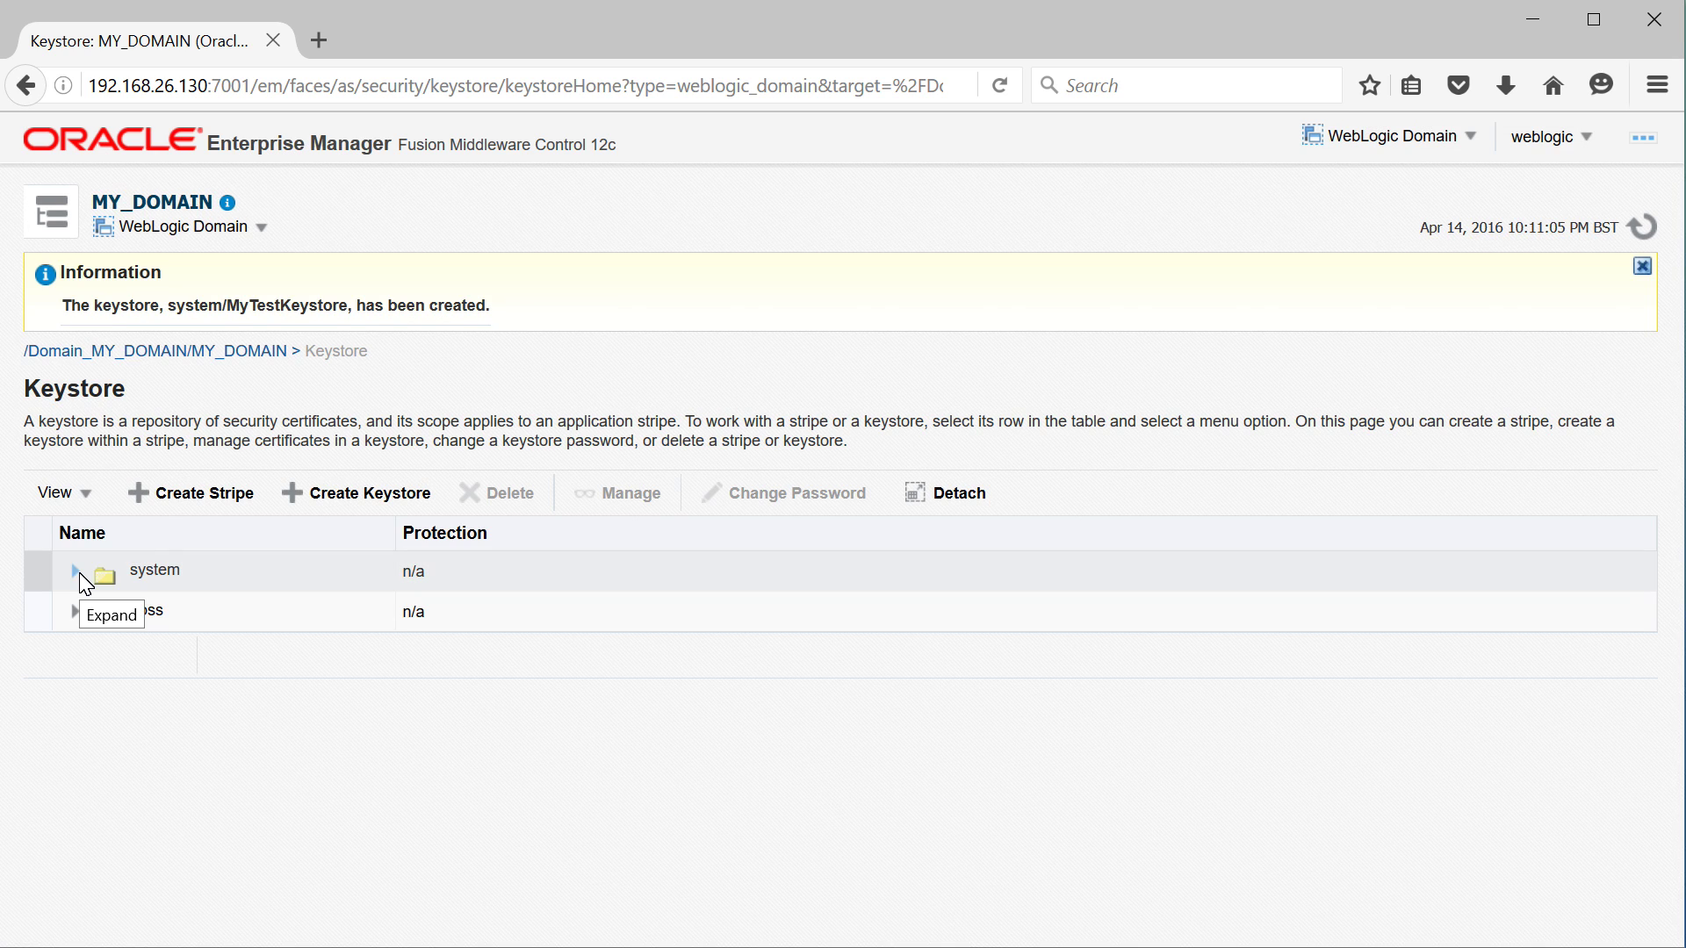
Select MyTestKeystore, choose Manage and unlock it with the keystore password, dismissing the save-login prompt
left_click(79, 576)
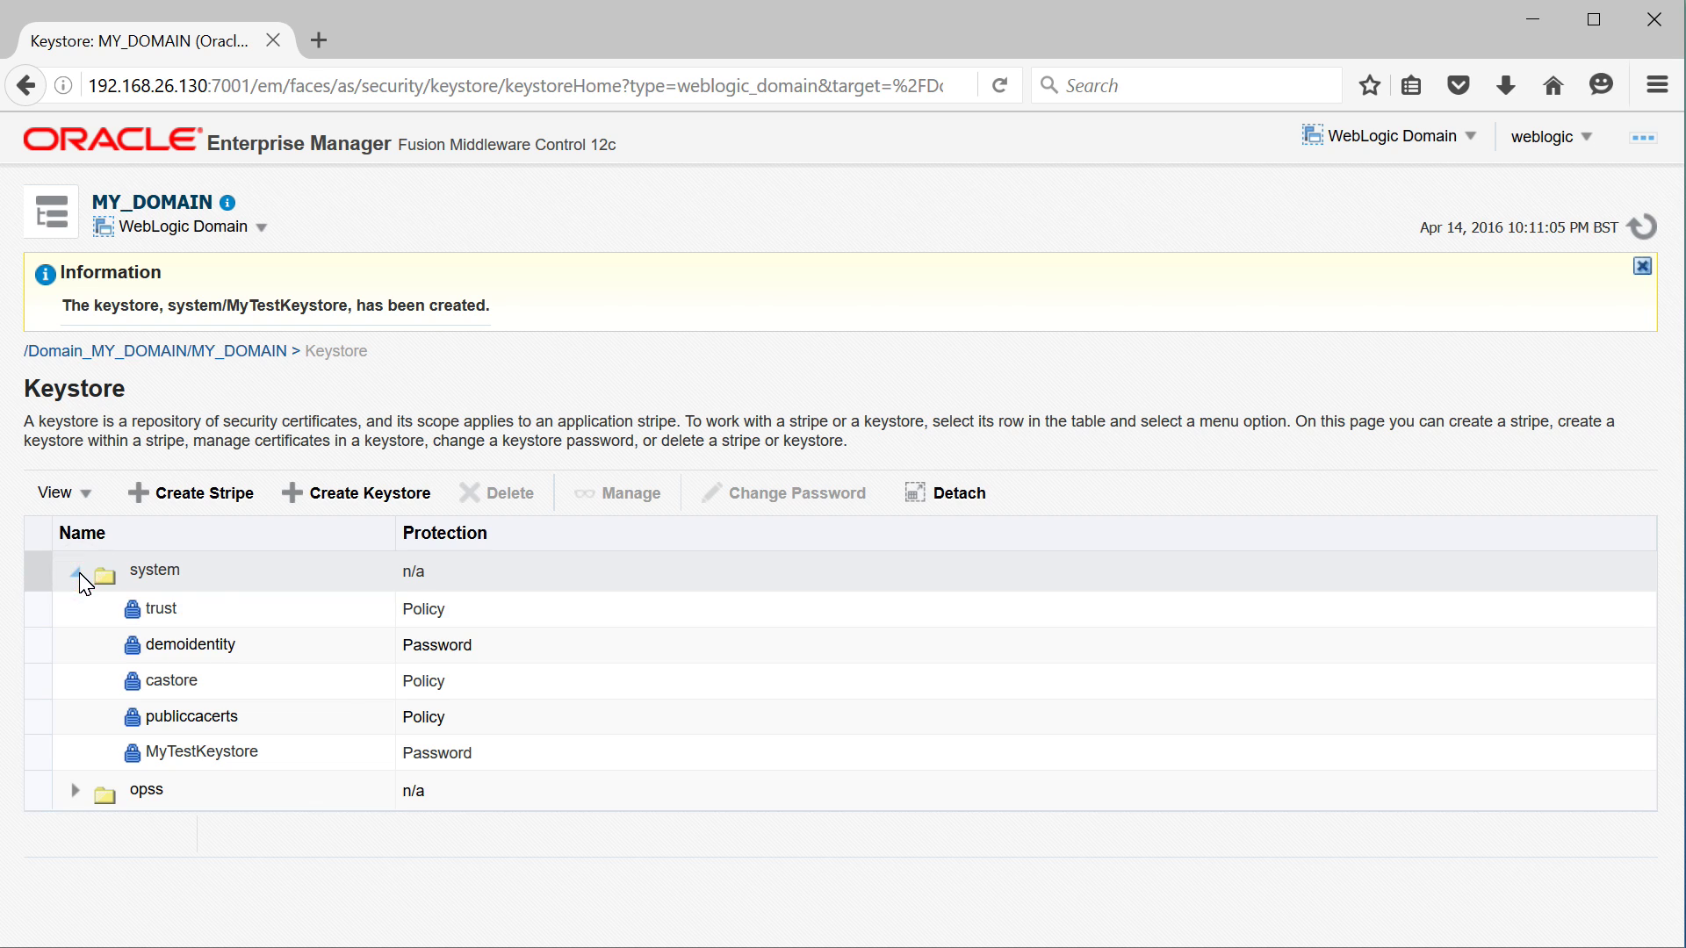
left_click(313, 757)
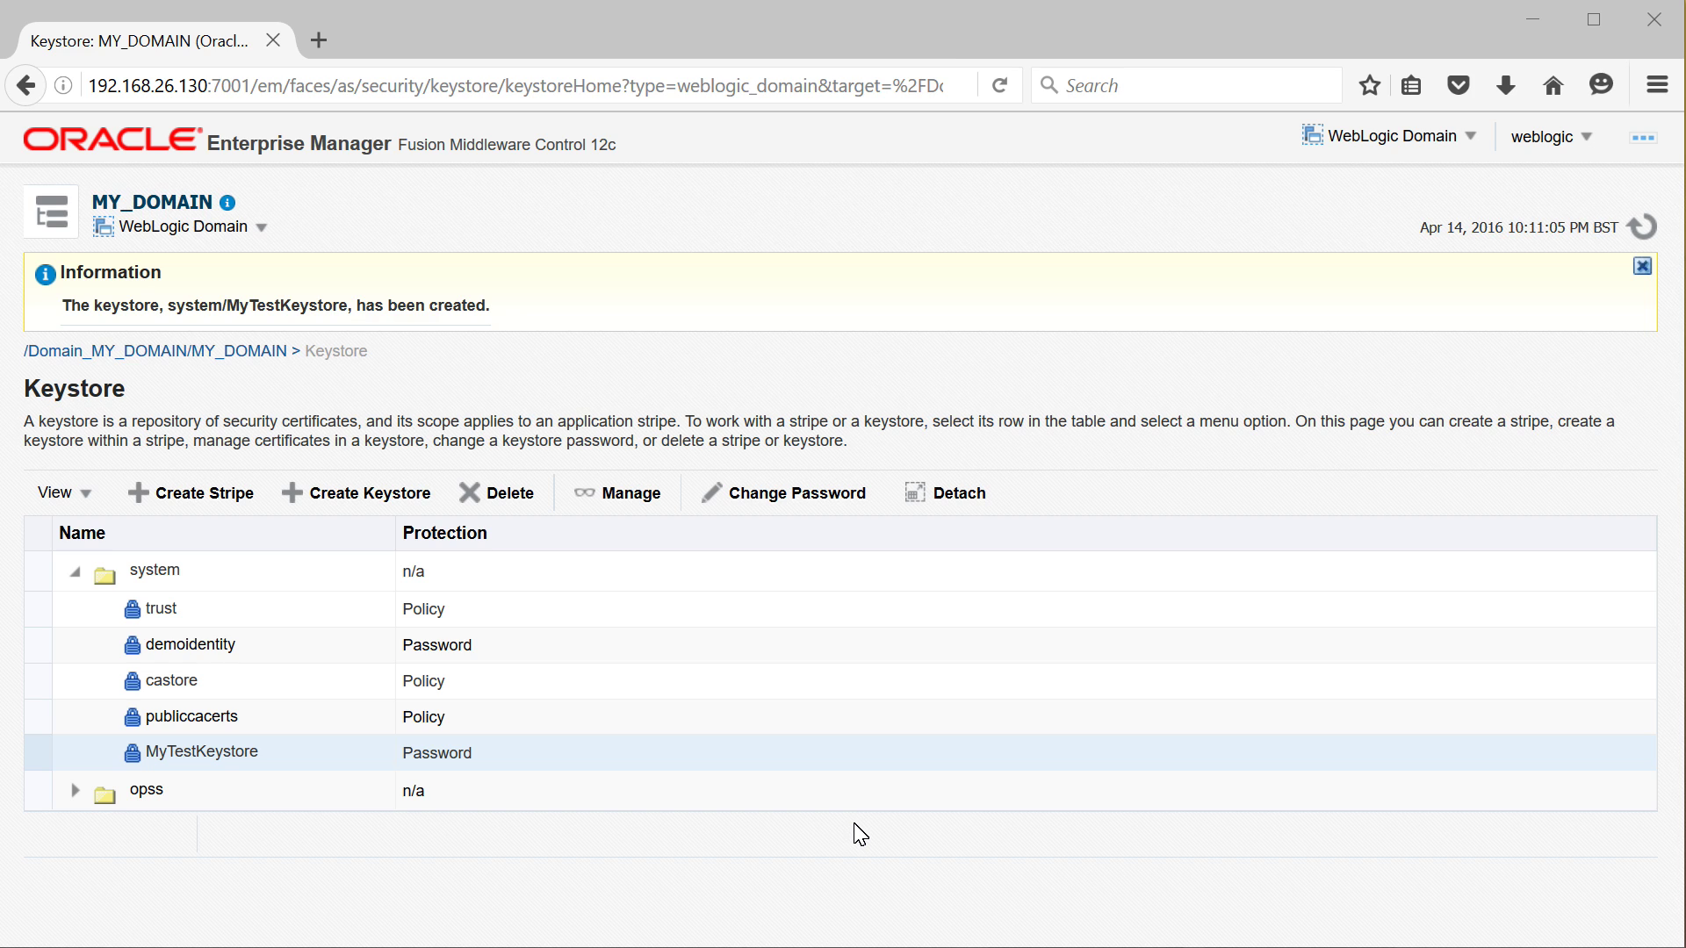
left_click(301, 760)
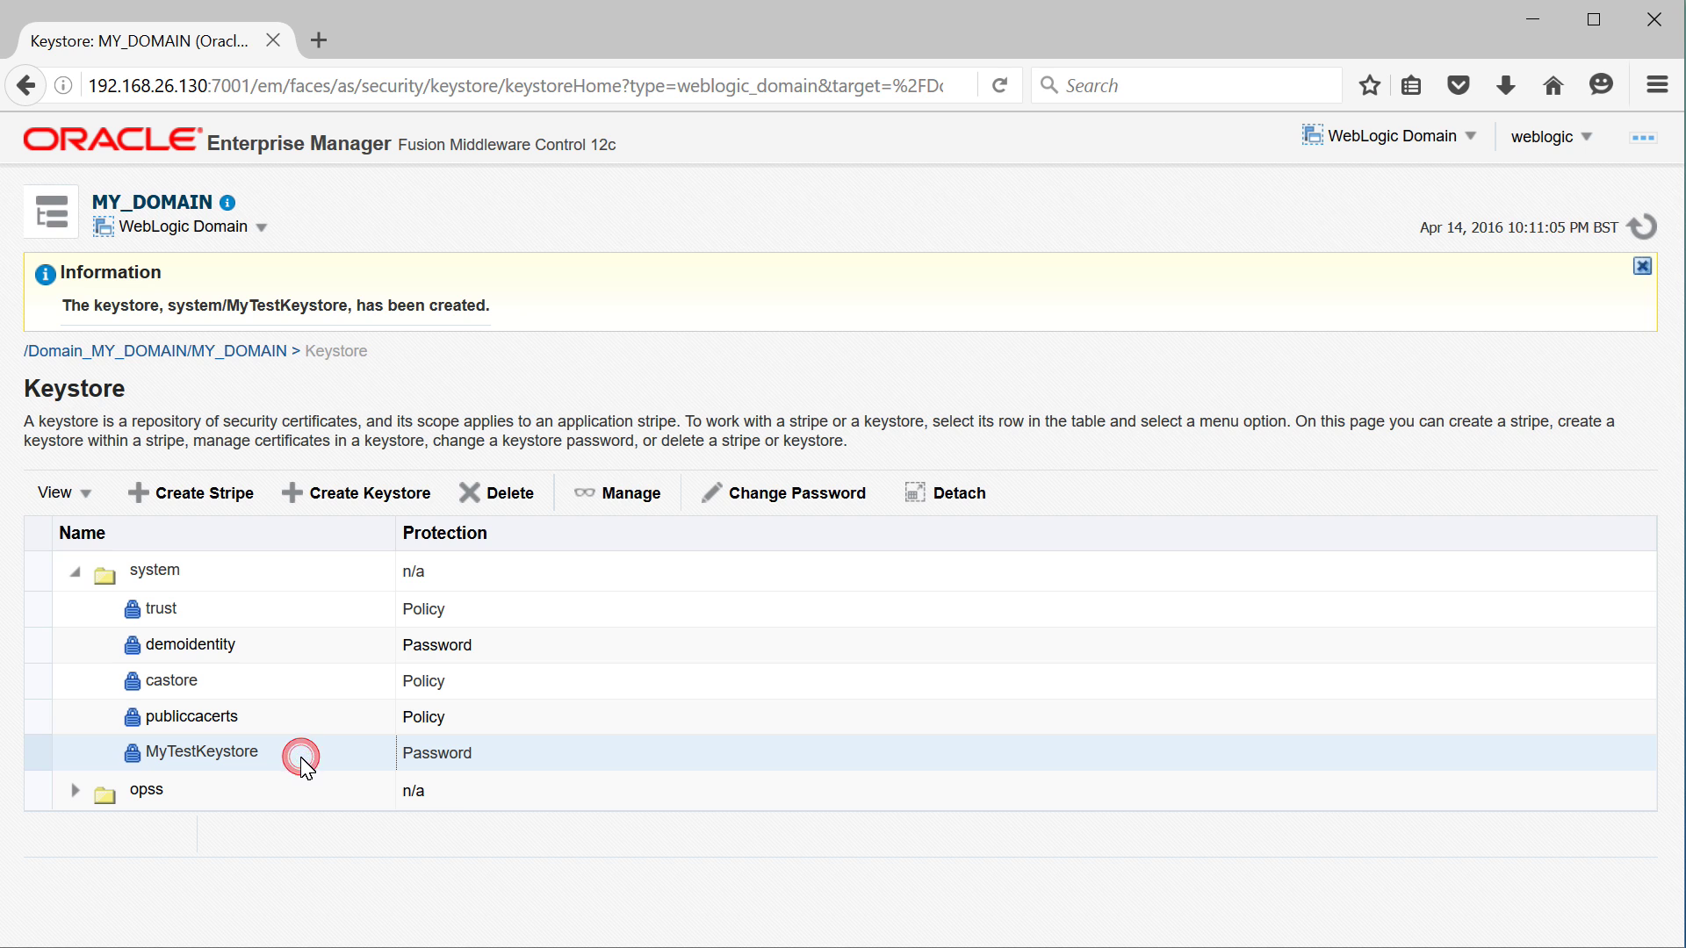
left_click(639, 494)
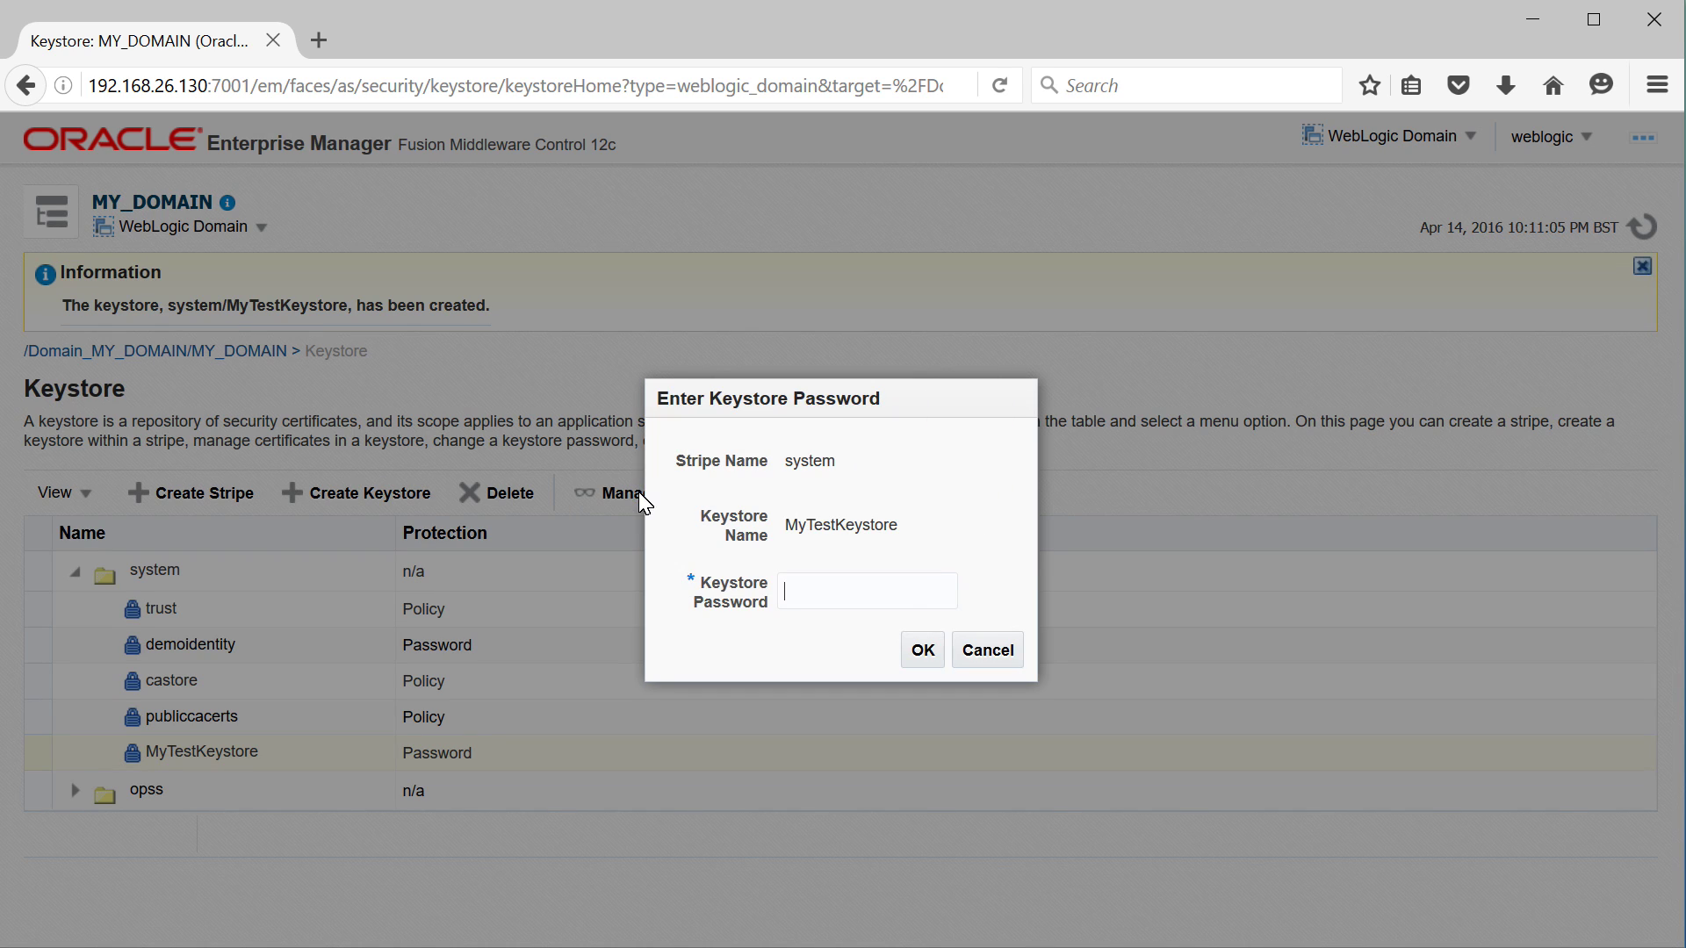
left_click(850, 588)
type("***********")
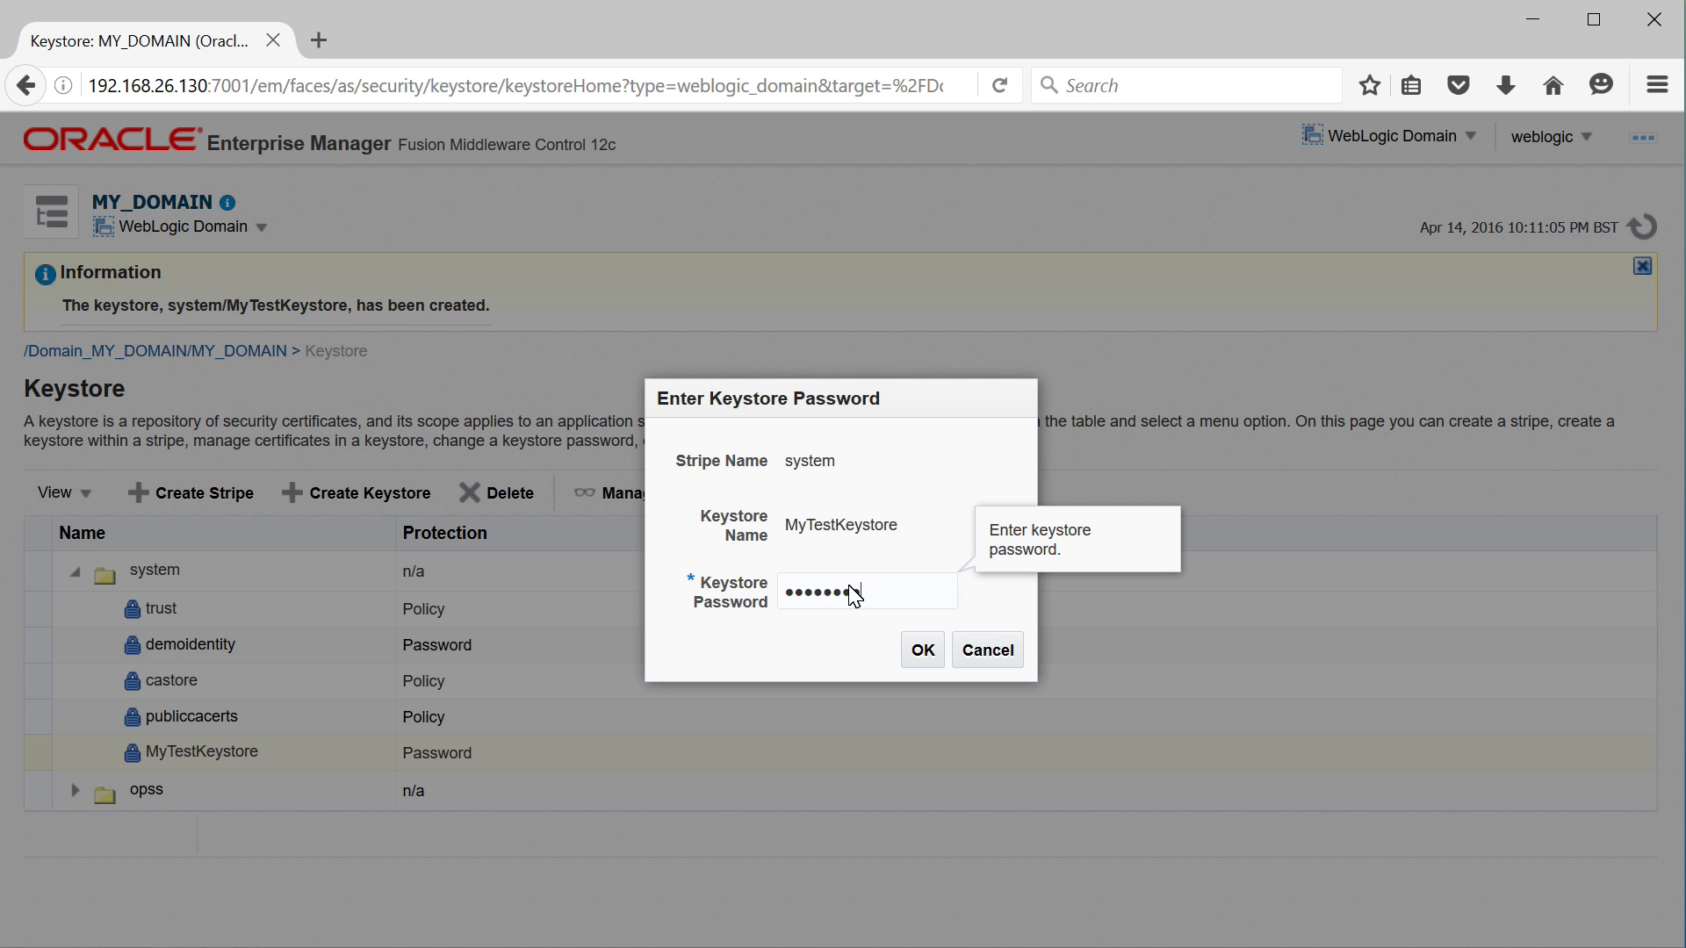
left_click(918, 650)
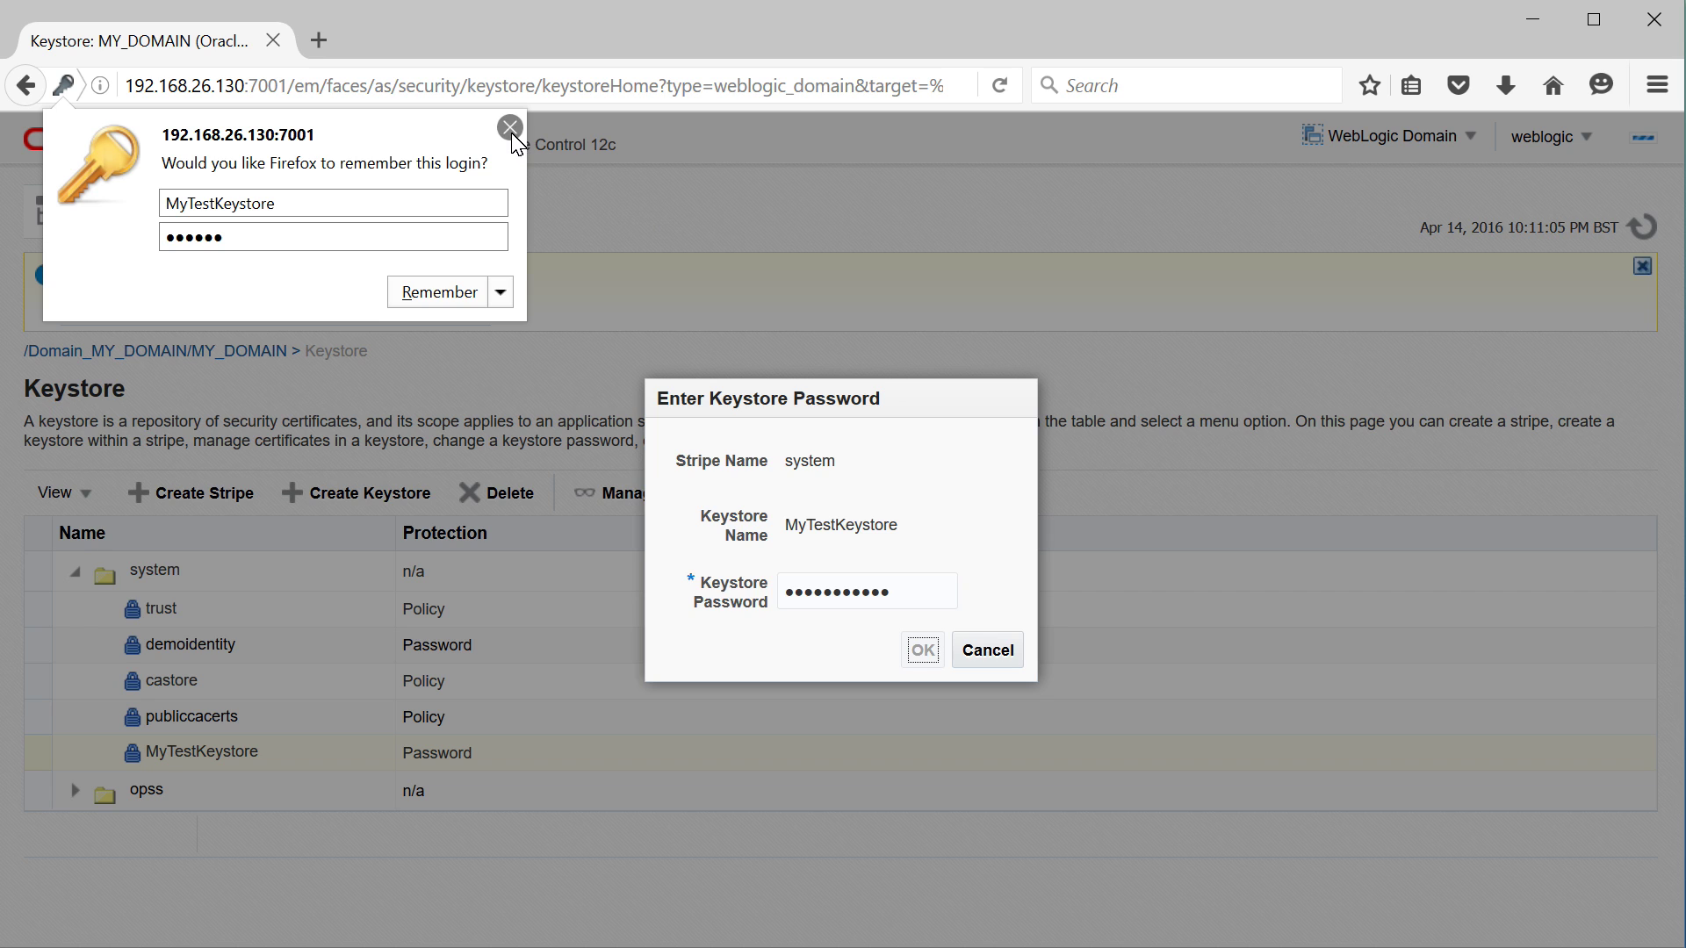
left_click(510, 127)
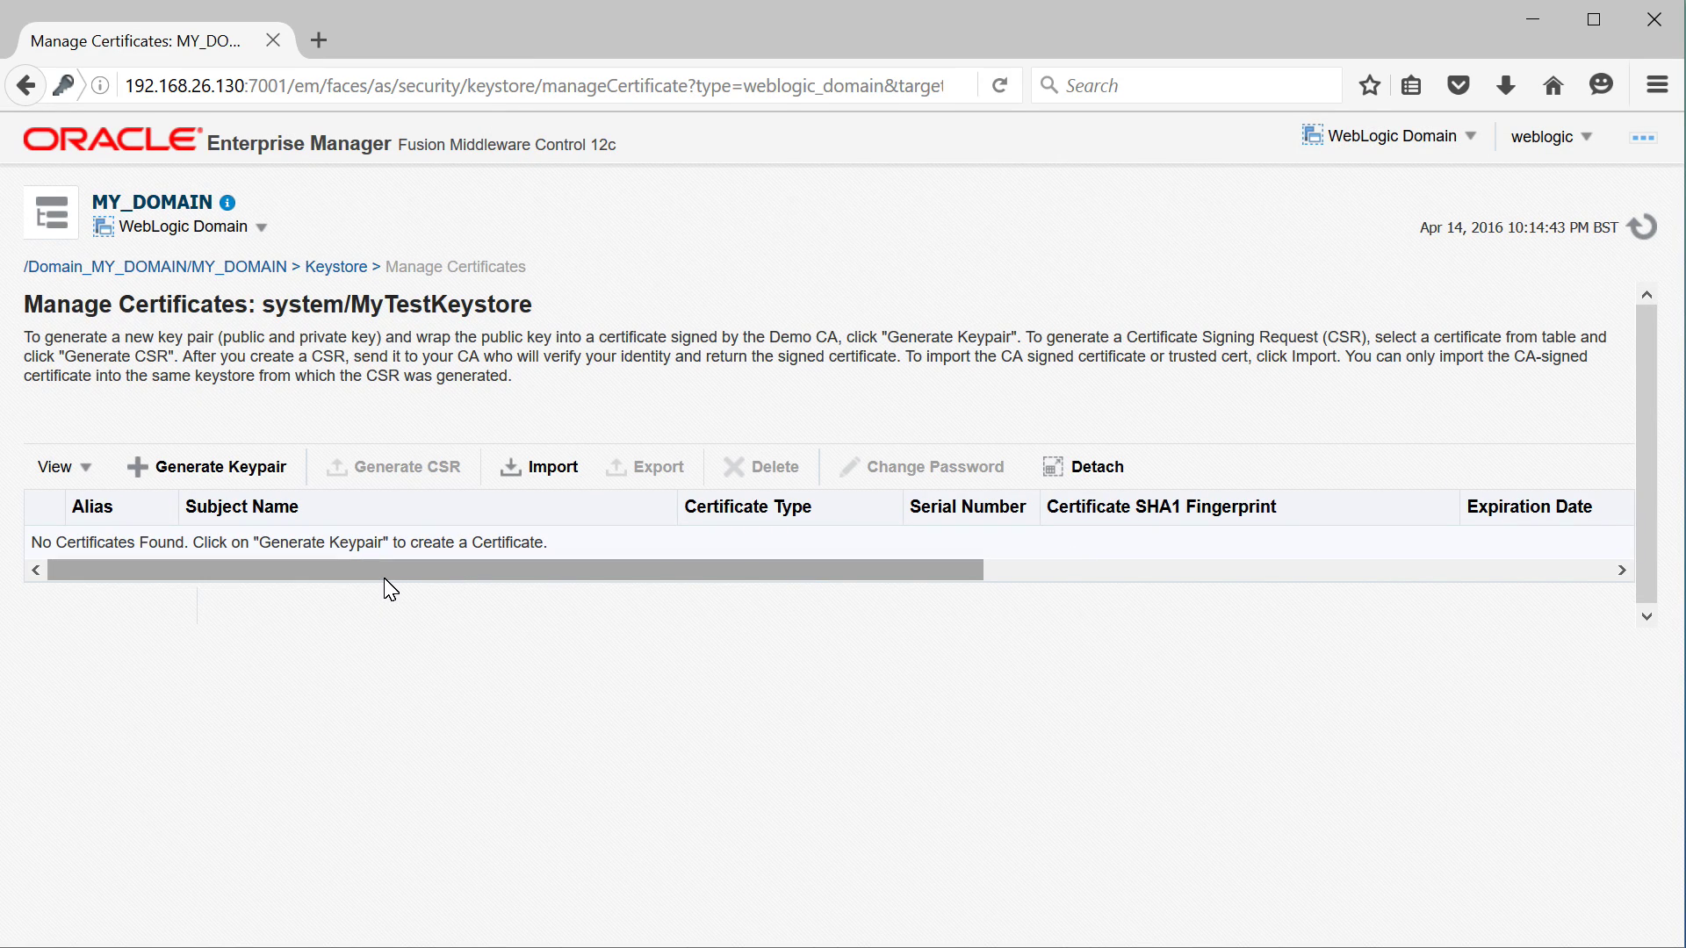
Fill in keypair alias MyTestAlias, common name MyTestKey, TestOU/TestO, TestCity, TestS, United Kingdom
left_click(192, 475)
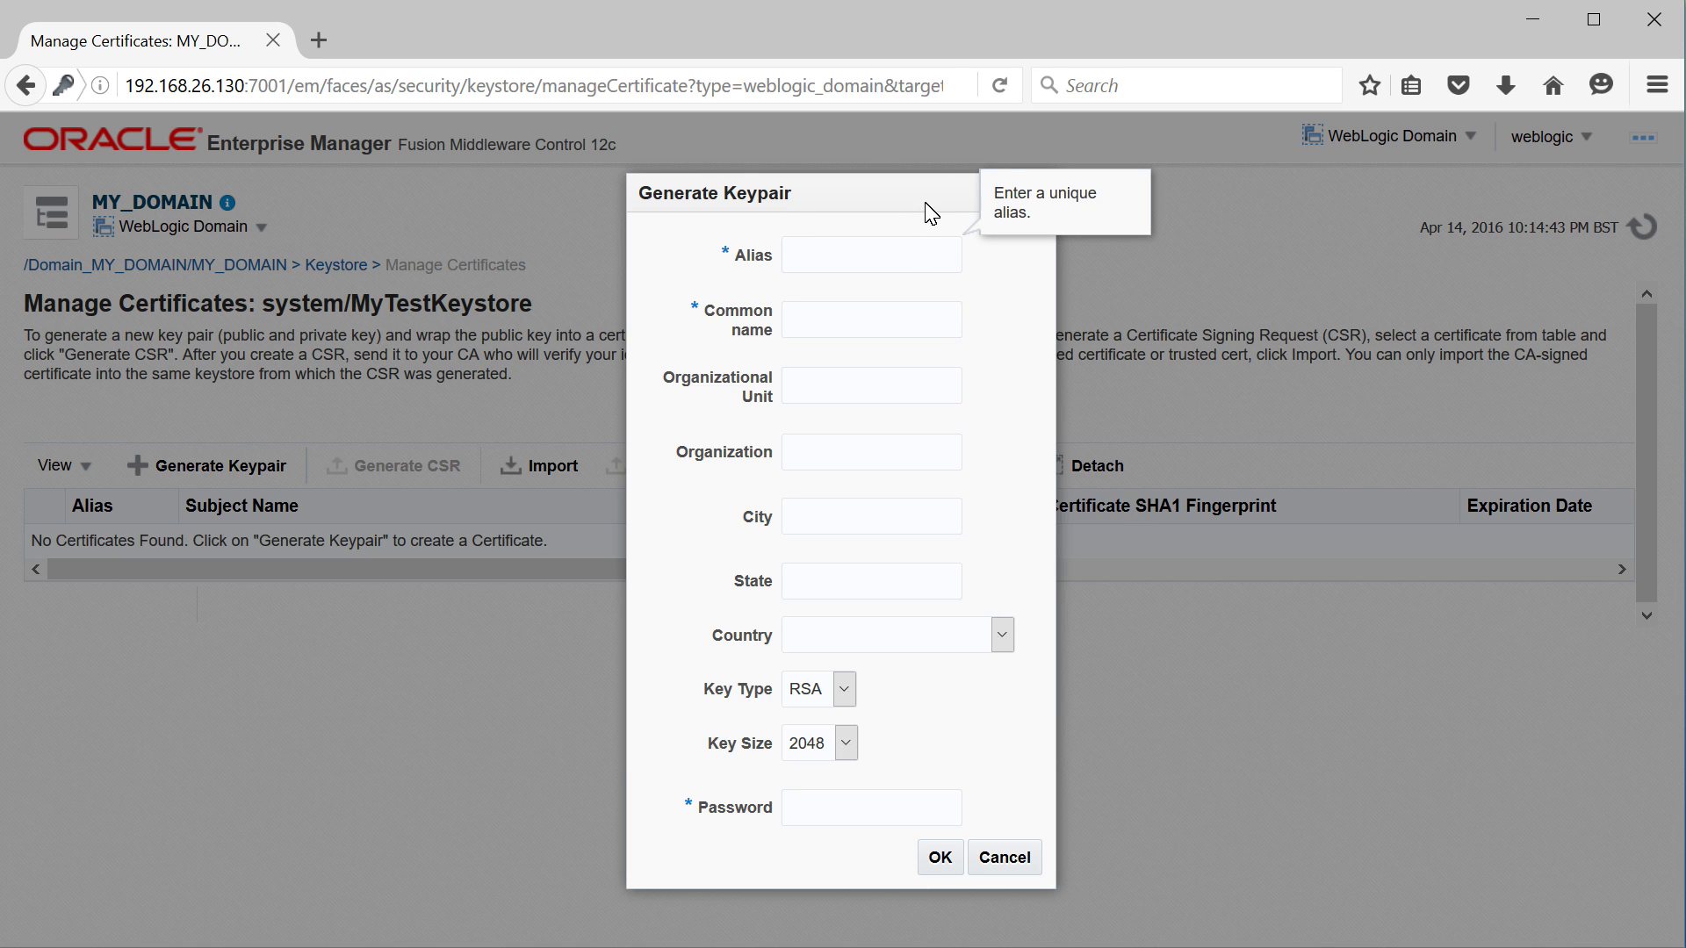
type("My")
type("TestAlias")
key("Tab")
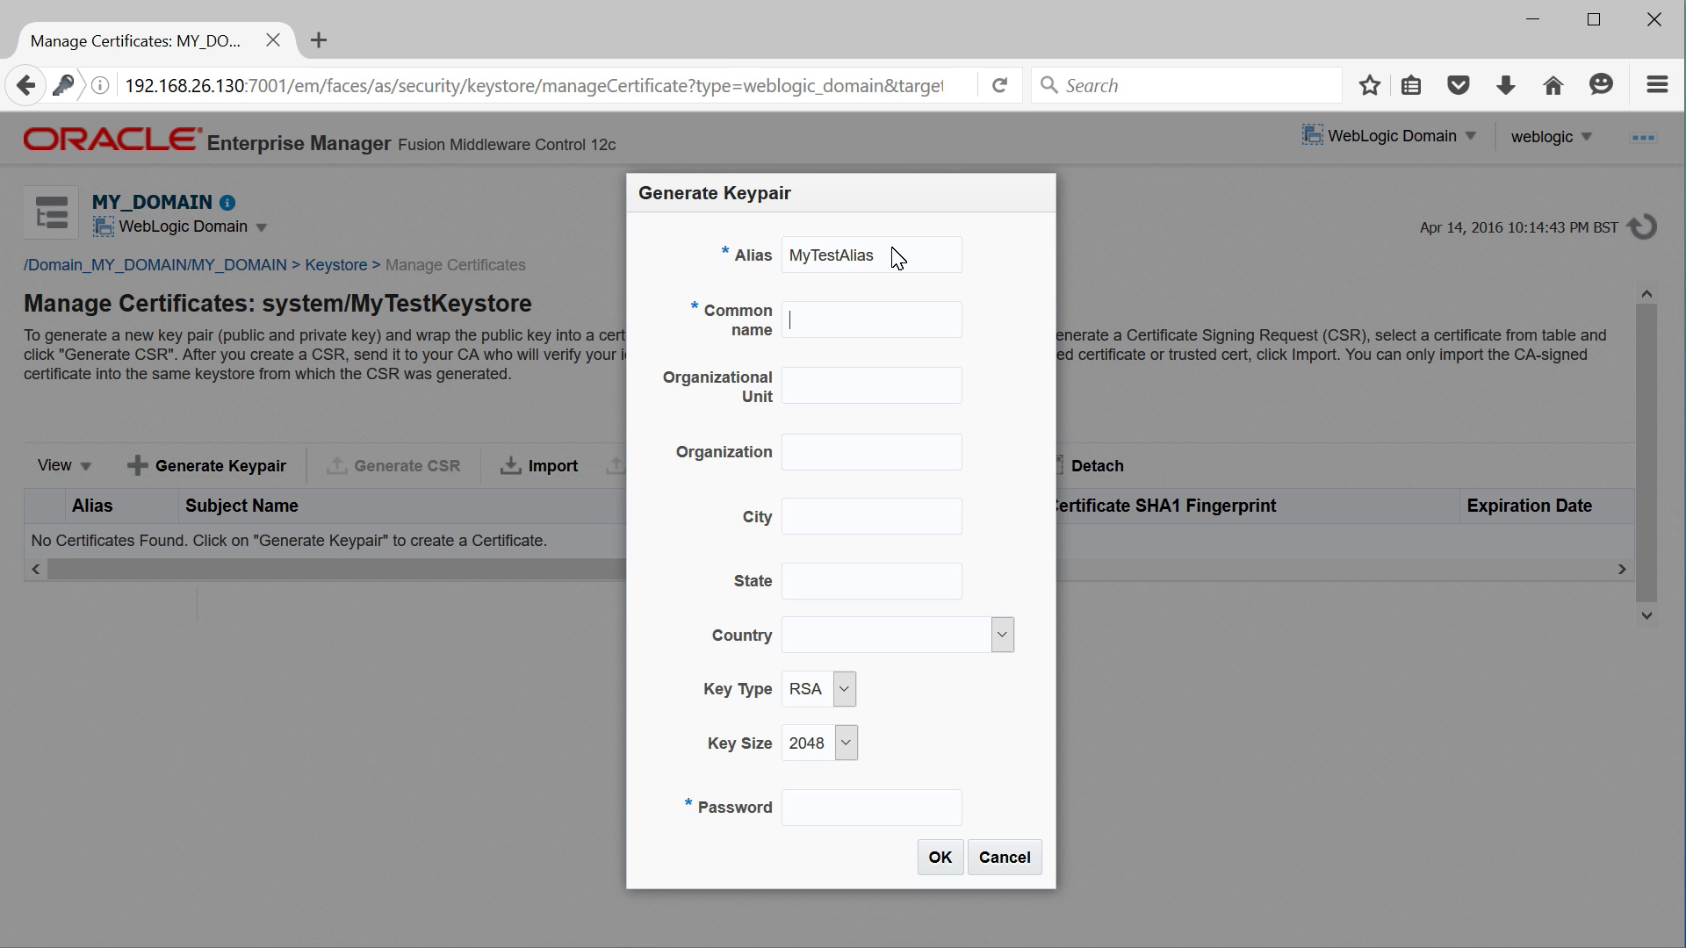
type("My")
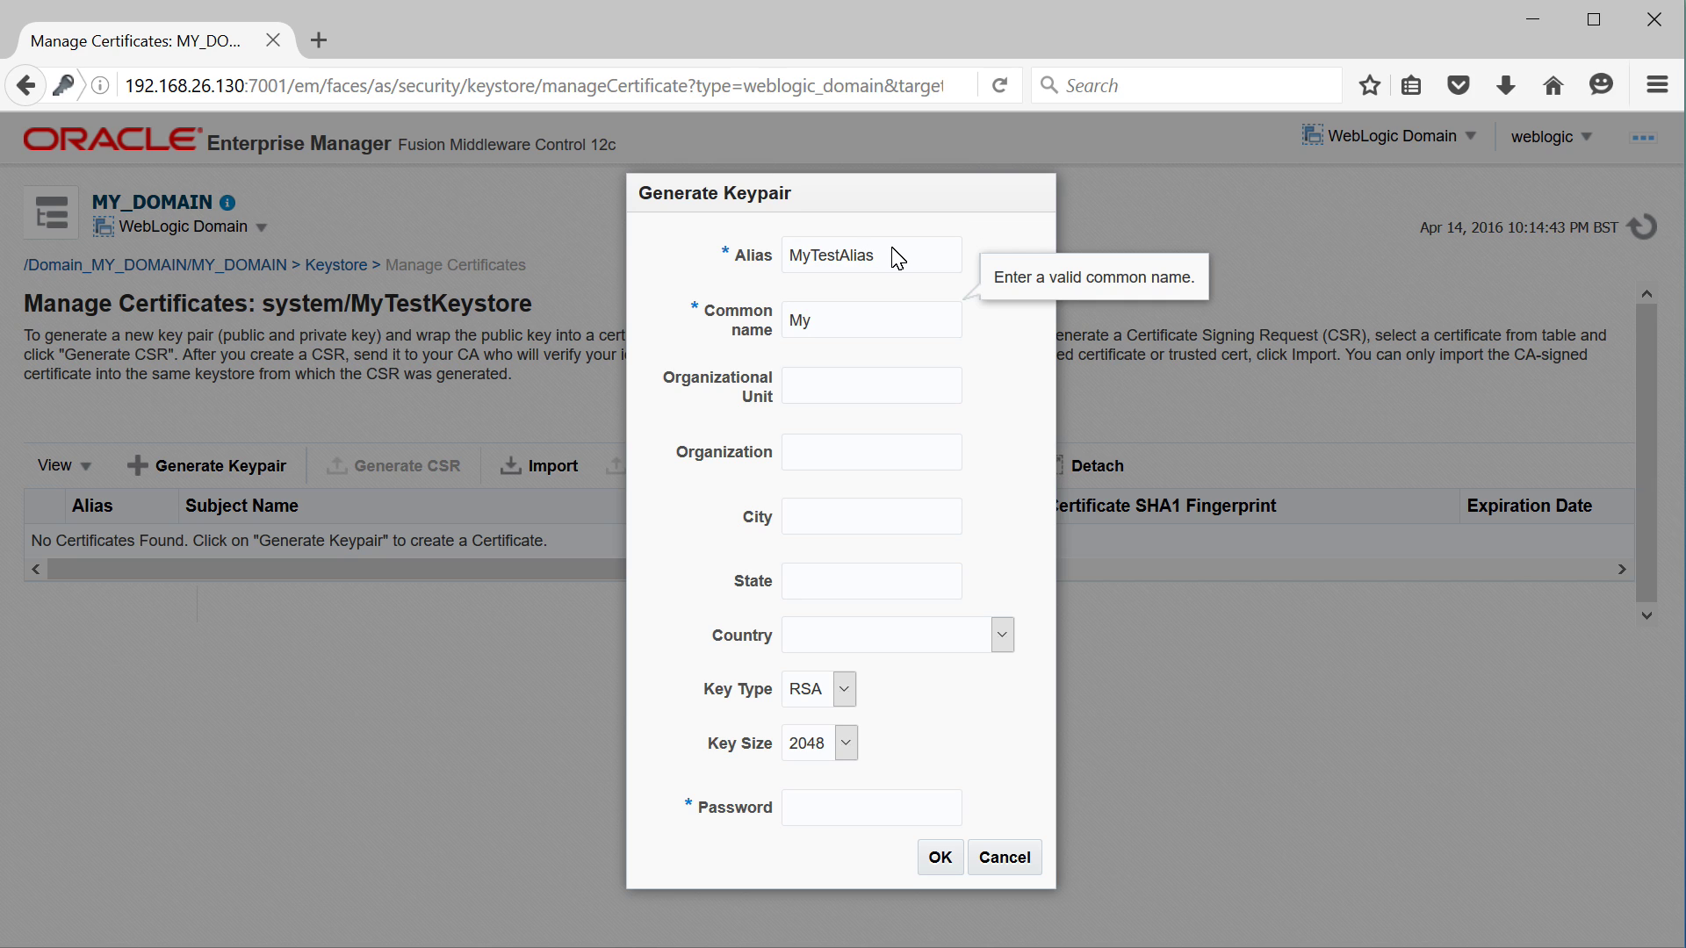
type("TestKey")
key("Tab")
type("TestOU")
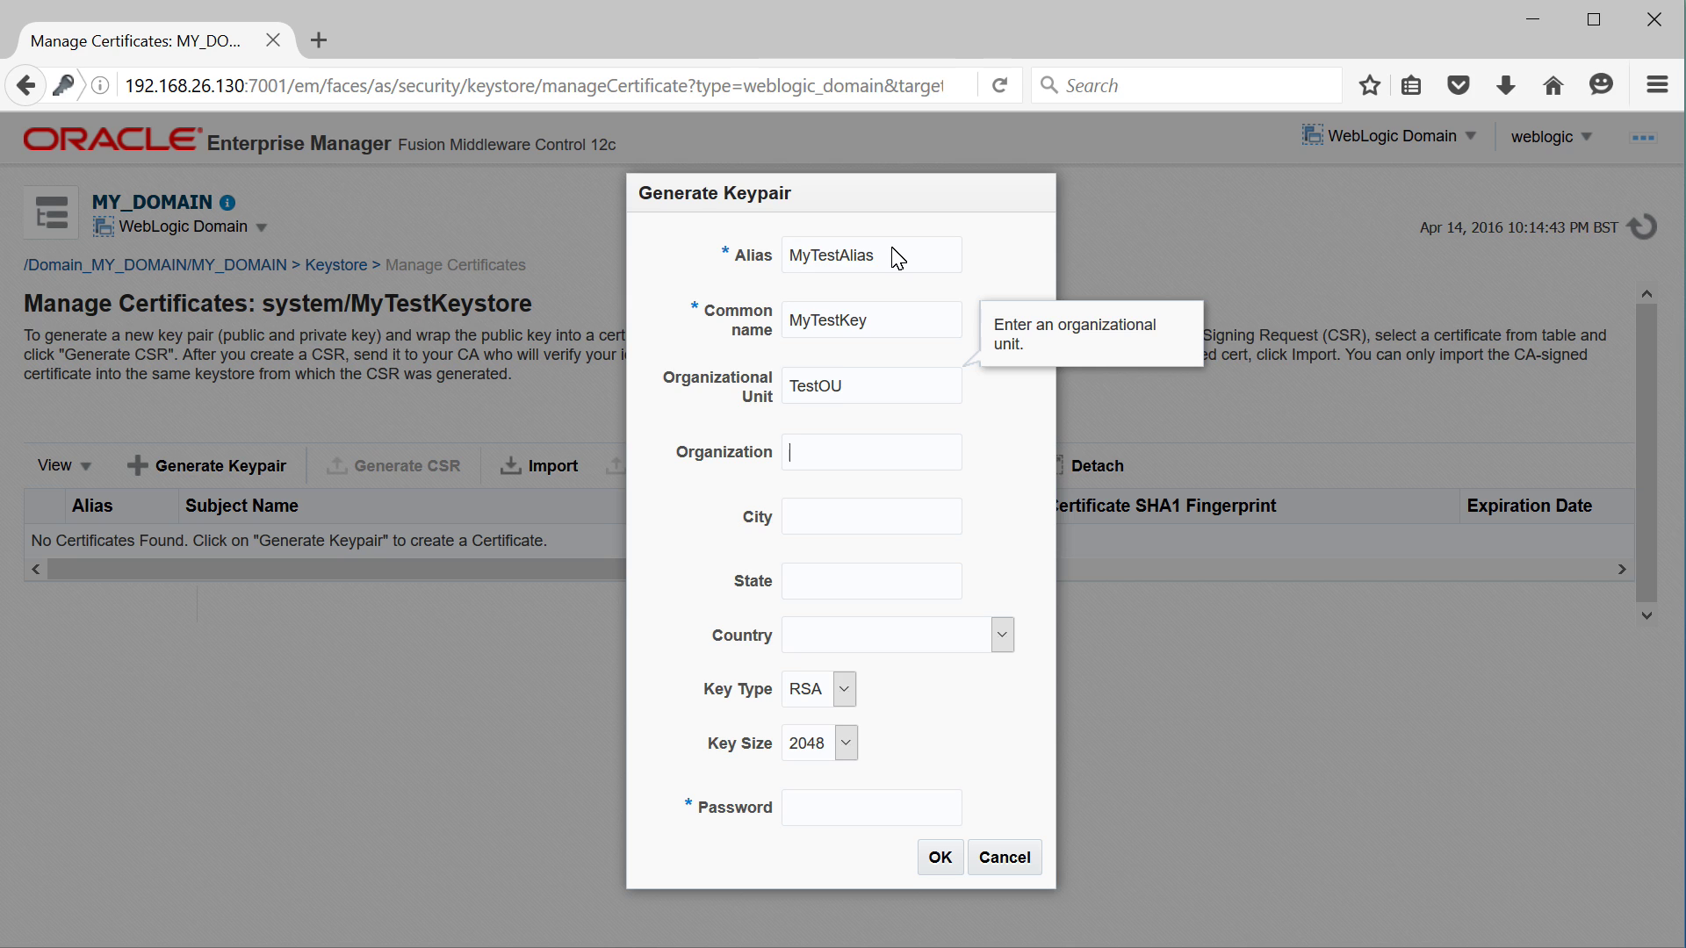
type("TestO")
key("Tab")
type("TestCity")
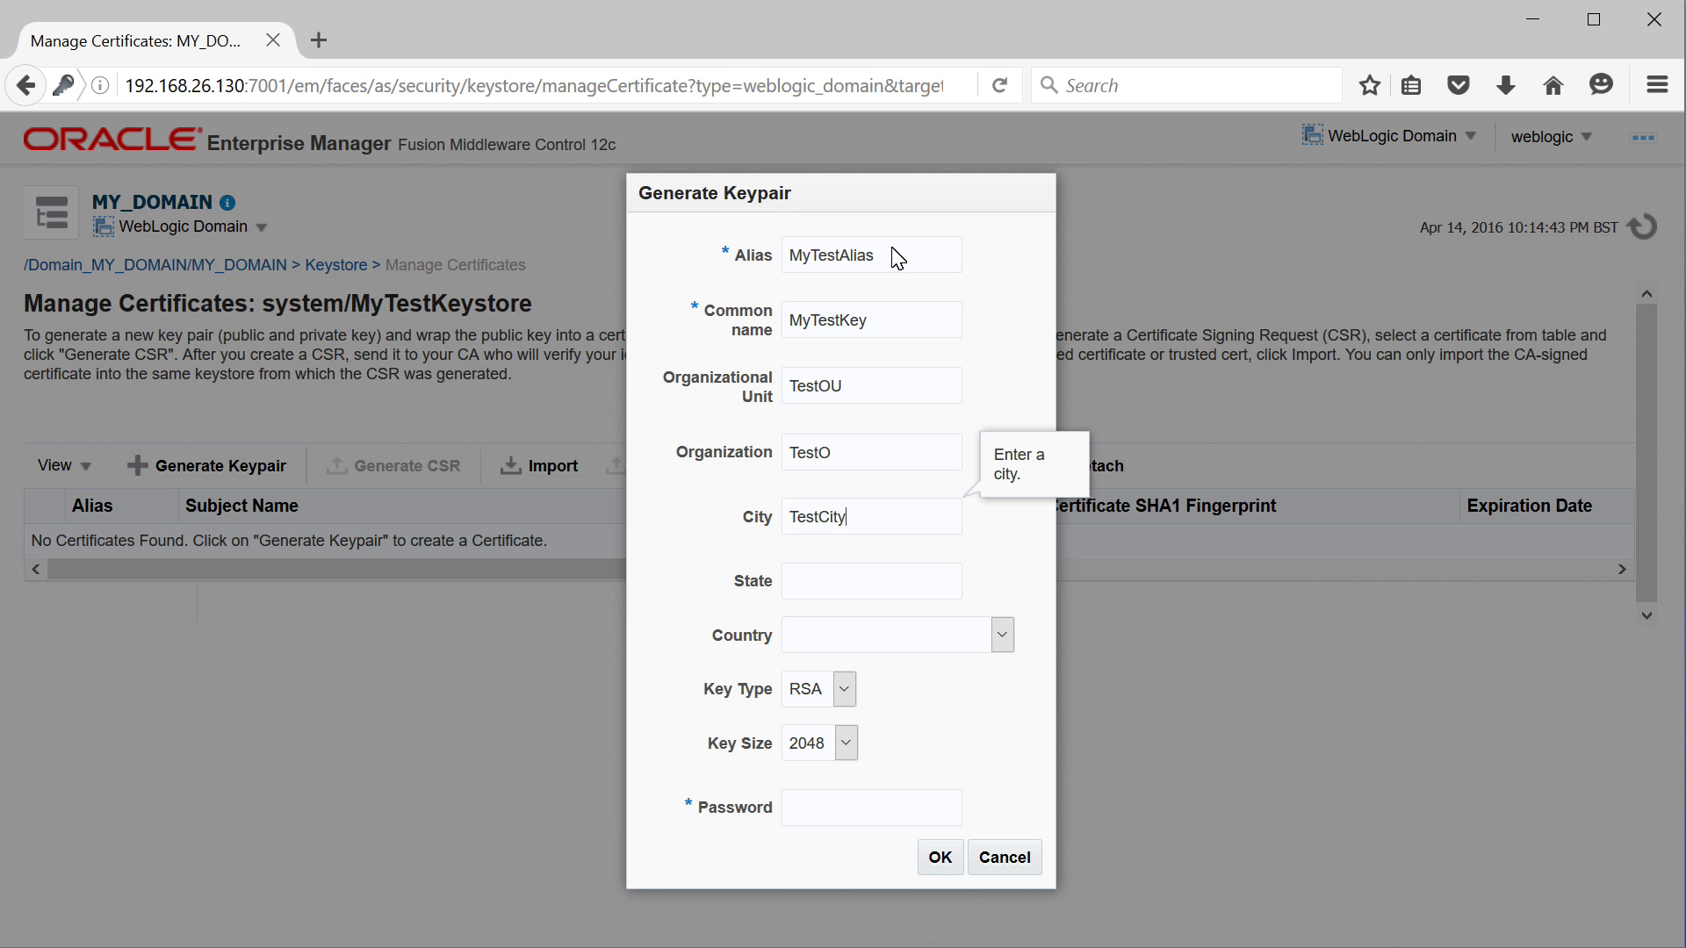
key("Tab")
type("Tes")
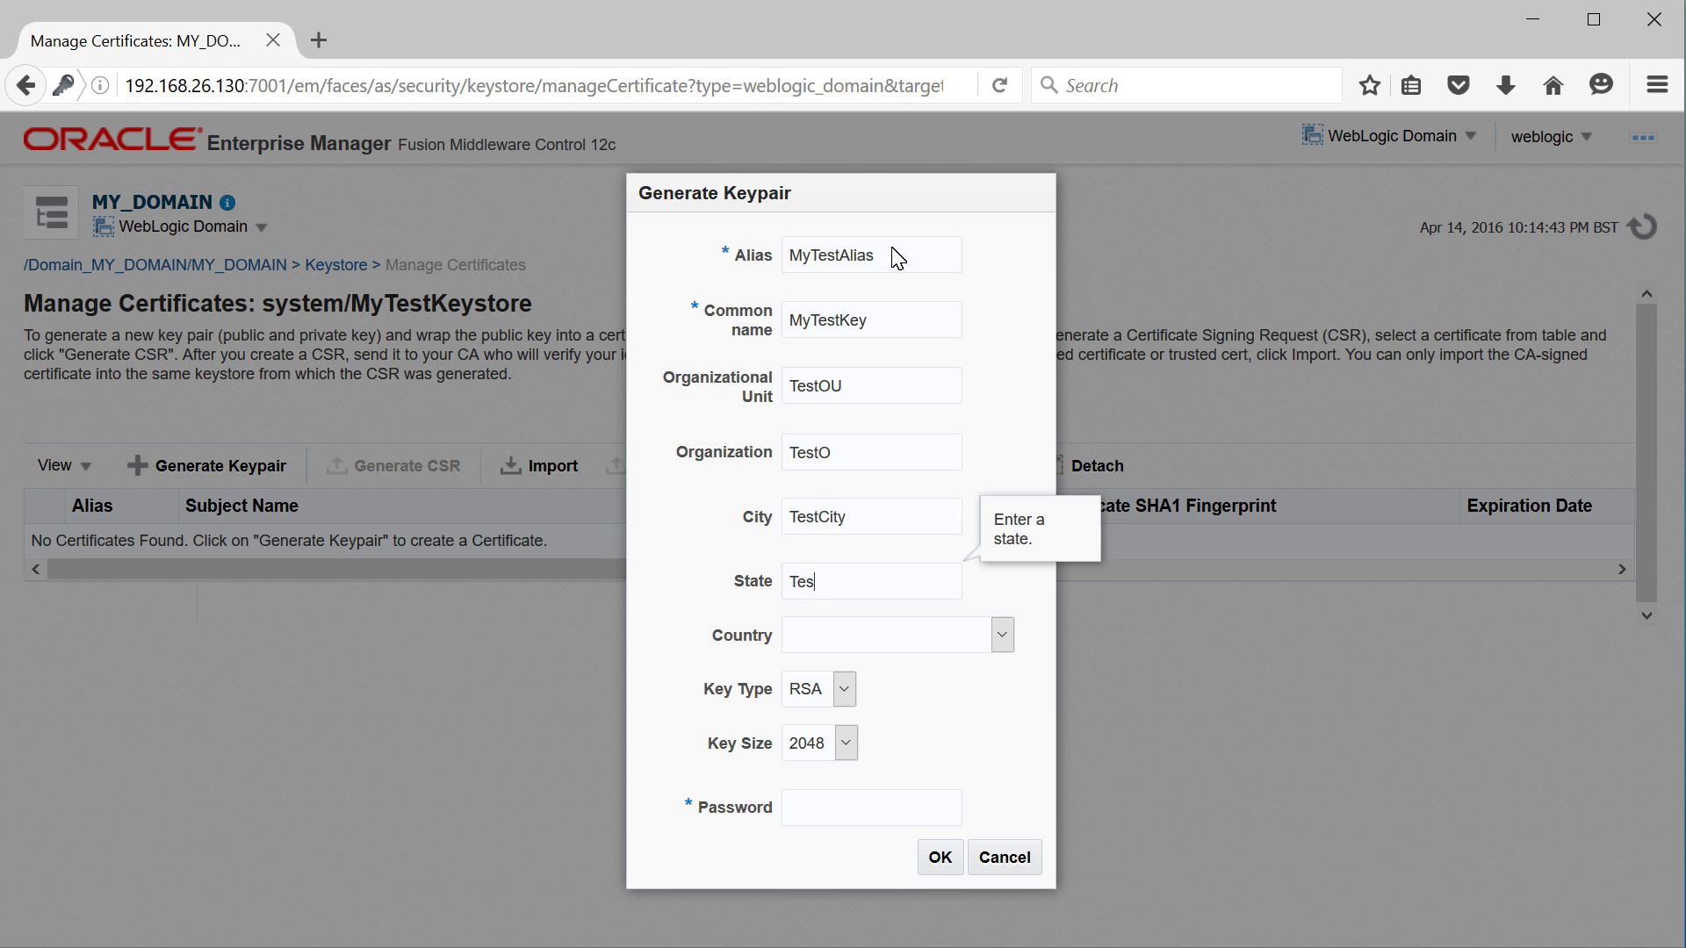
type("tS")
key("Tab")
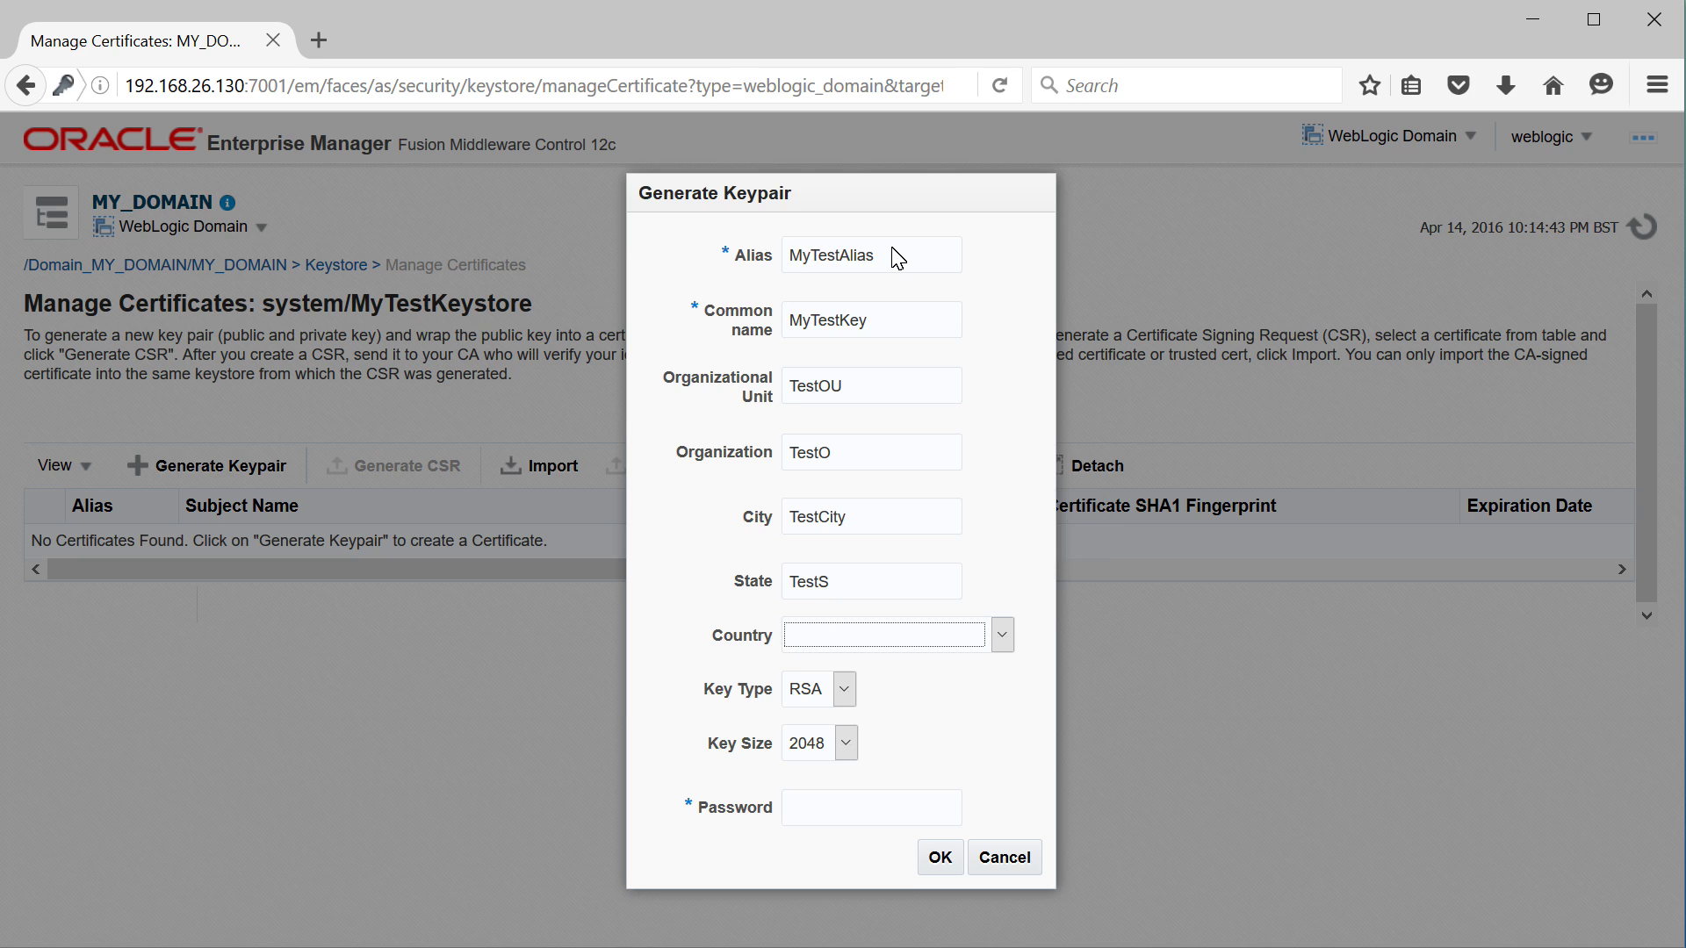
key("u")
key("u")
key("u")
key("u")
key("u")
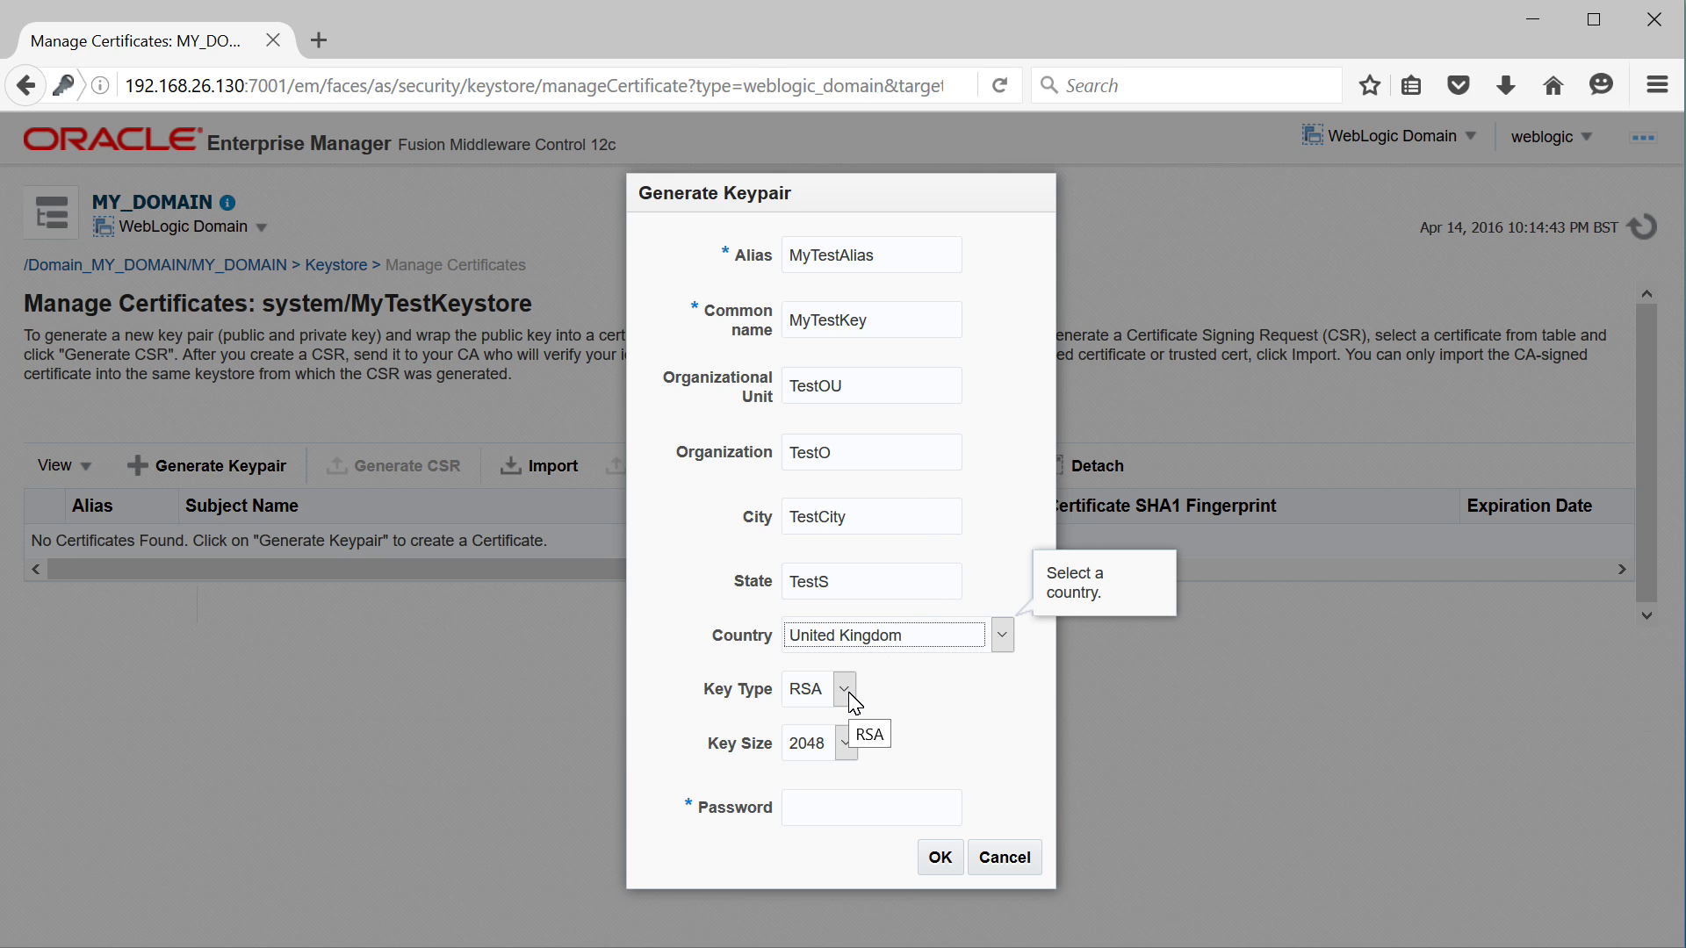
Keep RSA key type and 2048 key size, enter the key password and create the keypair
left_click(846, 692)
left_click(826, 720)
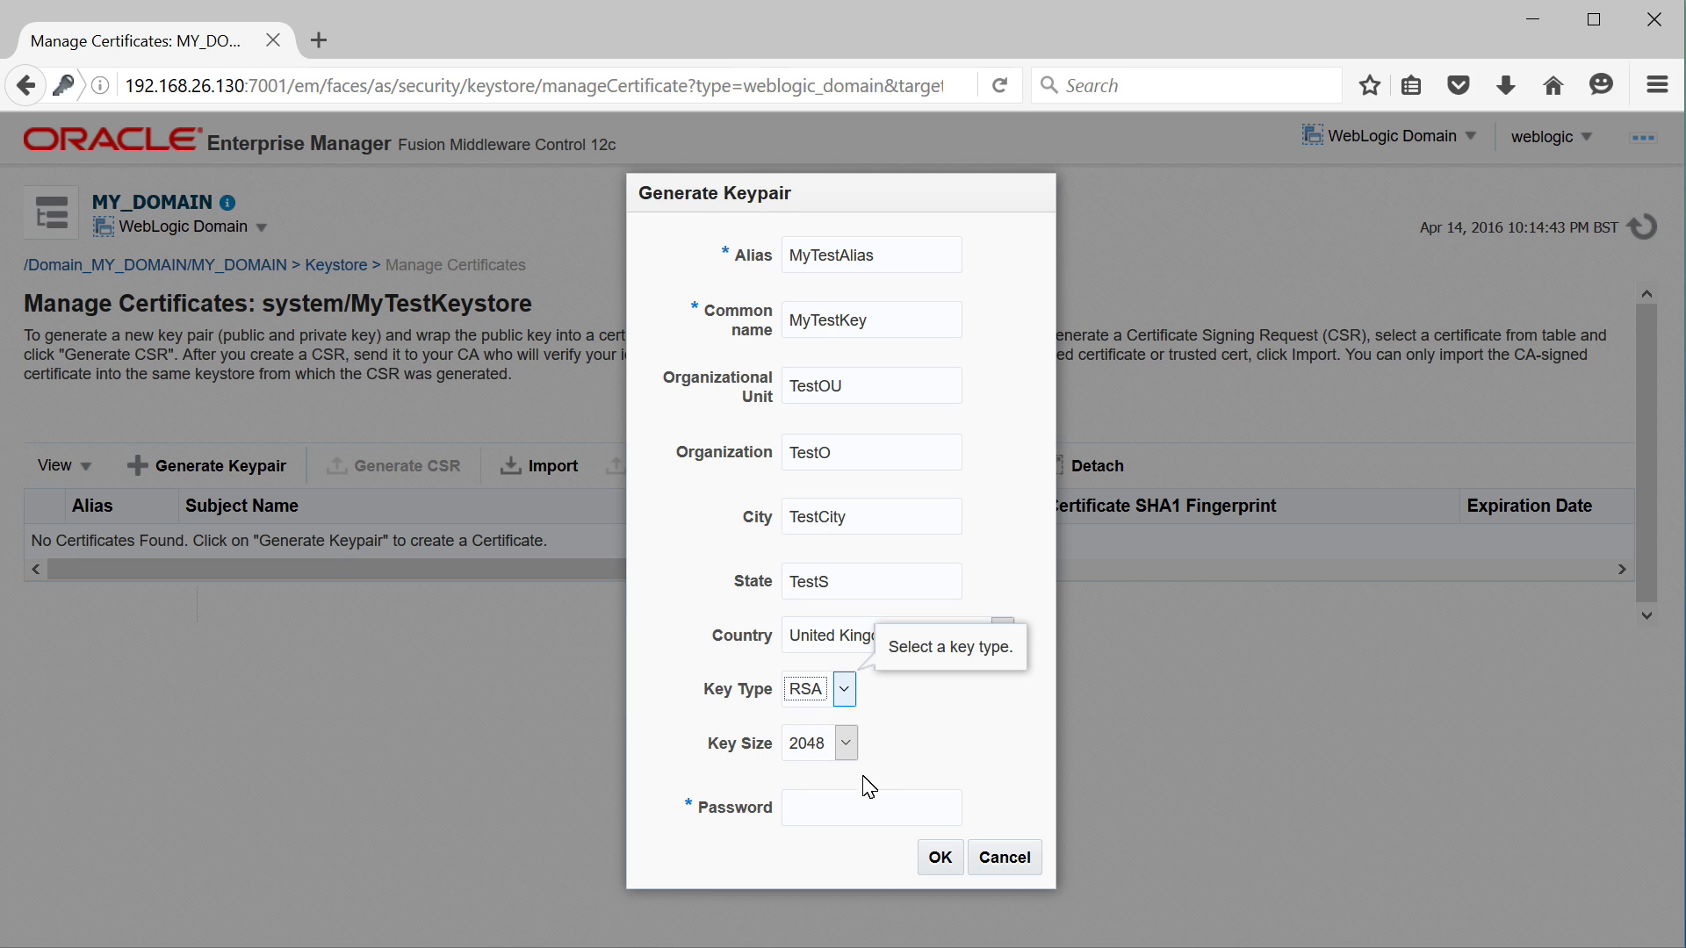
left_click(847, 749)
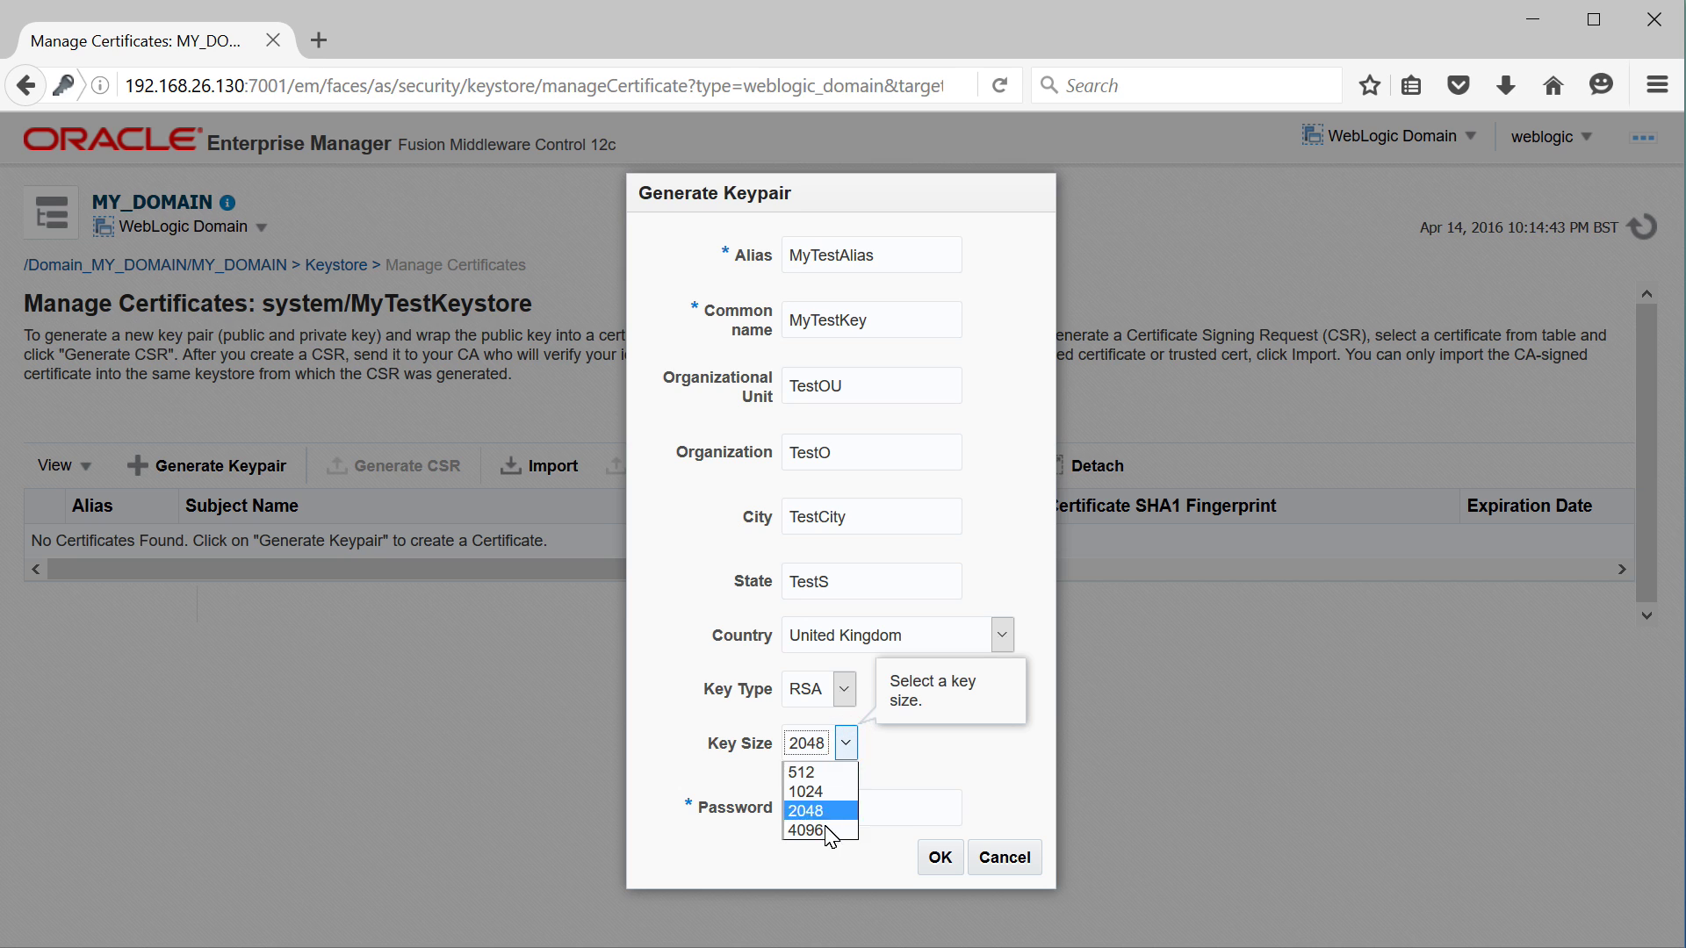
key("Down")
key("Down")
key("Down")
left_click(821, 811)
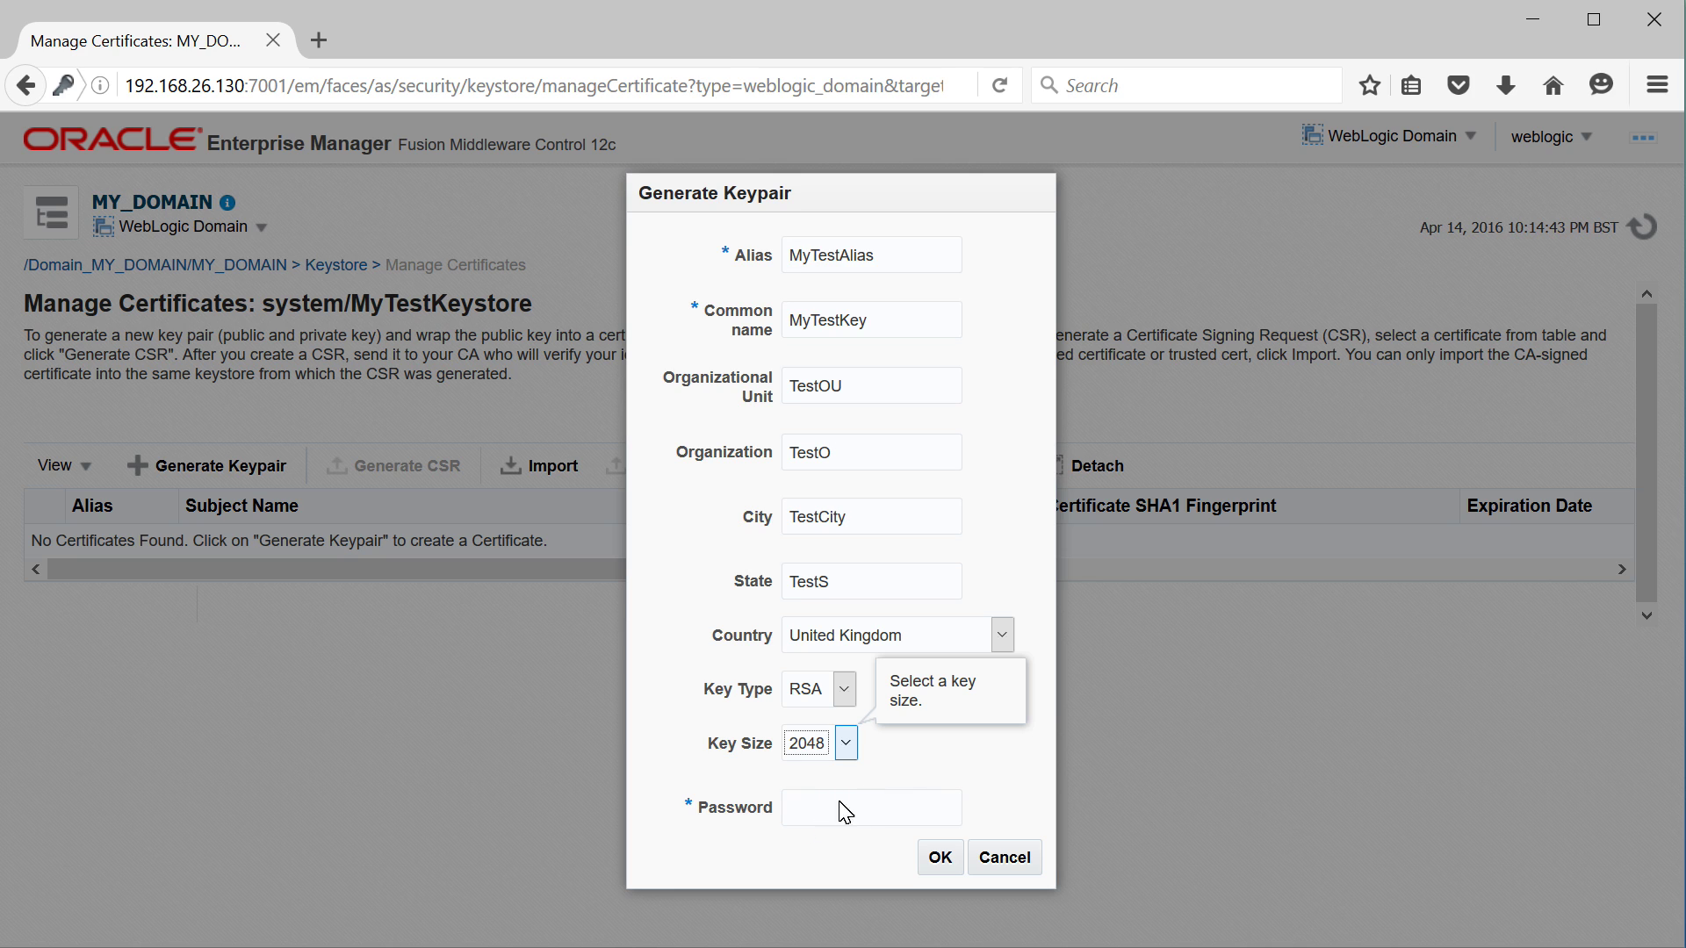
left_click(896, 801)
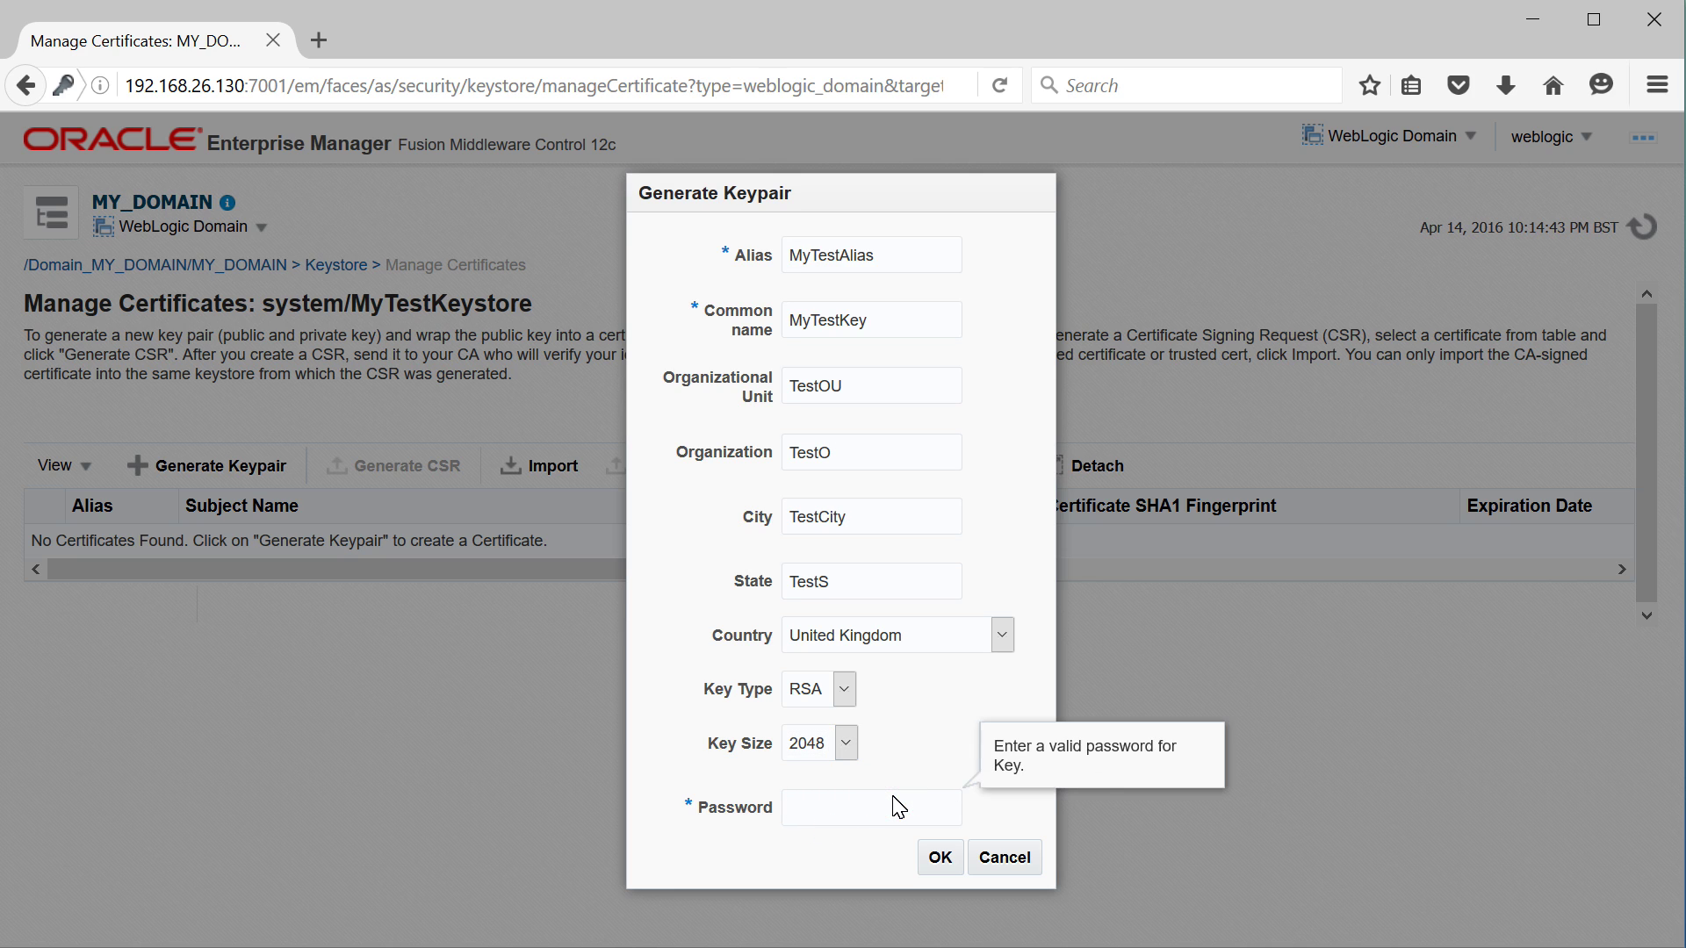
type("***********")
left_click(946, 860)
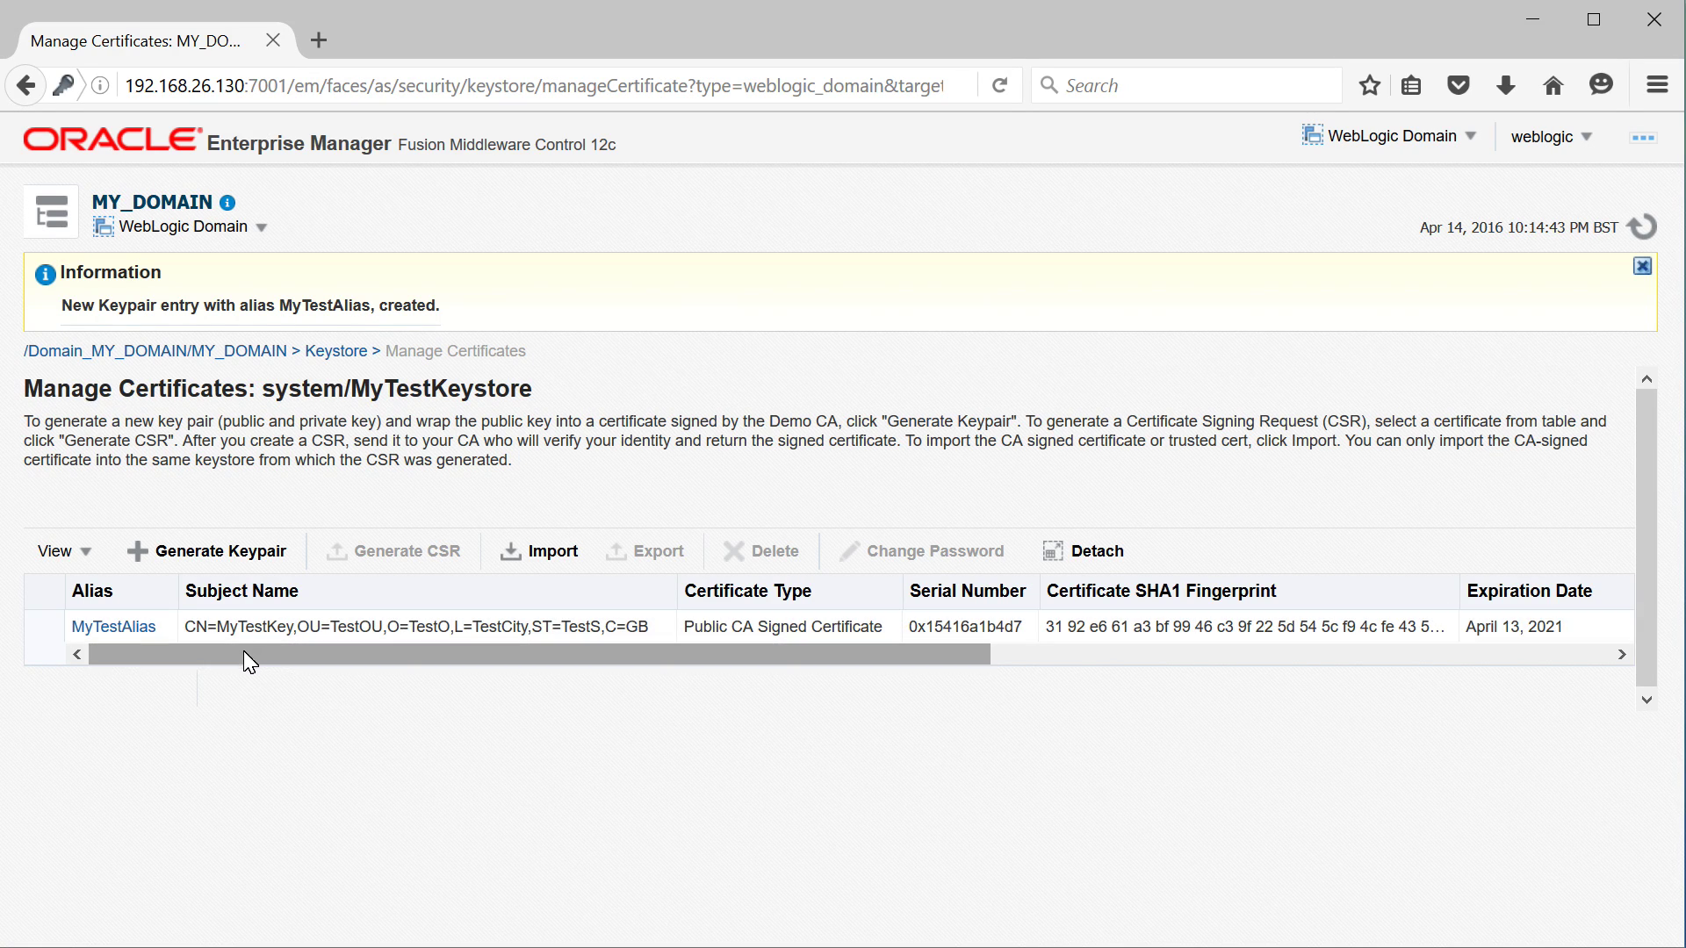
Review MyTestAlias's certificate details (CertGenCA issuer, RSA 2048, SHA256withRSA), then close them
left_click(98, 624)
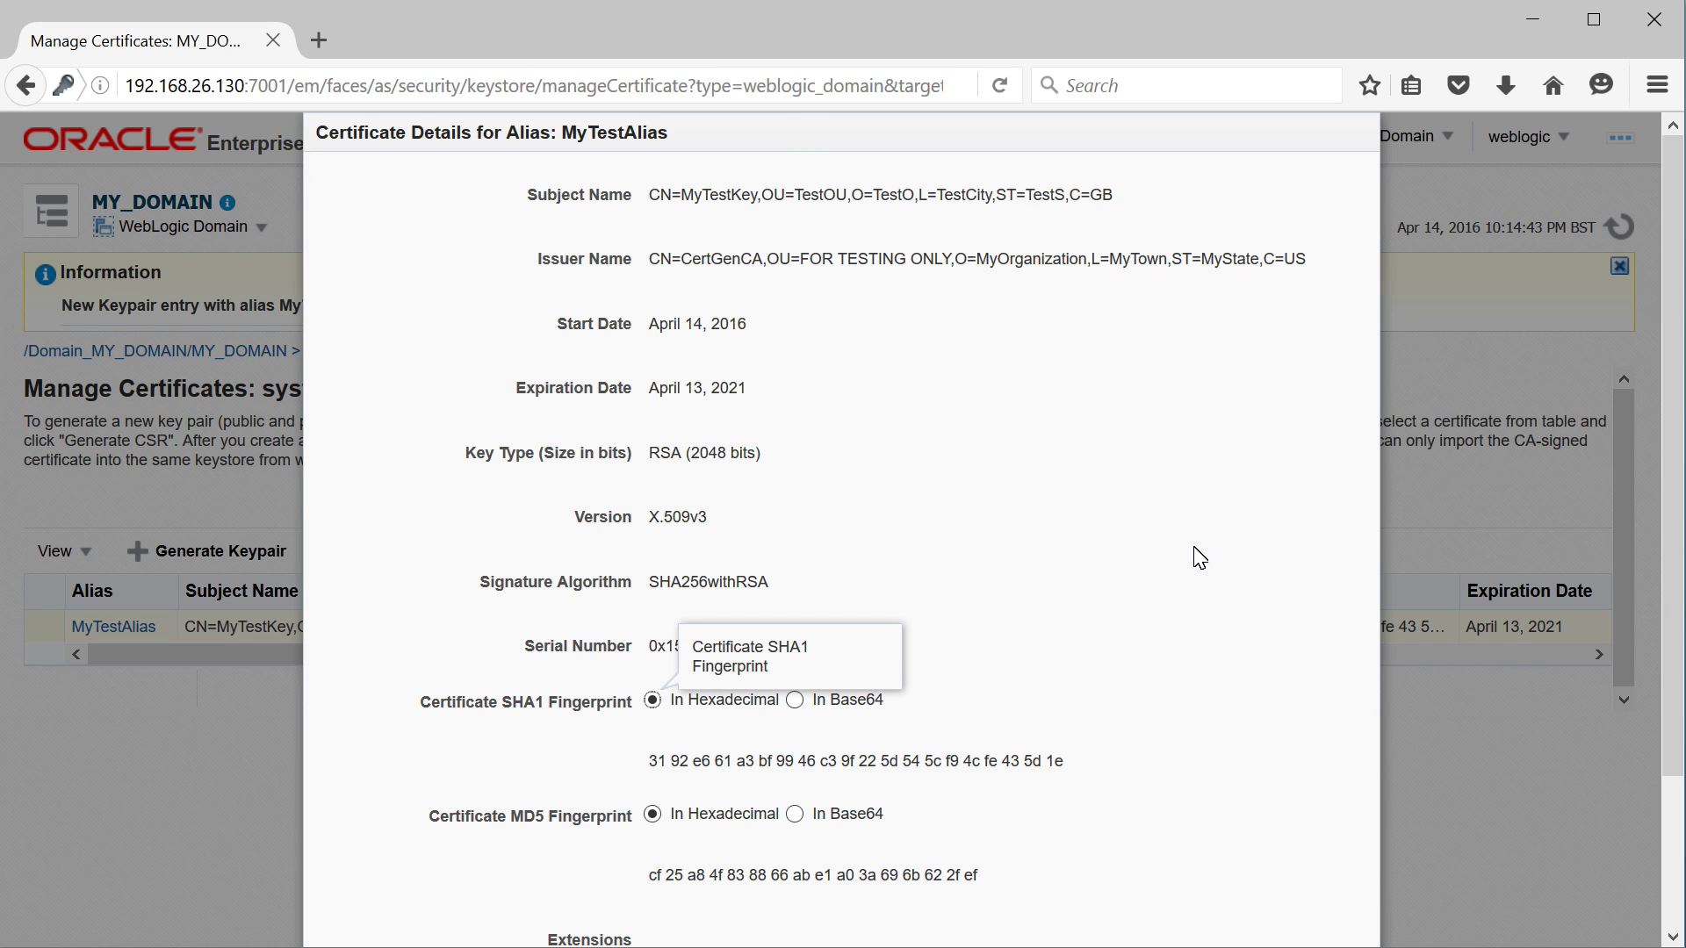
key("Escape")
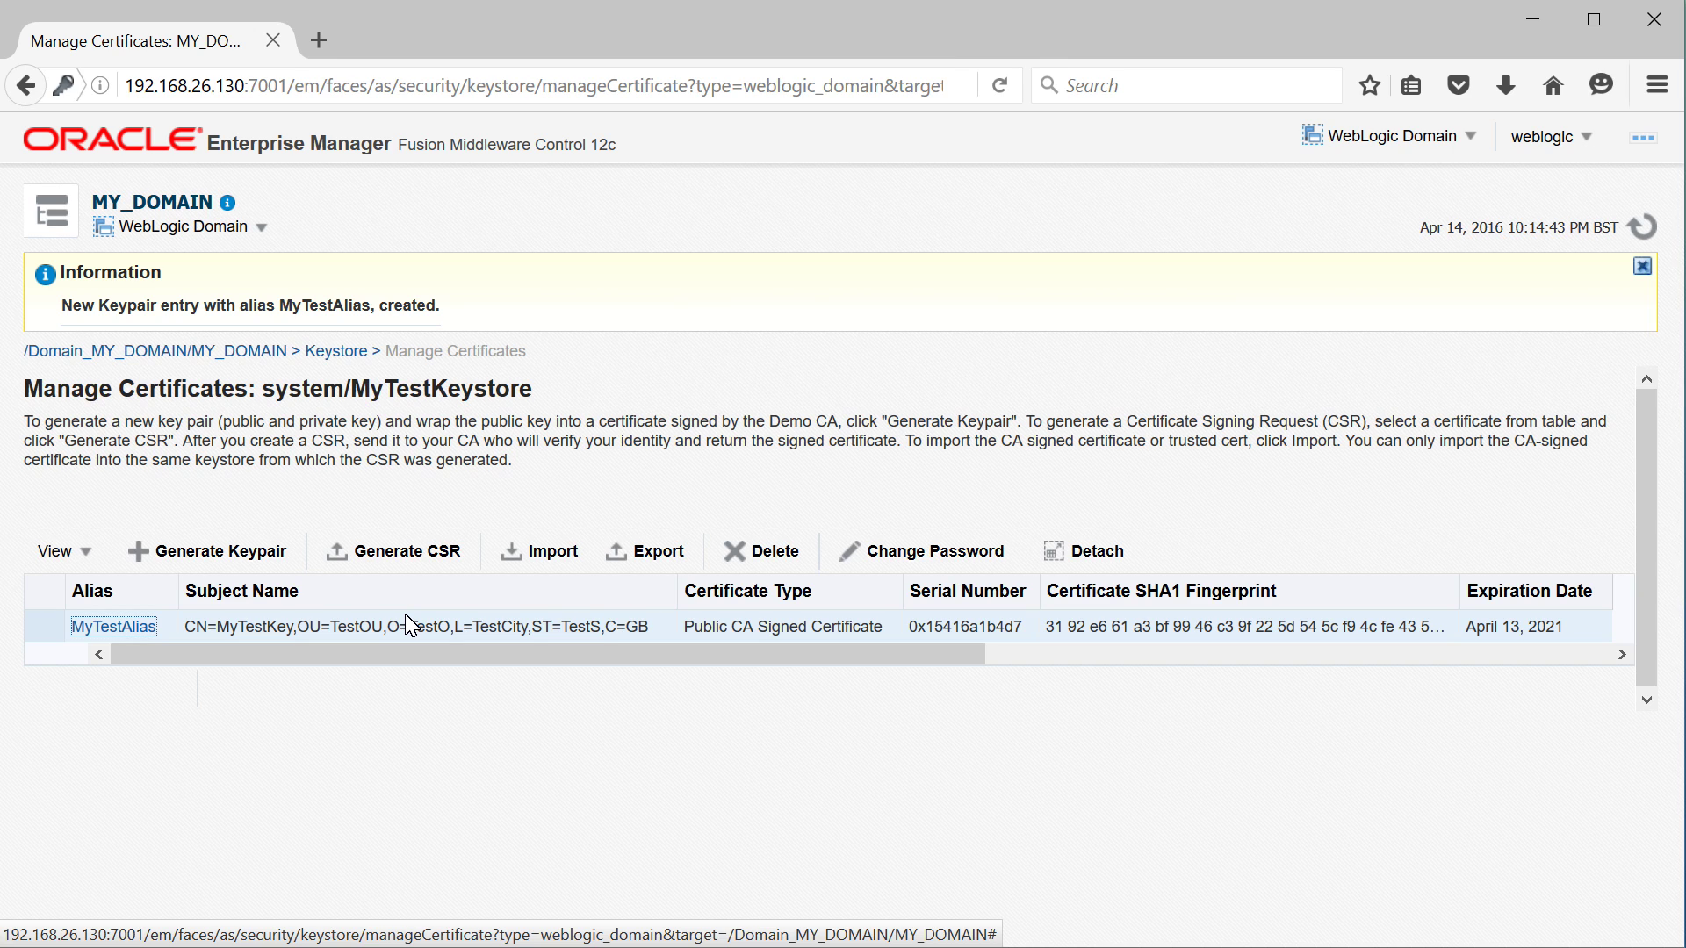
Generate a CSR for MyTestAlias using its key password, review the request text, then close it
left_click(256, 629)
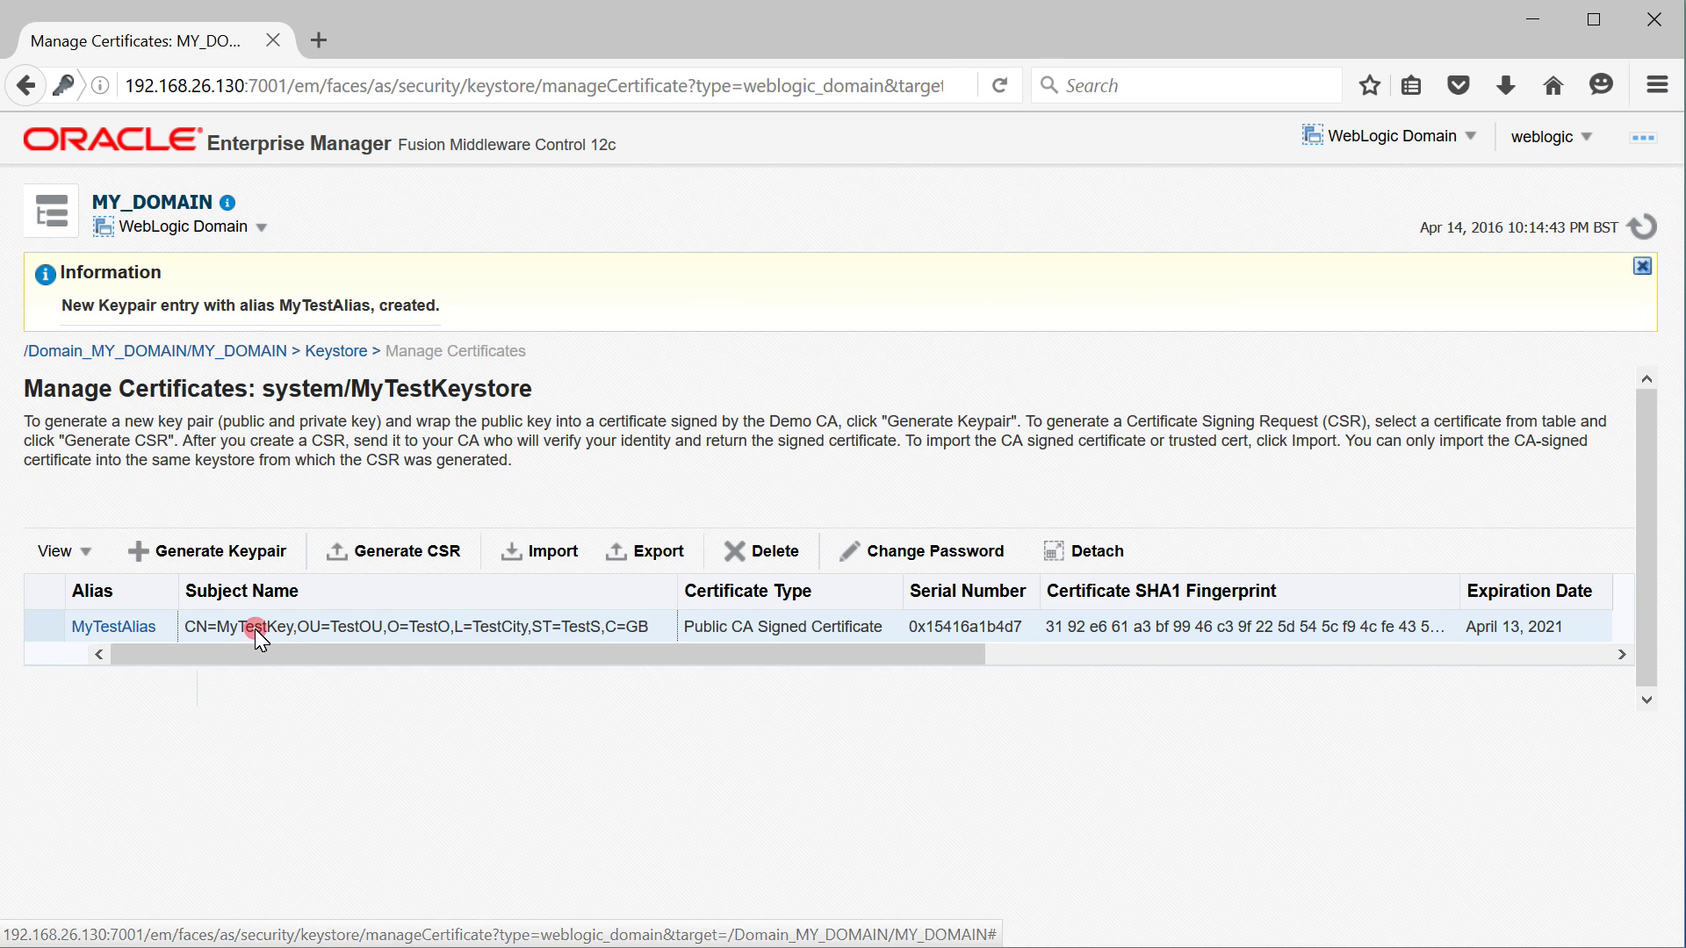
left_click(436, 562)
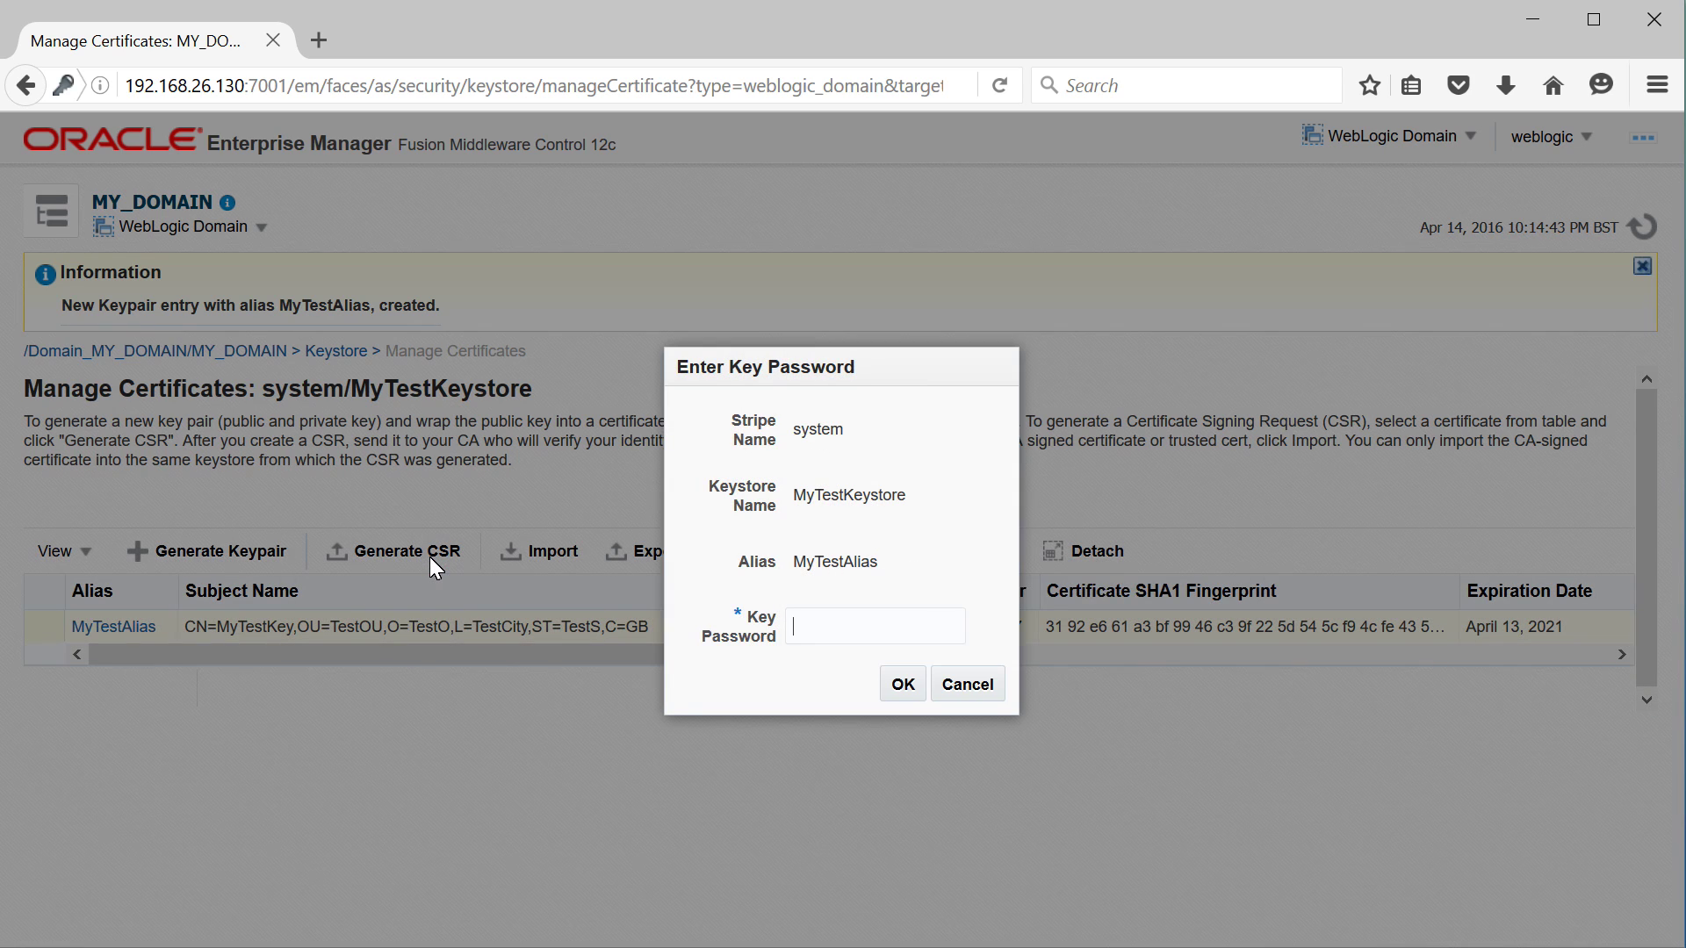
left_click(865, 641)
type("••••")
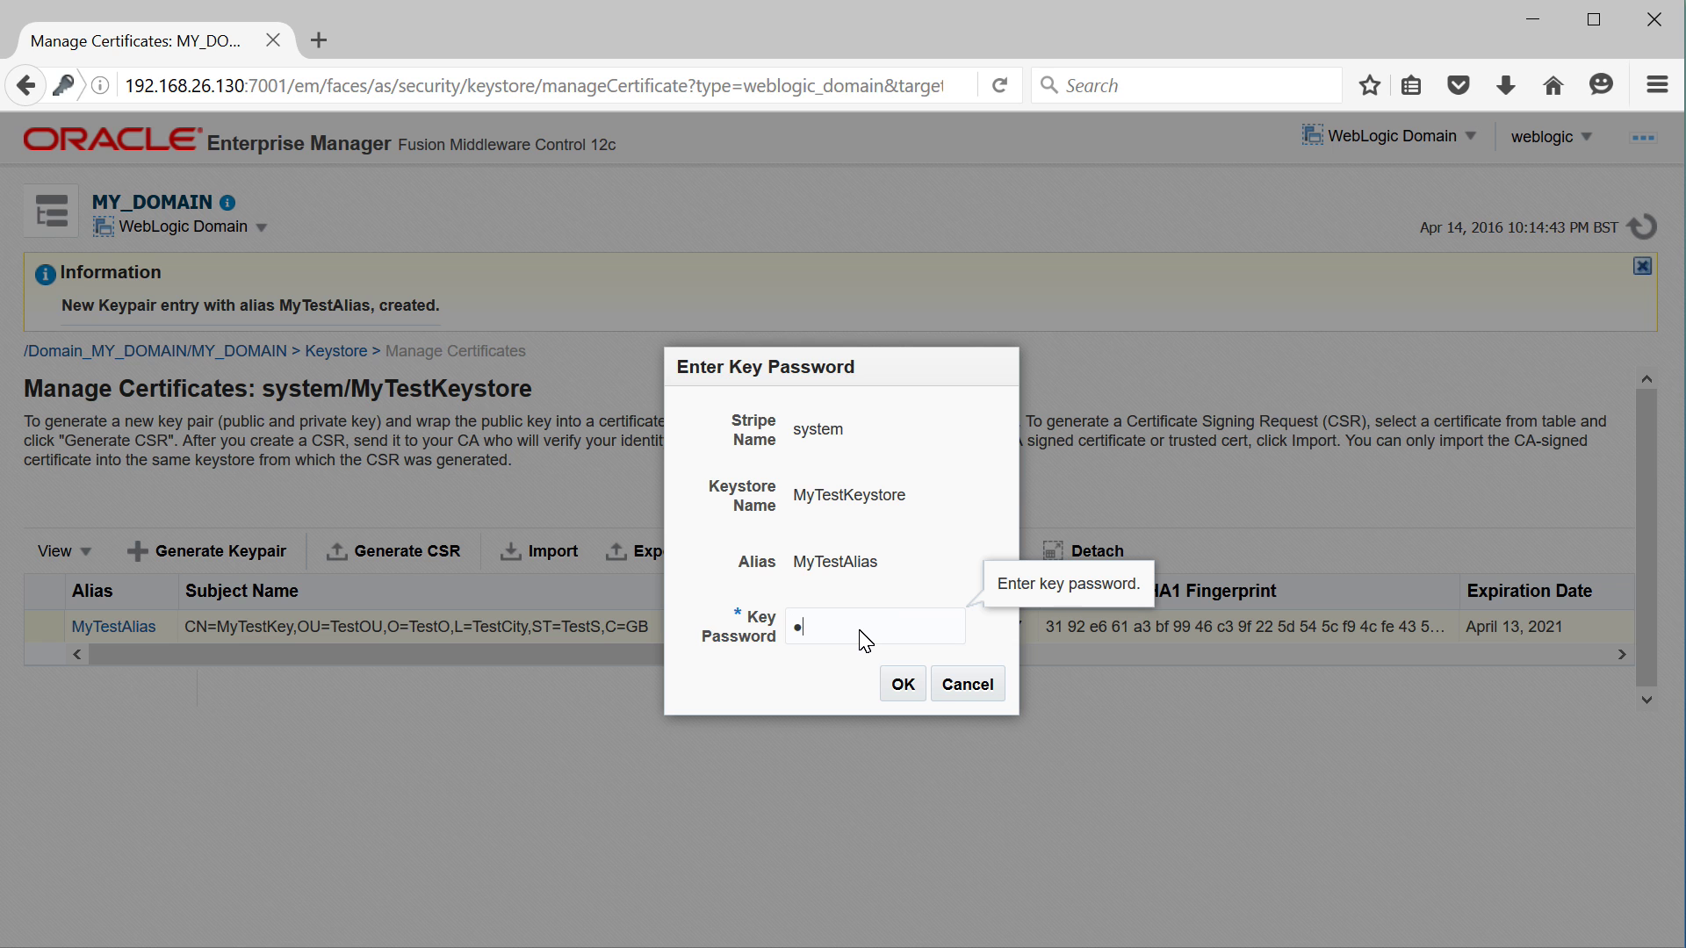
type("•••••••")
left_click(902, 684)
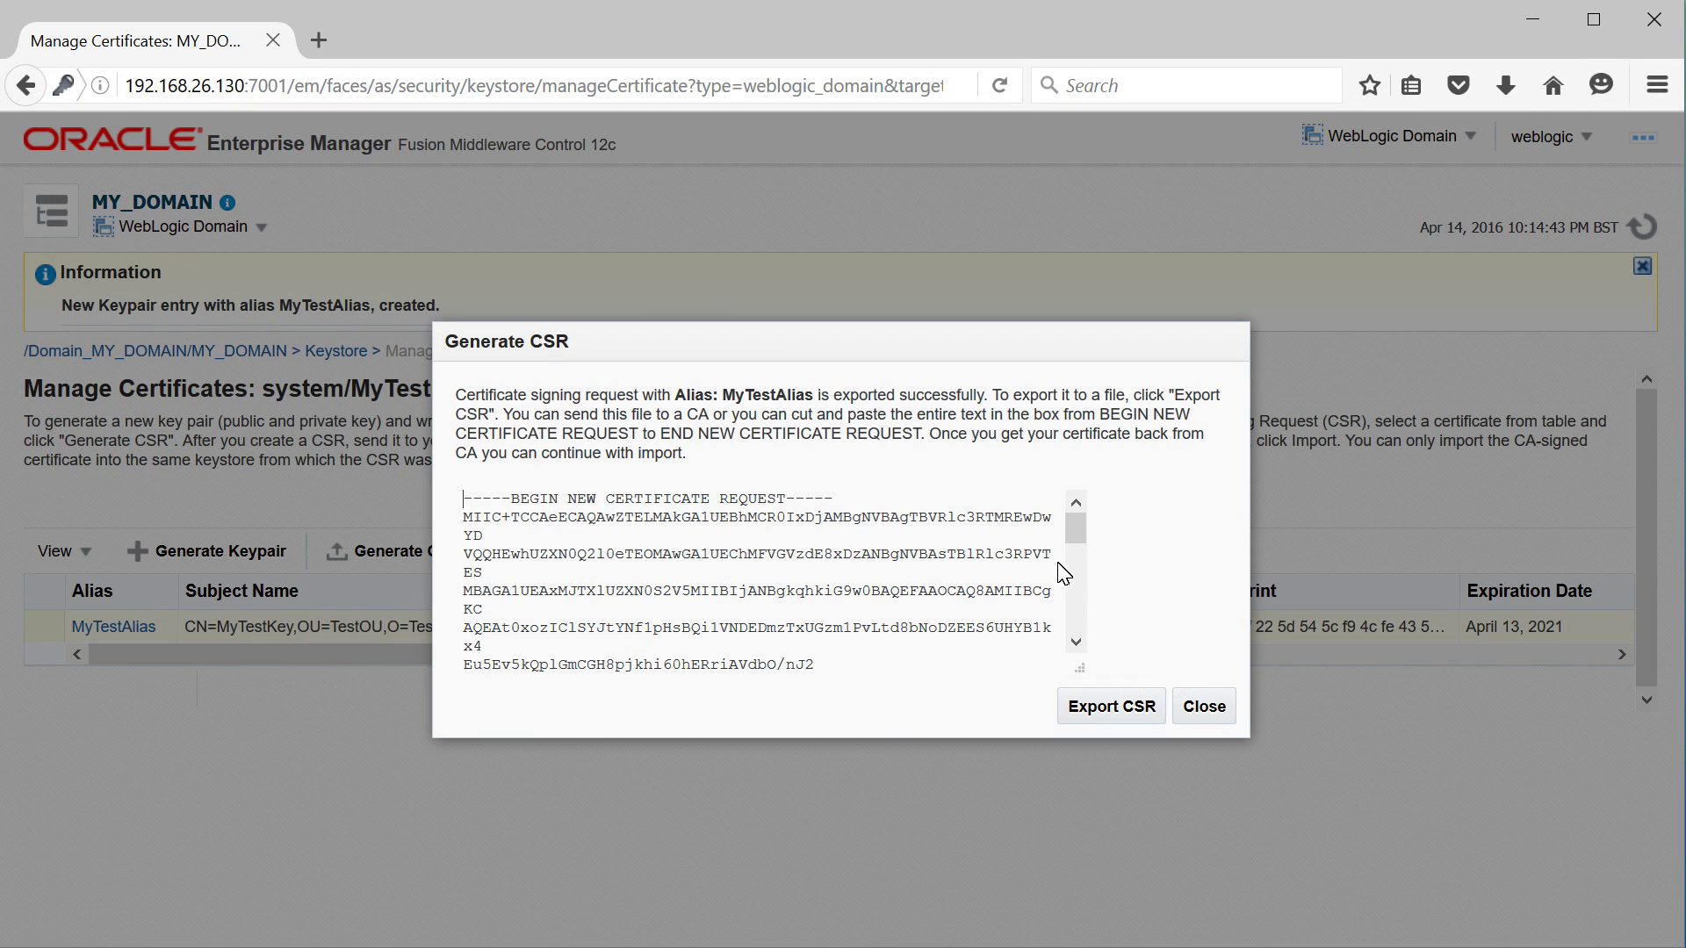
left_click(1073, 531)
left_click_drag(1073, 531, 1080, 530)
left_click(1207, 718)
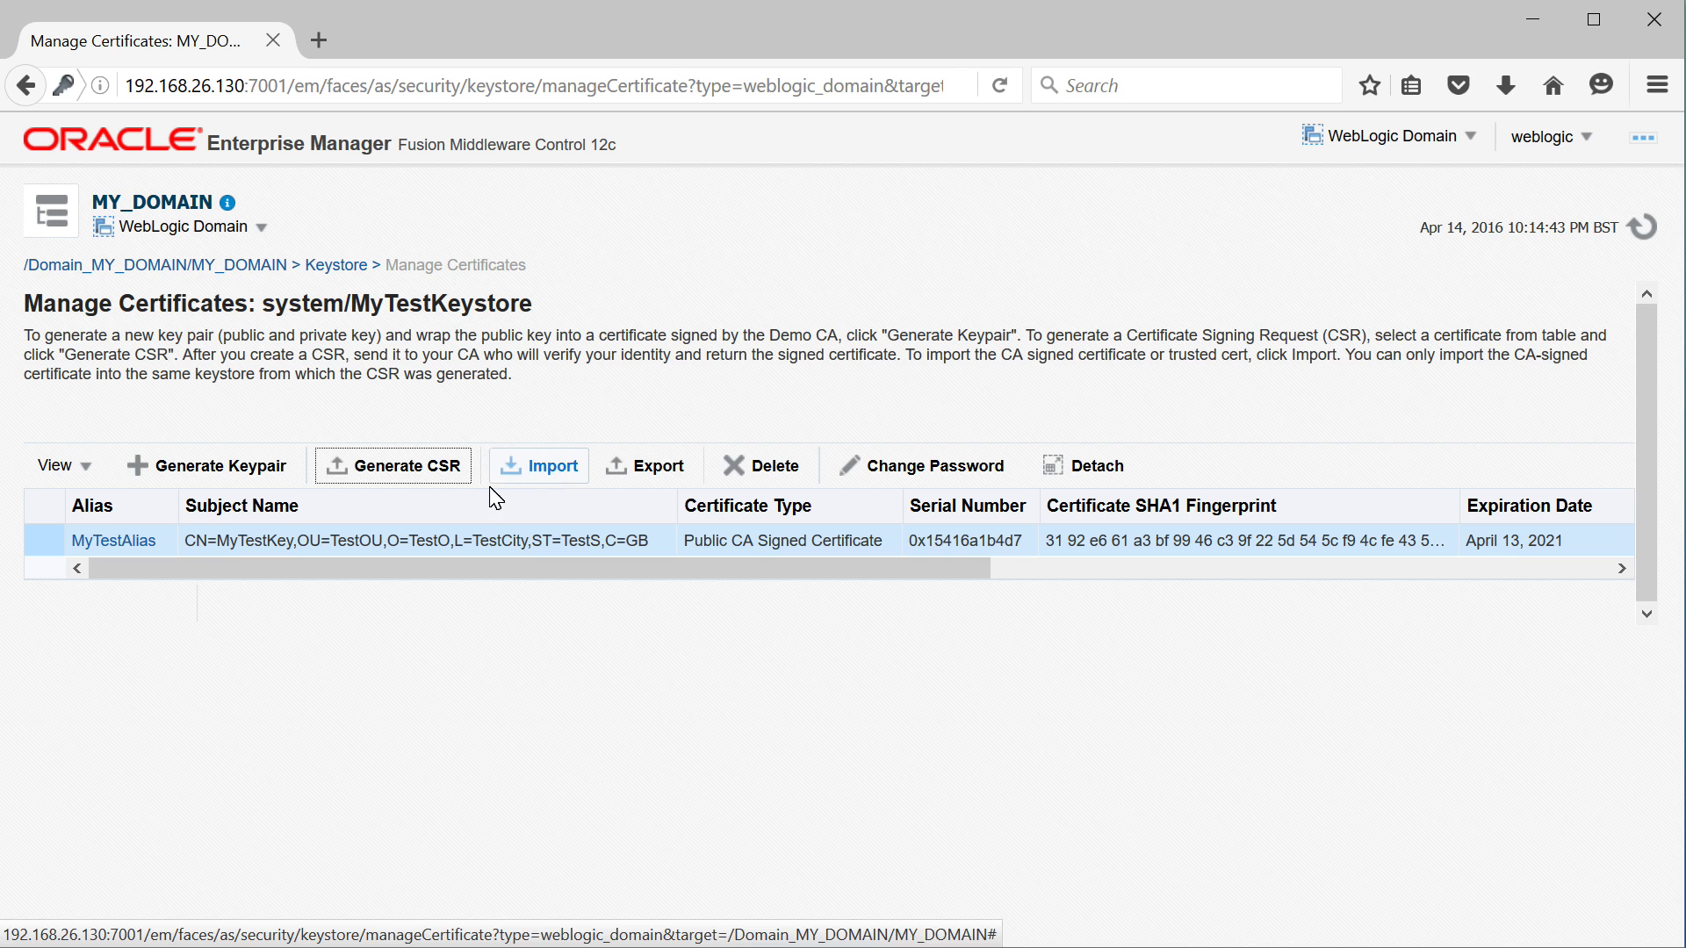
Look through Import Certificate options (type Certificate, aliases, paste or file source), then cancel the import
left_click(539, 481)
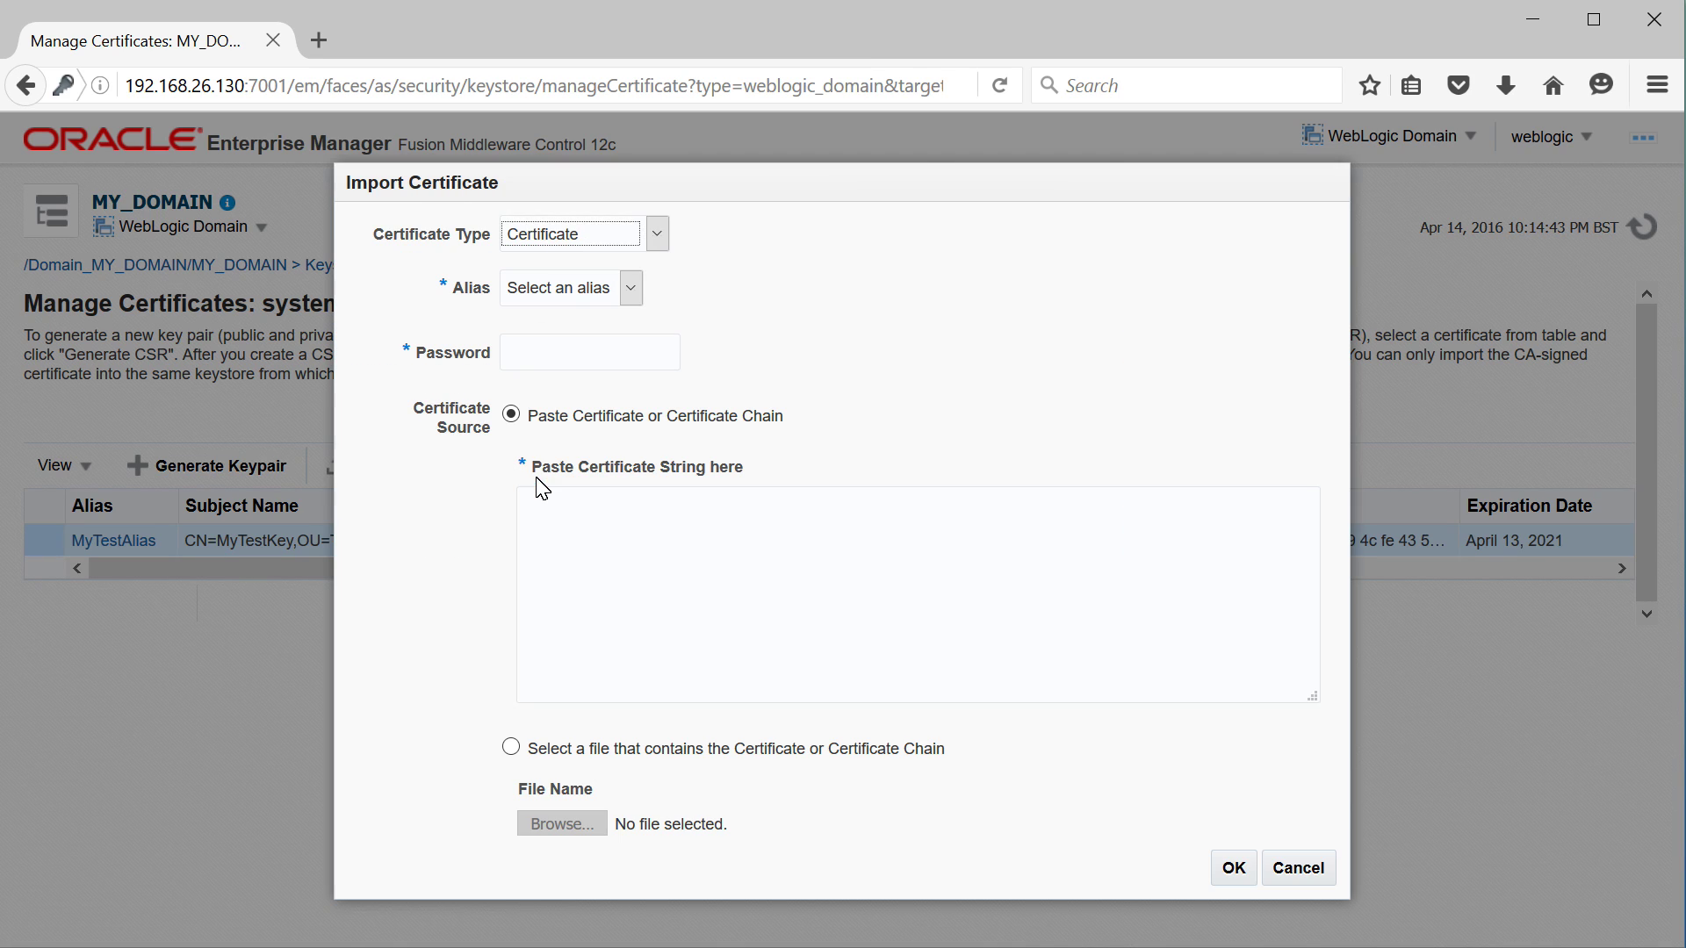
left_click(658, 239)
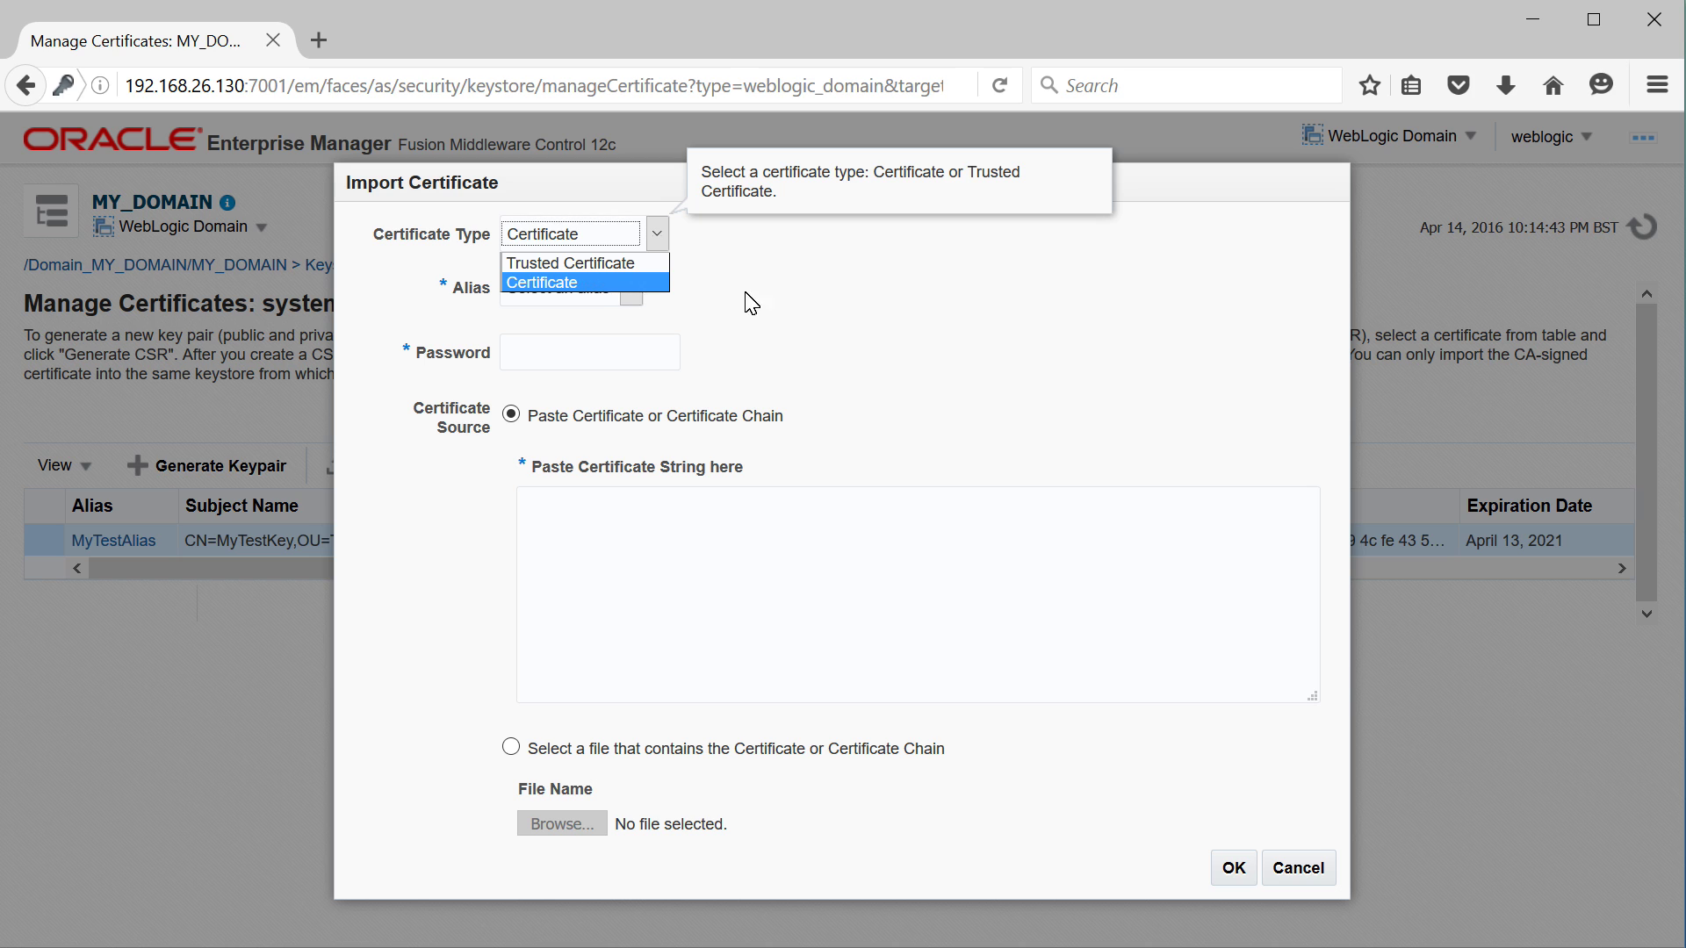
left_click(797, 313)
left_click(631, 289)
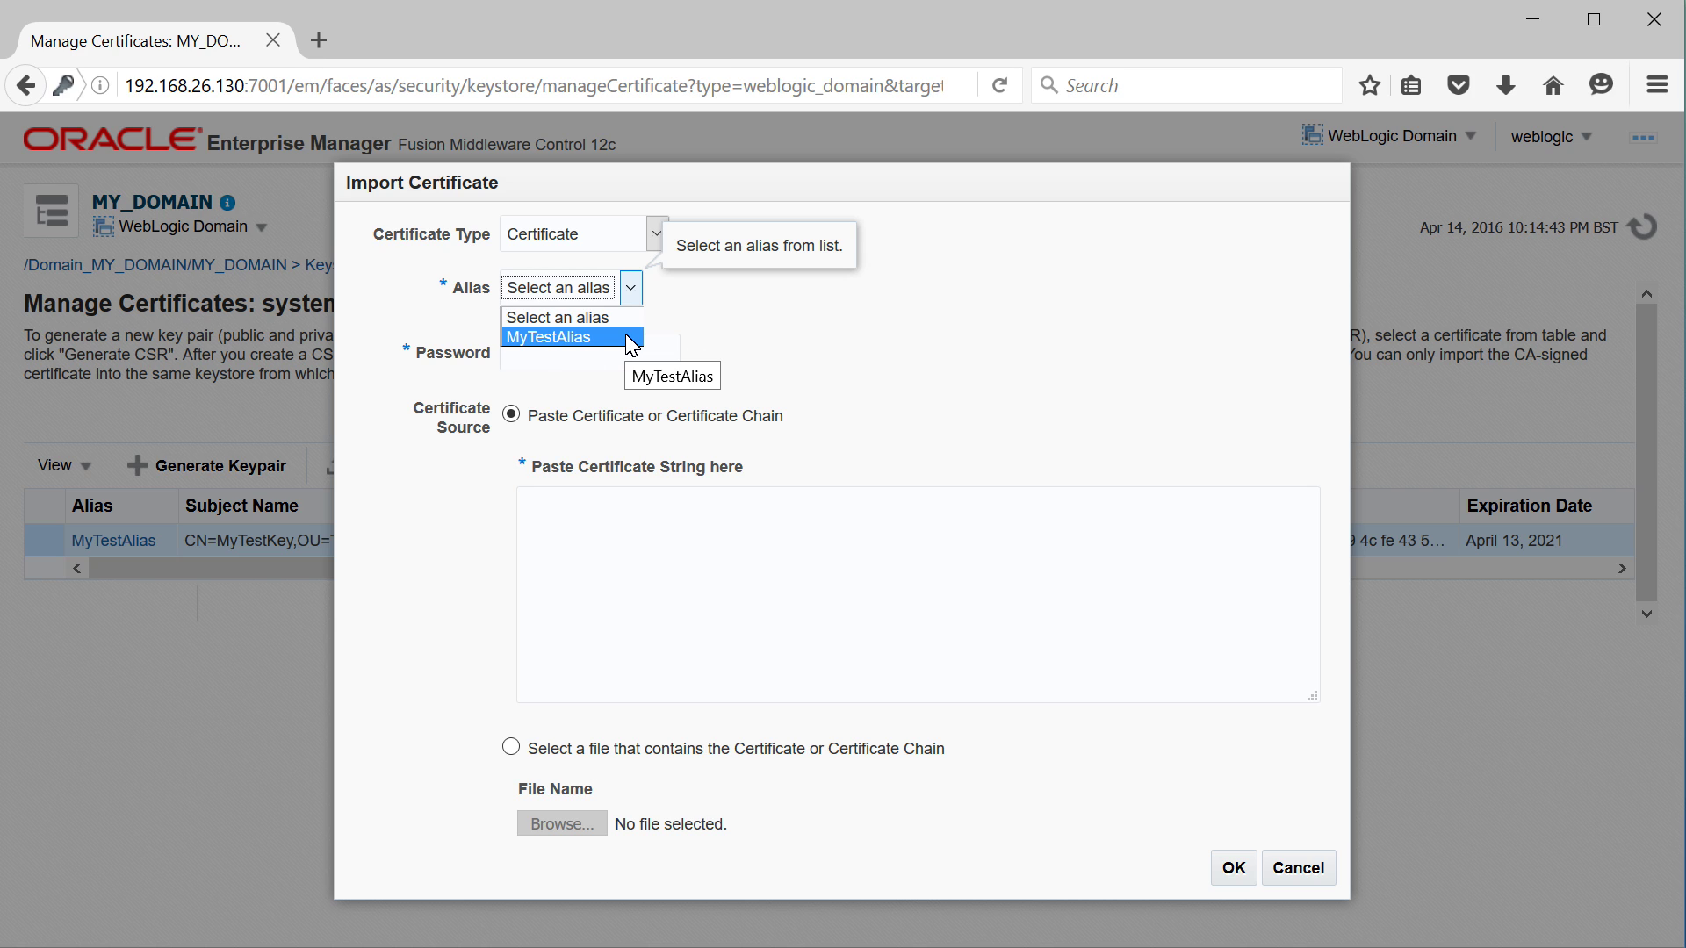
left_click(802, 350)
left_click(606, 353)
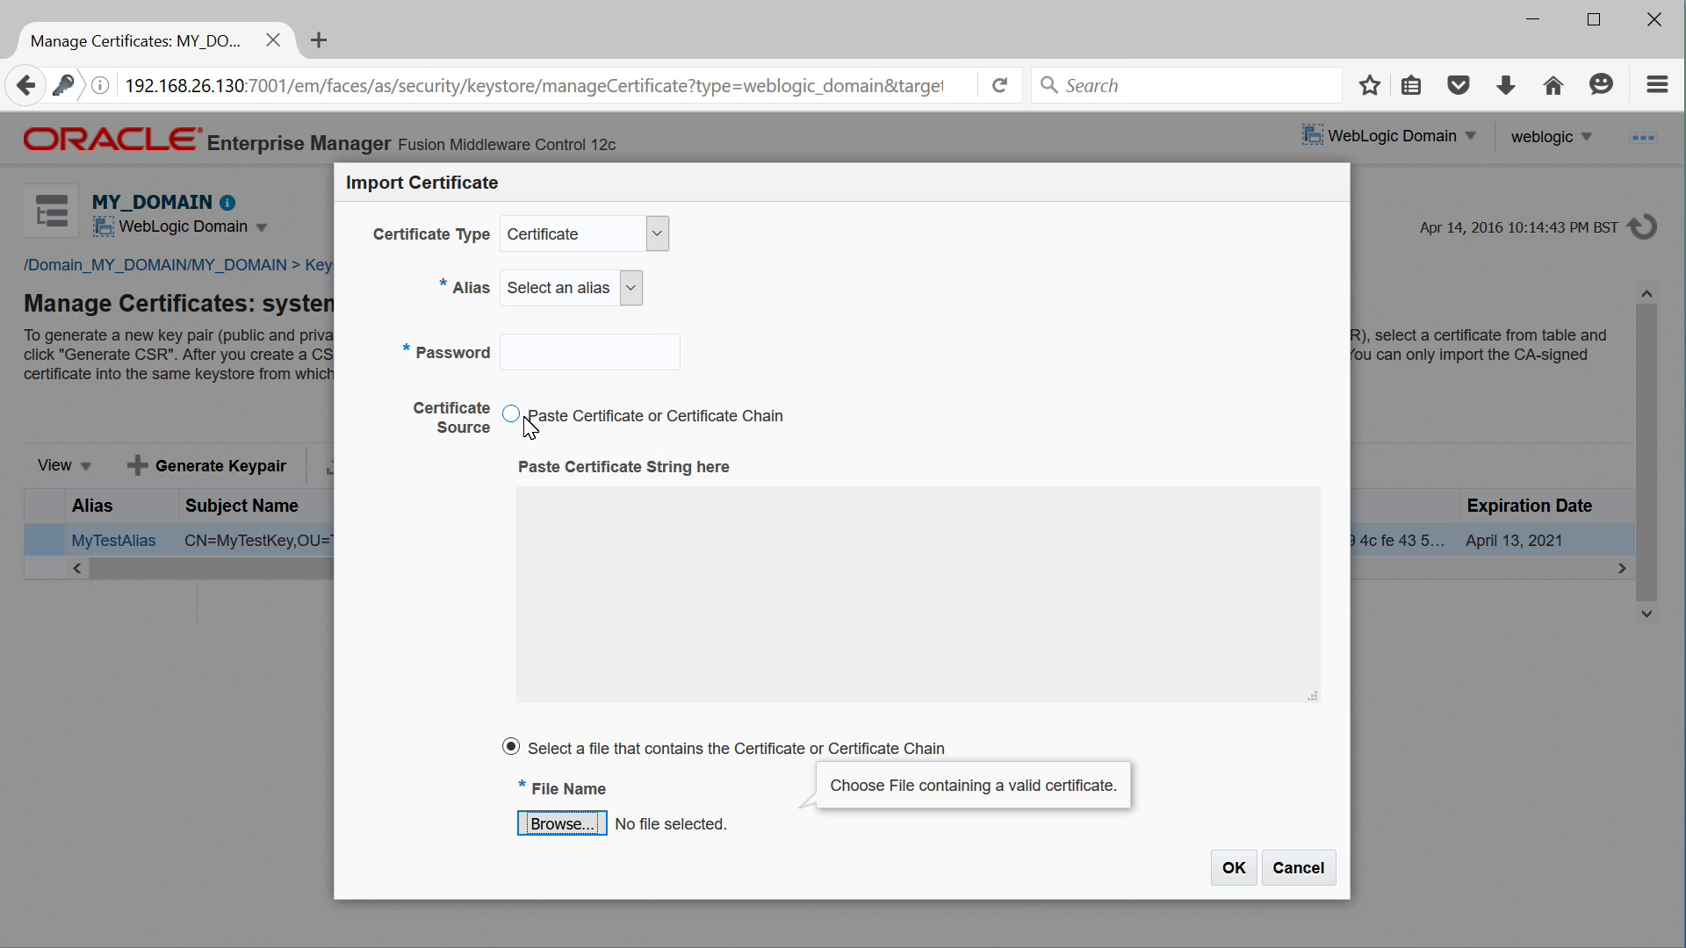
left_click(510, 415)
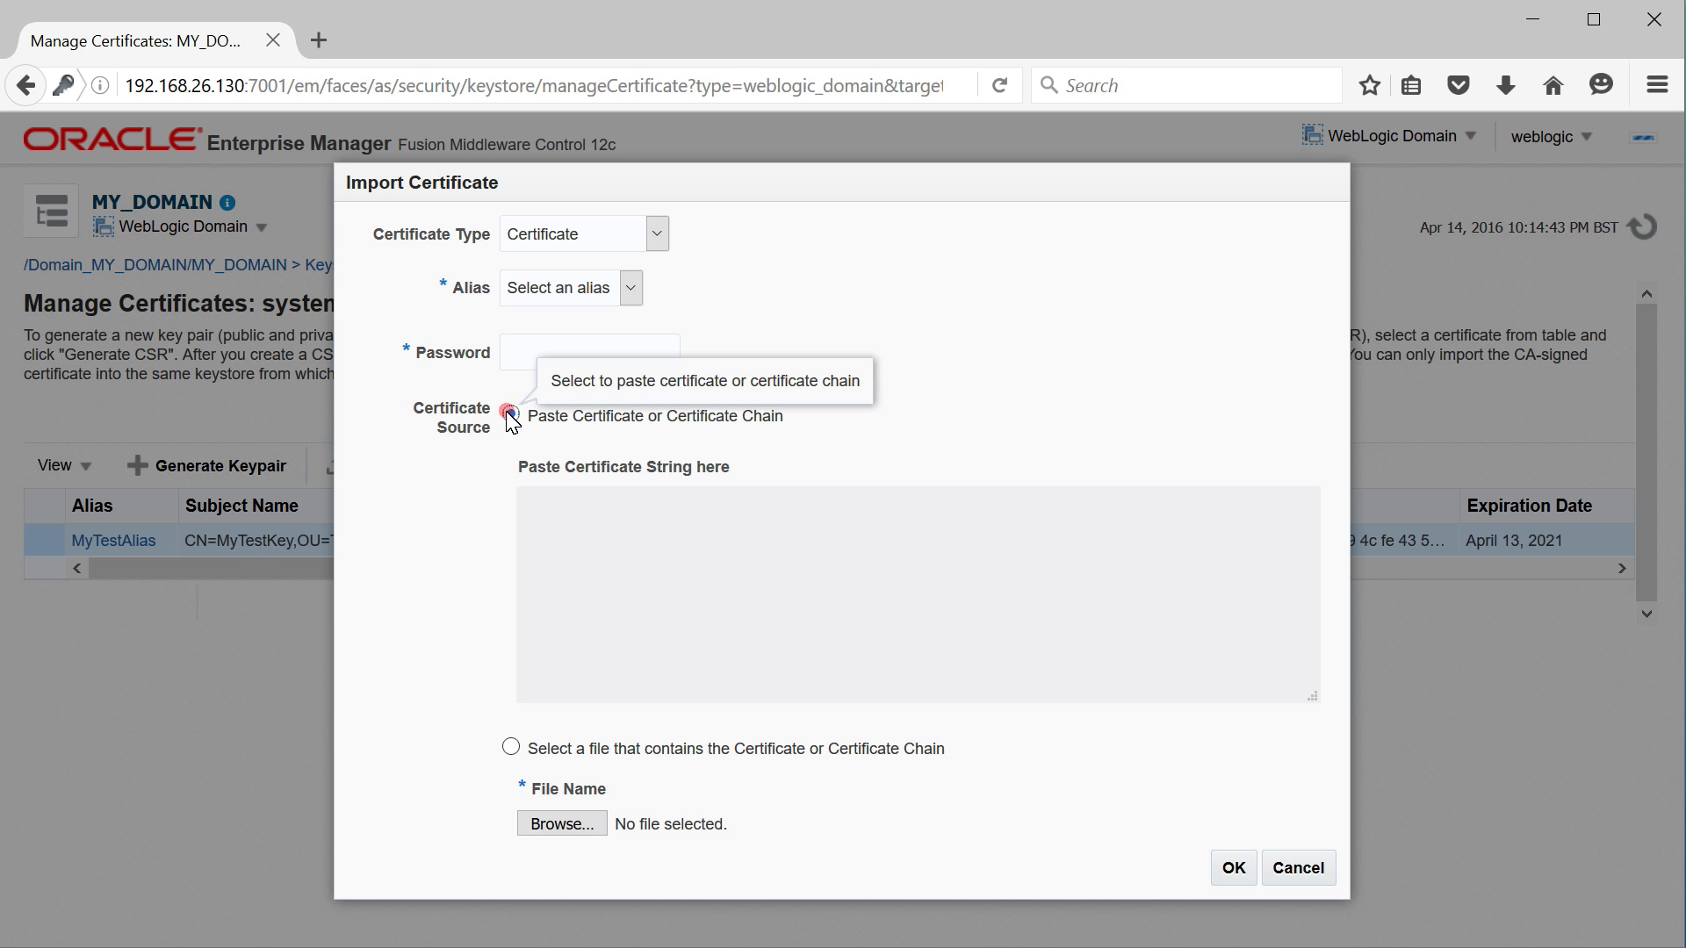
left_click(578, 558)
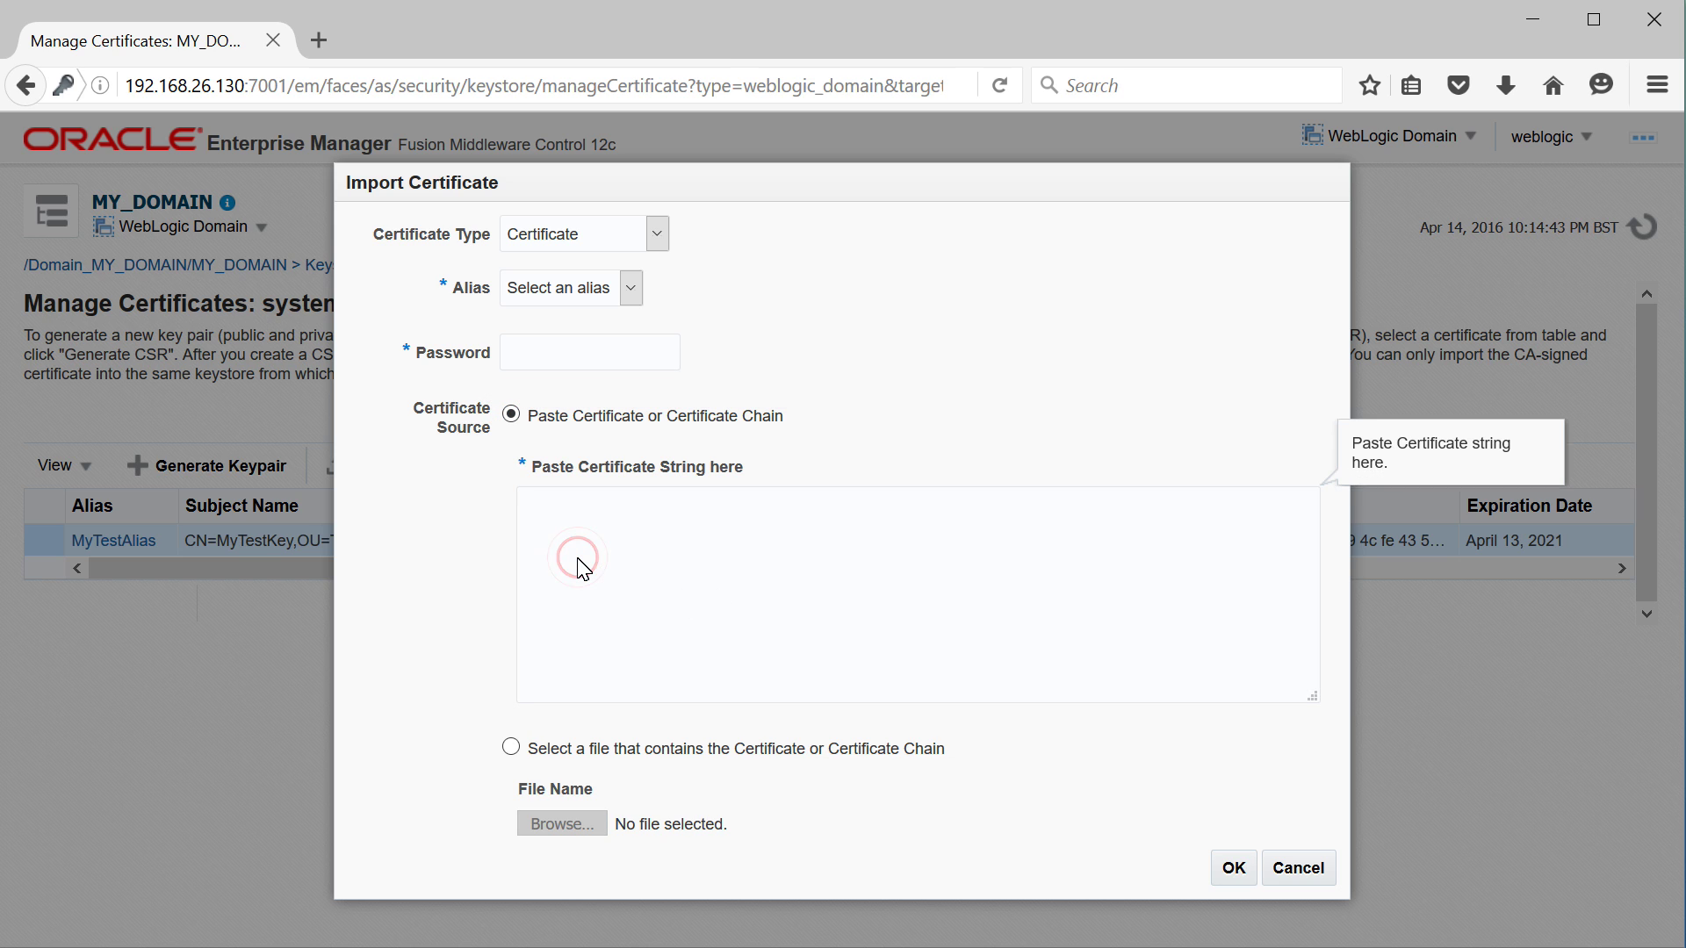
left_click(632, 749)
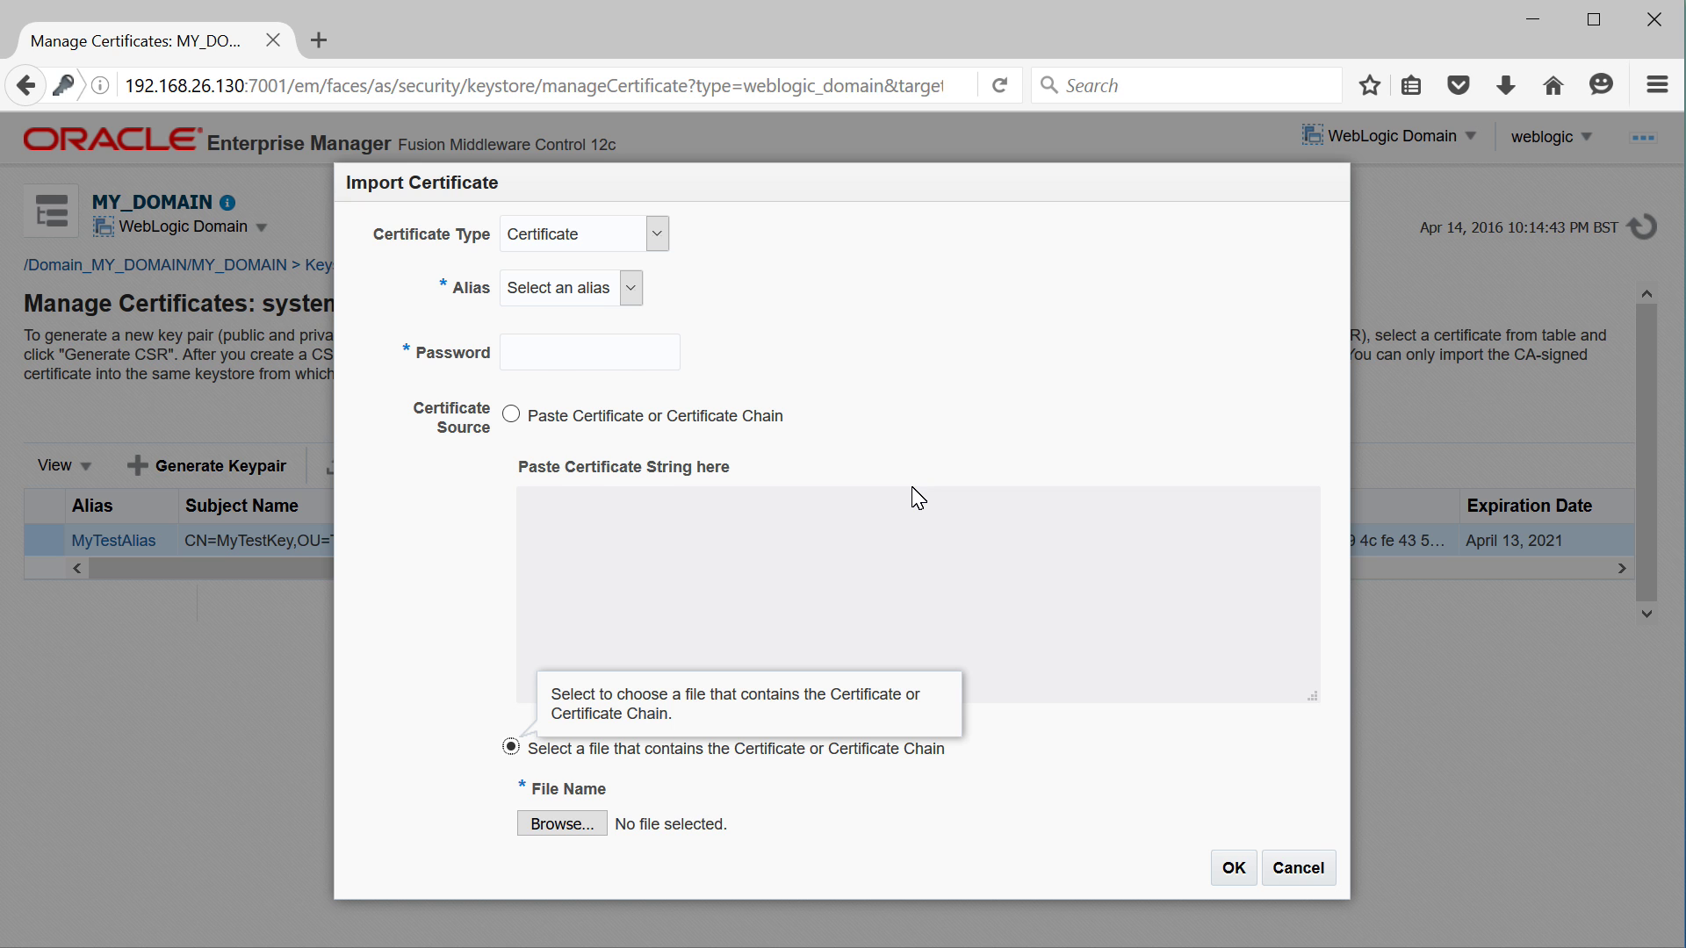
key("Escape")
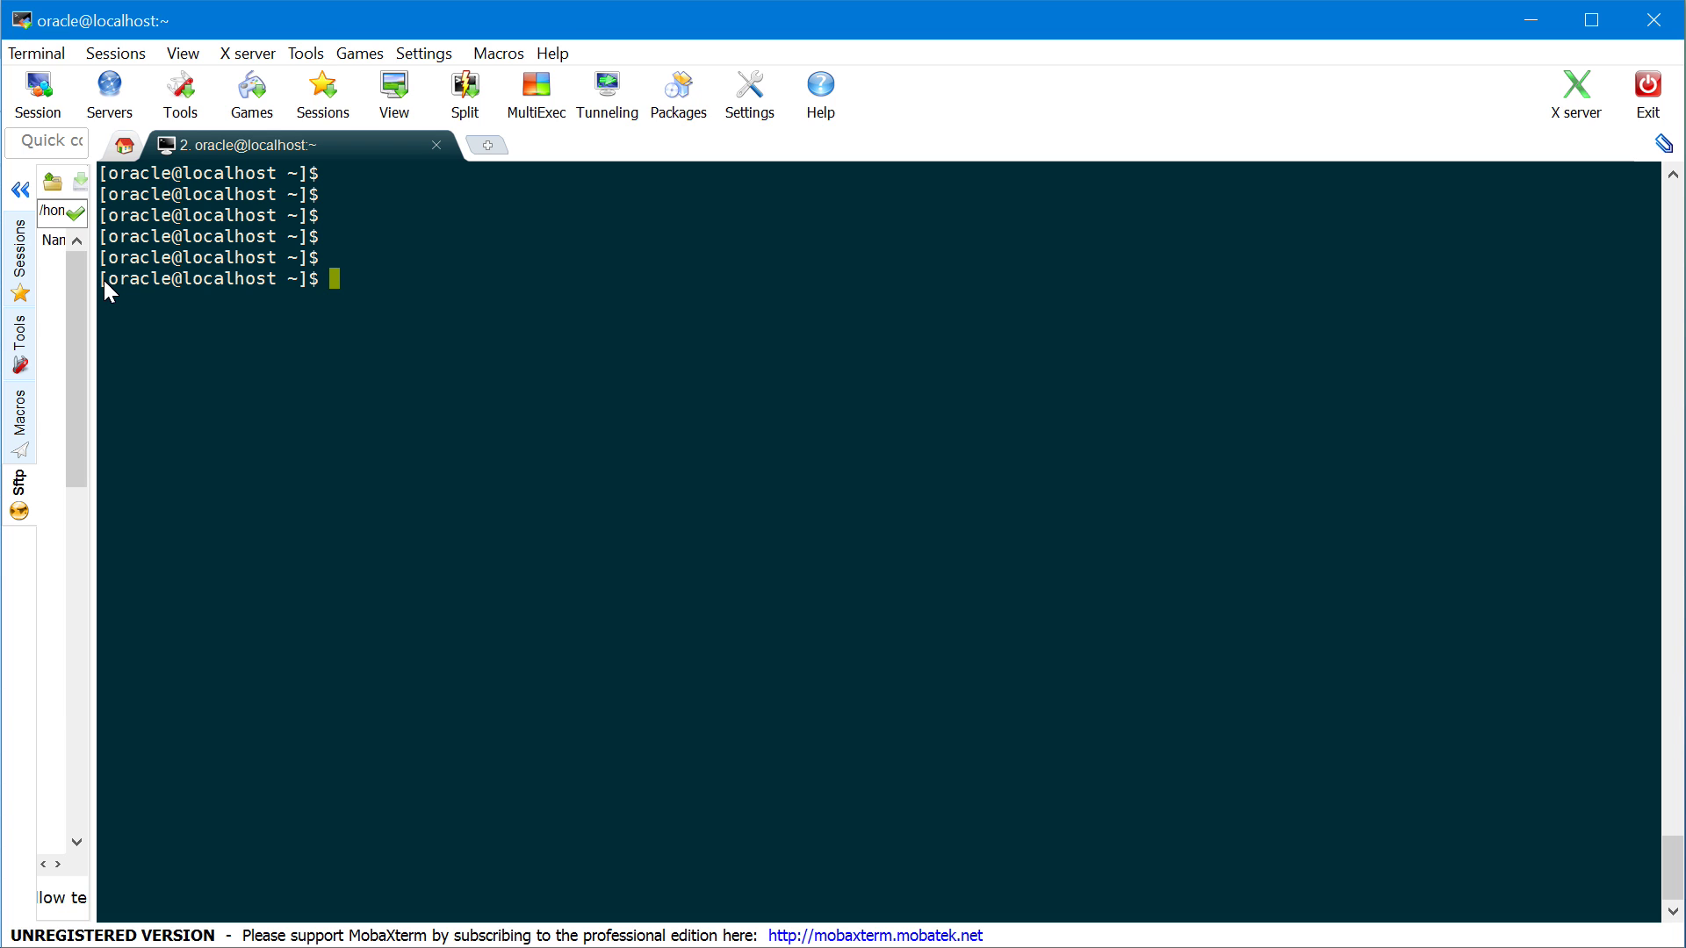
Run which java and which keytool, showing both in /u01/app/jdk1.8.0_73/bin
type("which java")
key("Return")
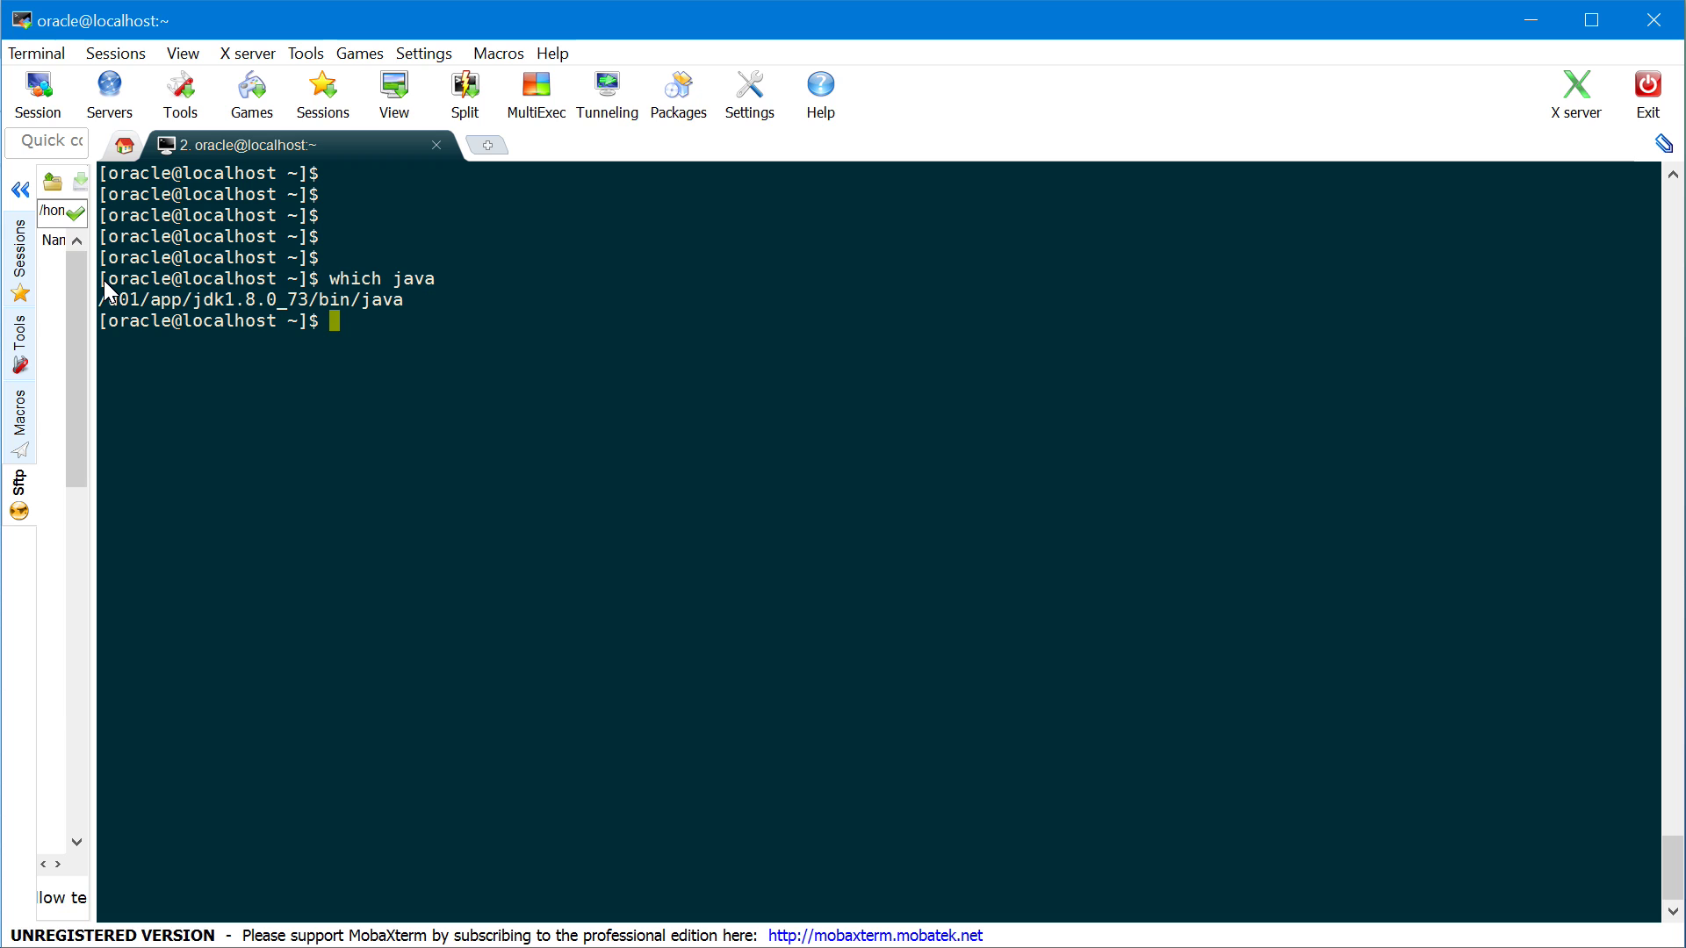
double_click(355, 302)
type("which keytool")
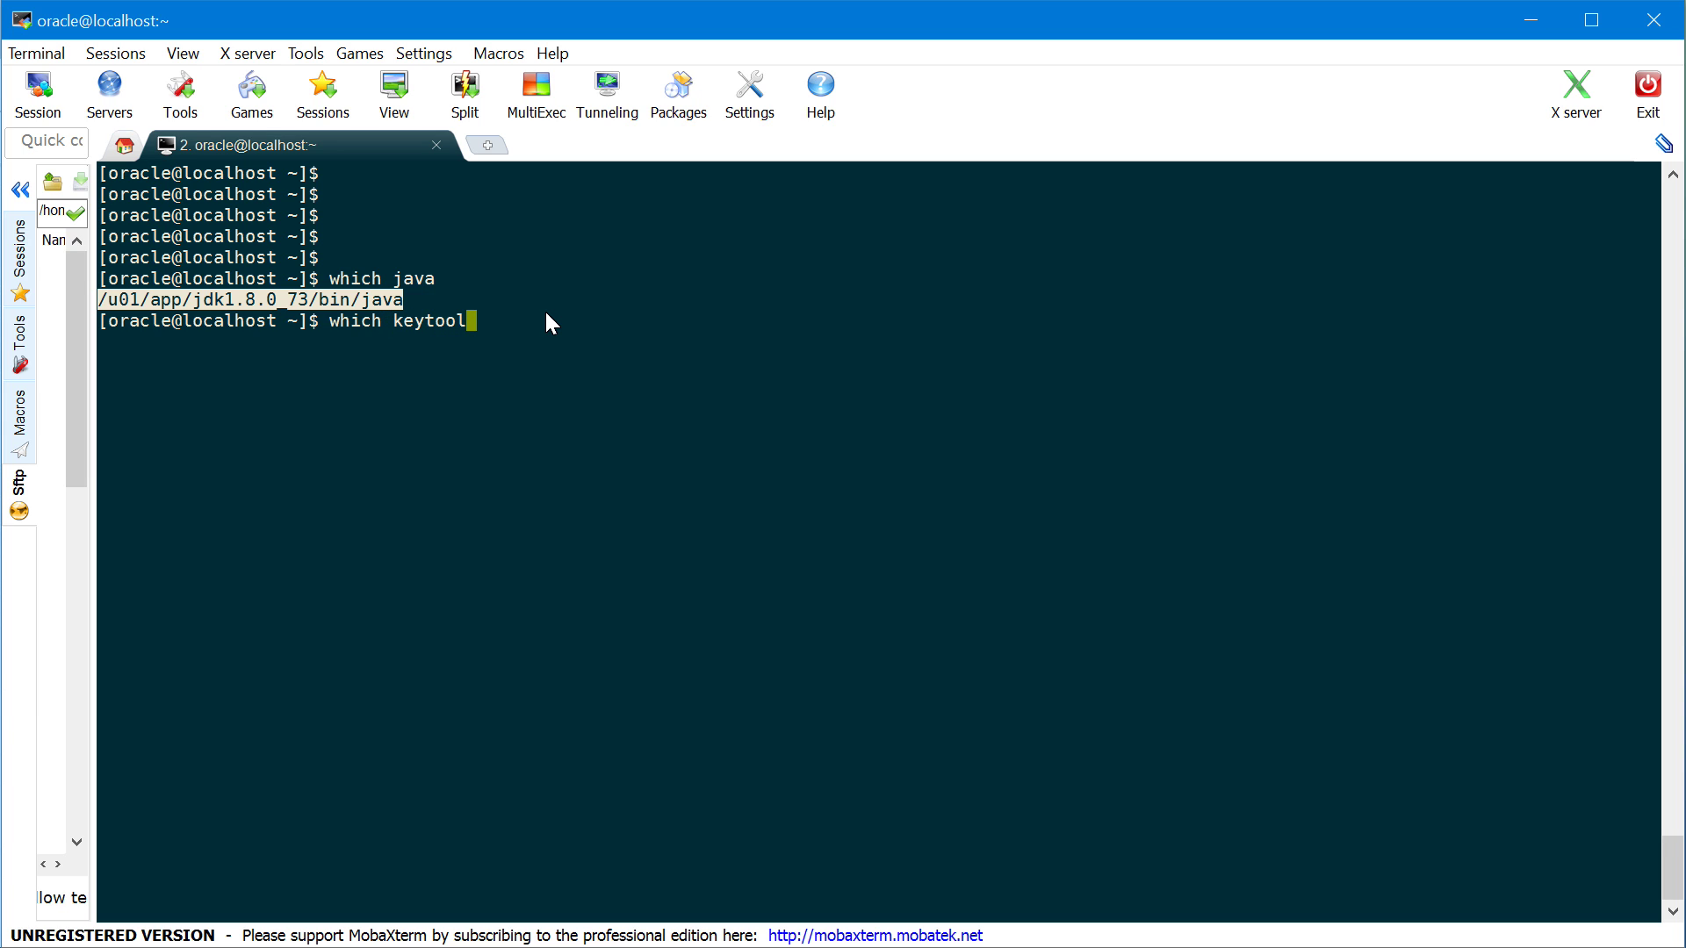
key("Return")
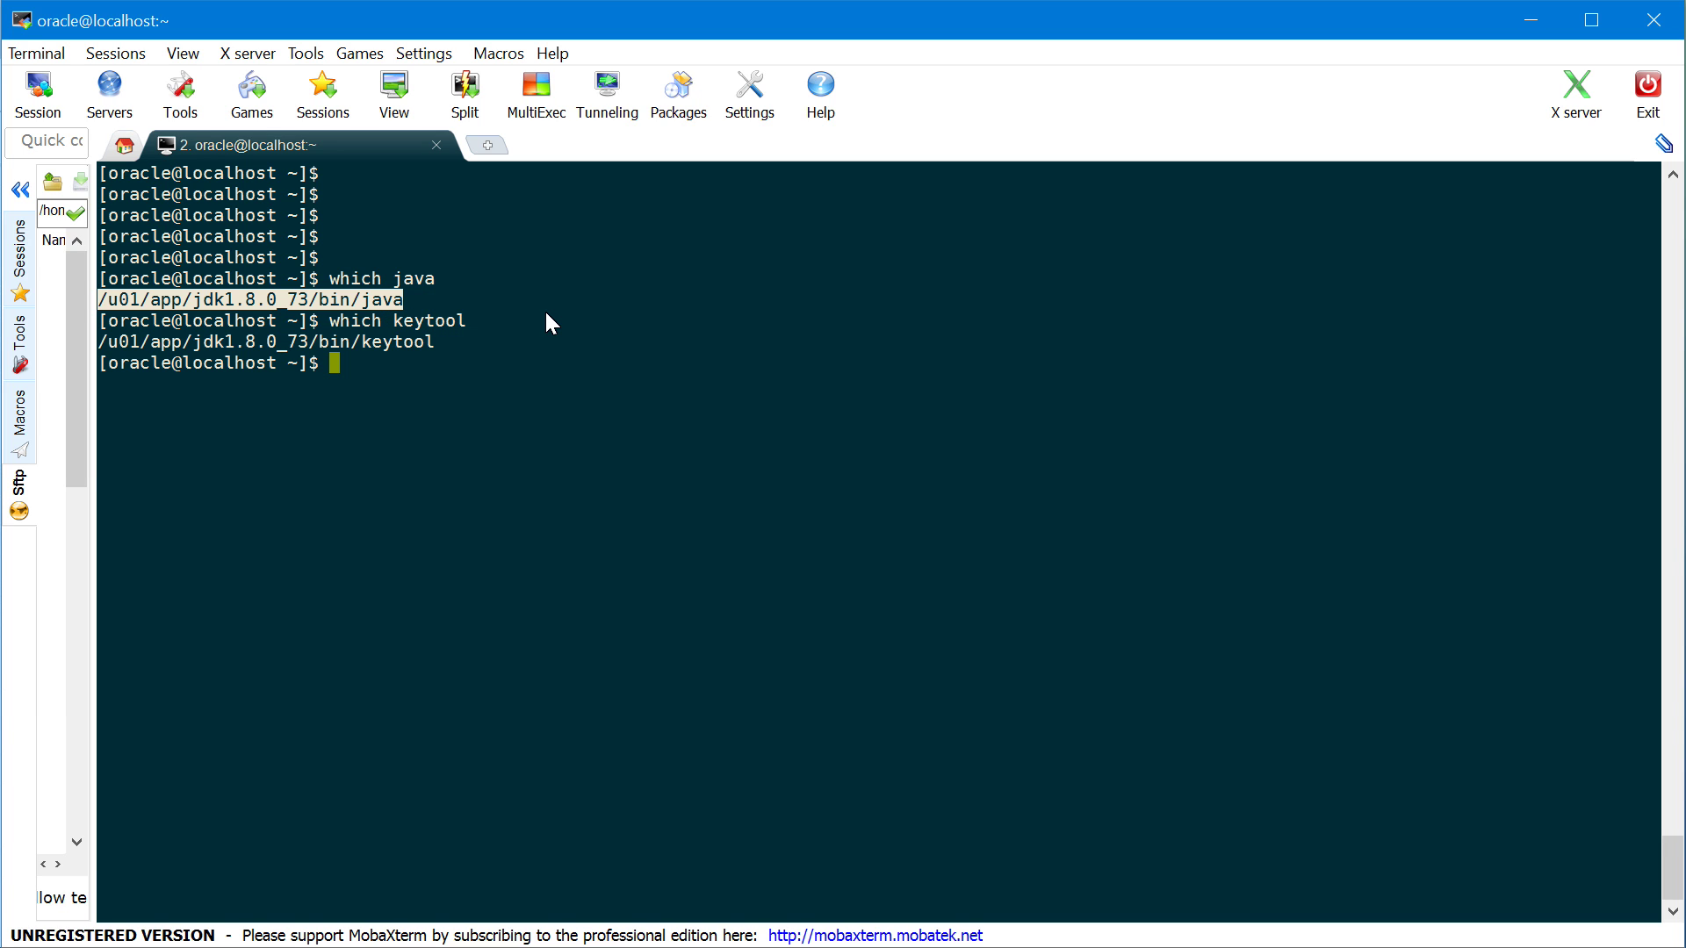
key("Return")
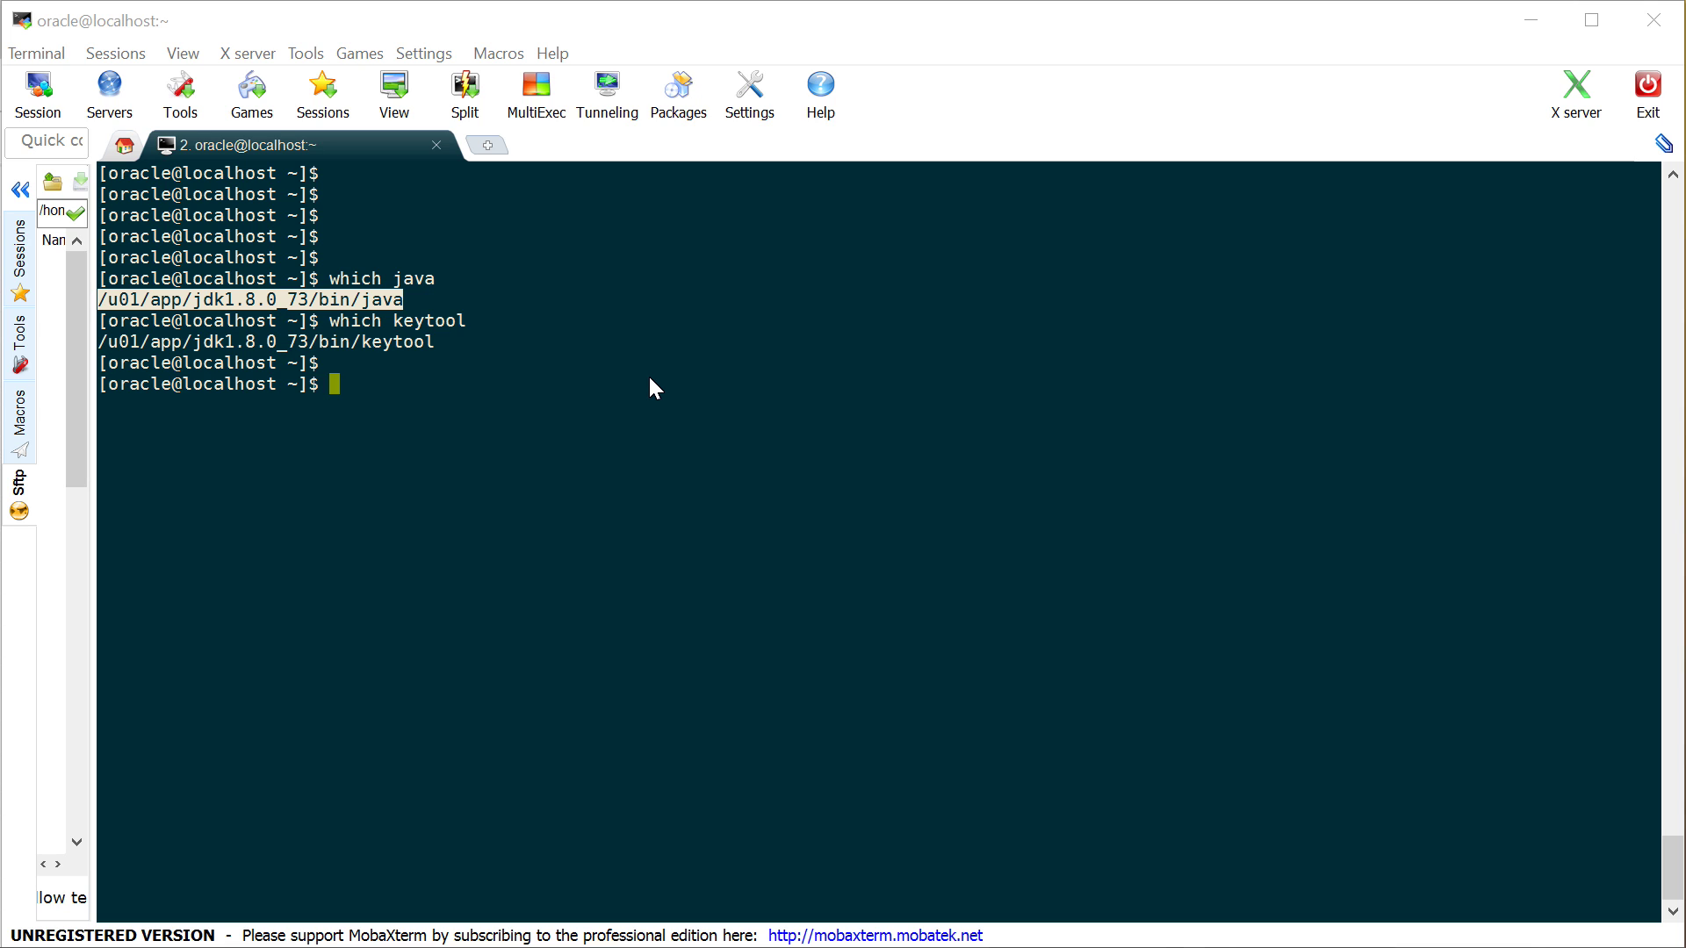
left_click(642, 390)
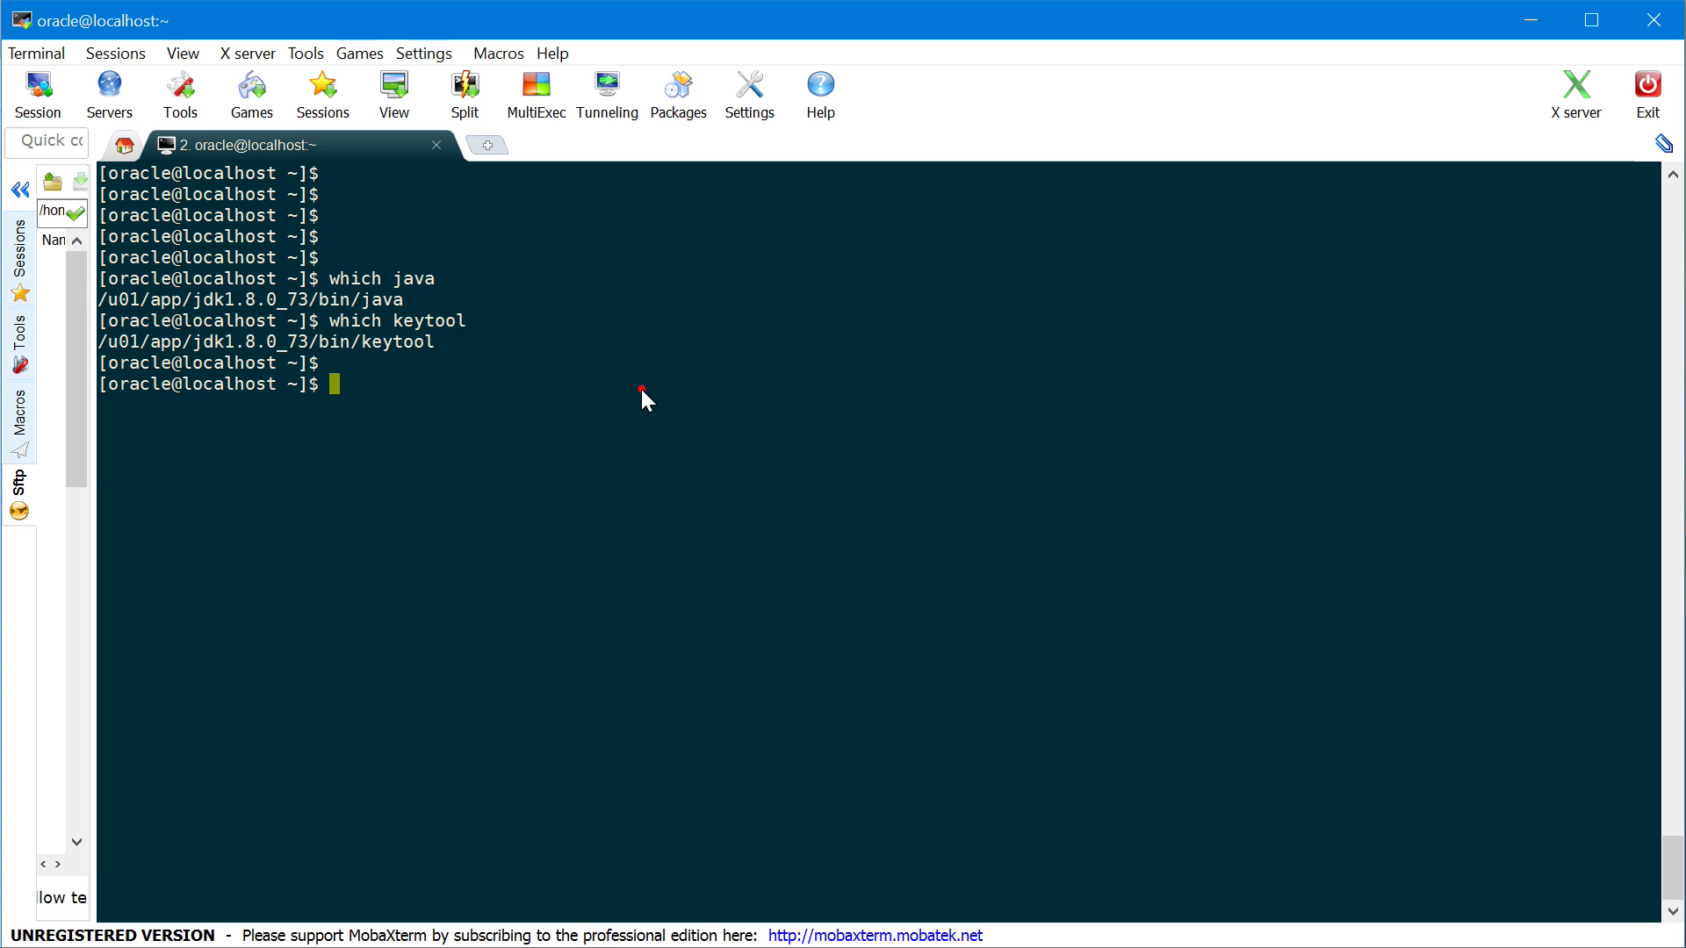
Run keytool -genkeypair for an RSA 2048 key, alias mytestalias, cn=mycompany.com,c=gb, into mytestkeystore.jks, entering the keystore passwords
type("keytool -genkeypair")
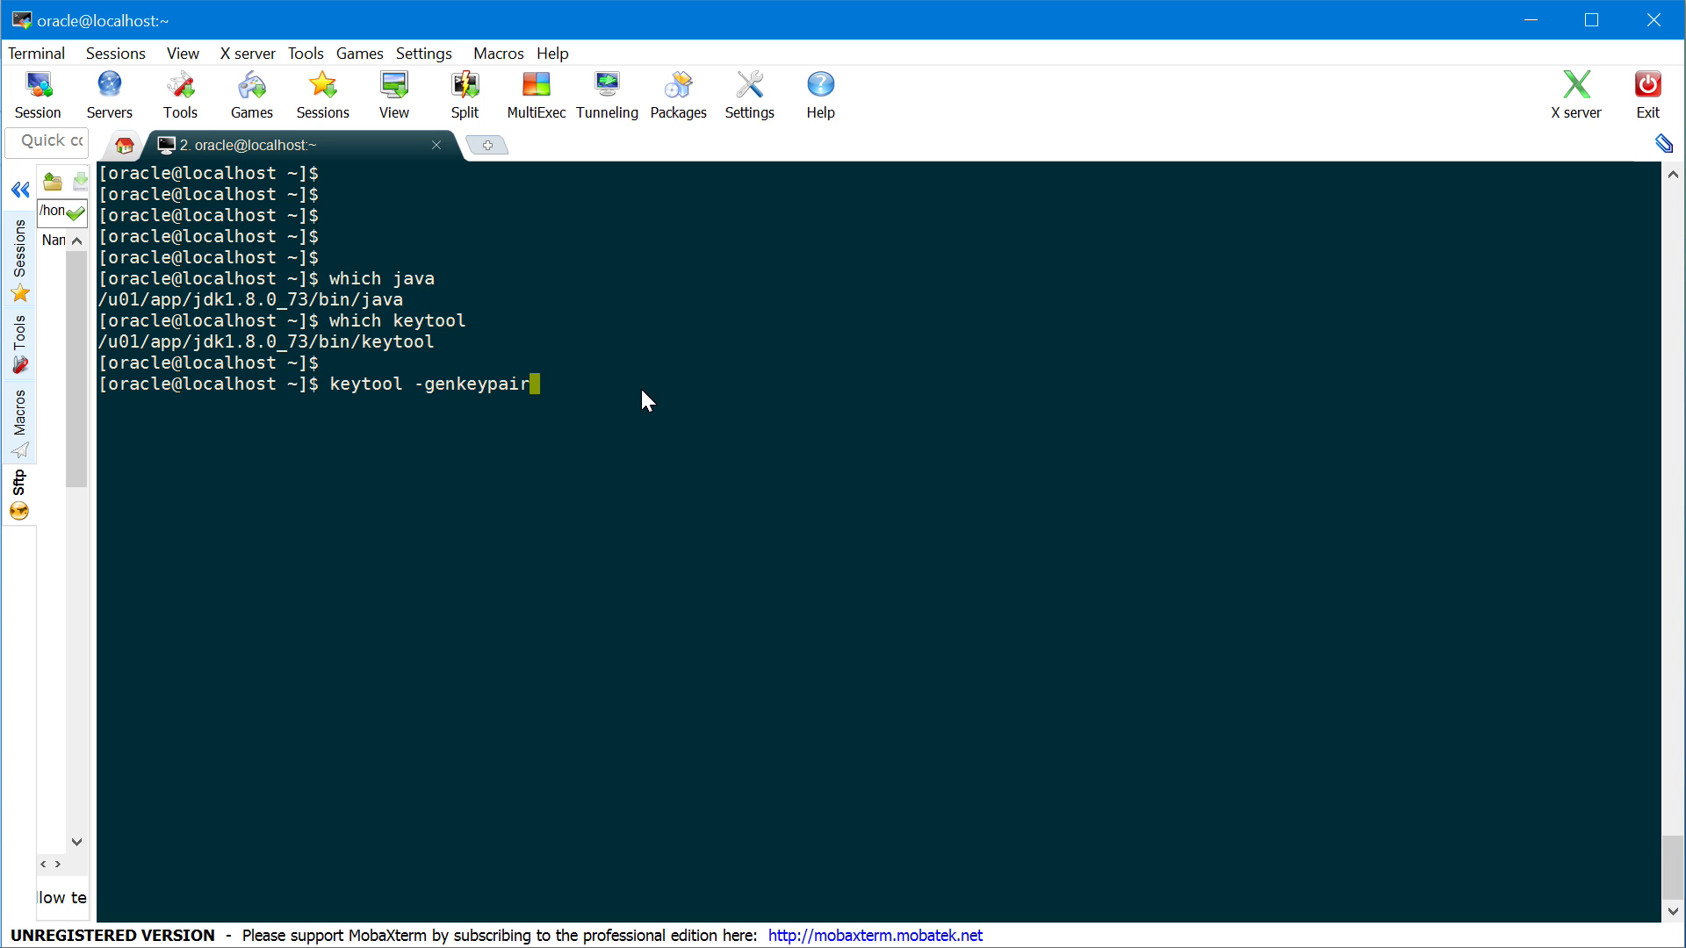
type(" -alias mytestalias -key")
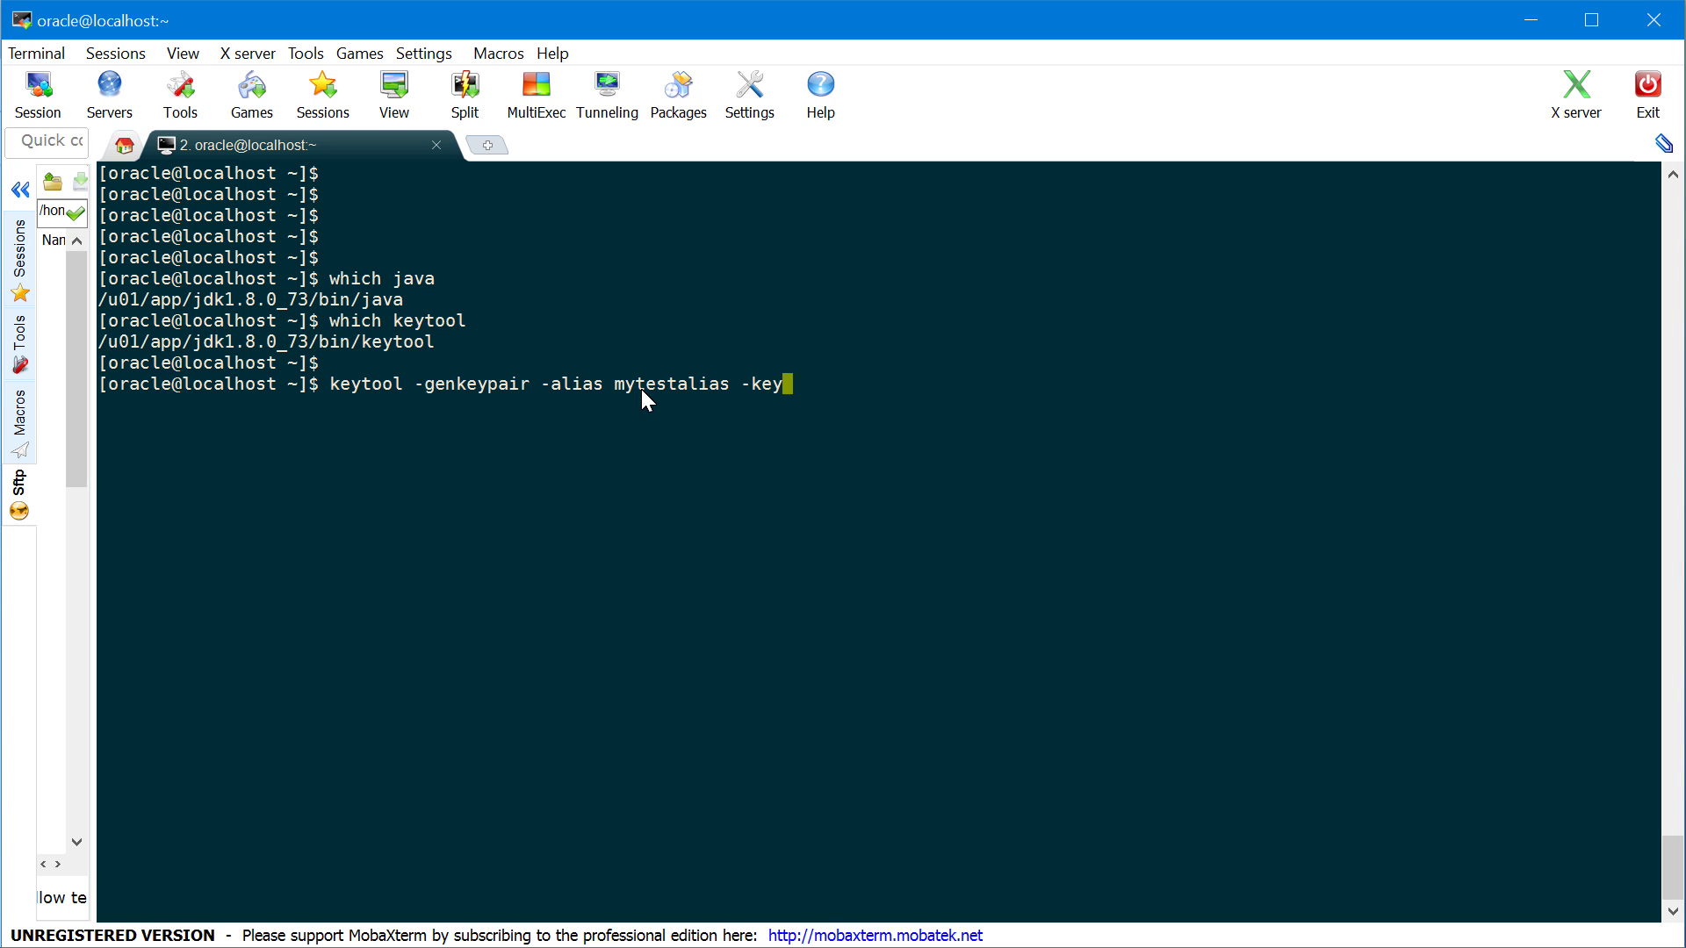
type("alg RSA -keysid")
key("BackSpace")
type("ze 2048")
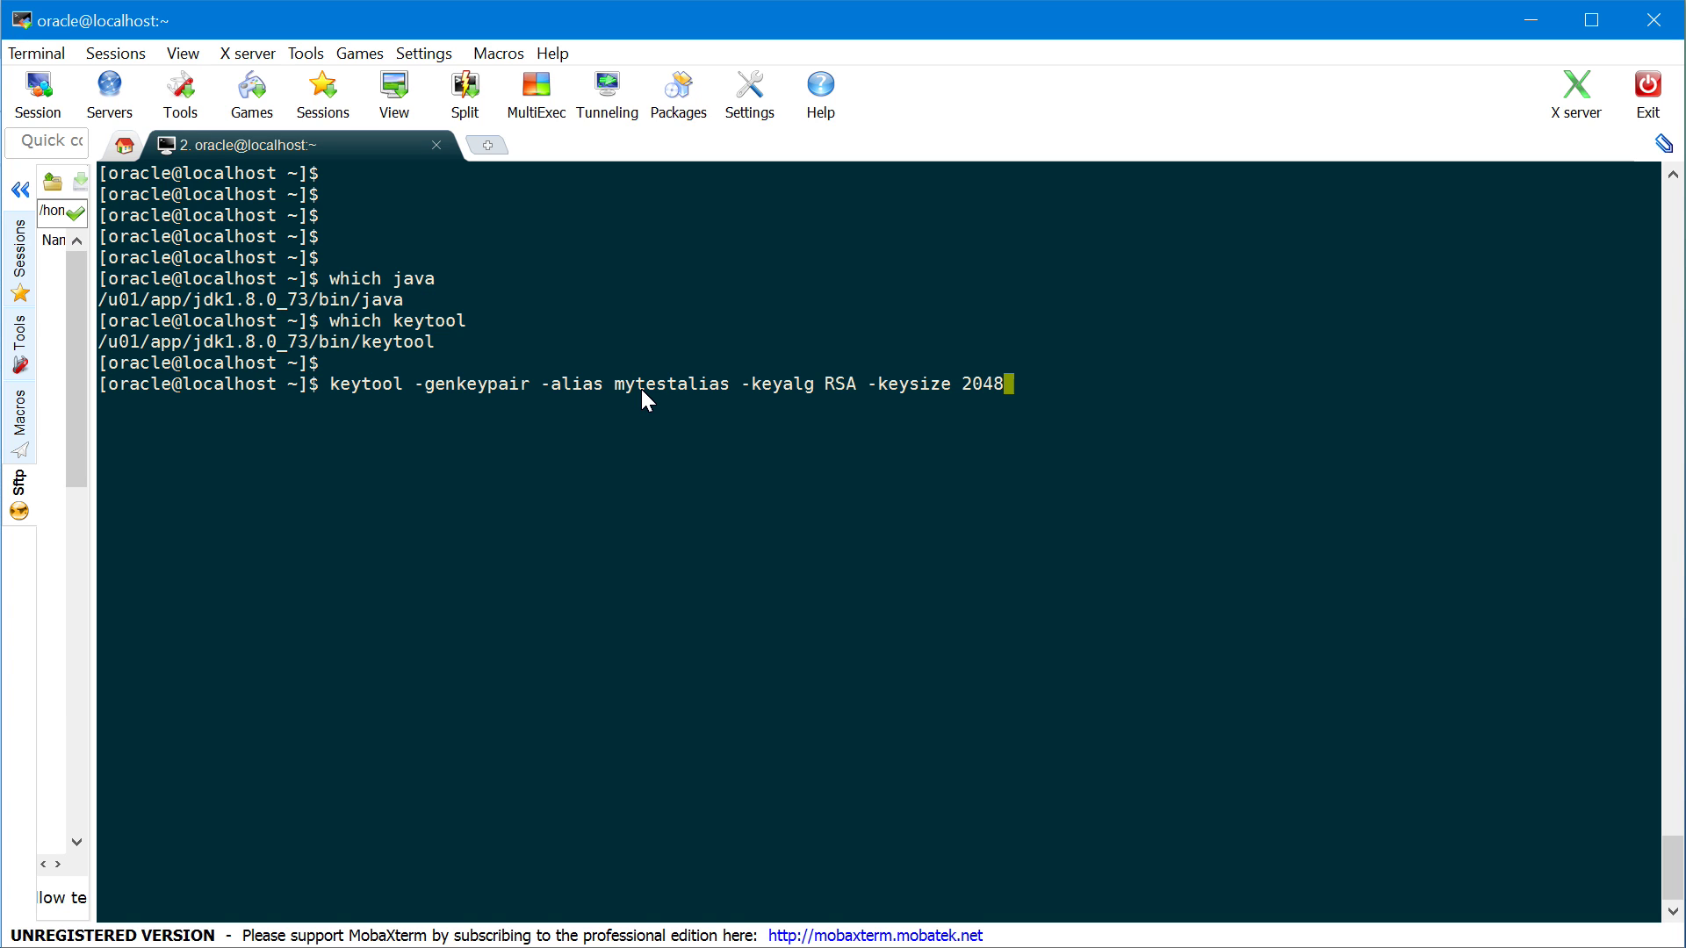
type(" -dname")
type("\"cn=mycompany.com")
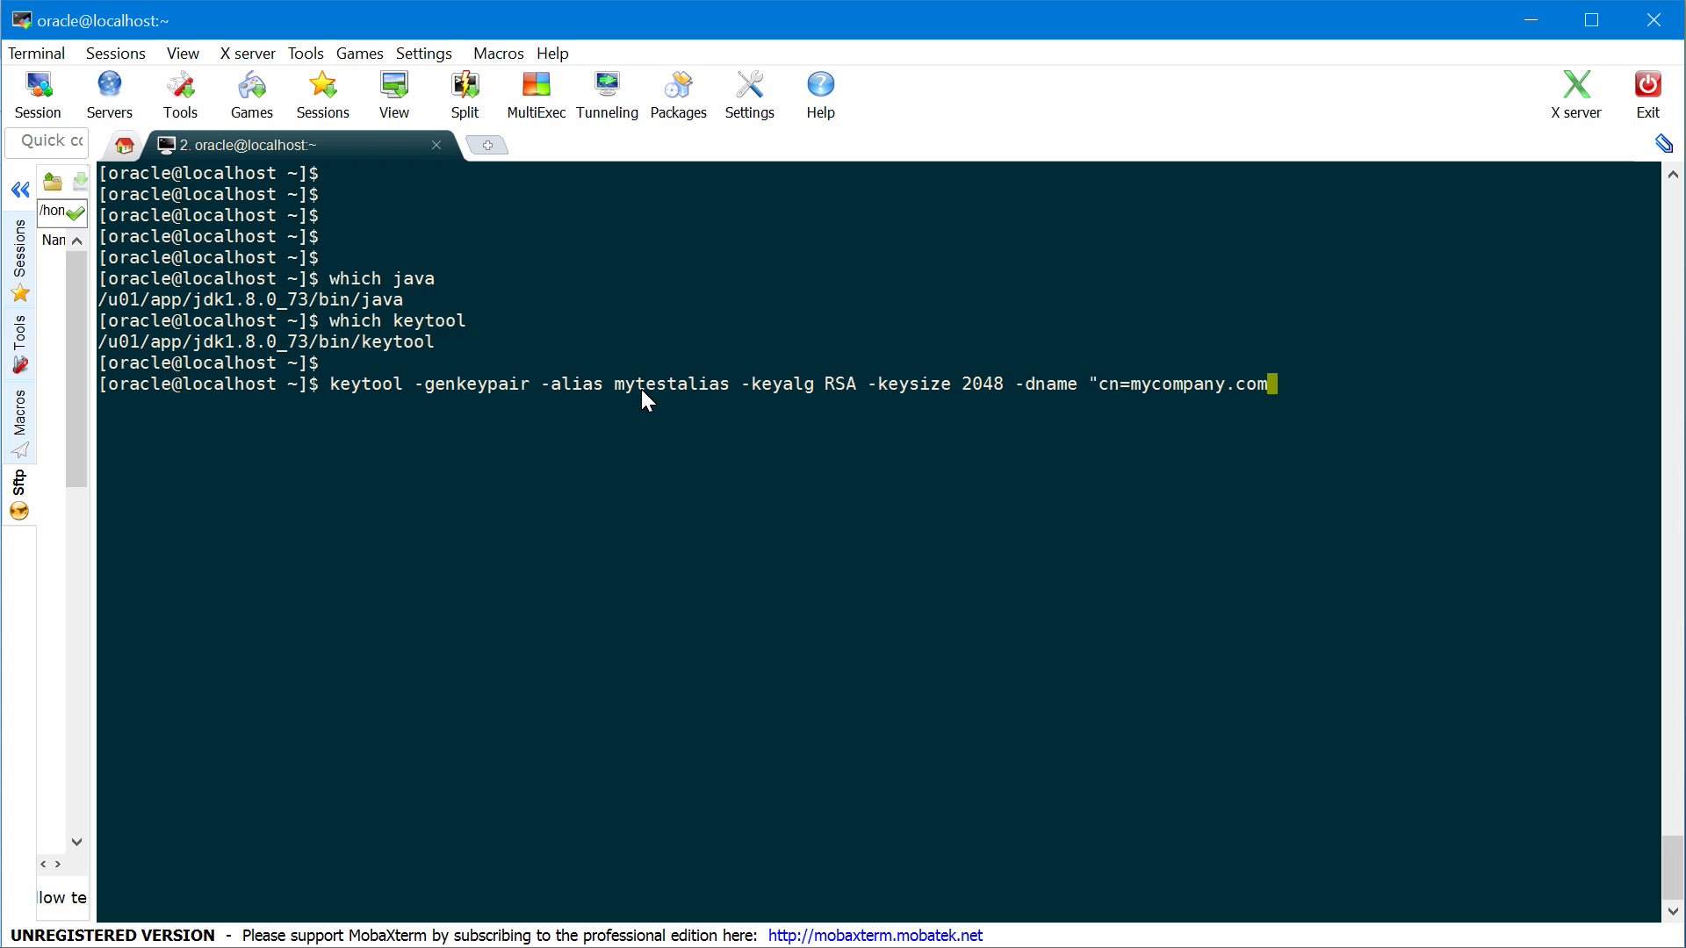
type(",c=gb\" -keysto")
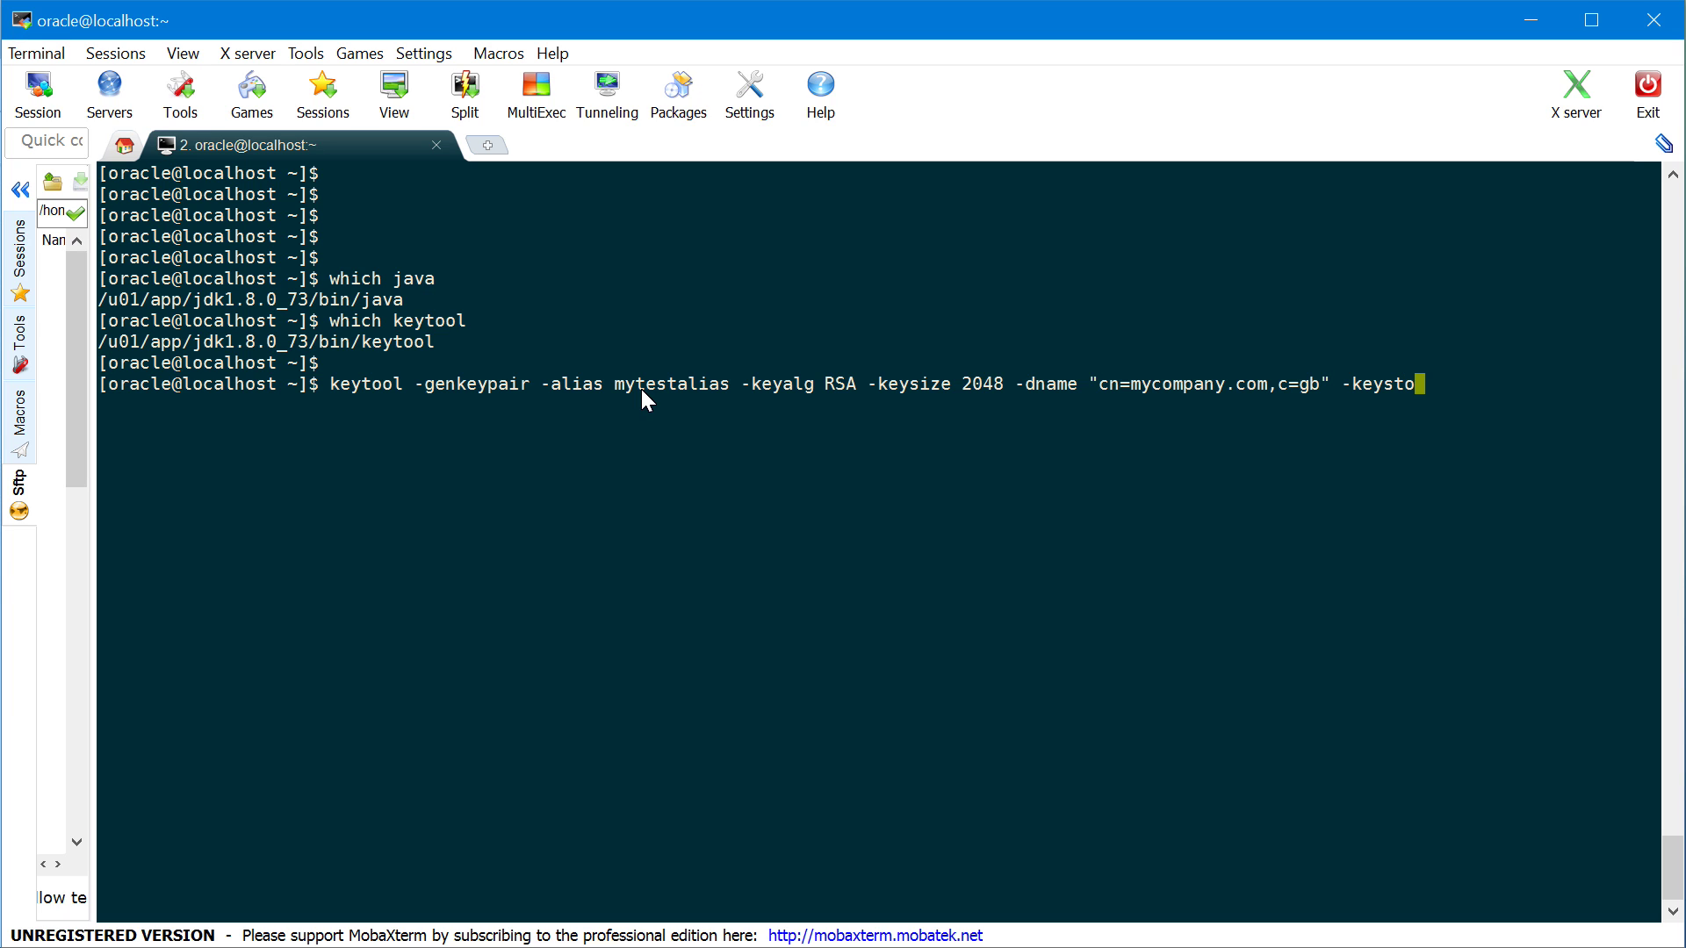
type("re mytestkeystore.")
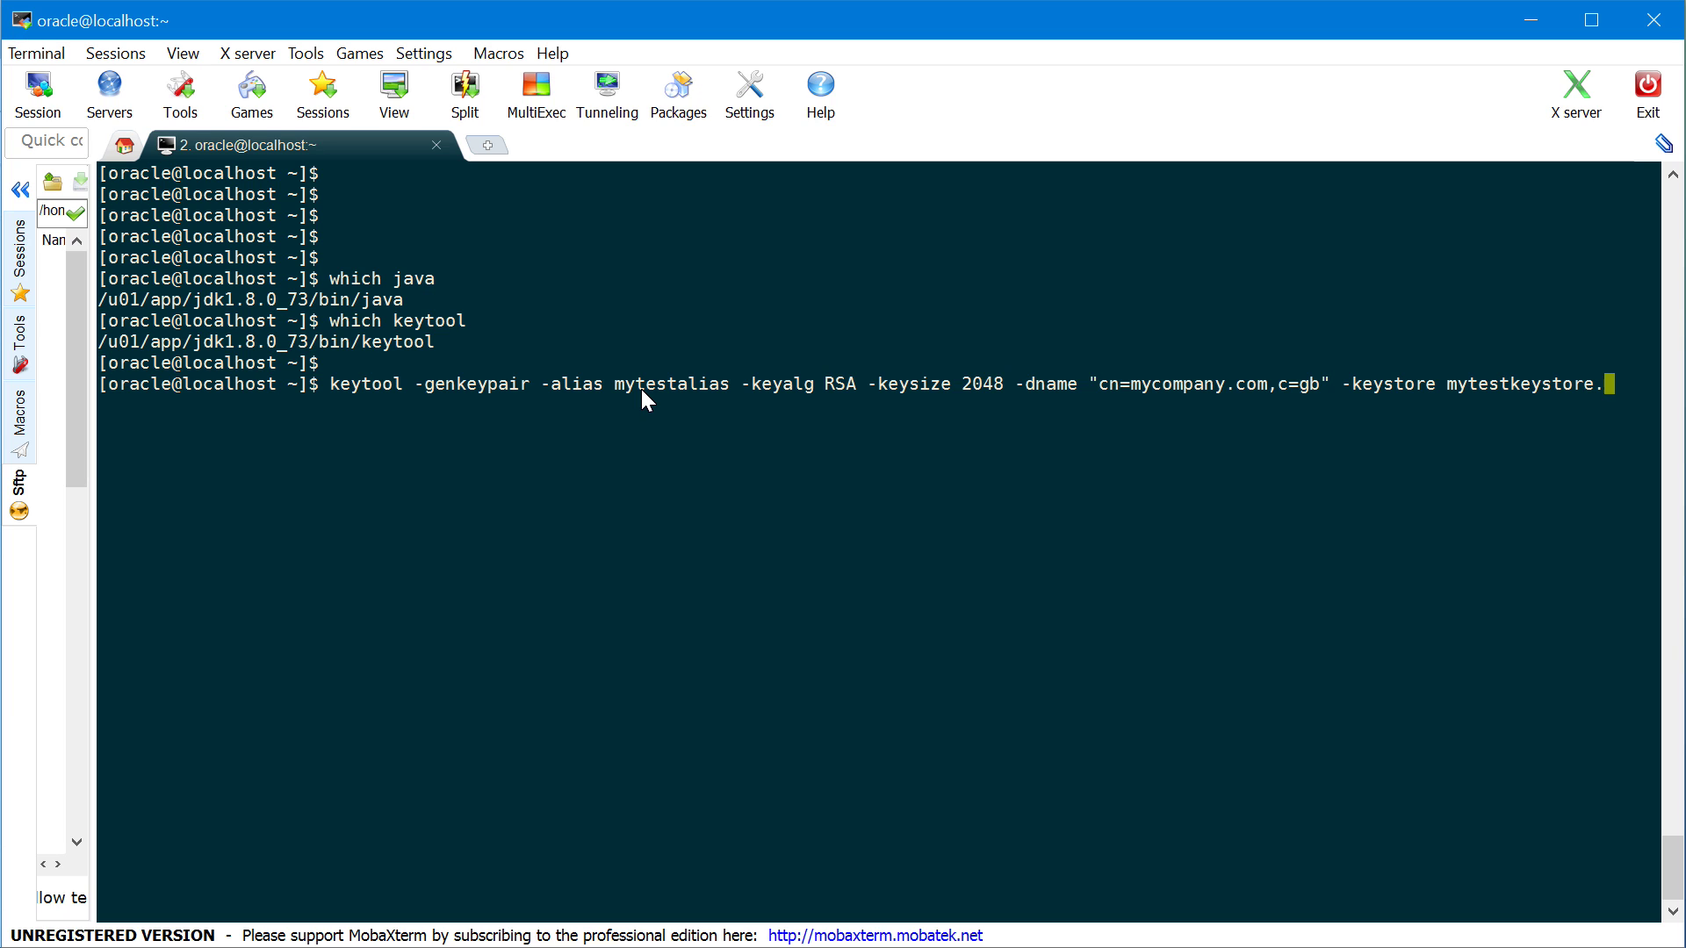
type("jks")
key("Return")
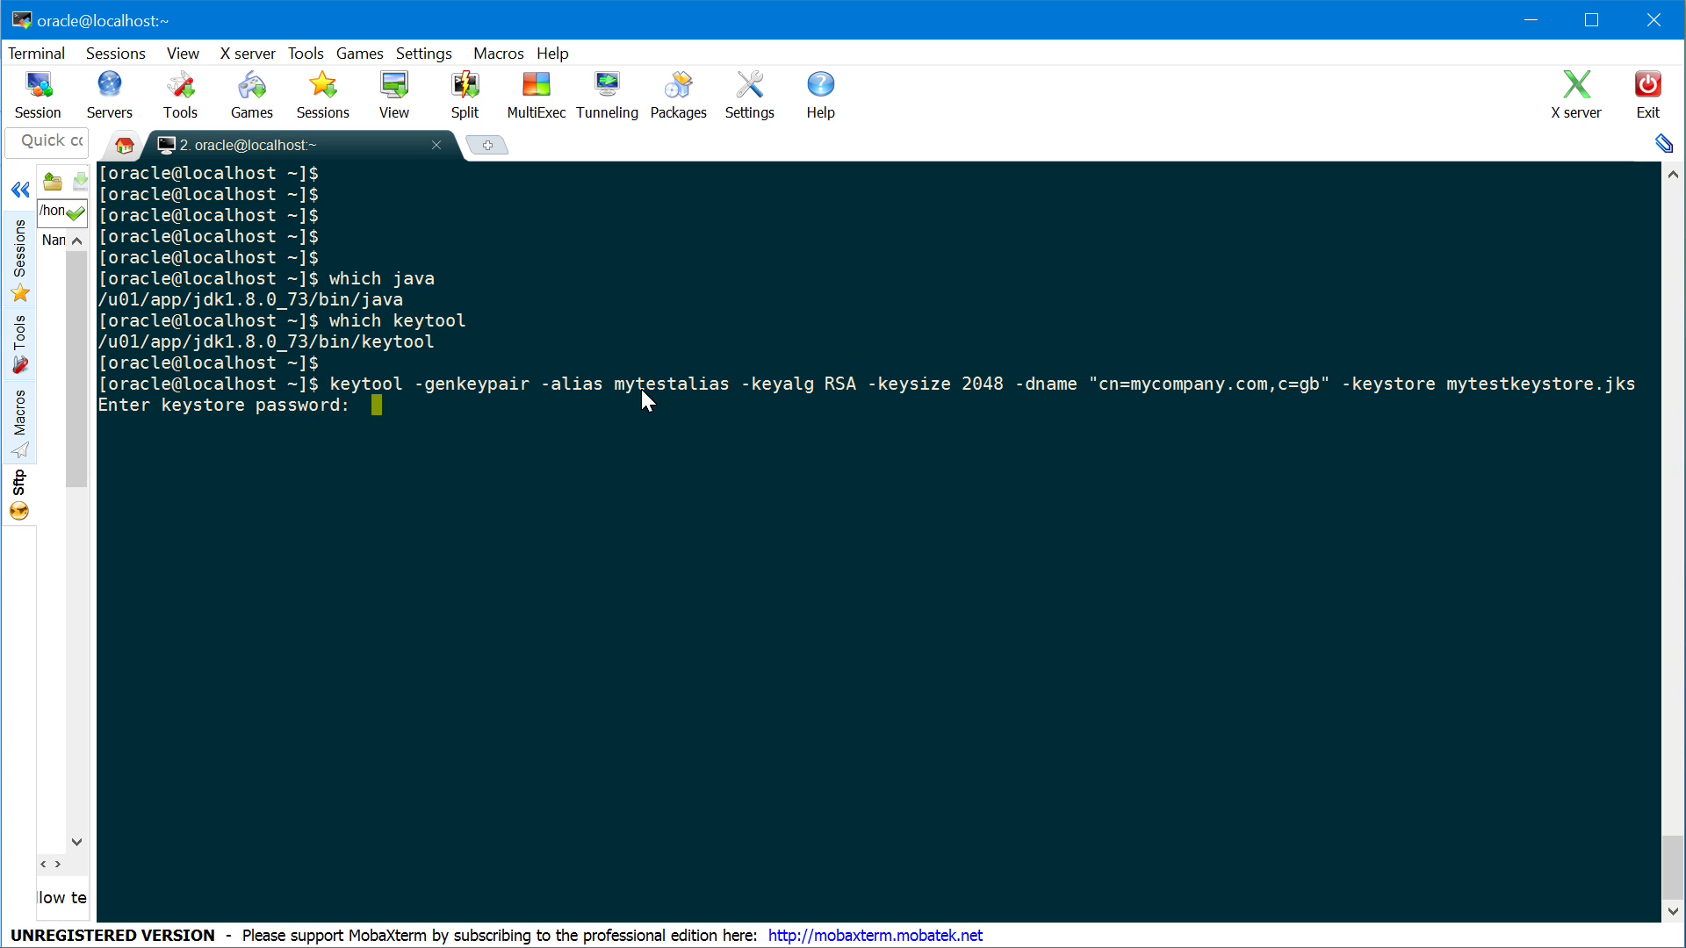
key("Return")
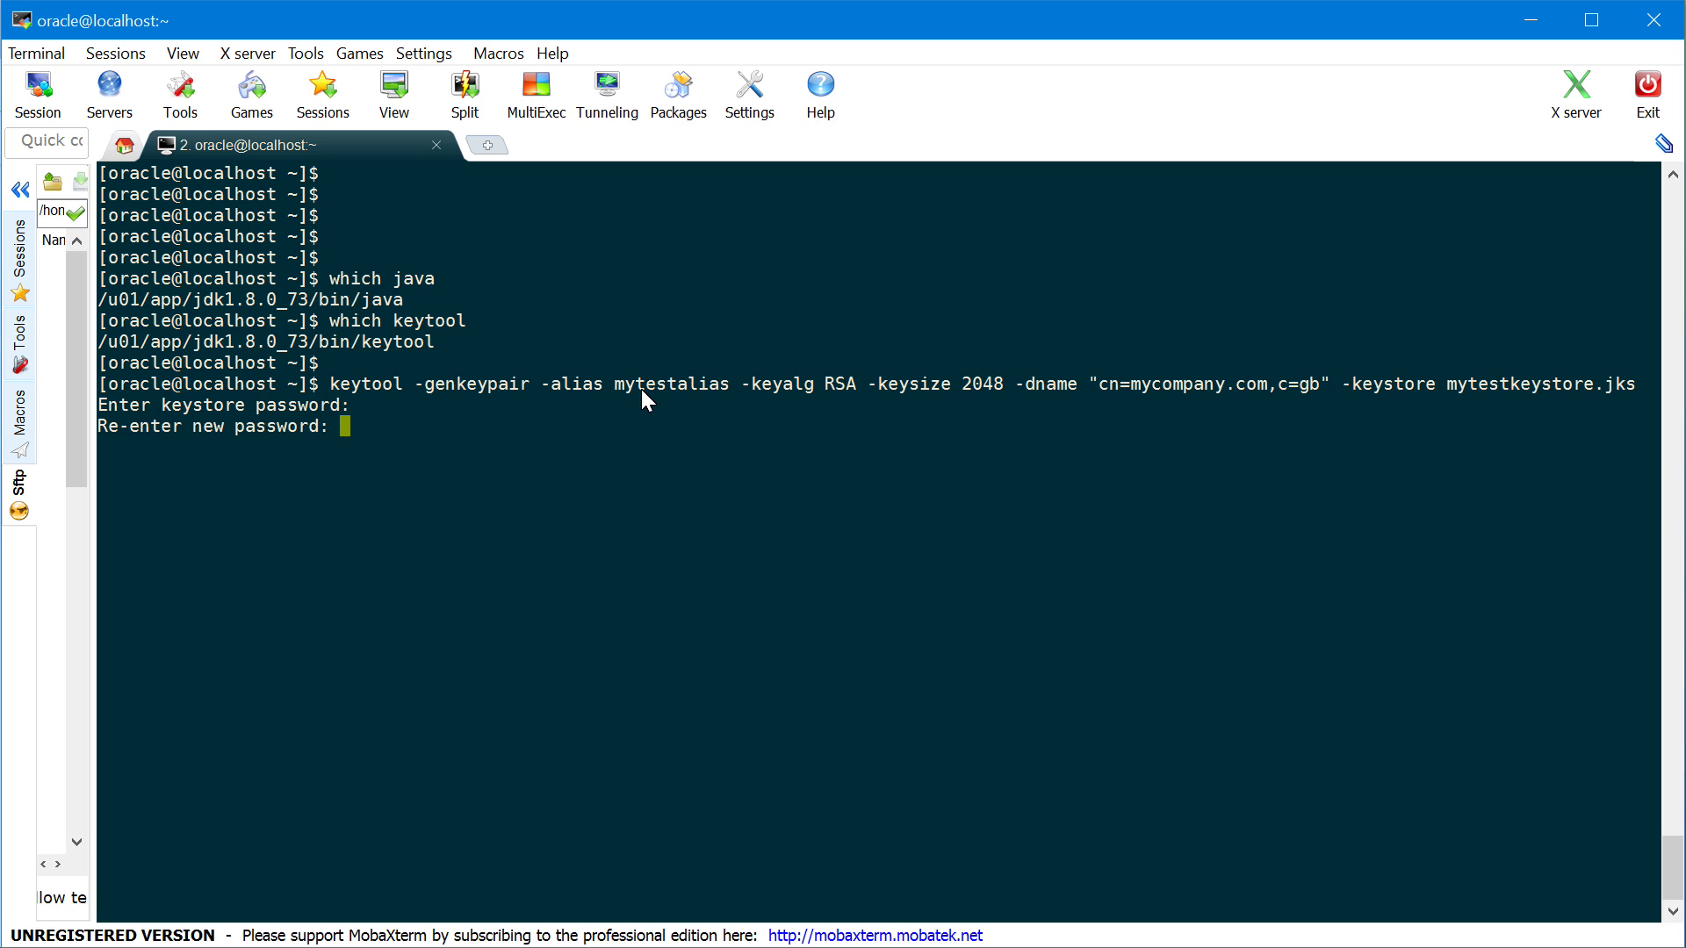
key("Return")
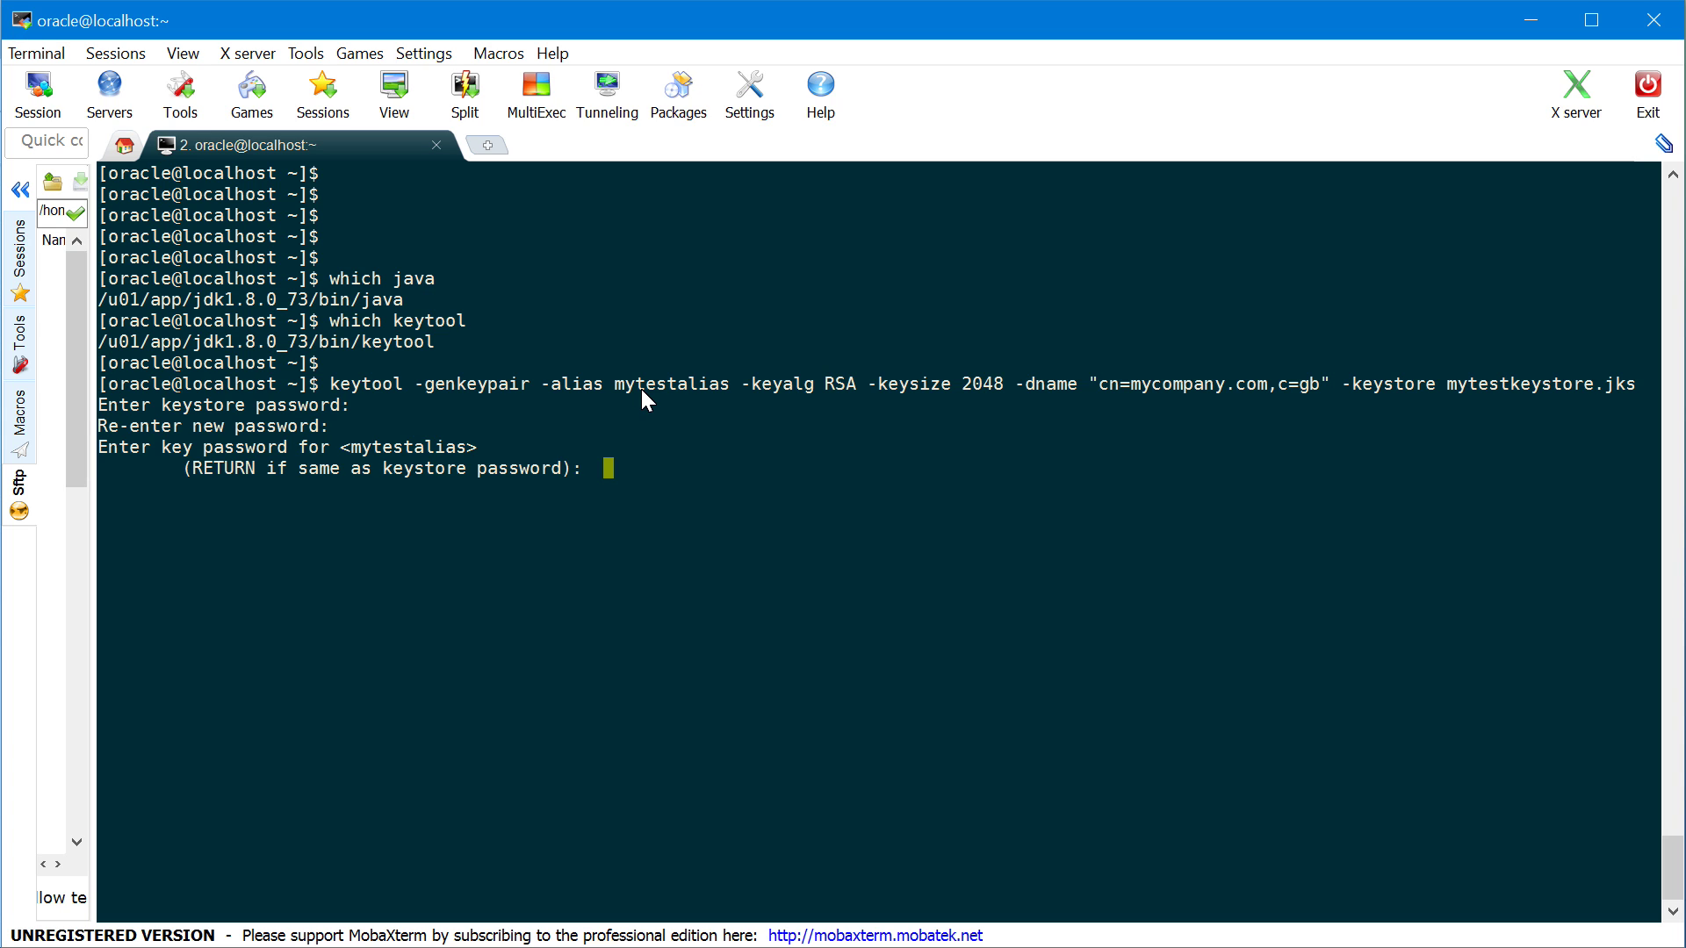
key("Return")
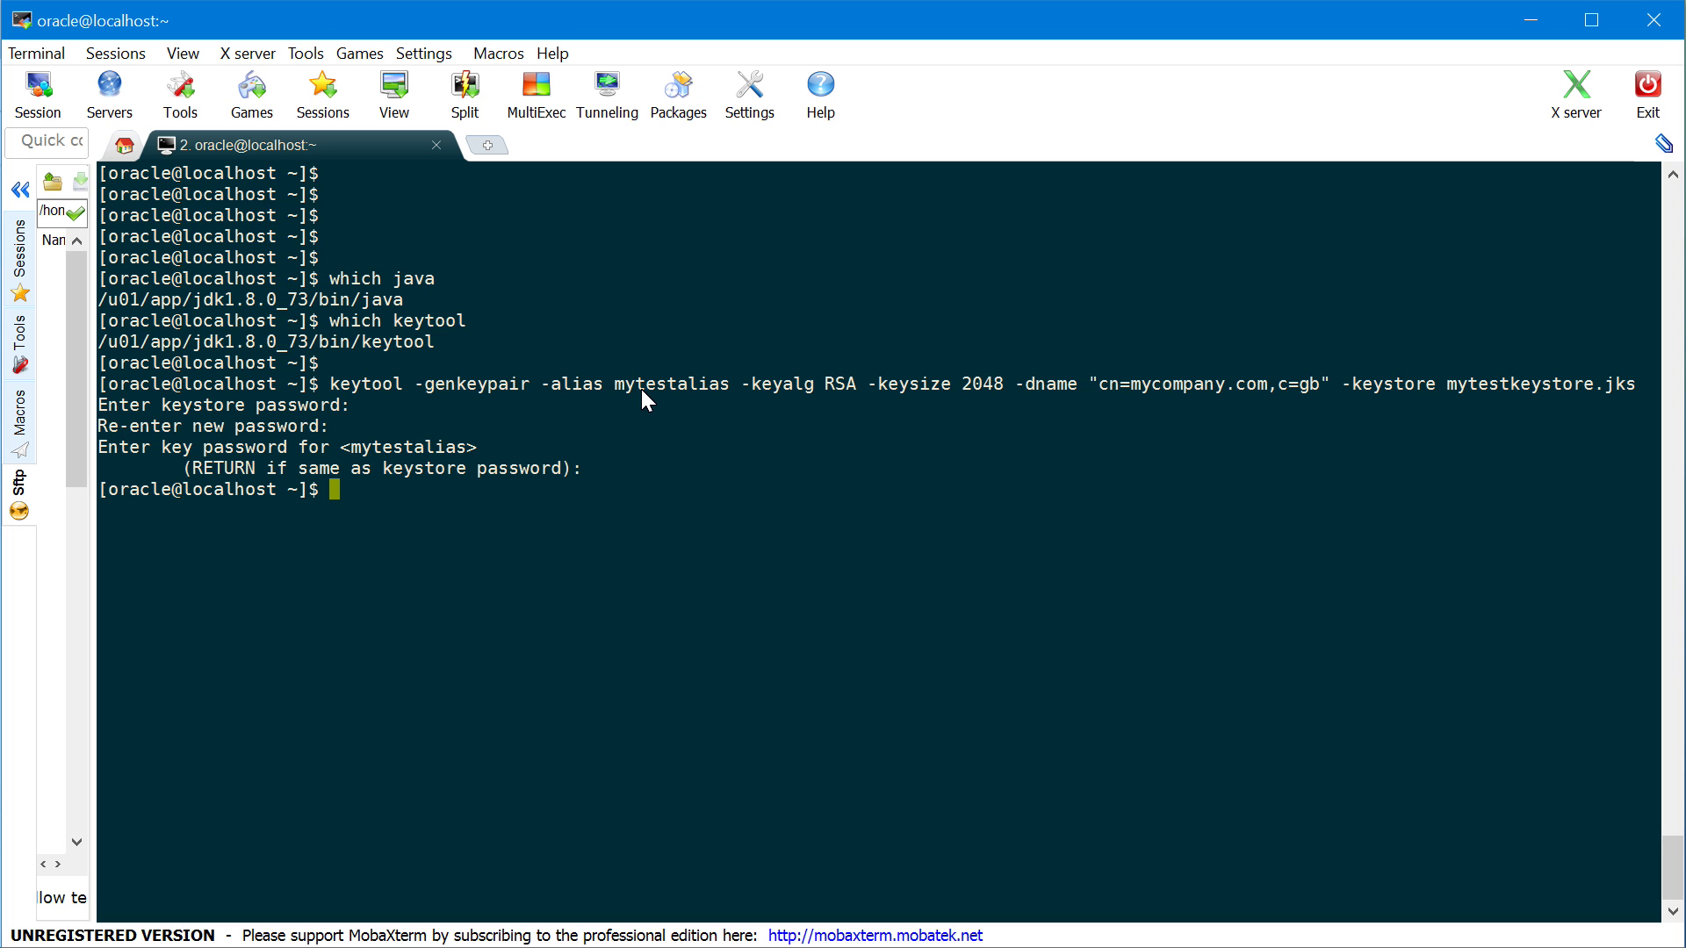
key("Return")
key("Return")
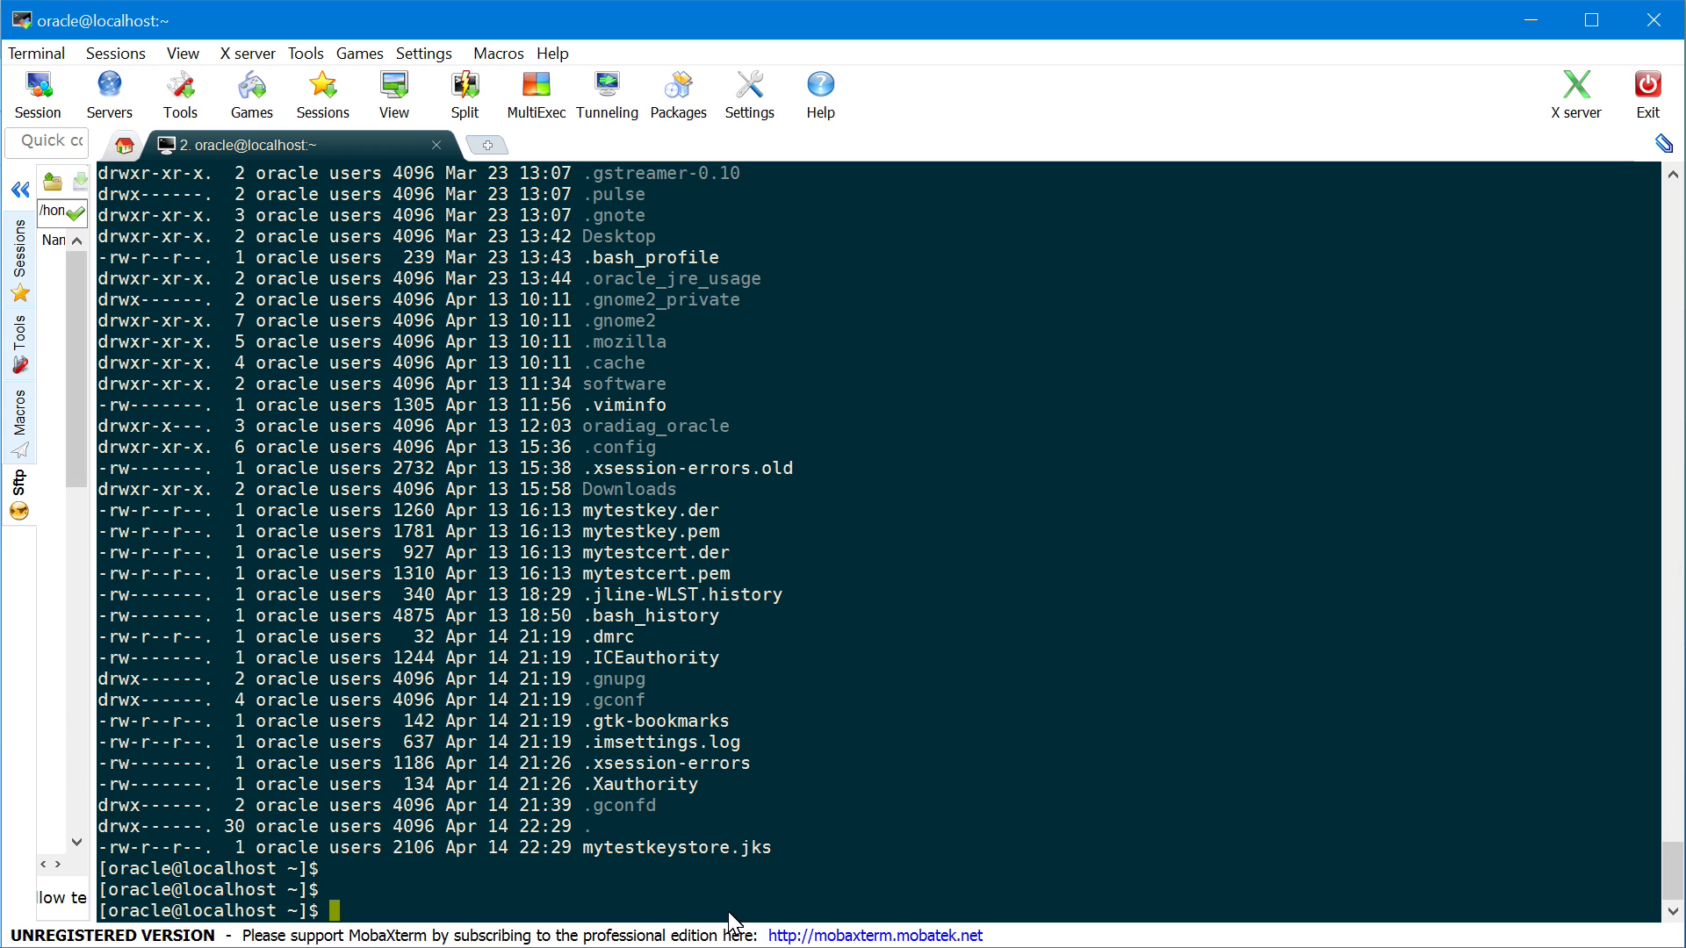
Run keytool -list -v on mytestkeystore.jks and supply the keystore password
double_click(702, 847)
key("ctrl+c")
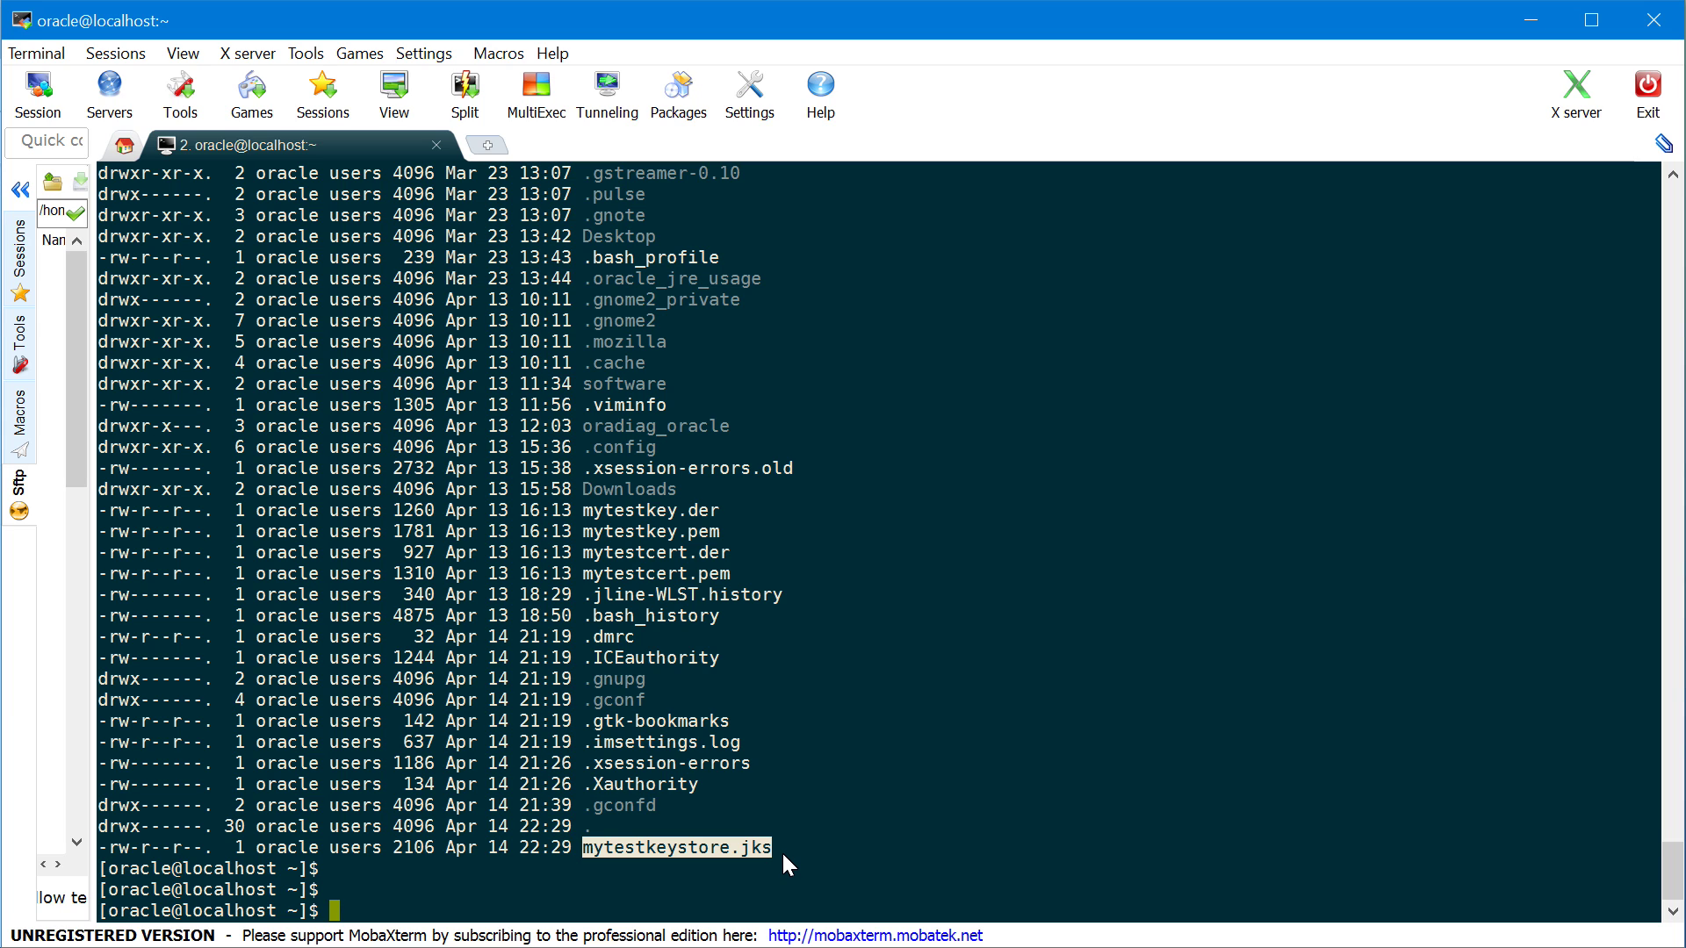
type("keytool -list -v -key")
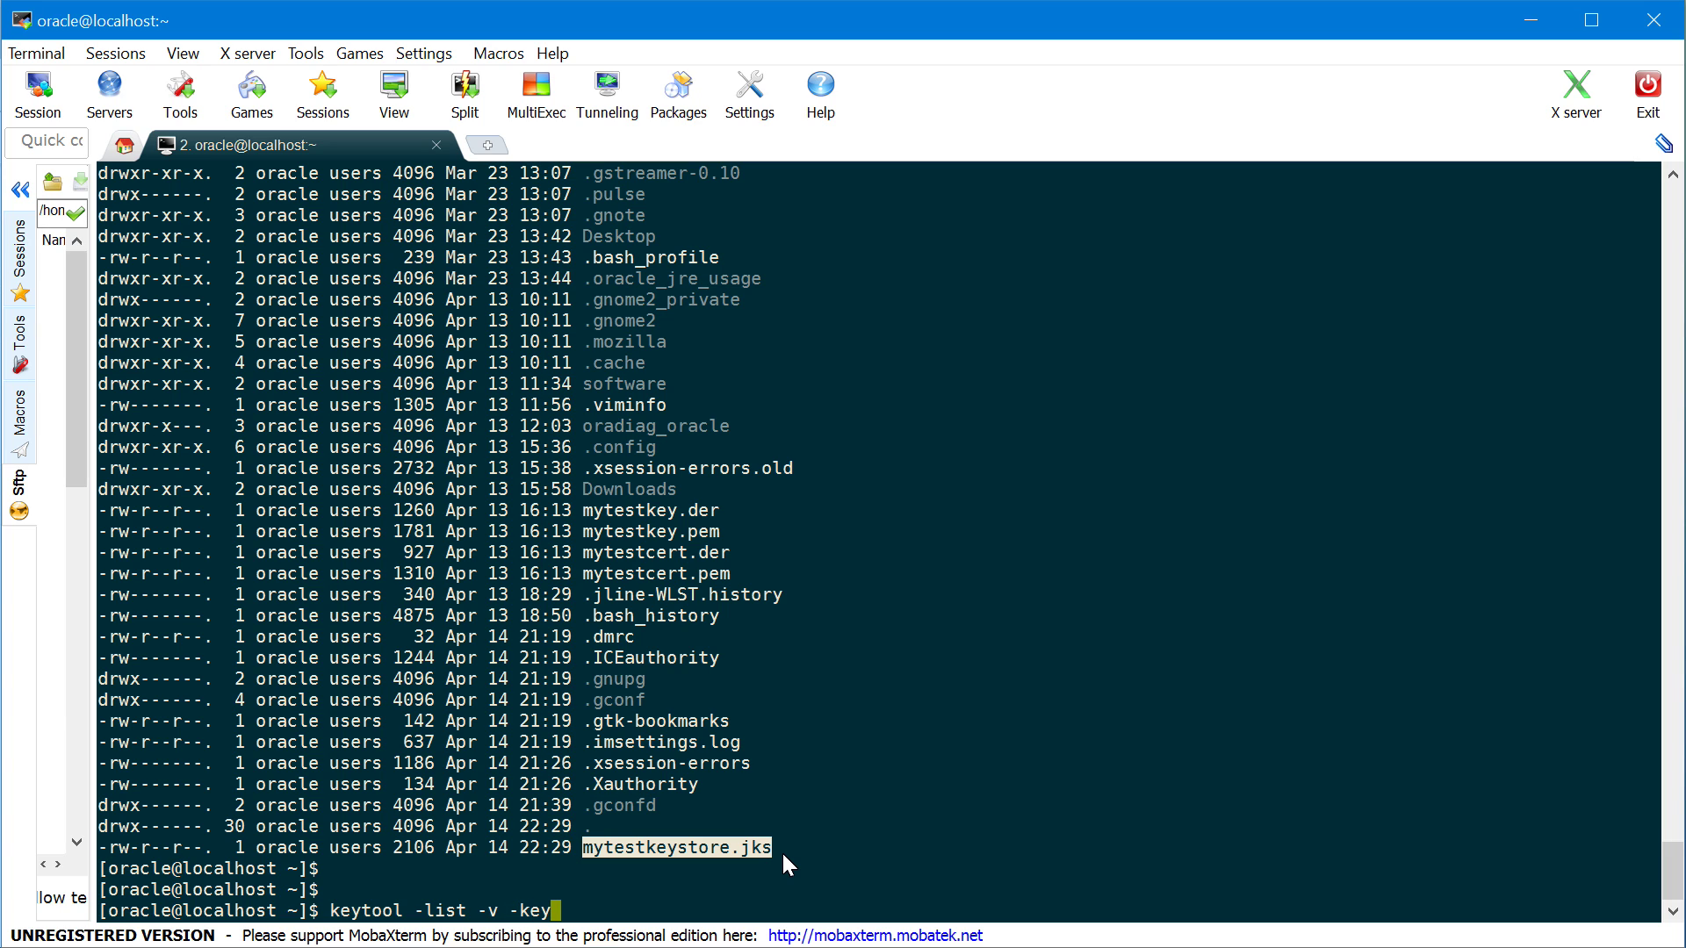
type("store")
right_click(883, 859)
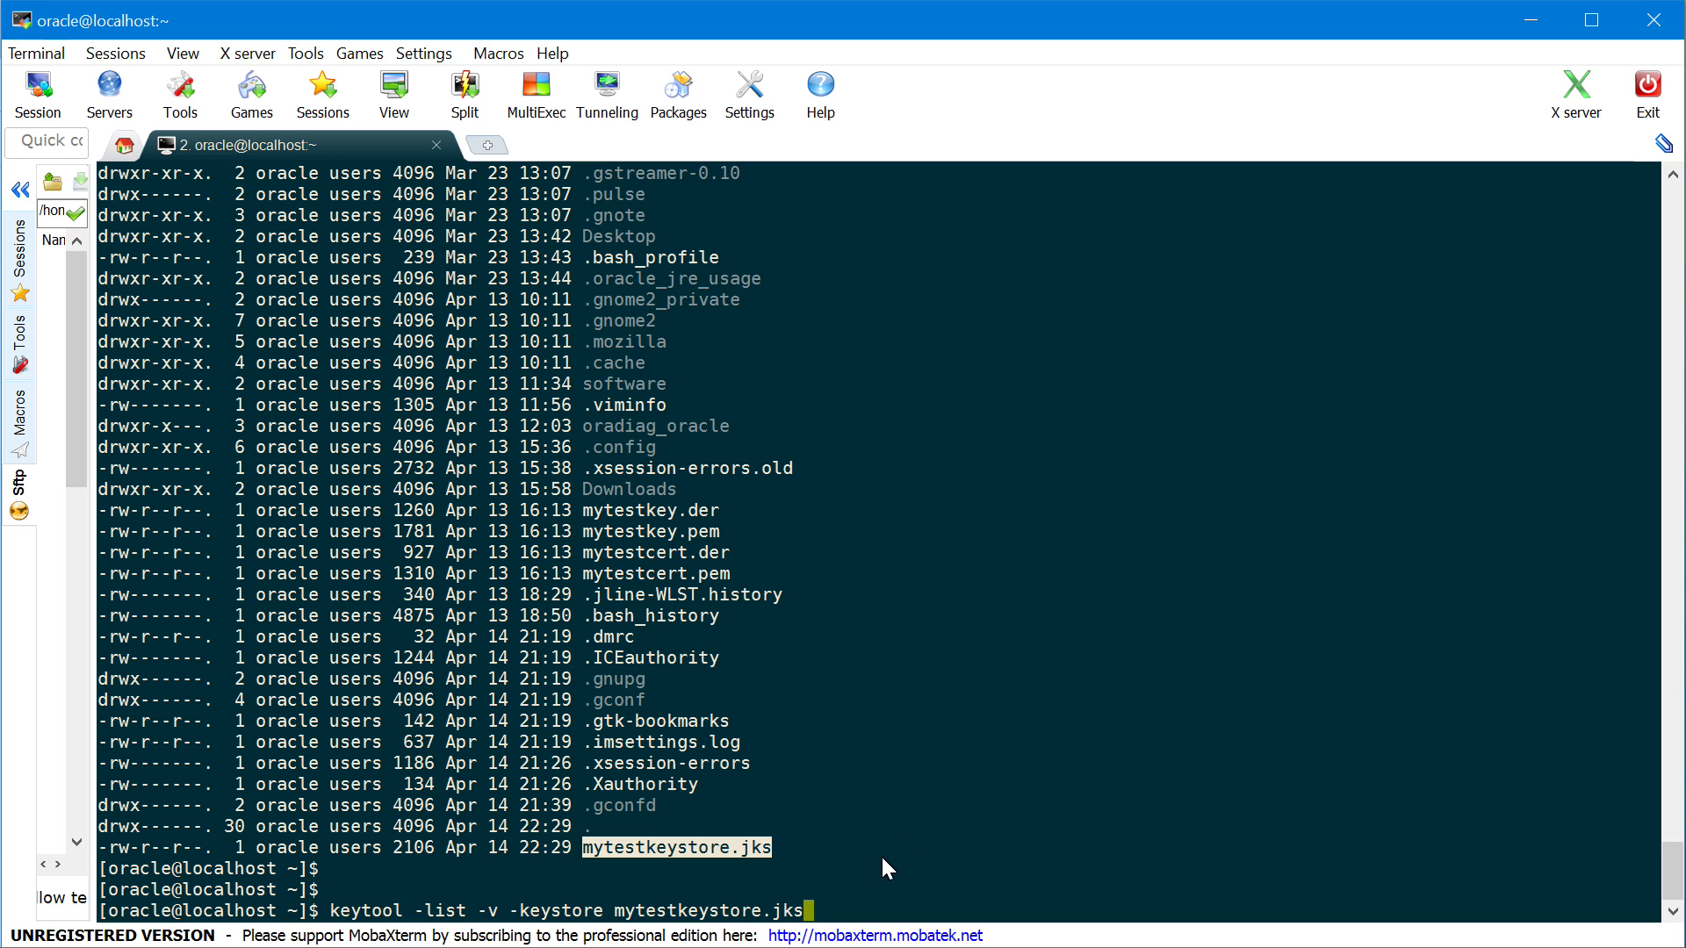
key("Return")
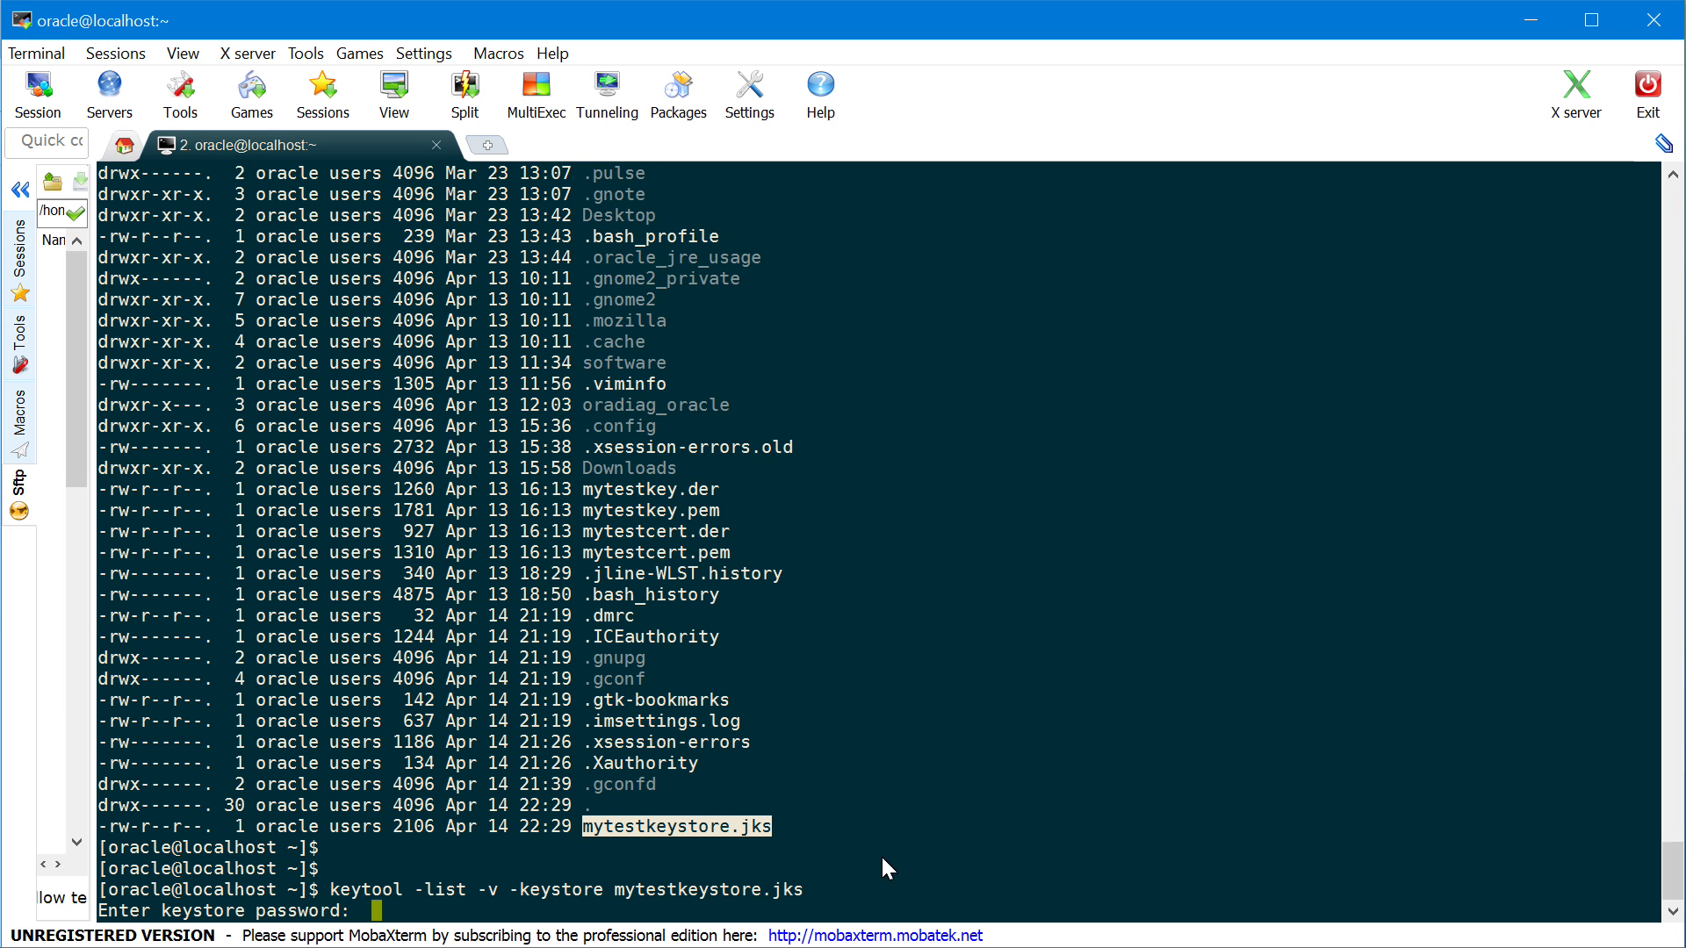
key("Return")
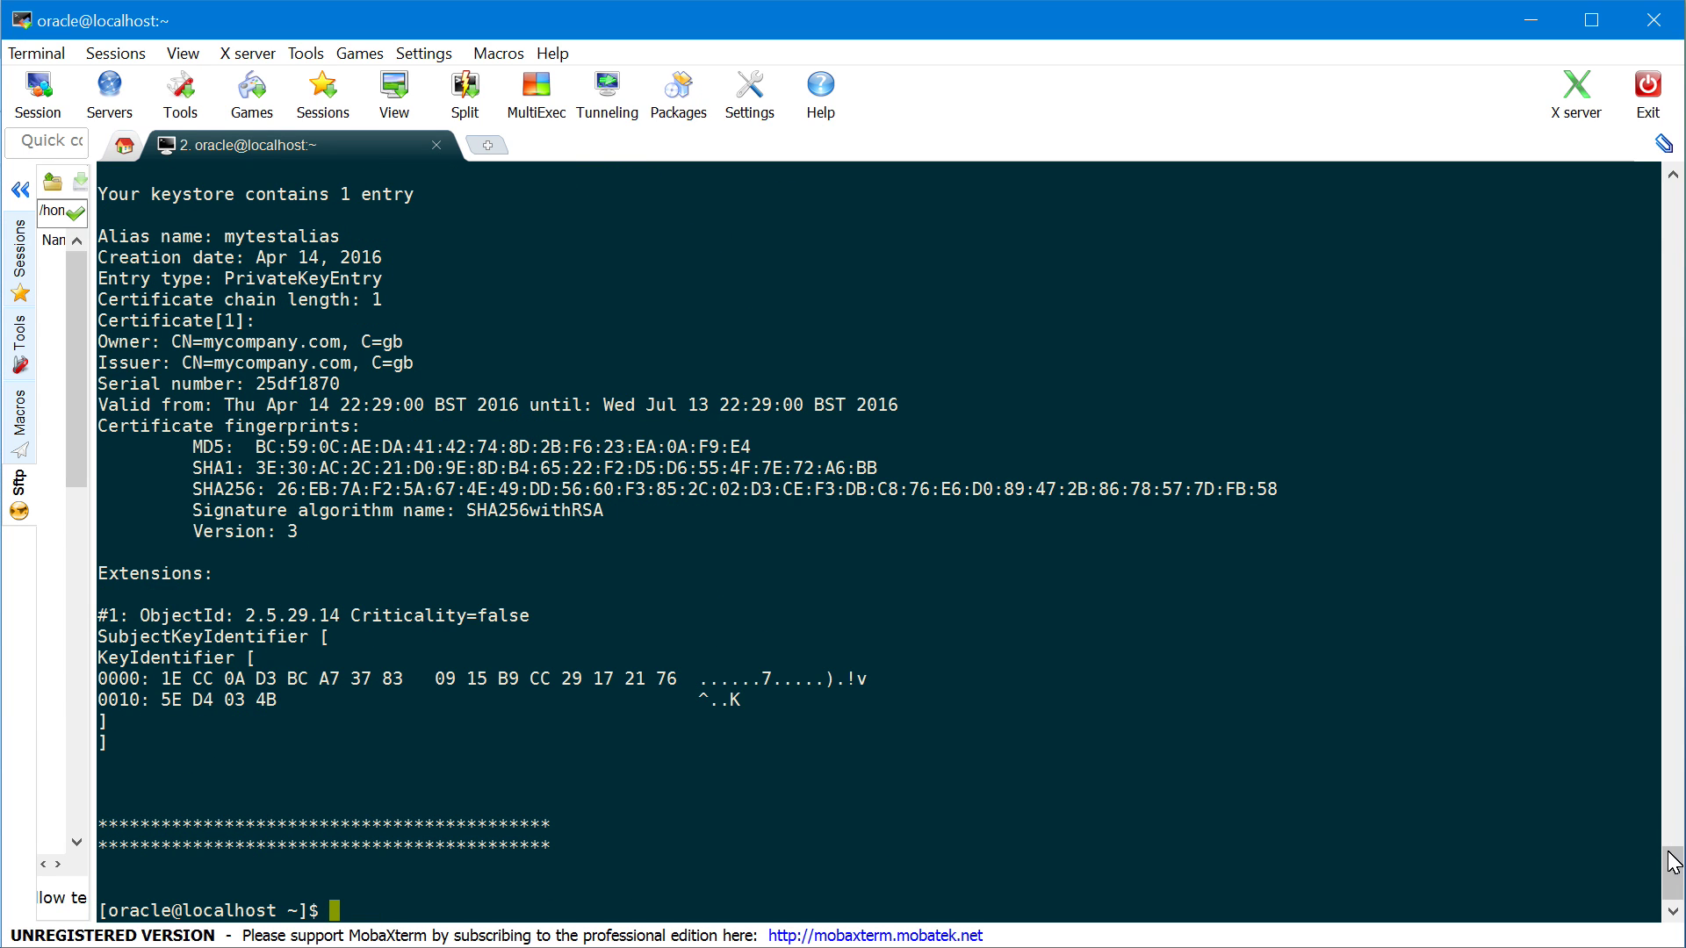
Highlight the JKS keystore type, the 1-entry count and the alias mytestalias in the output
left_click(1675, 866)
left_click_drag(1675, 872, 1677, 863)
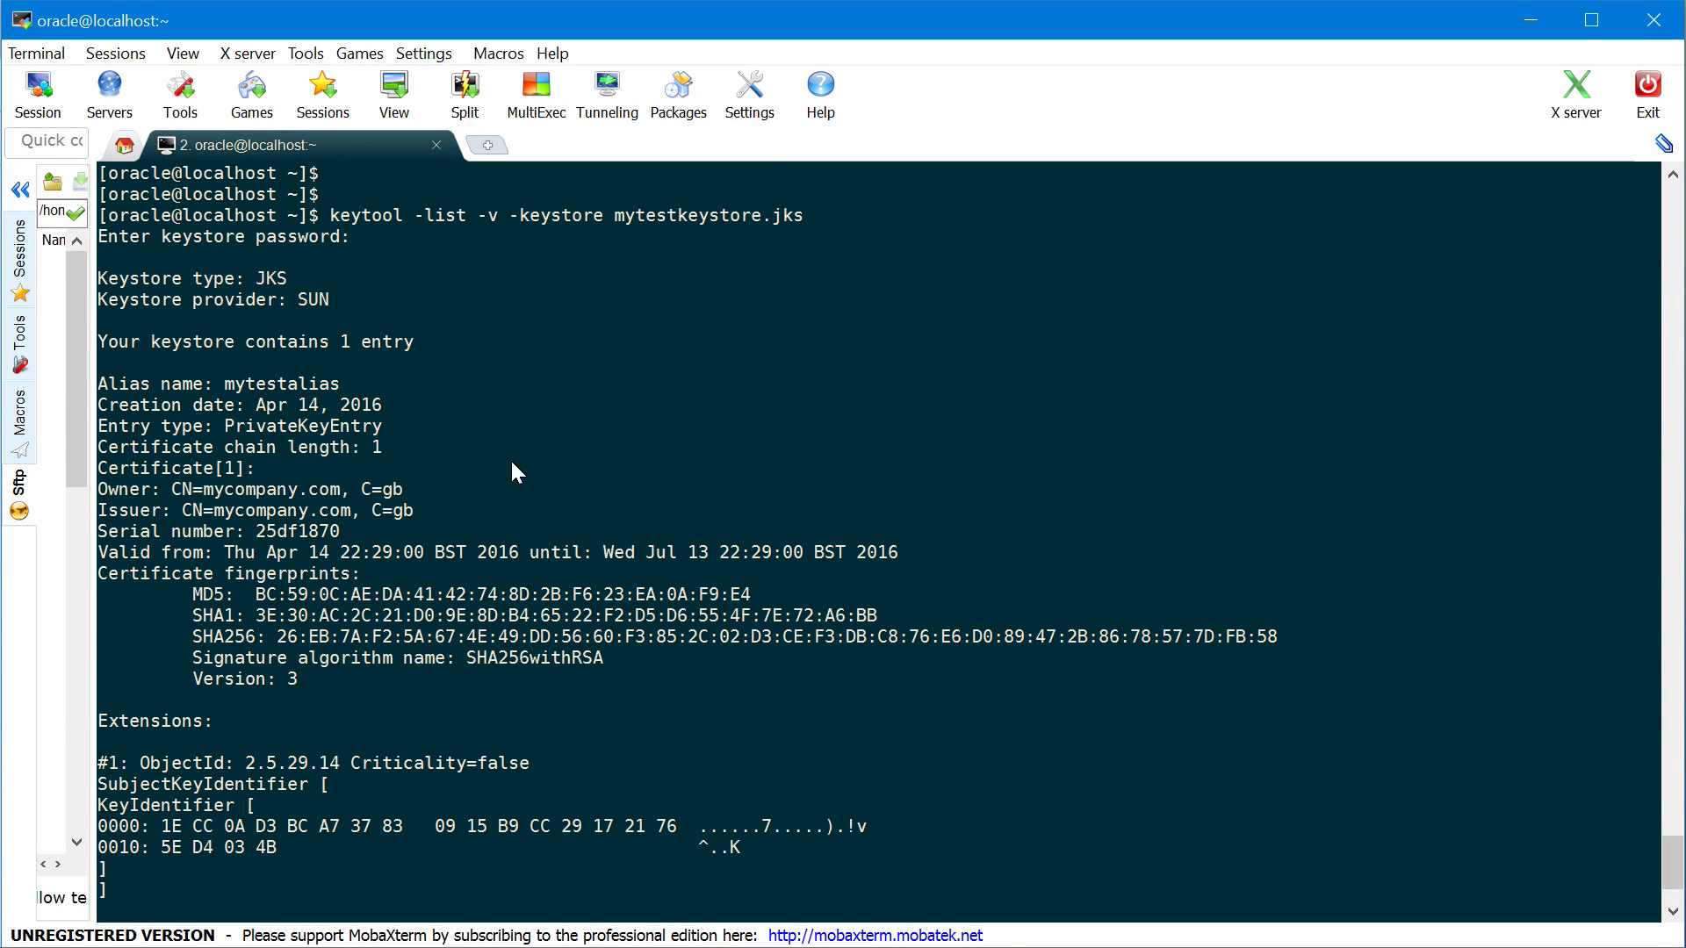
double_click(268, 279)
left_click_drag(106, 339, 414, 346)
double_click(304, 387)
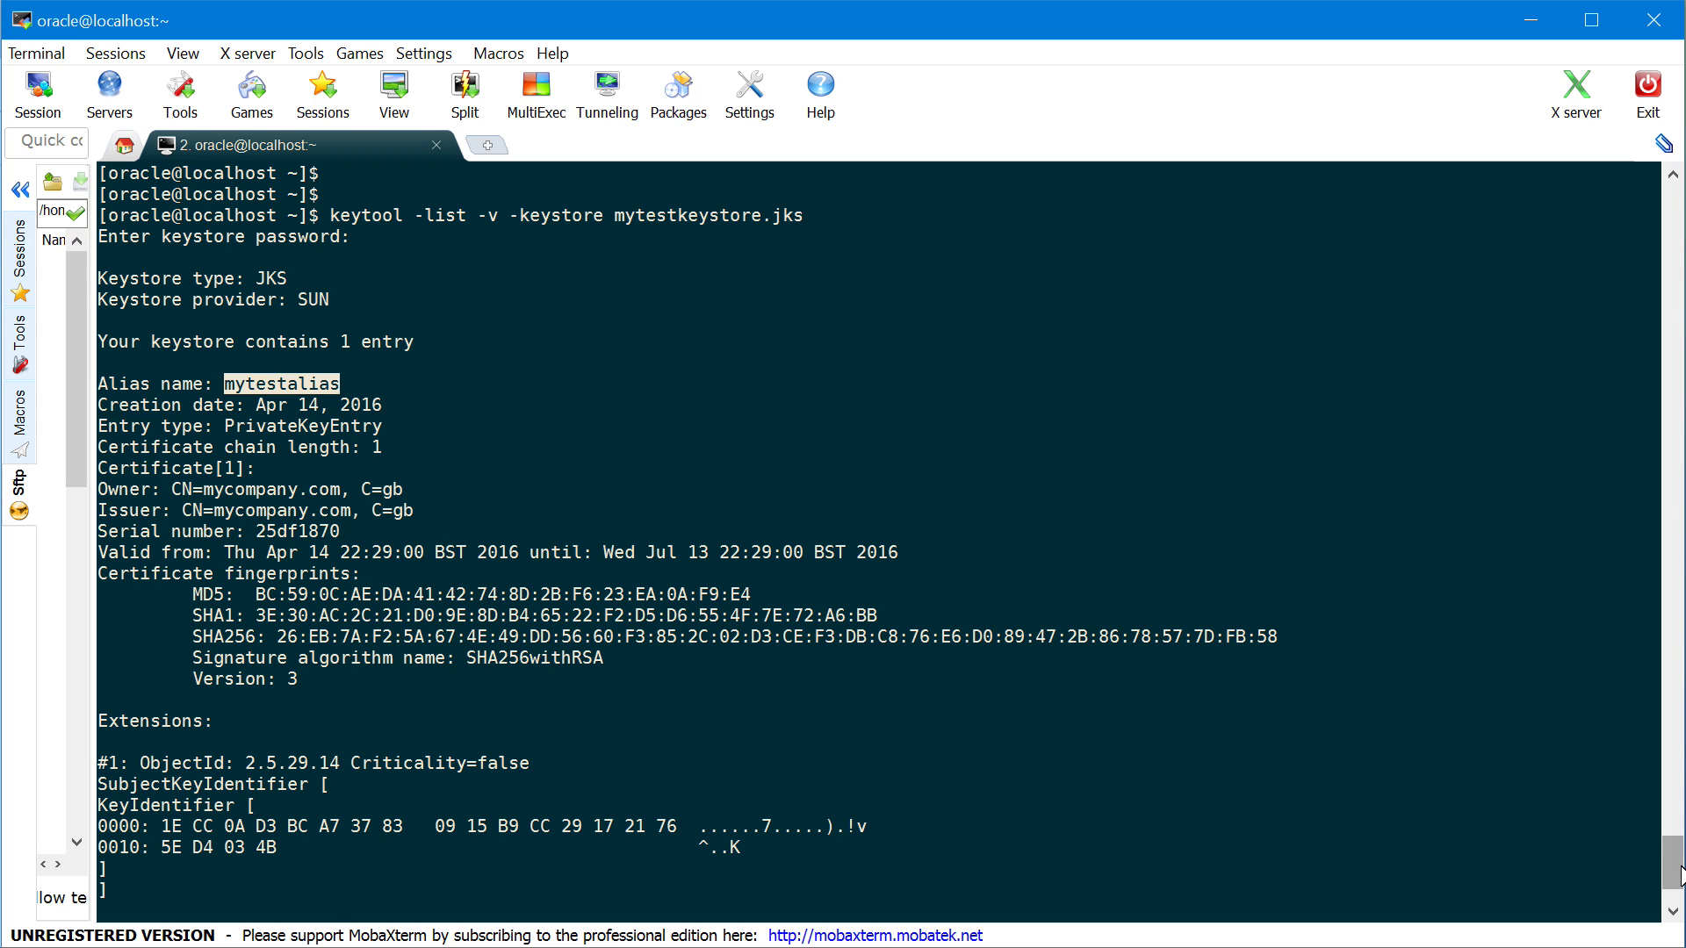
left_click_drag(1680, 871, 1678, 889)
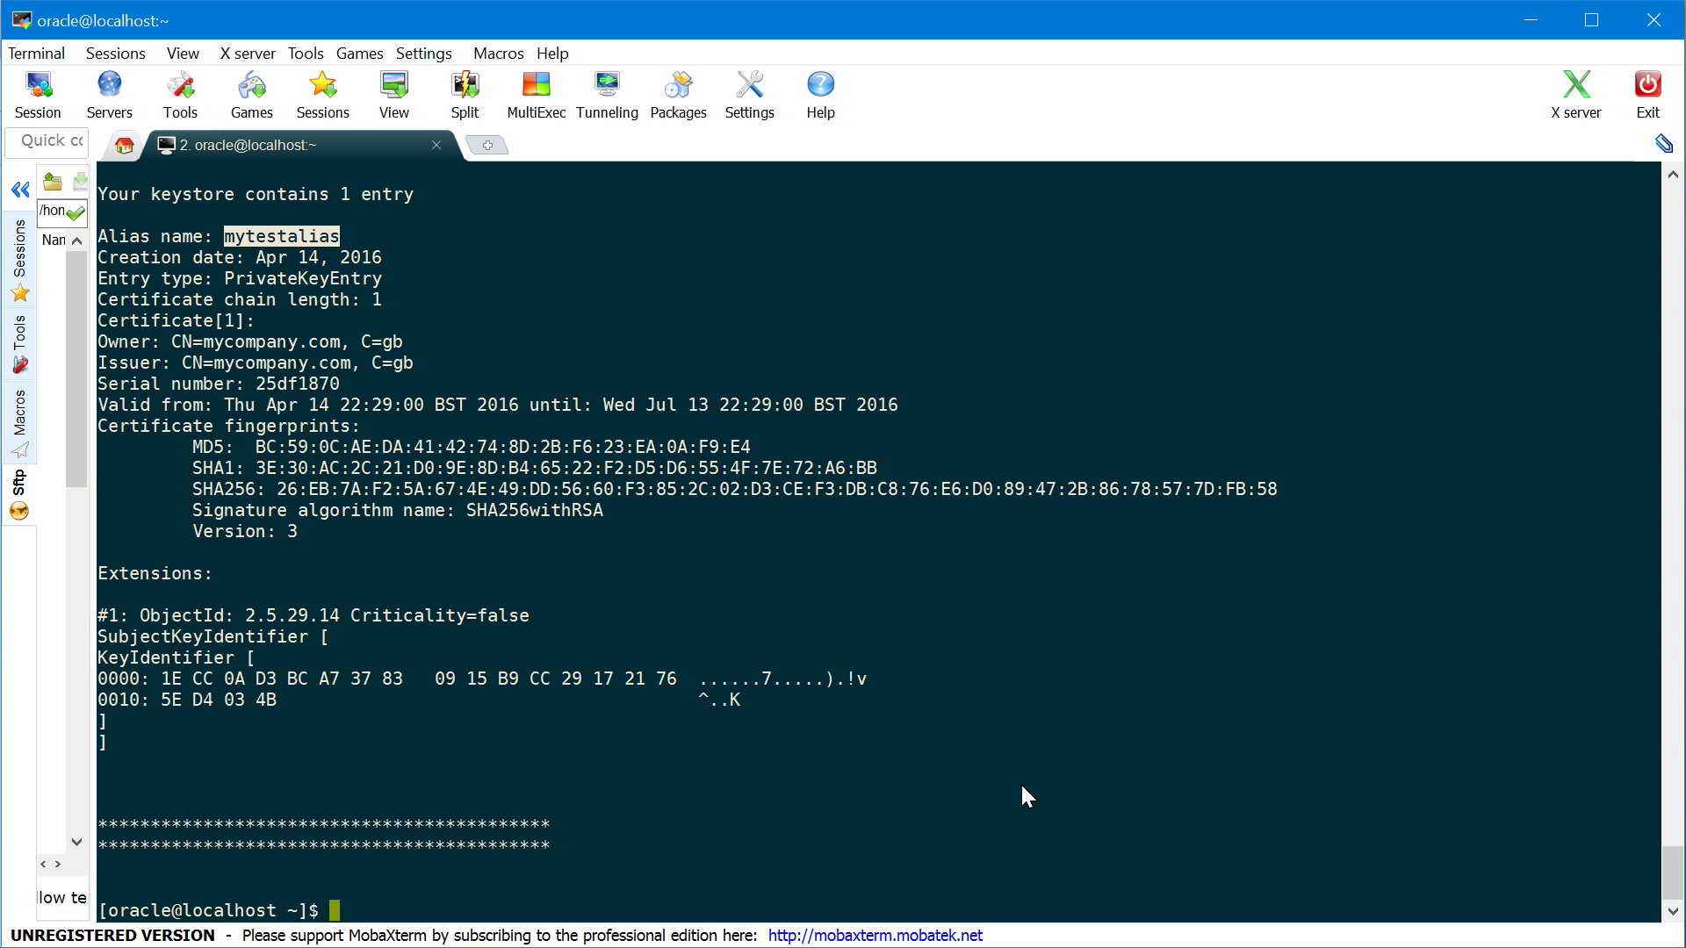
Run keytool -certreq -v for alias mytestalias into mycsr.csr, pasting mytestkeystore.jks as the keystore
key("Return")
key("Return")
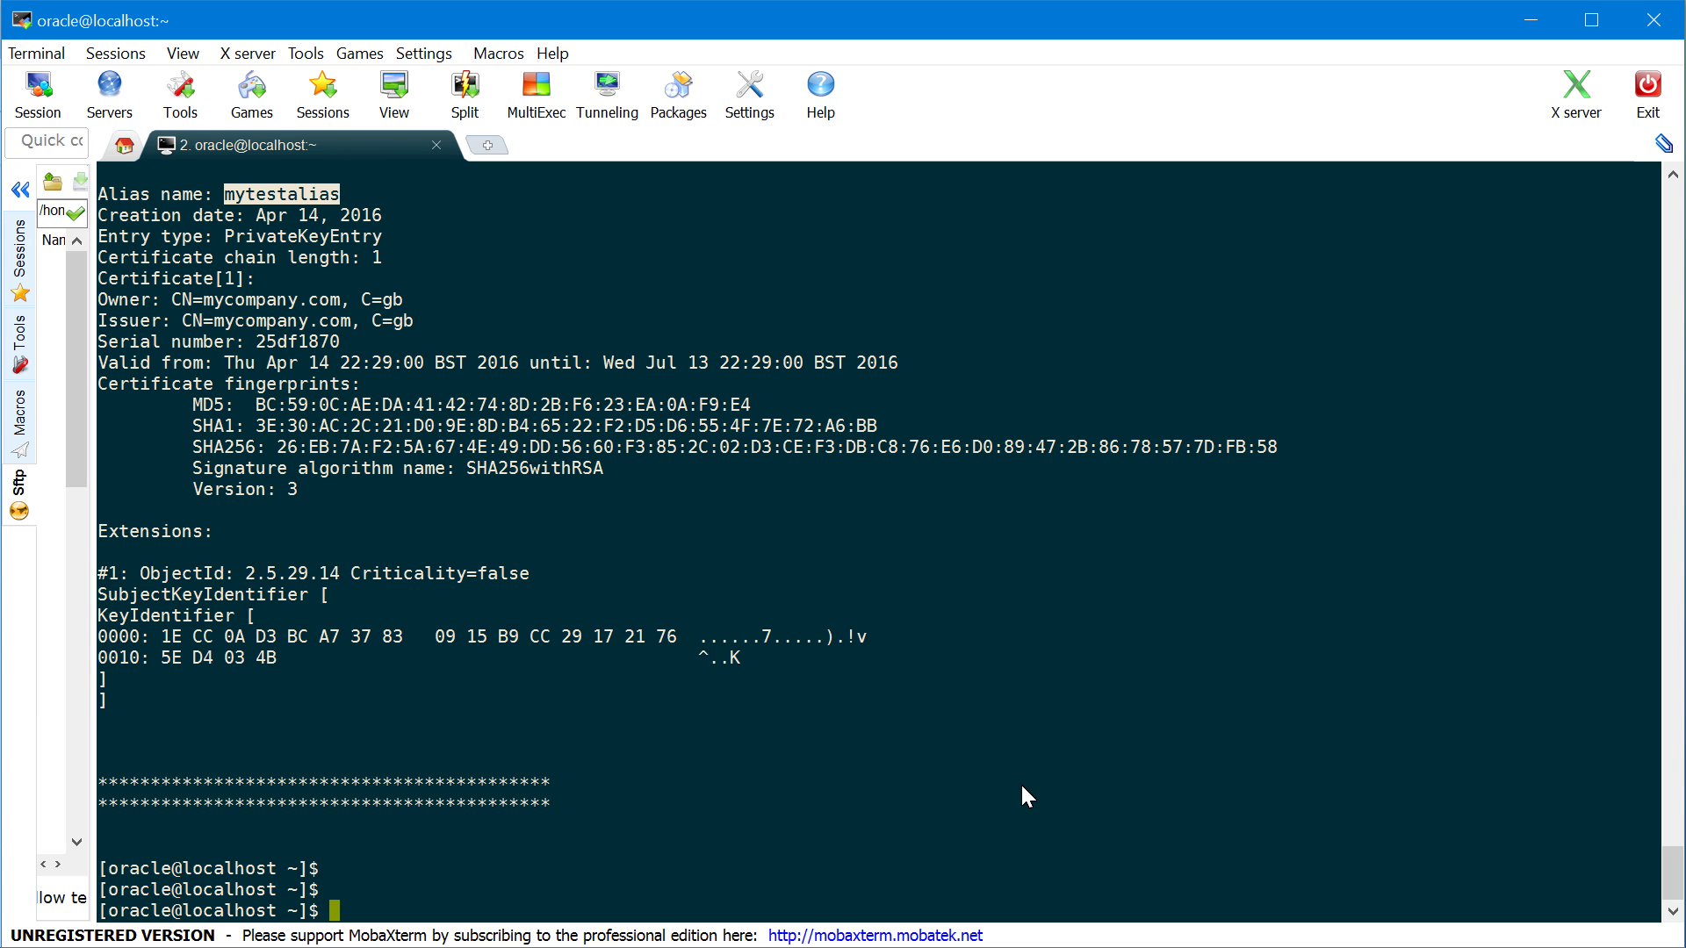
type("keytool -certreq")
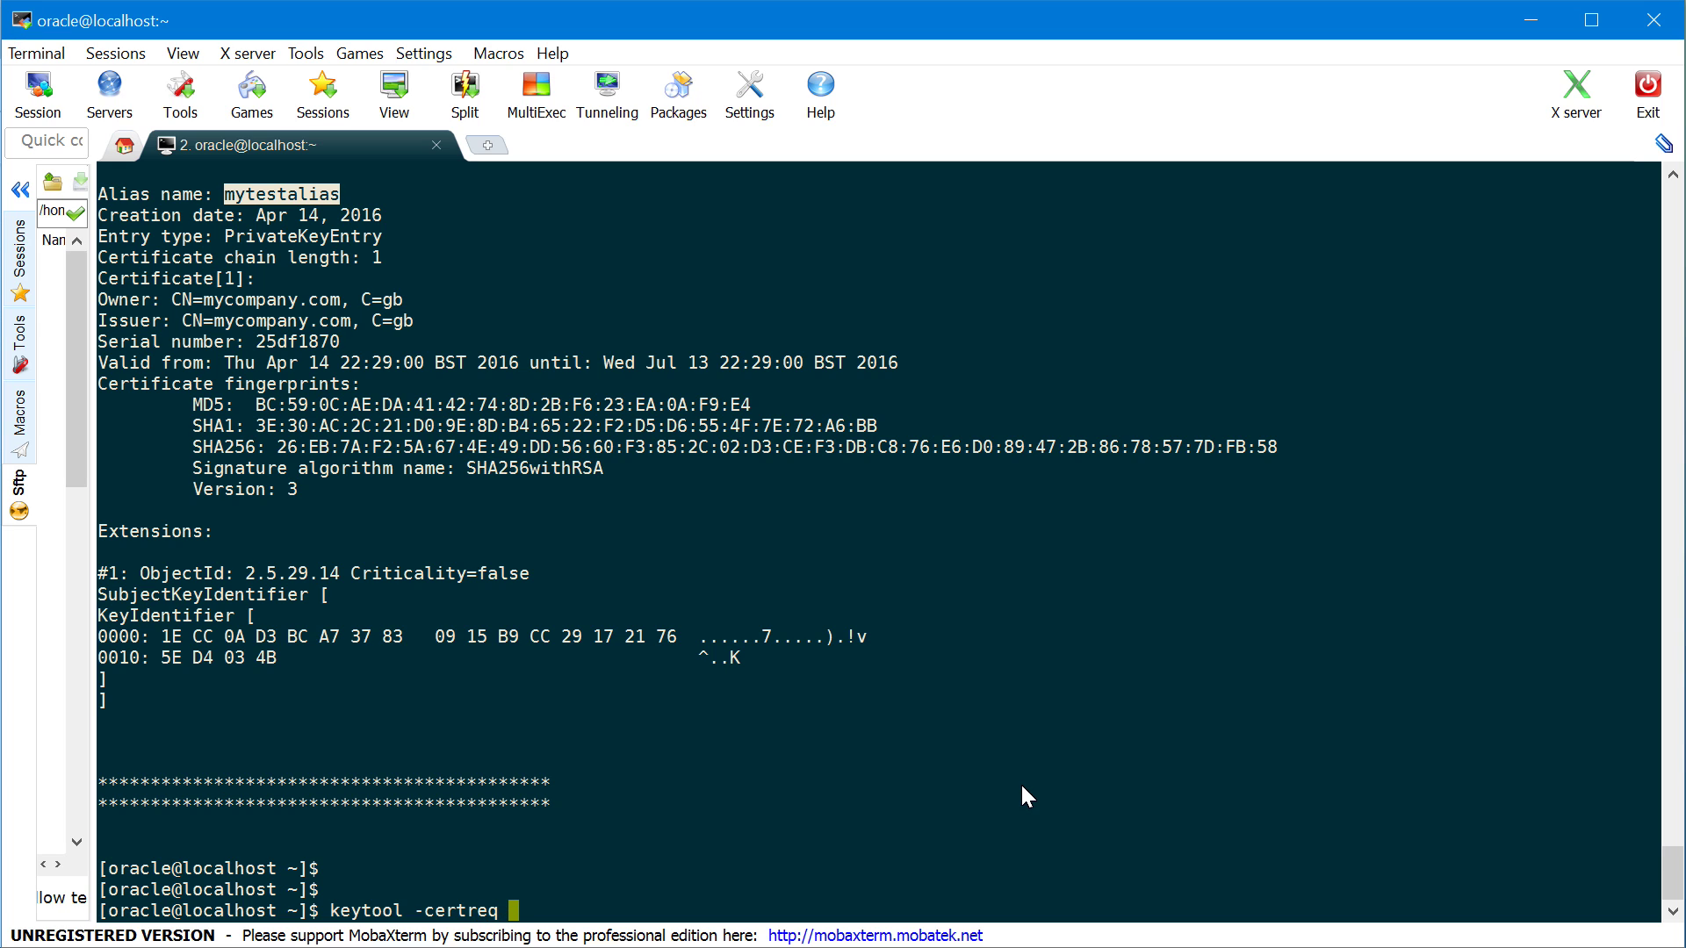
type(" -v -alias mytestalias -file")
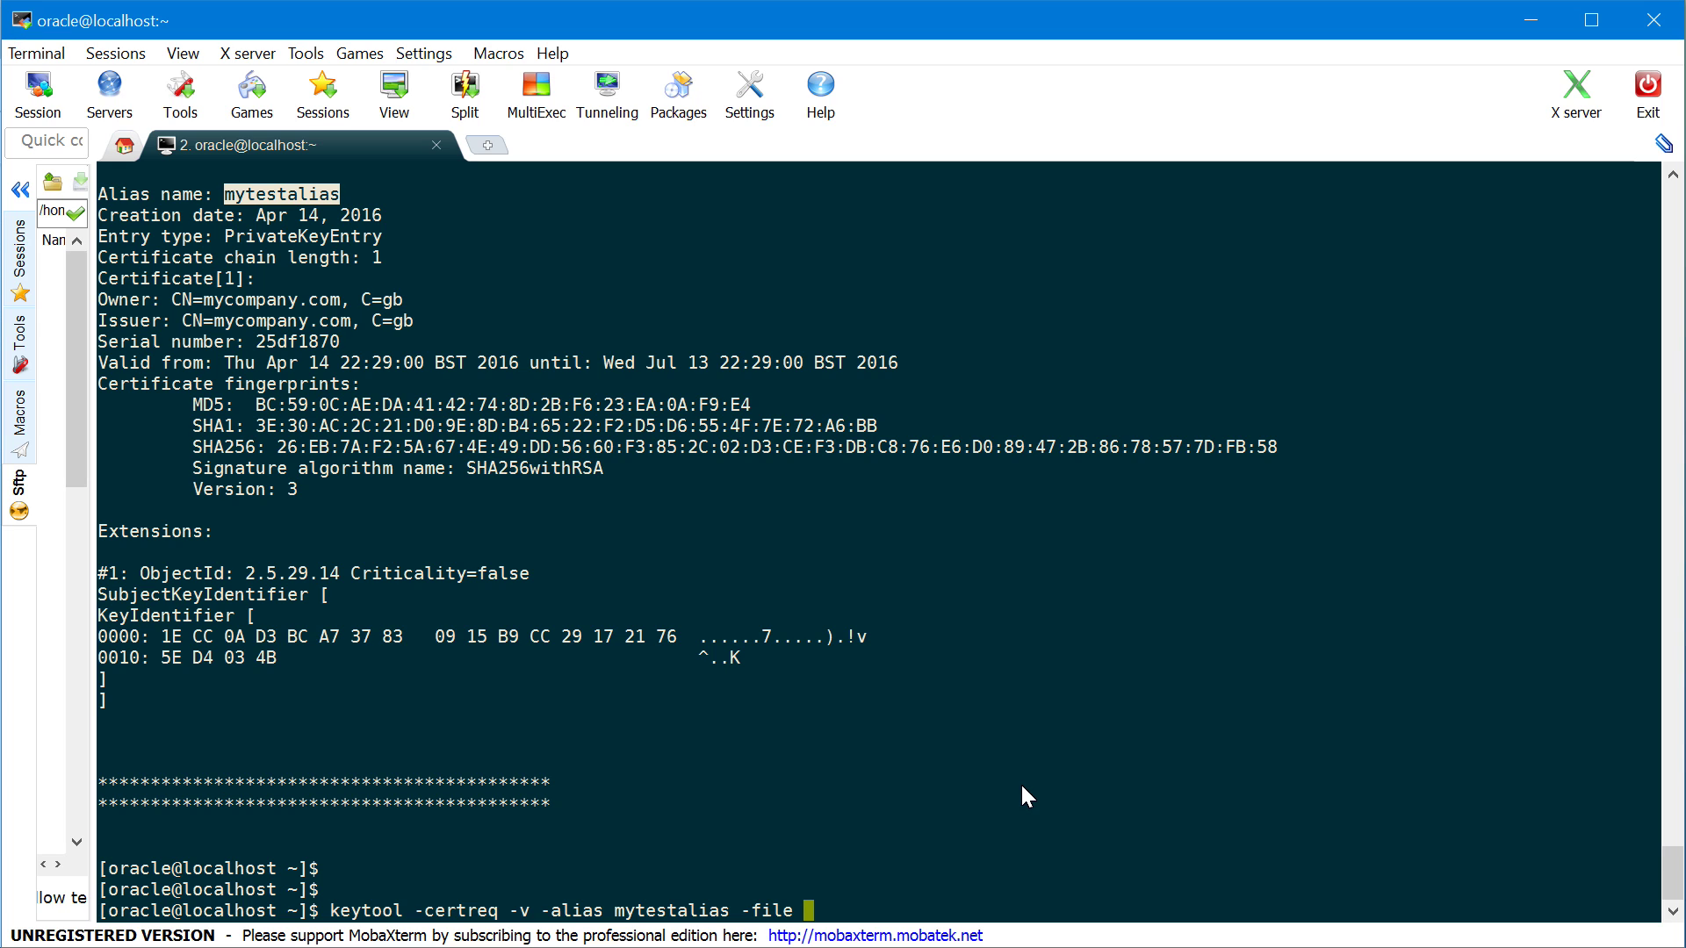
type(" mycsr.csr -keystore")
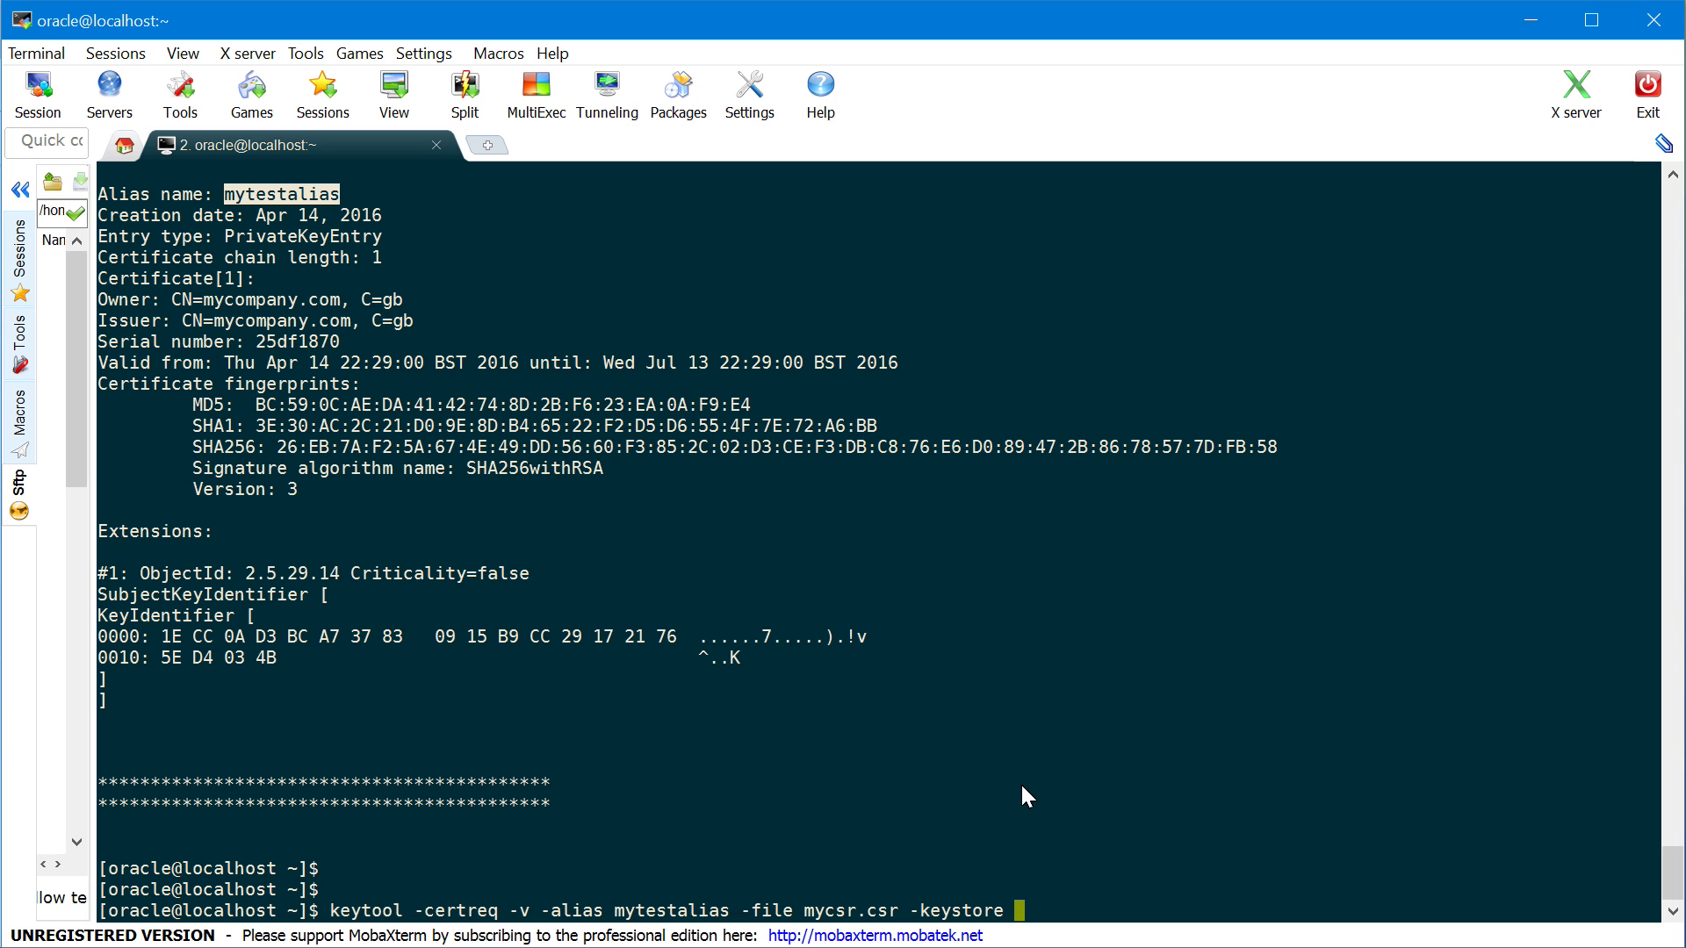
scroll(1020, 780, "up", 5)
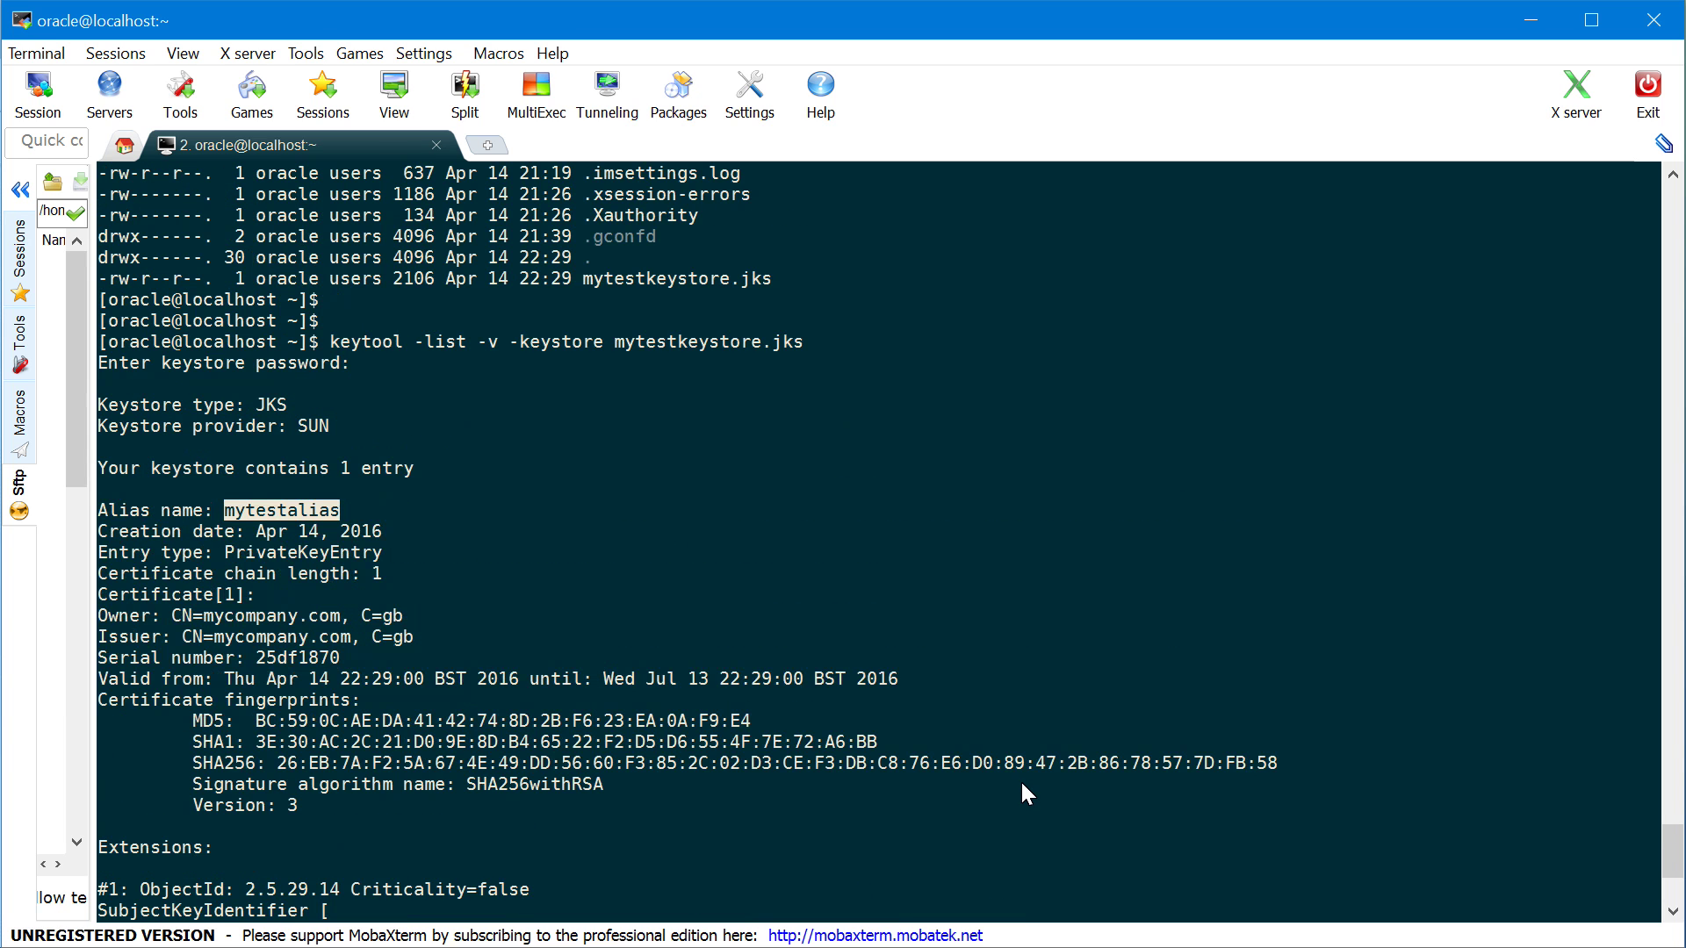
double_click(721, 279)
right_click(1078, 421)
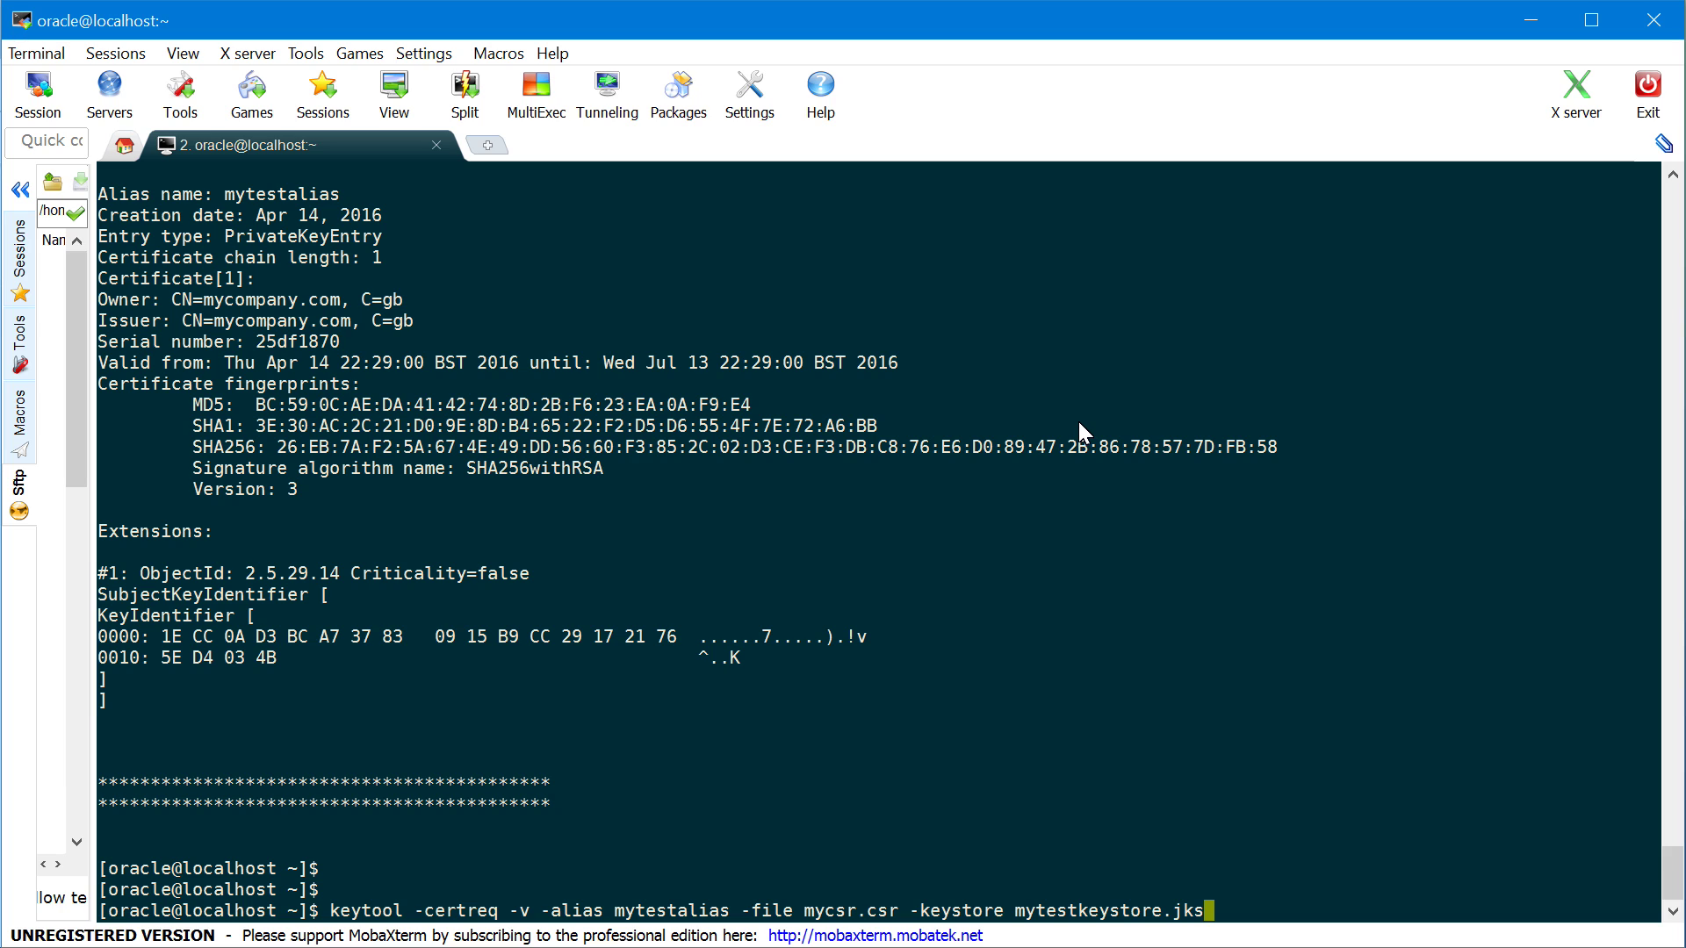
double_click(824, 910)
key("ctrl+c")
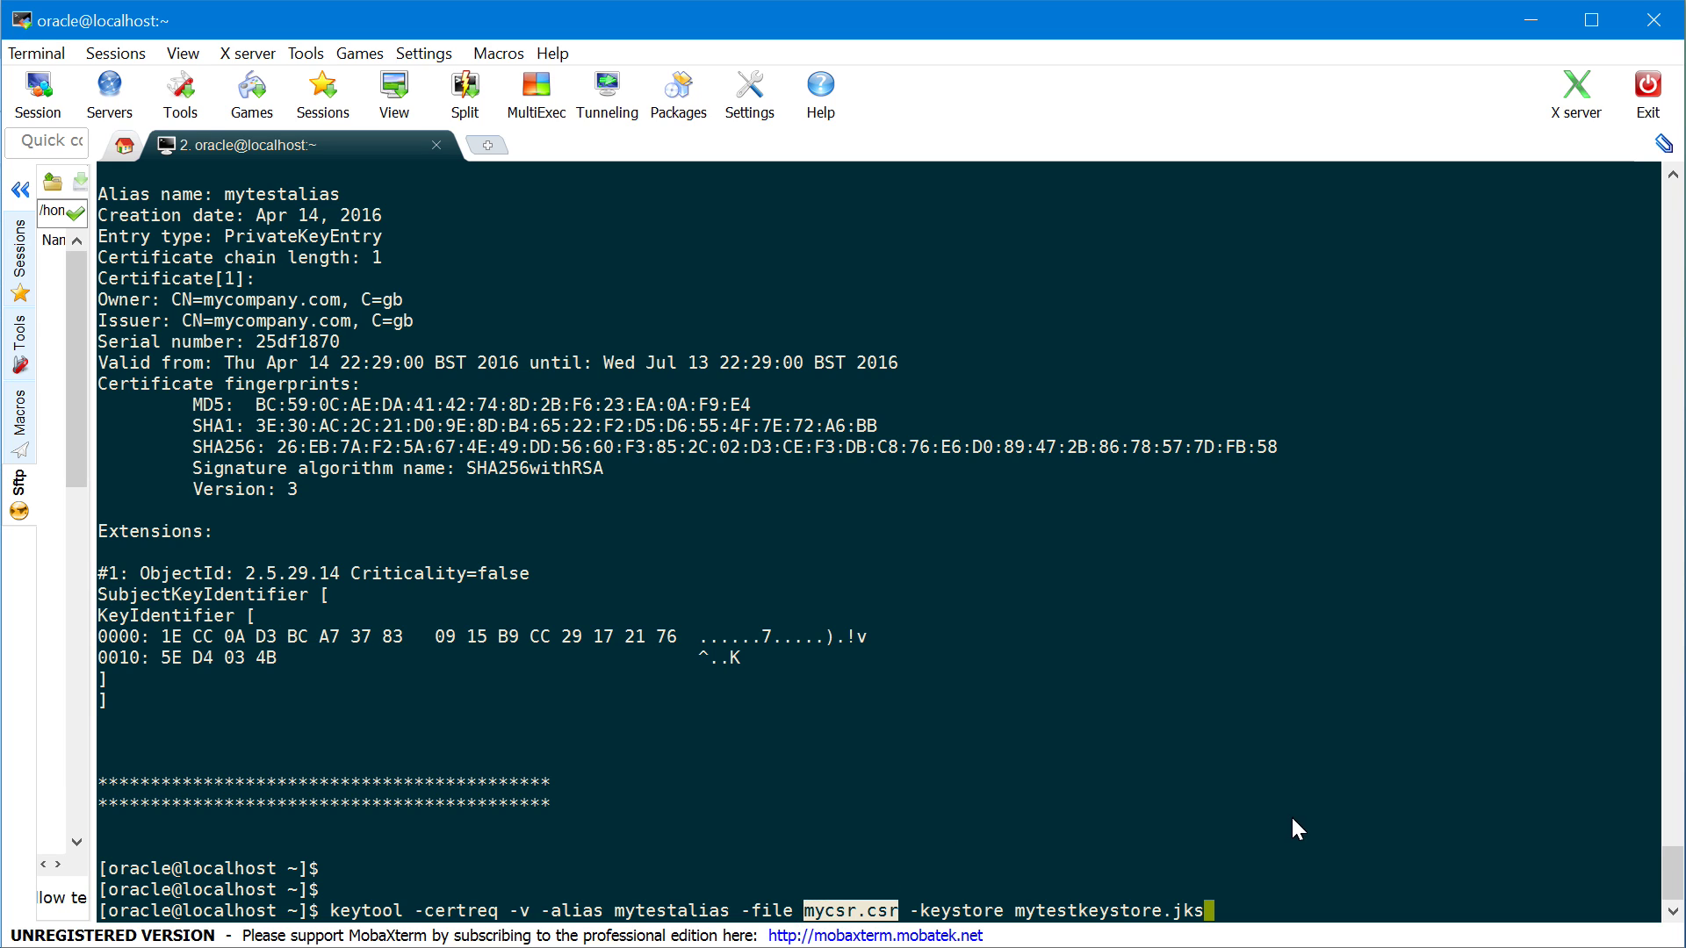
left_click(1297, 843)
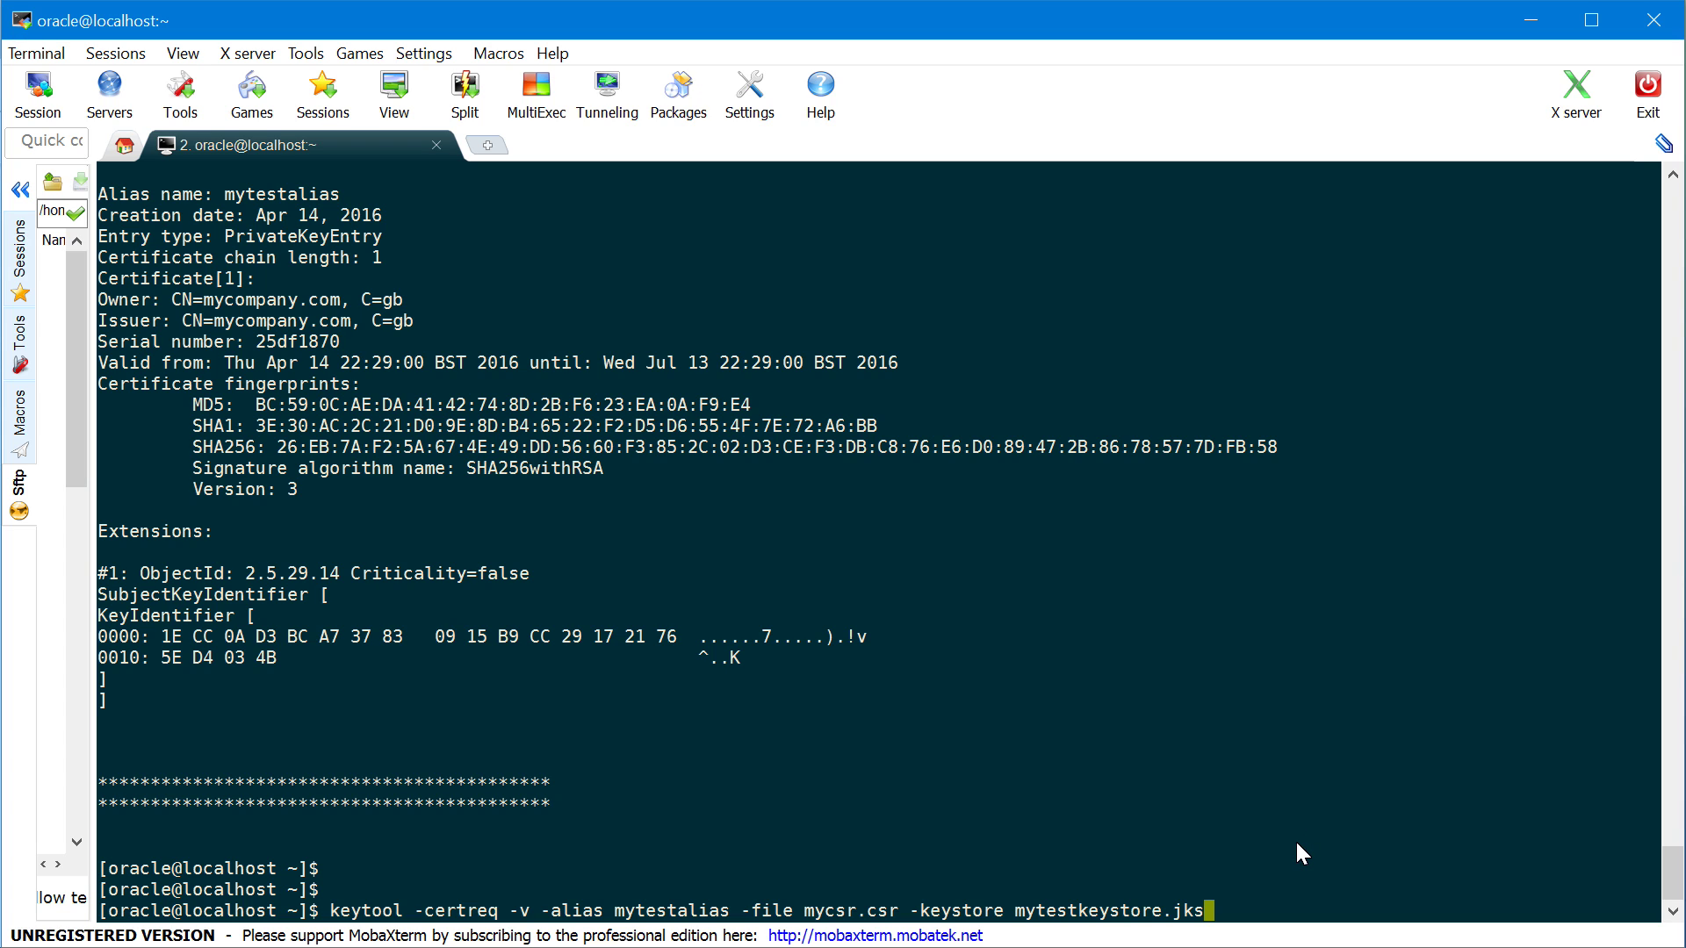
key("Return")
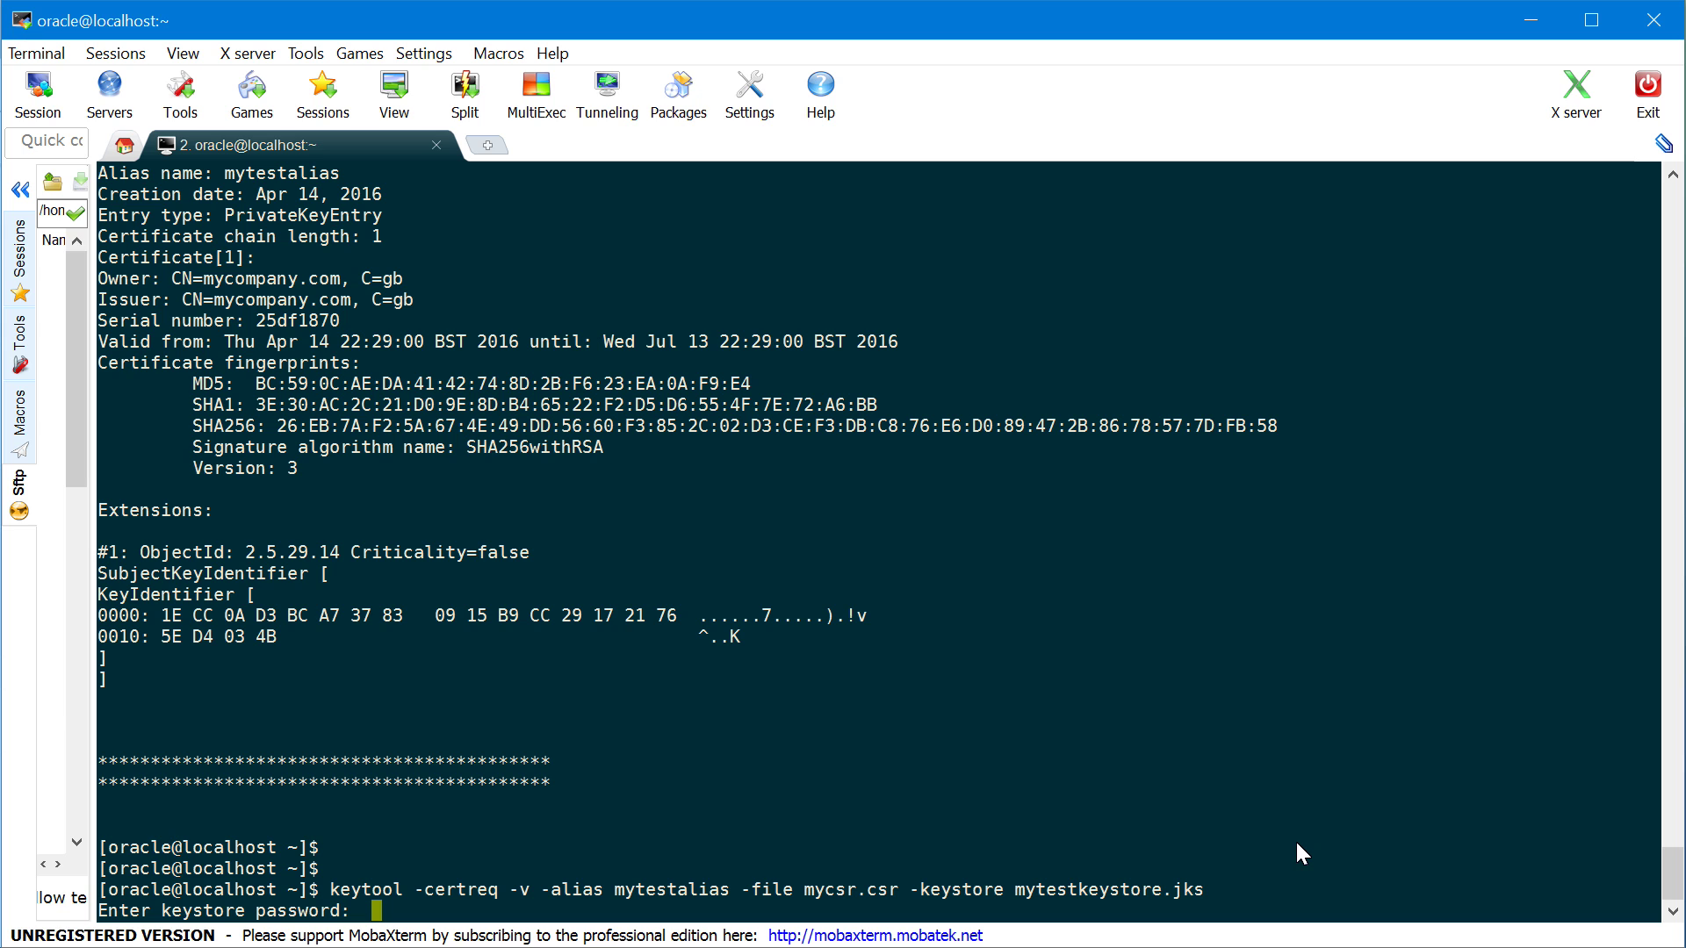
Submit the keystore password and list the directory with ls -altr to confirm mycsr.csr
key("Return")
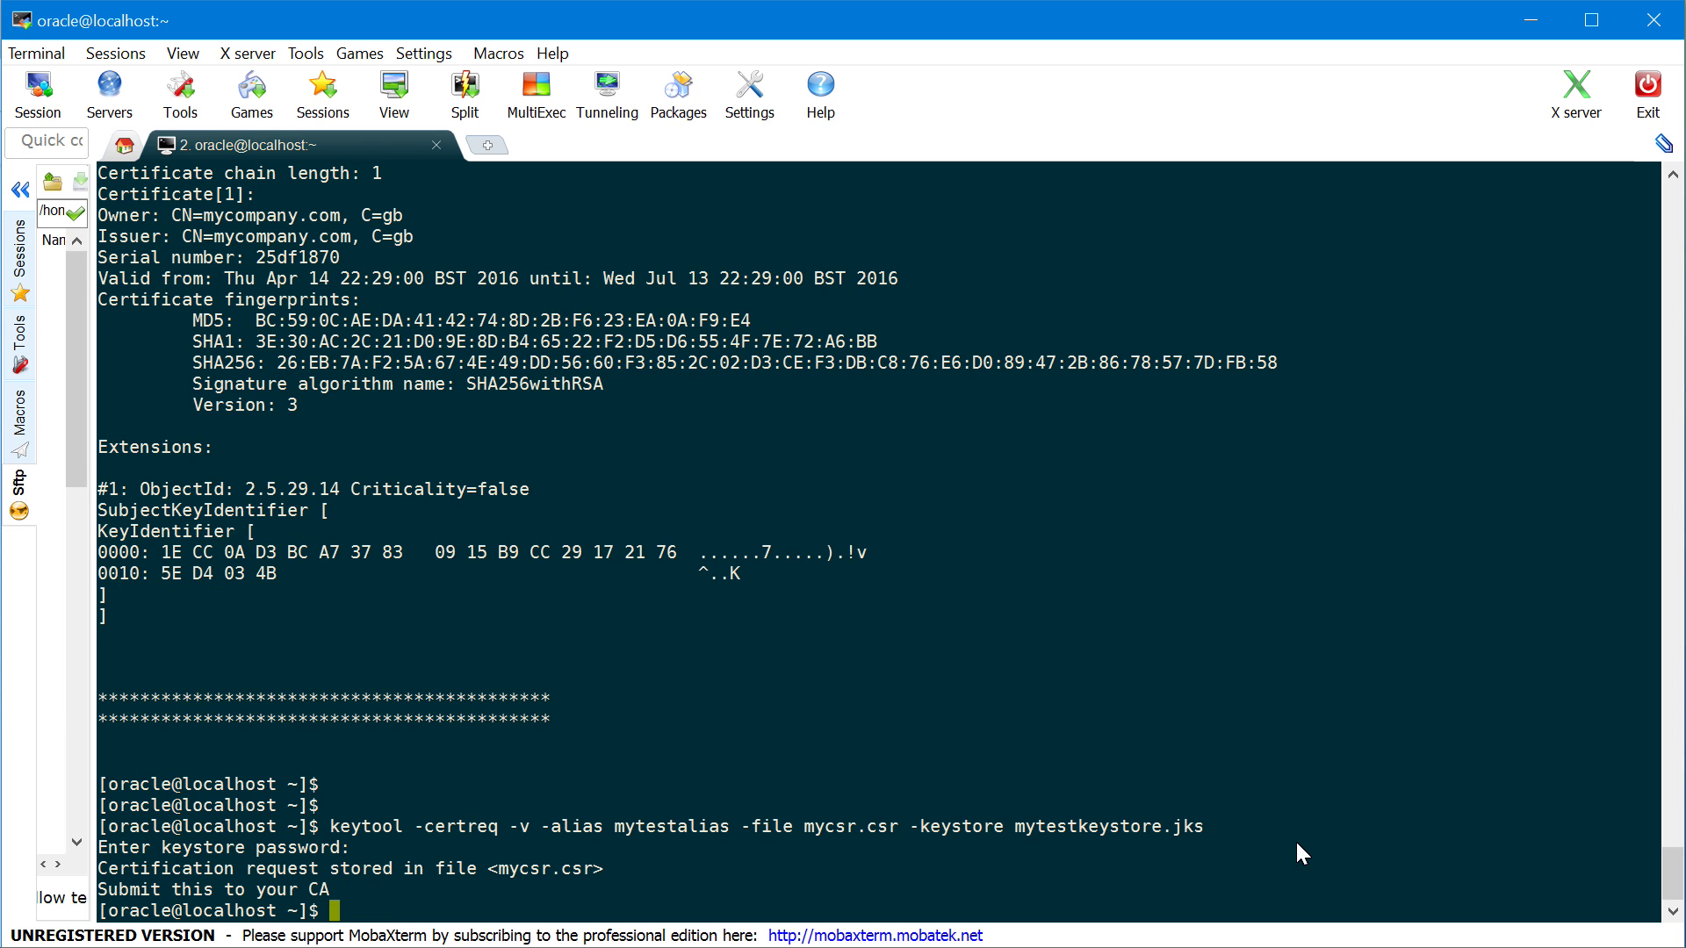
type("ls -altr")
key("Return")
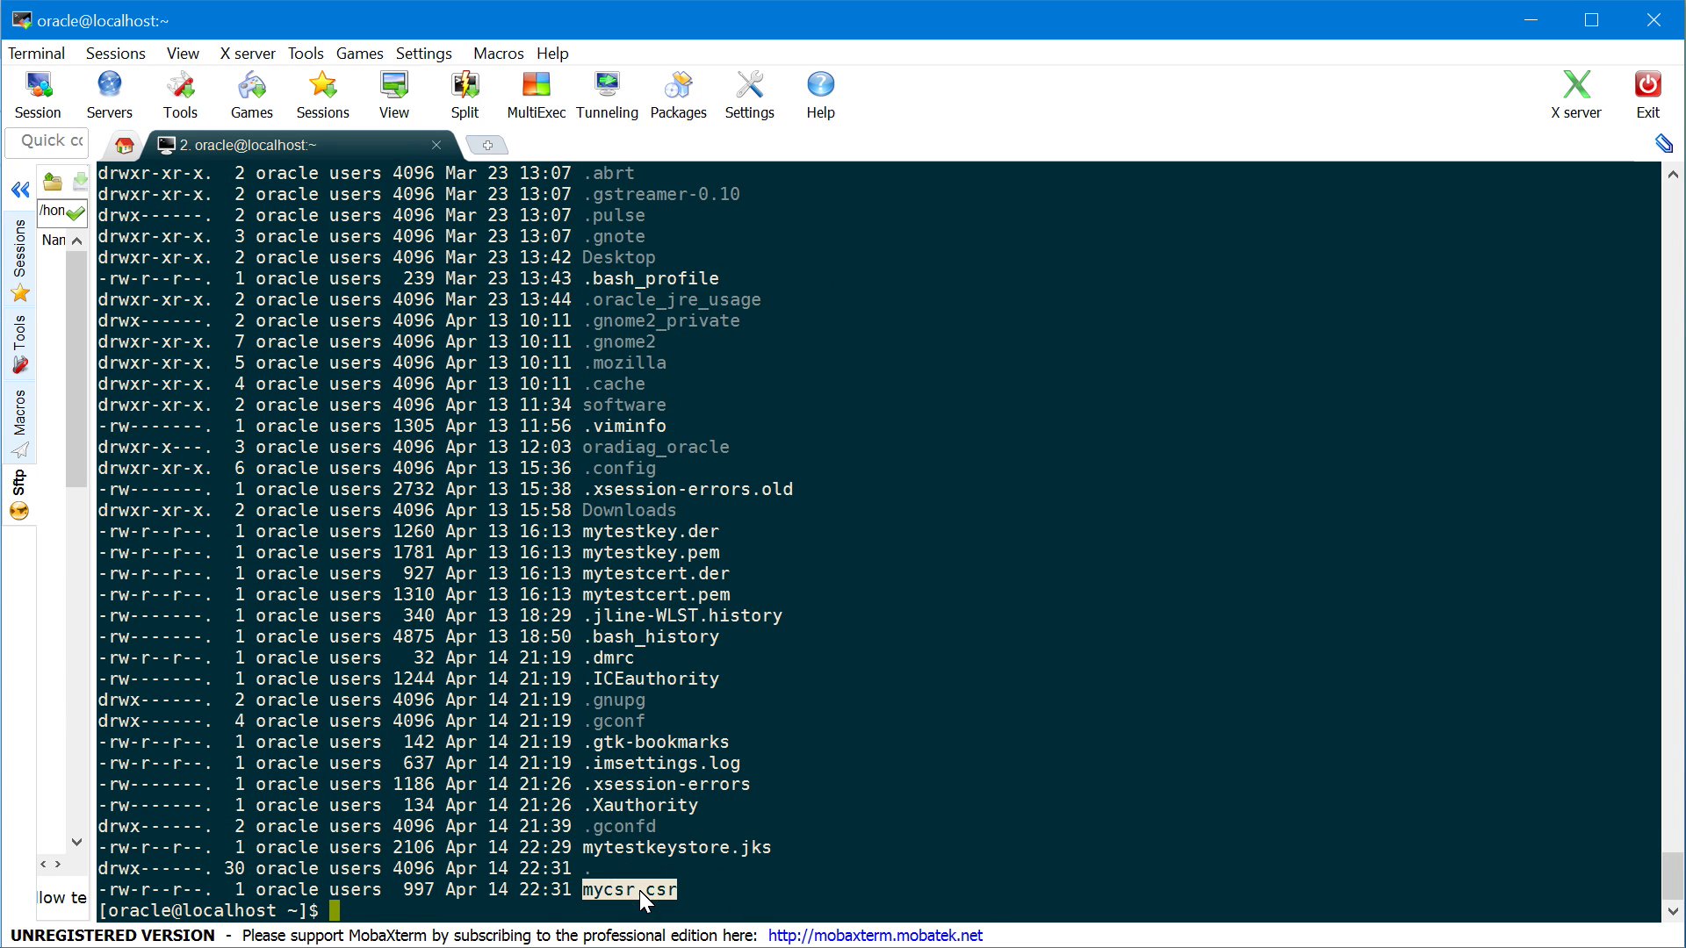
Print mycsr.csr with more and highlight the certificate request block
type("more")
right_click(766, 804)
key("Return")
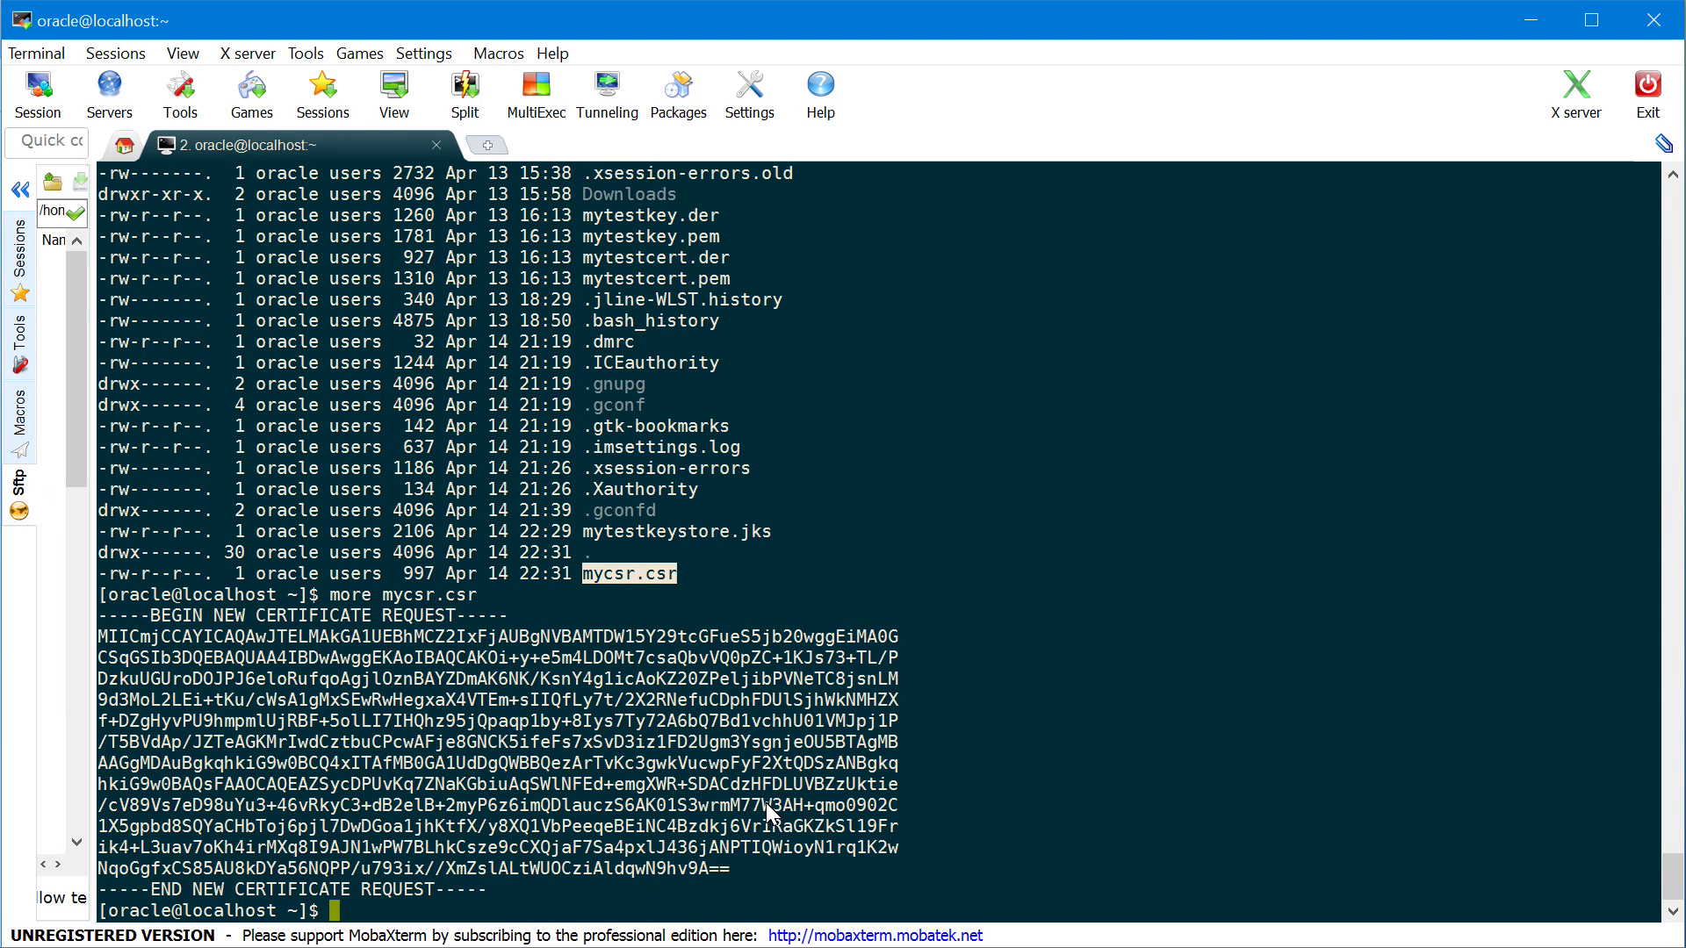
key("Return")
key("Return")
key("Return")
key("Return")
key("Return")
key("Return")
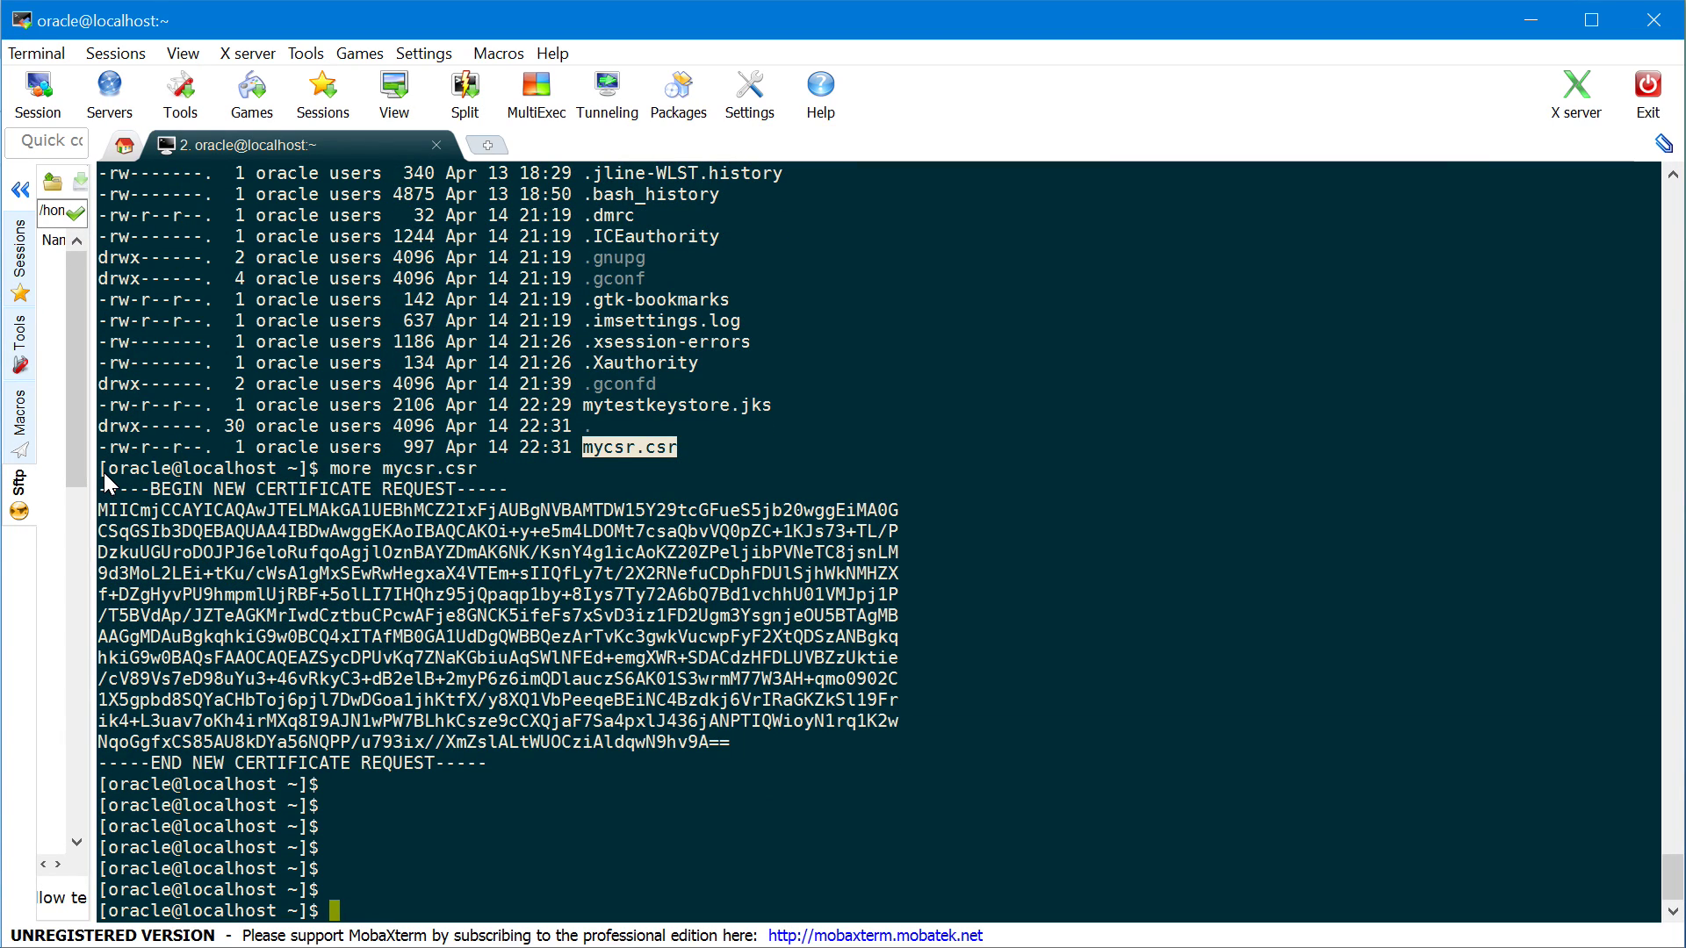
left_click_drag(103, 472, 638, 778)
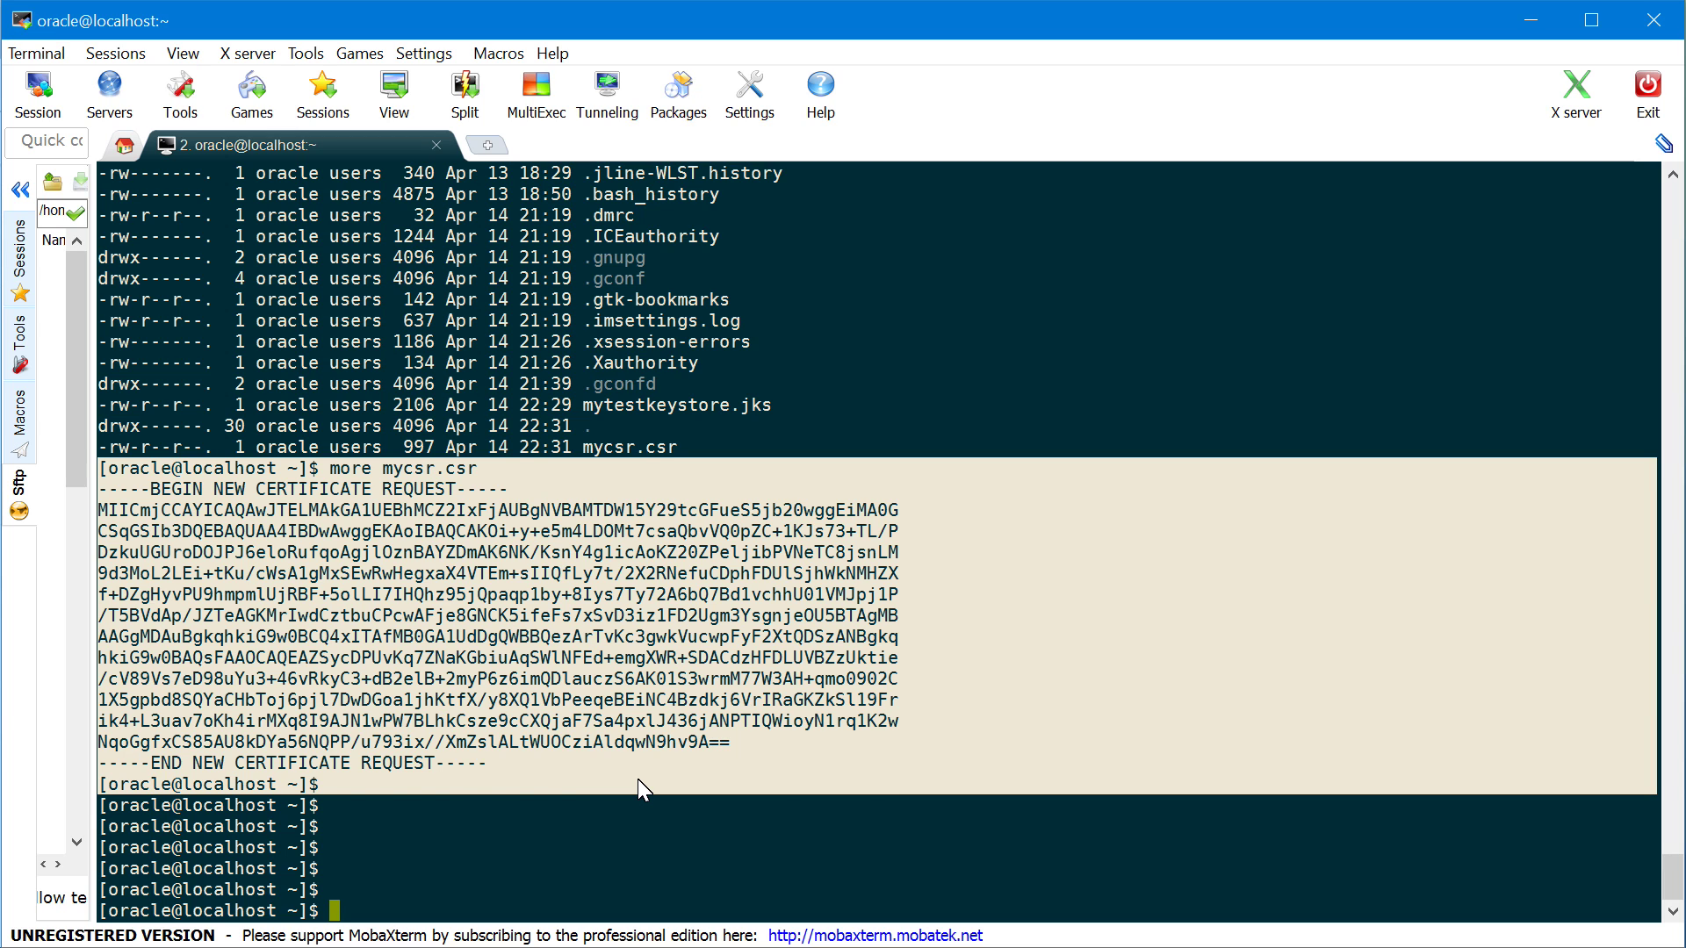
left_click(638, 779)
key("Return")
key("Return")
key("Return")
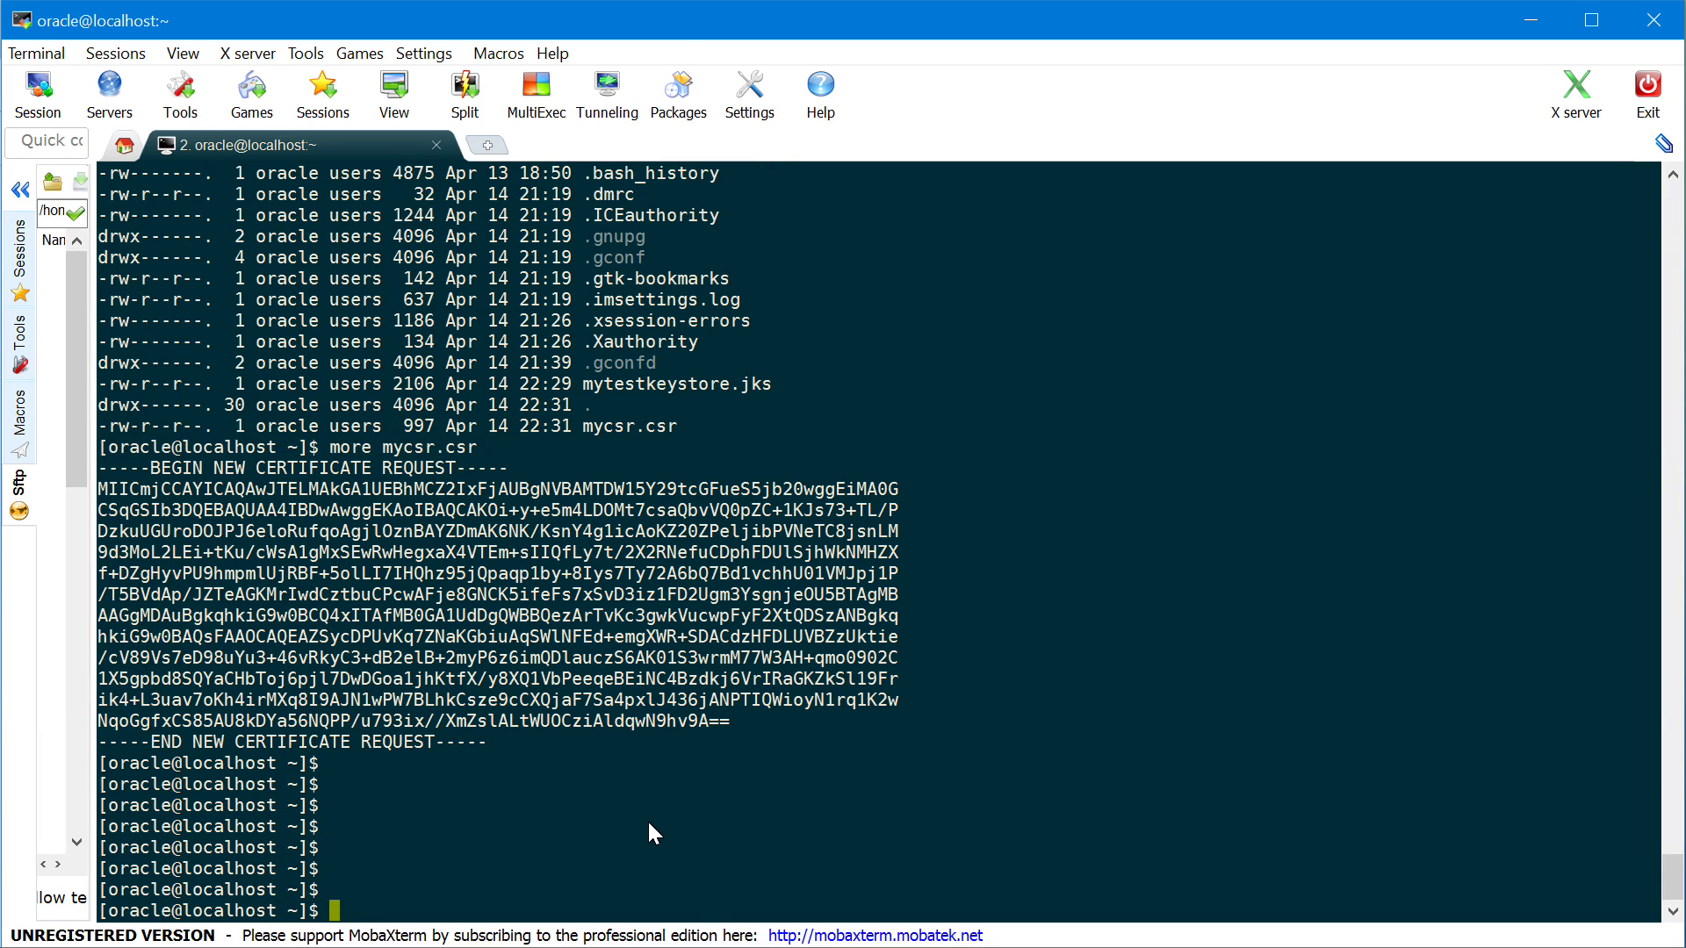
Clear the terminal and run keytool -importcert of mycert.pem, alias mytestalias, into mytestkeystore.jsk
type("clear")
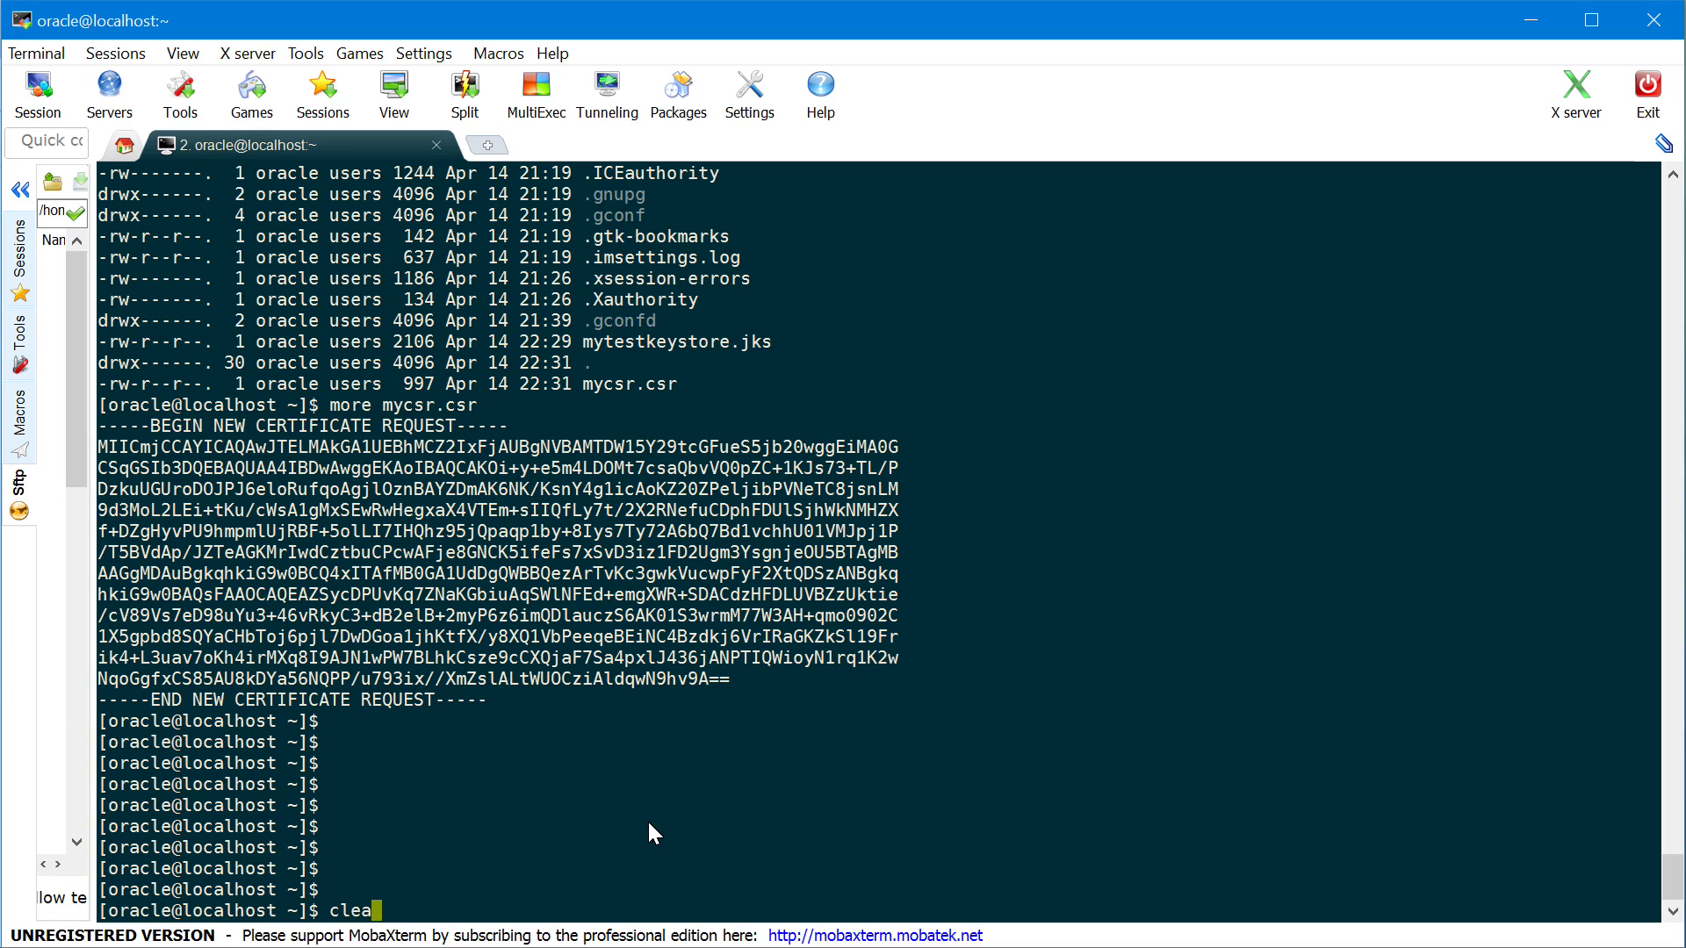
key("Return")
key("Return")
key("Return")
key("Return")
type("keyt")
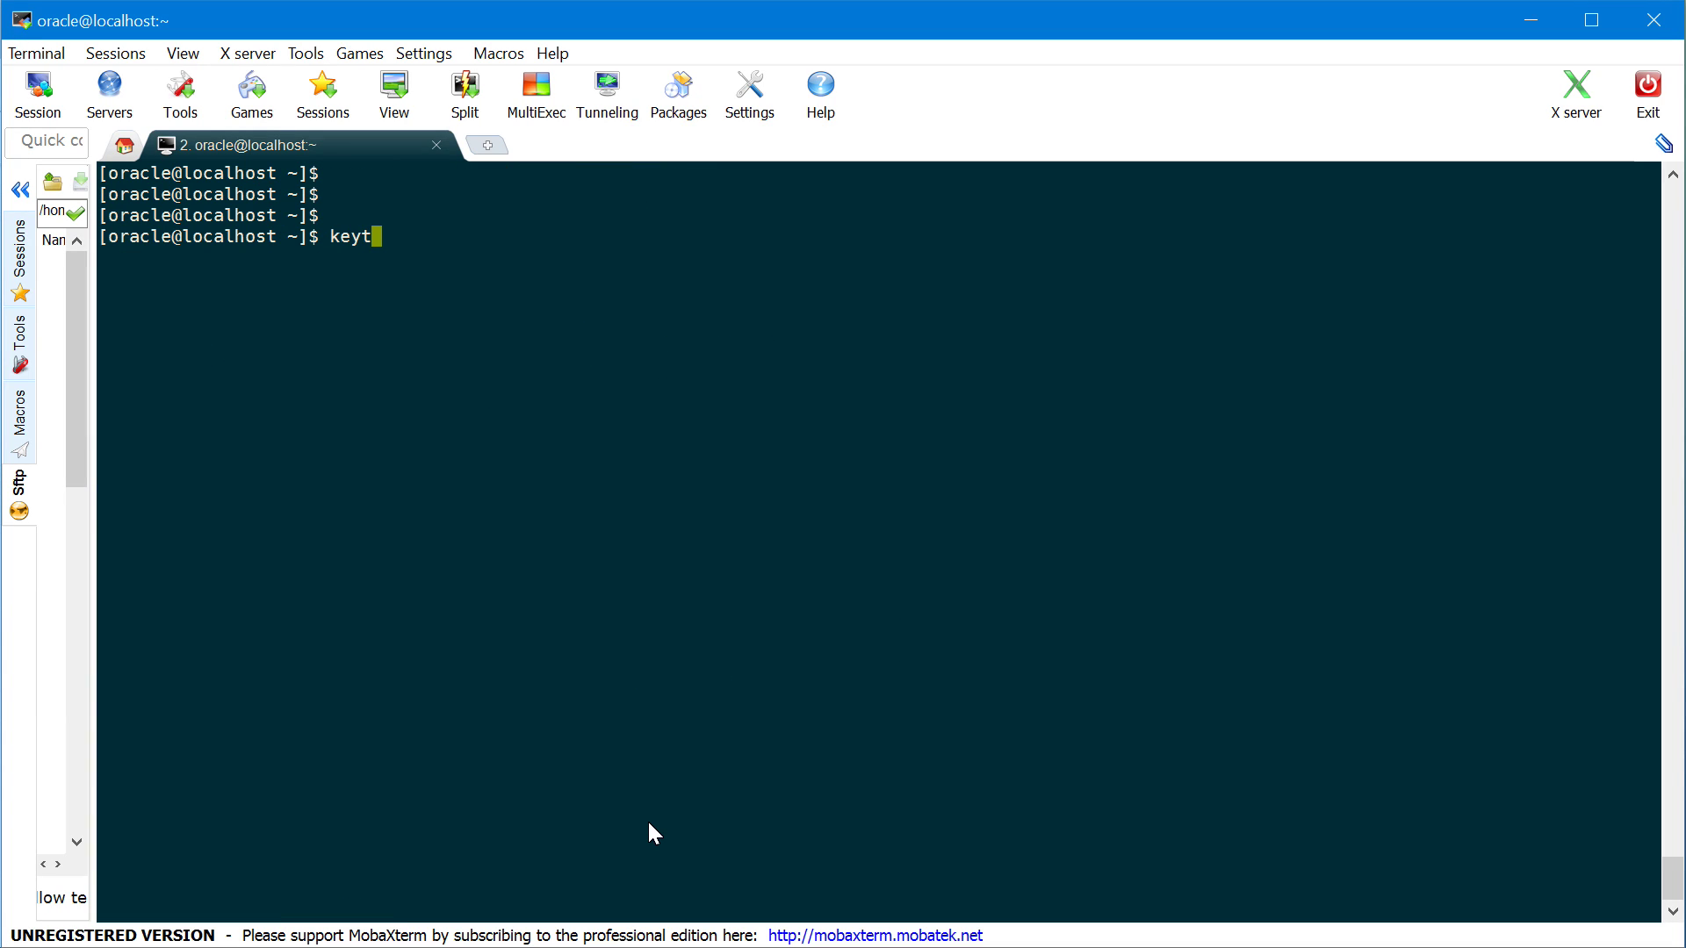
type("ool -importcert -f")
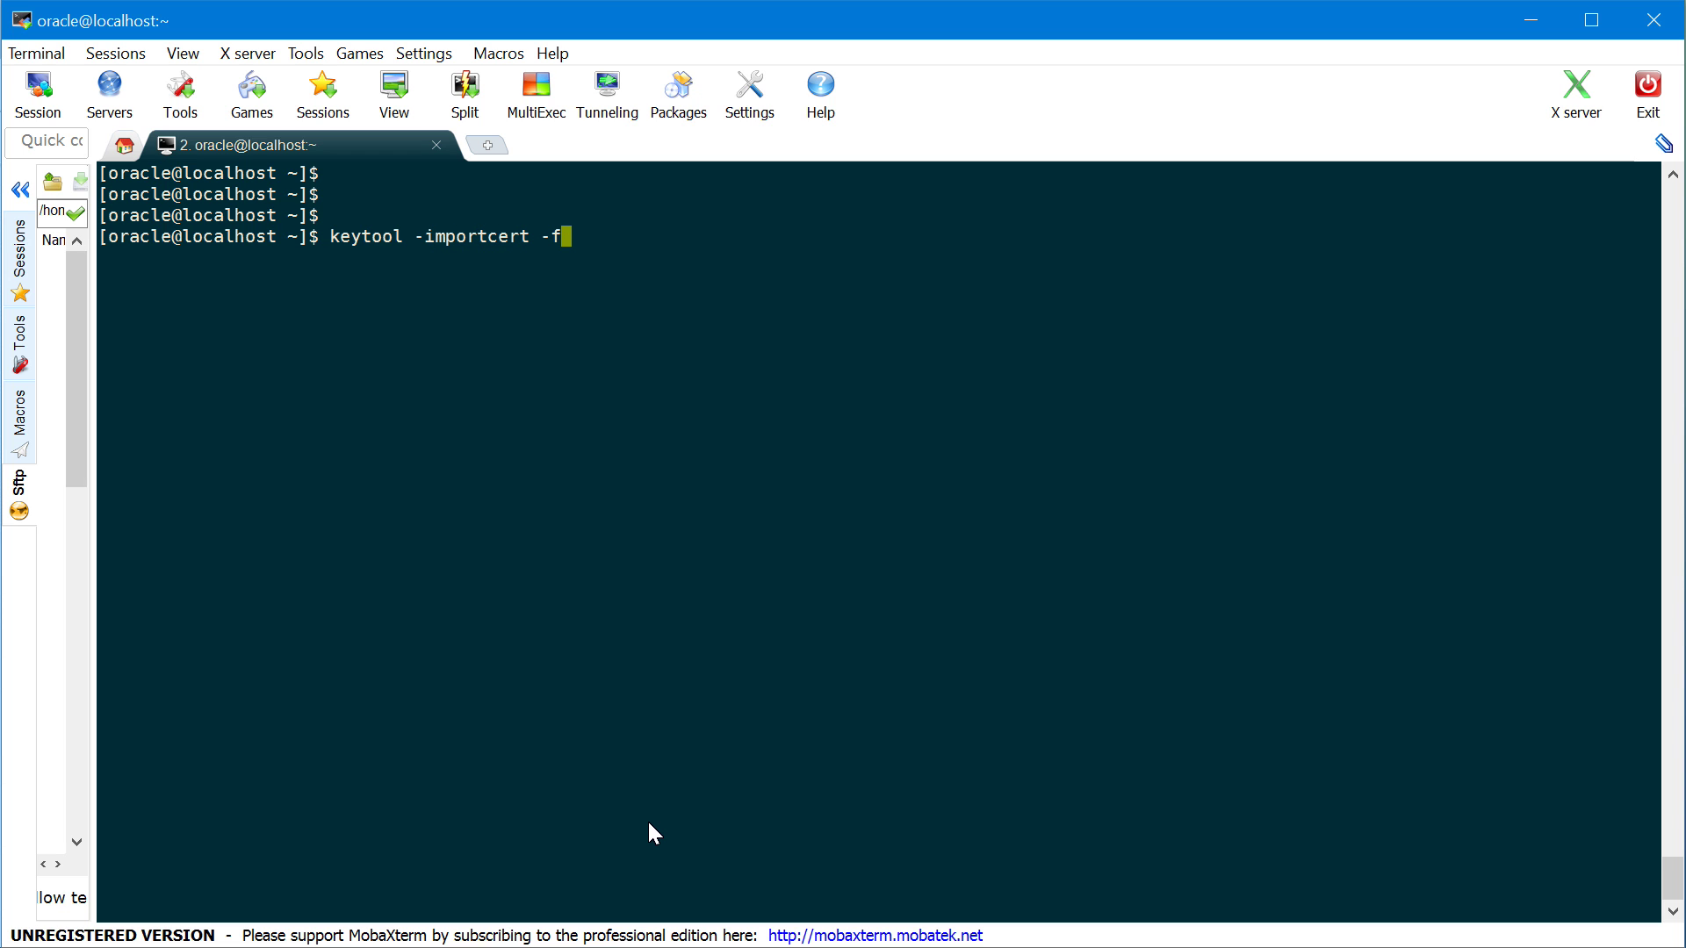
type("ile")
type(" mycert")
type(".cer")
key("BackSpace")
key("BackSpace")
key("BackSpace")
type("pem -alias")
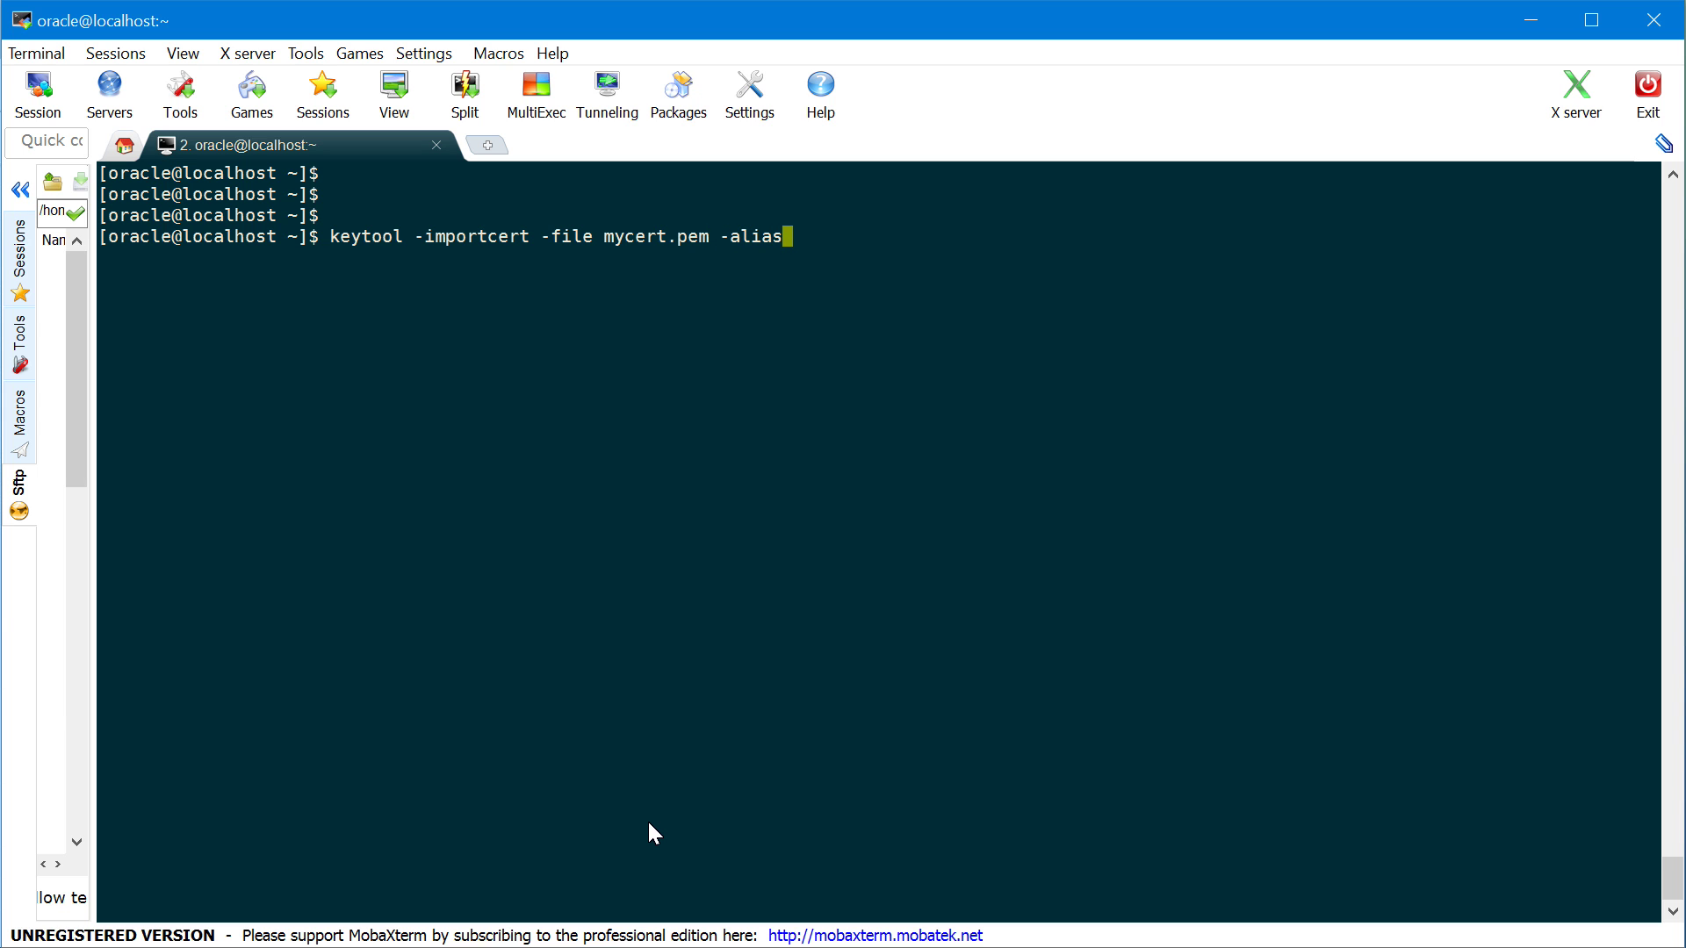
type(" mytestalias")
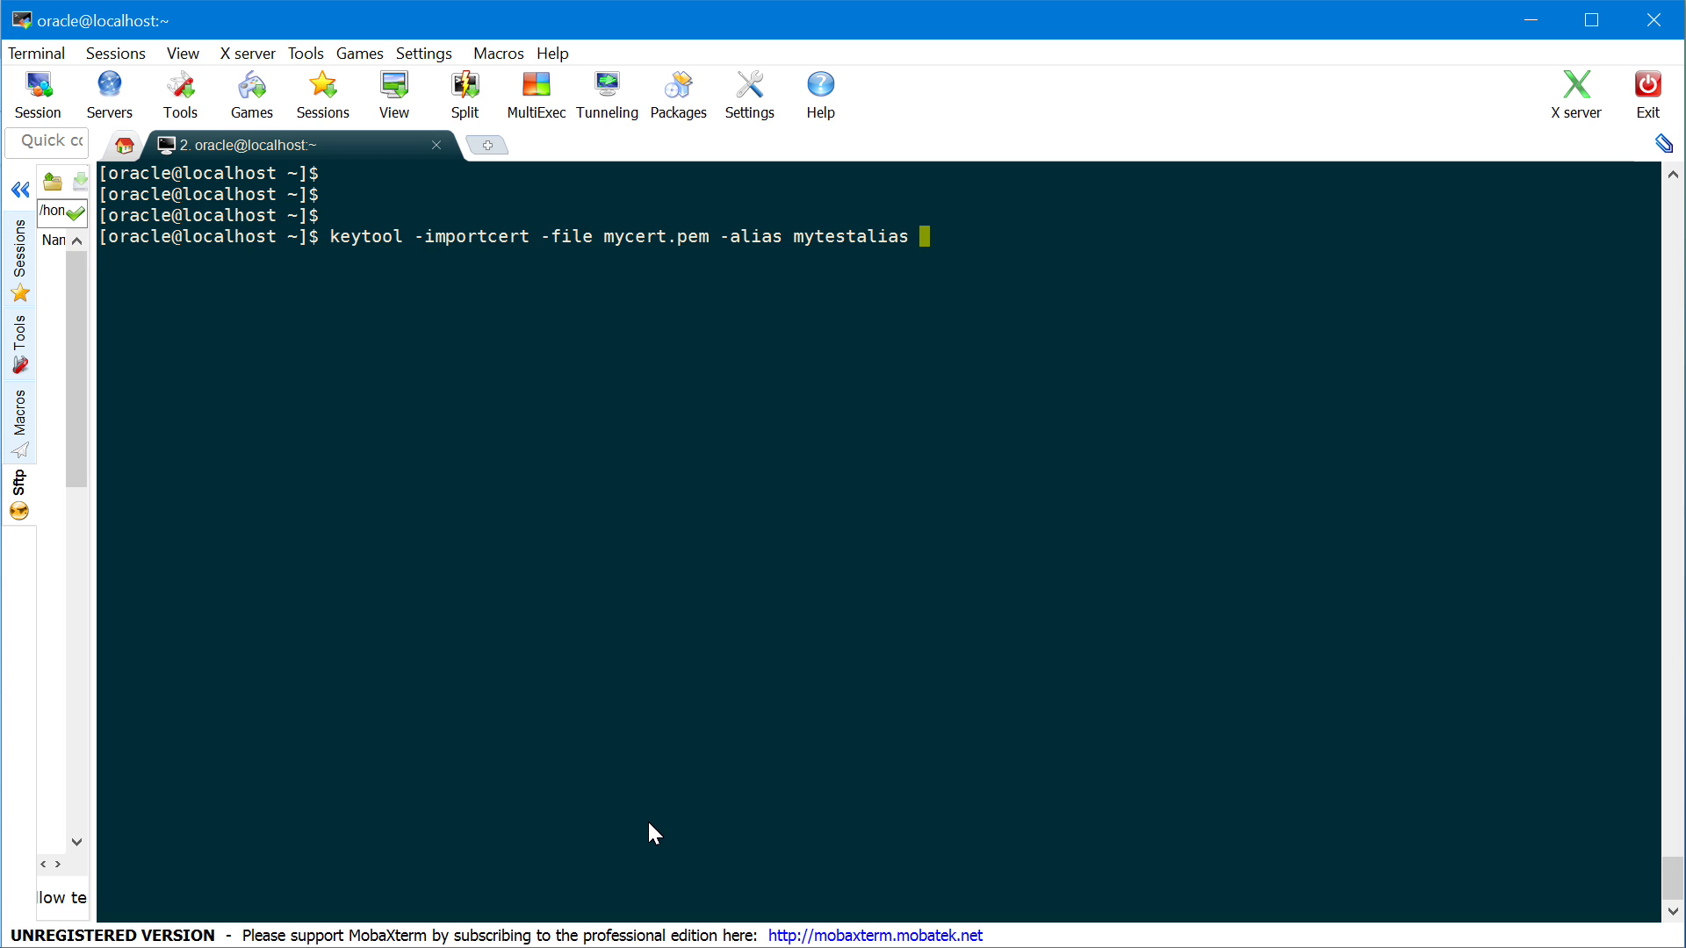
type("-keys")
type("tore")
type(" mytest")
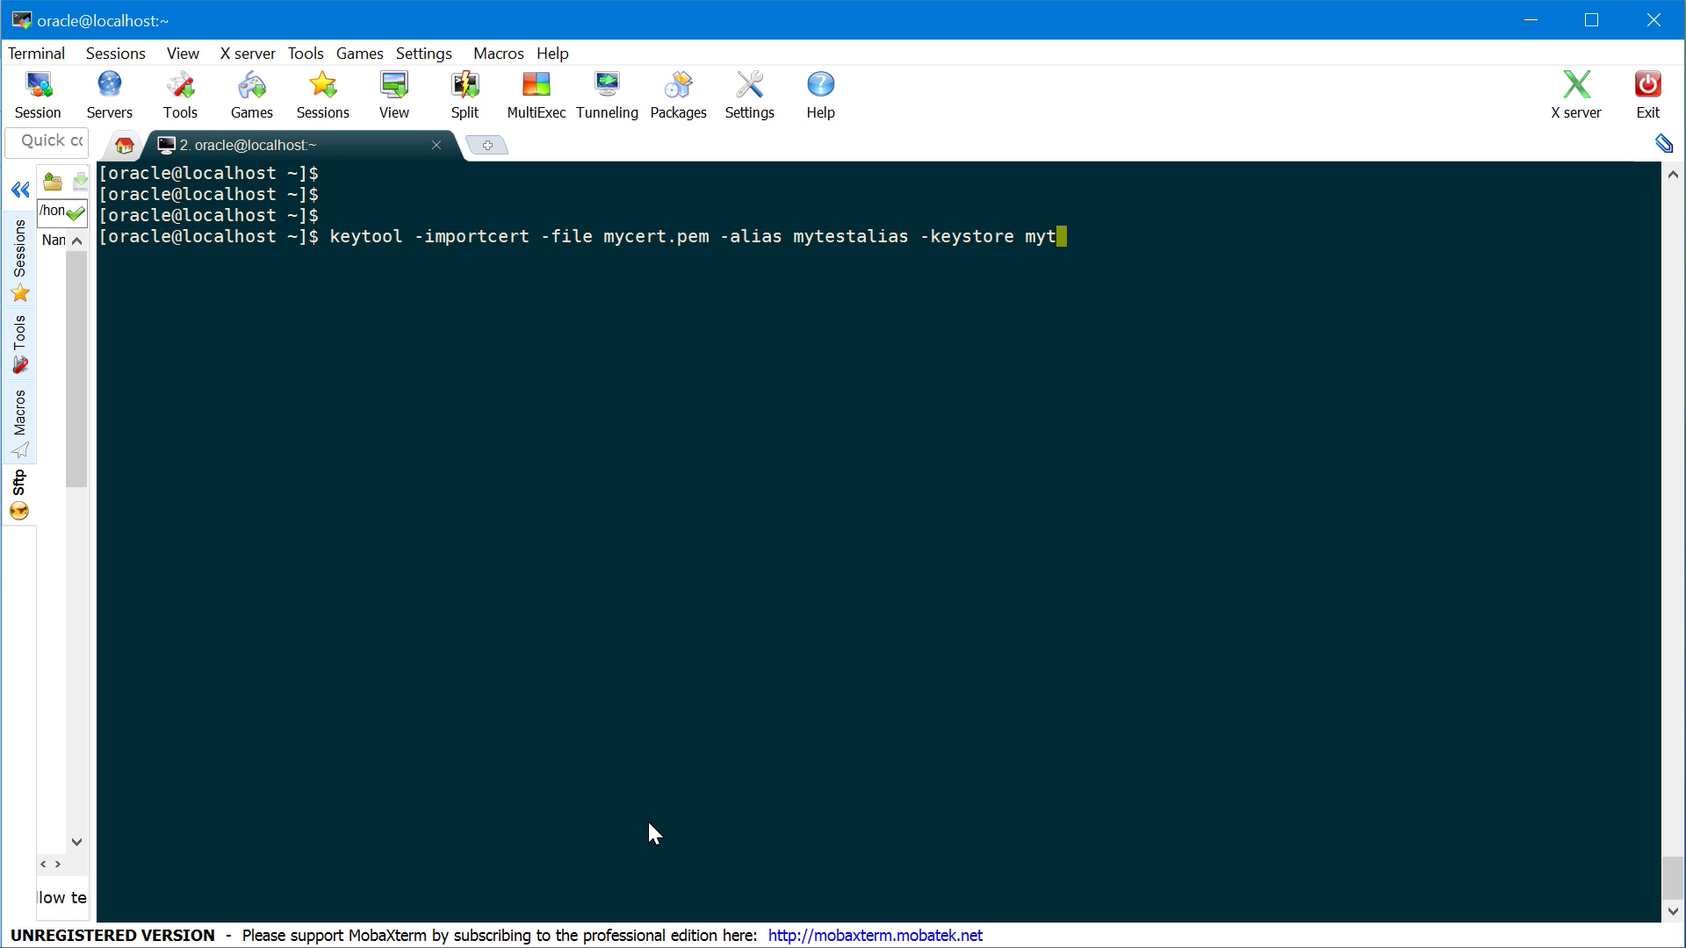
type("keystore.jsk")
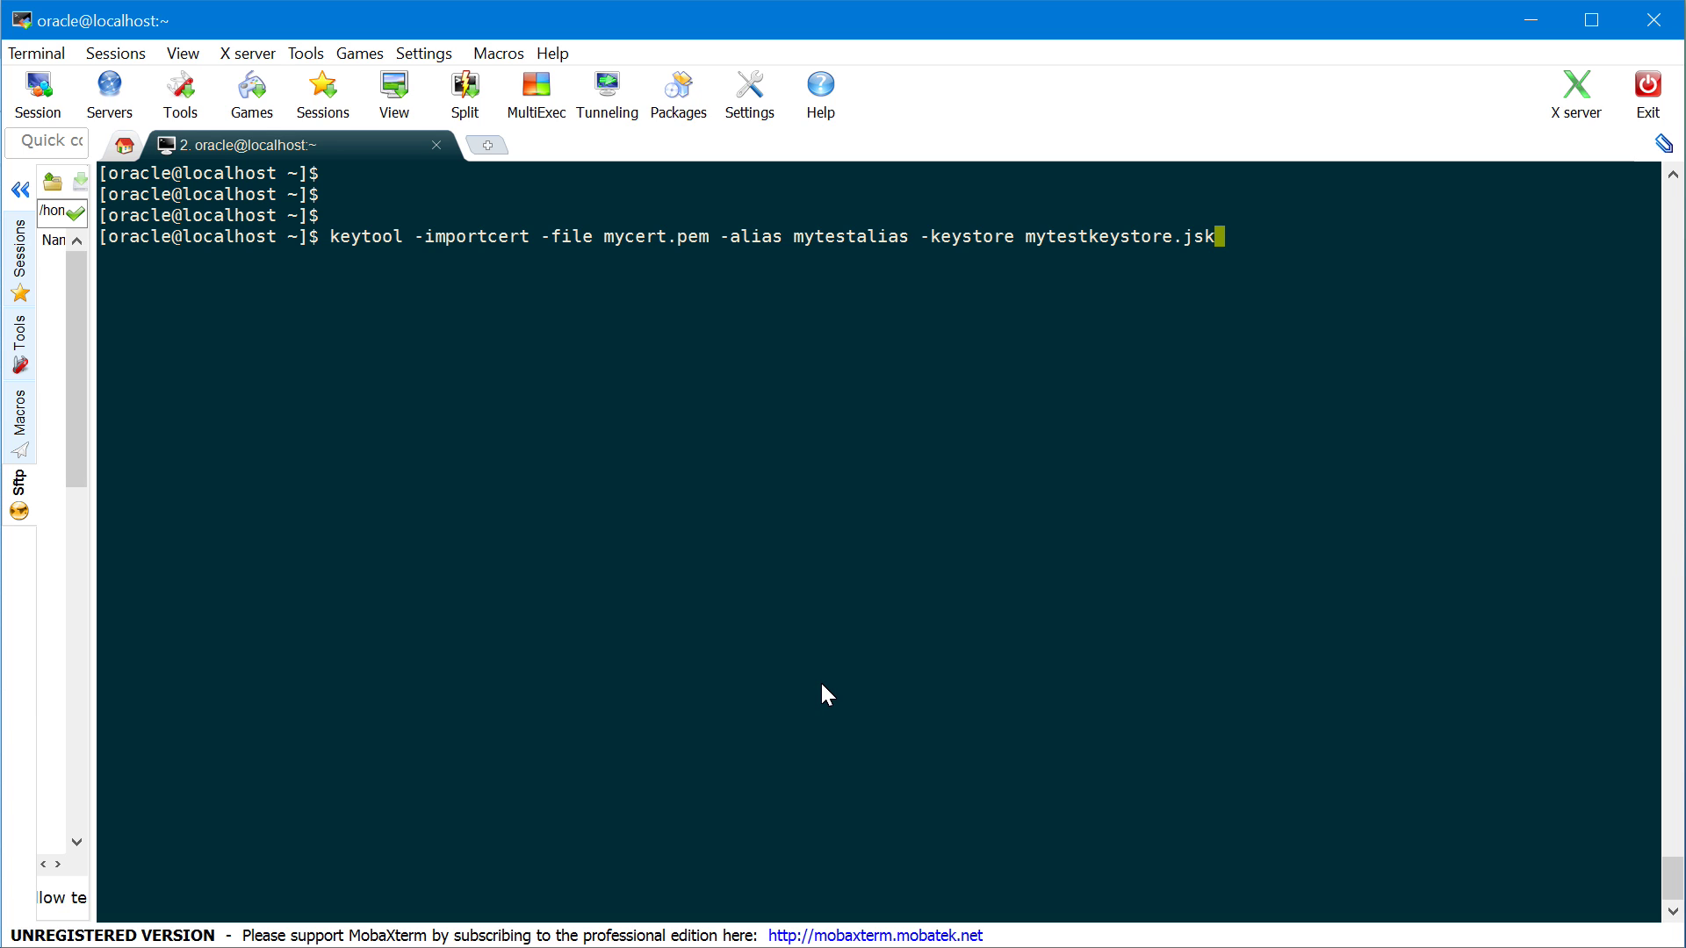
key("Return")
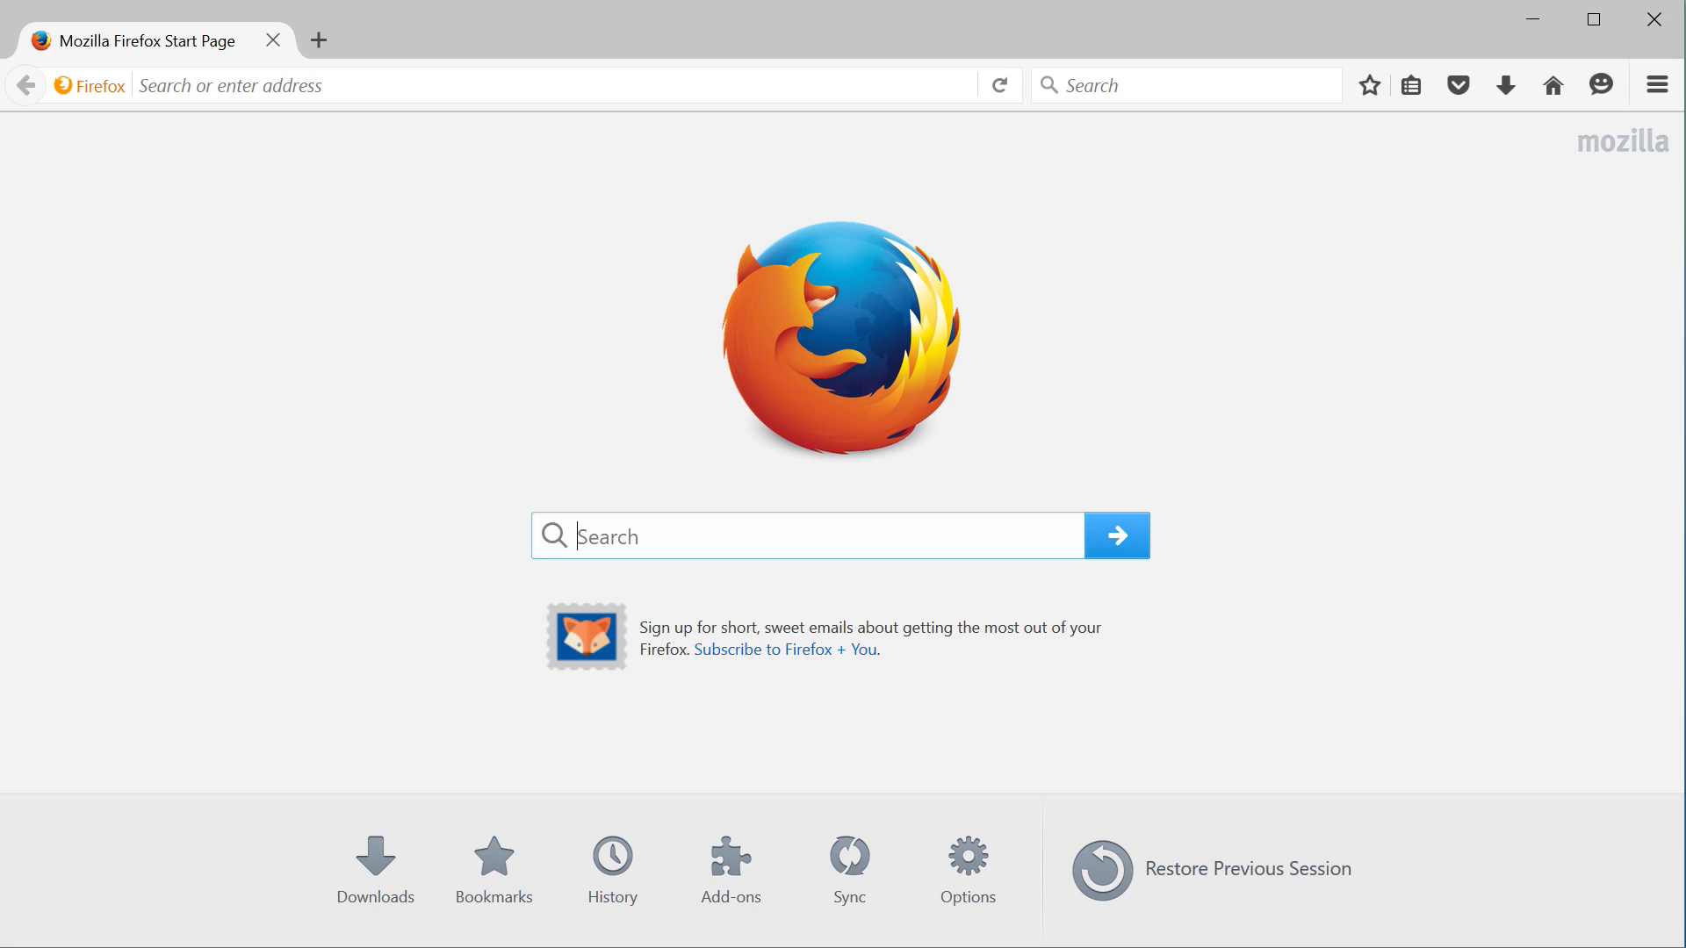
Load 192.168.26.130:7001/console in Firefox
left_click(730, 76)
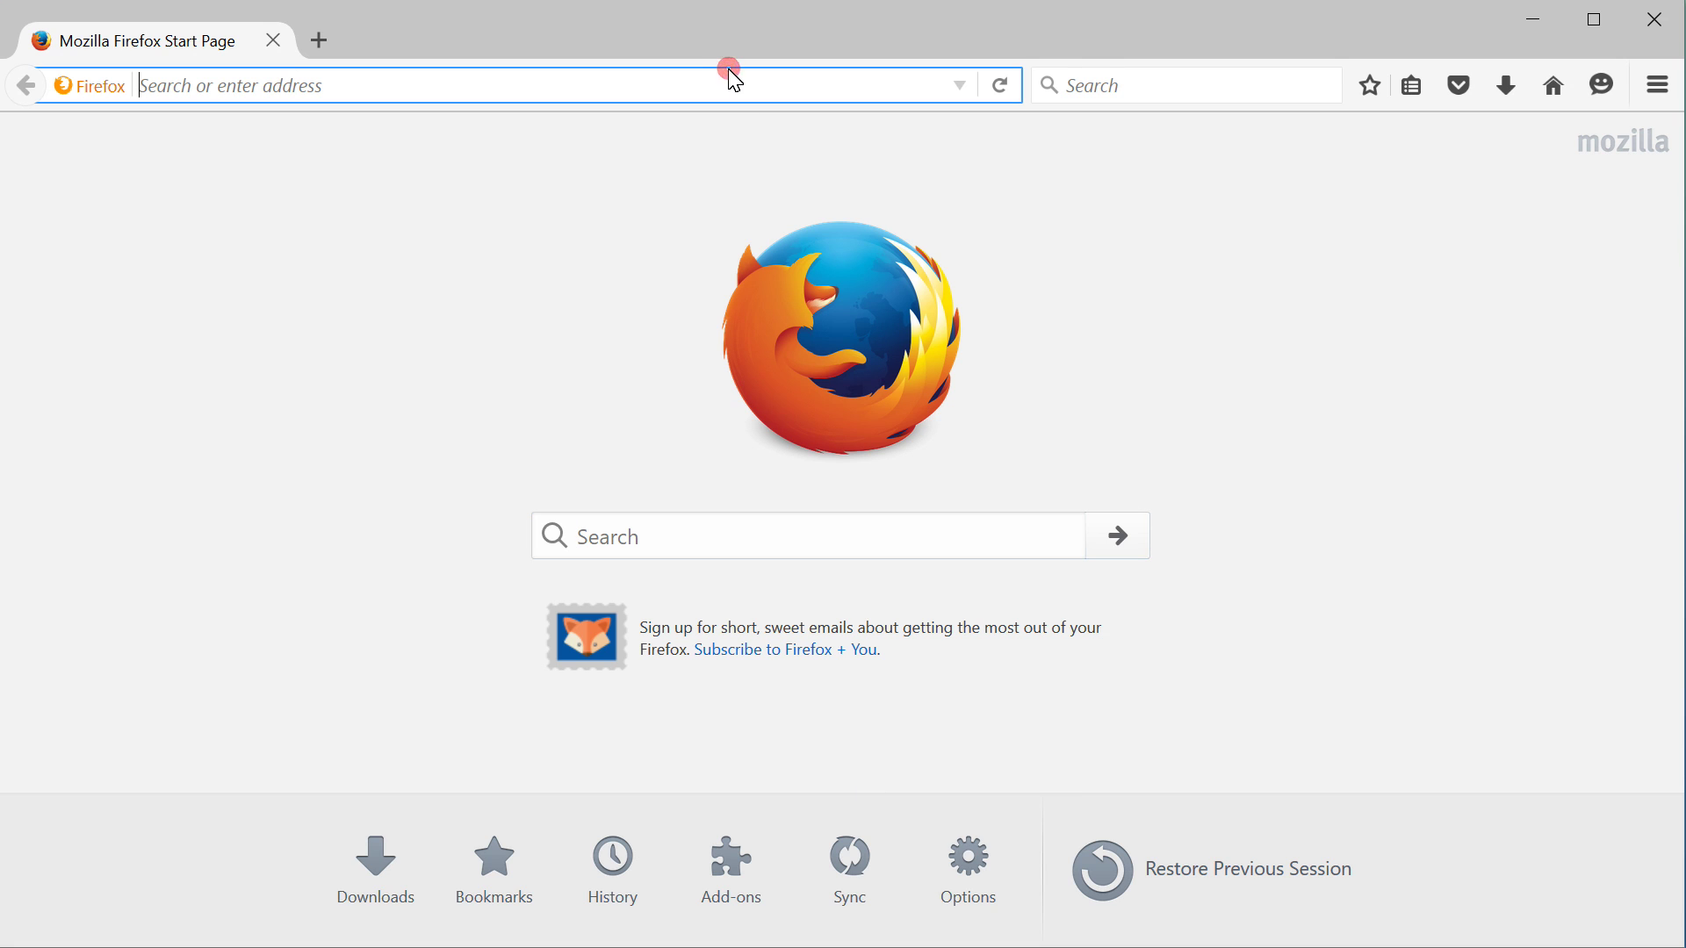
type("192.168.26.1")
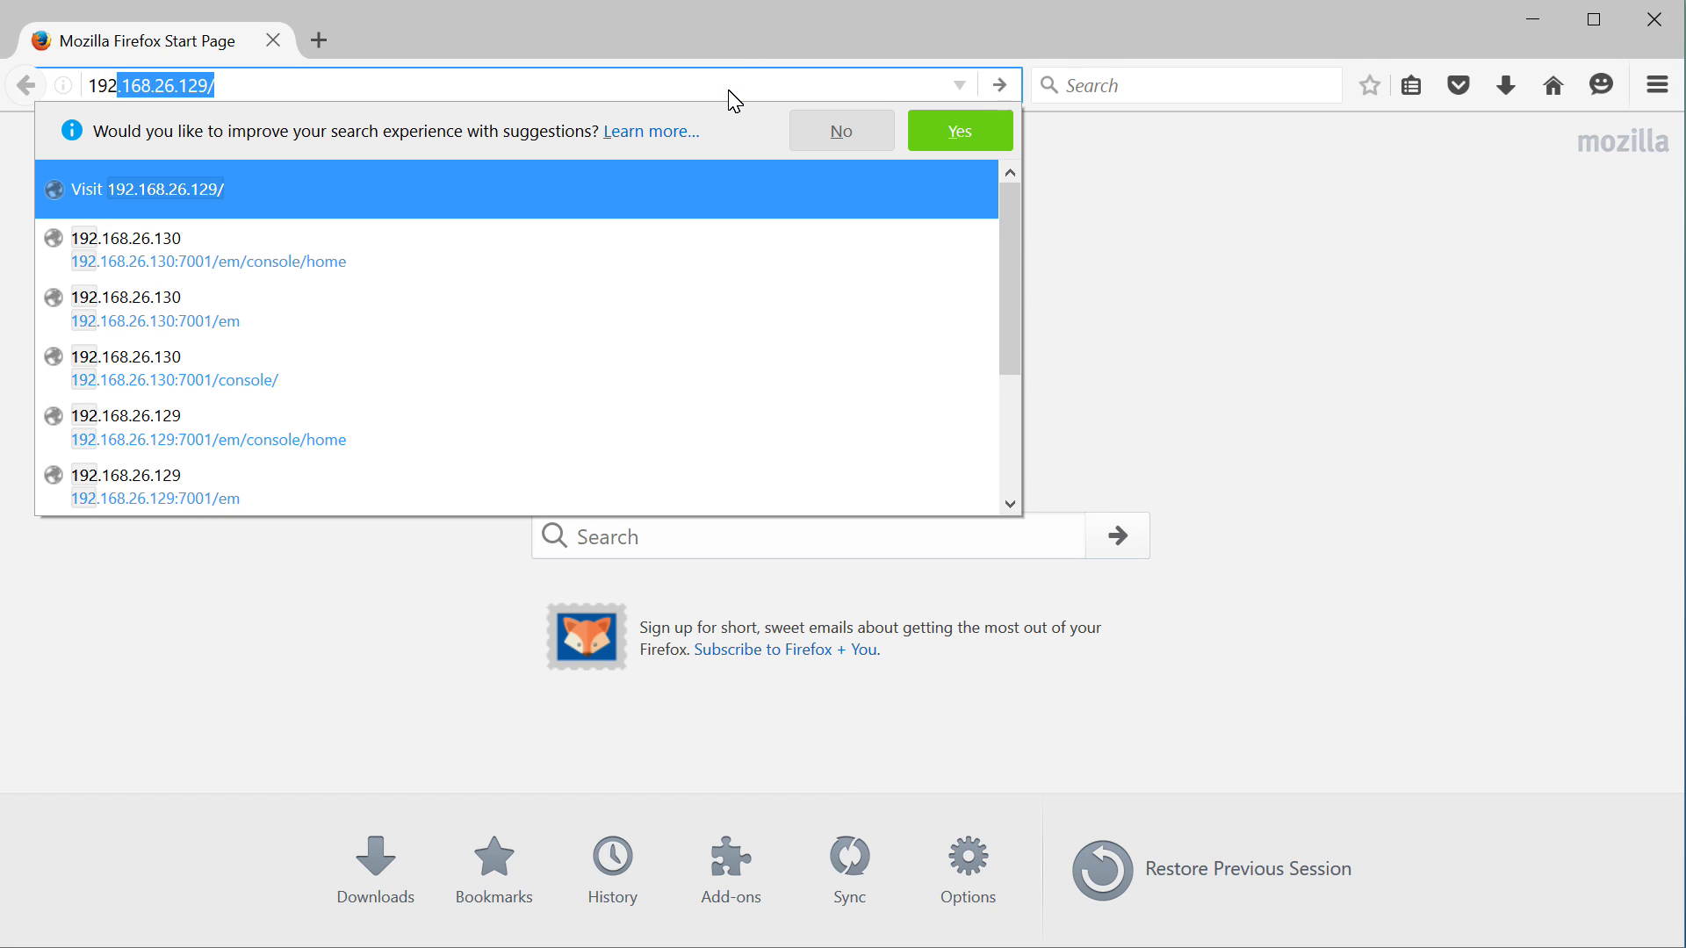
key("Escape")
key("BackSpace")
type("30:")
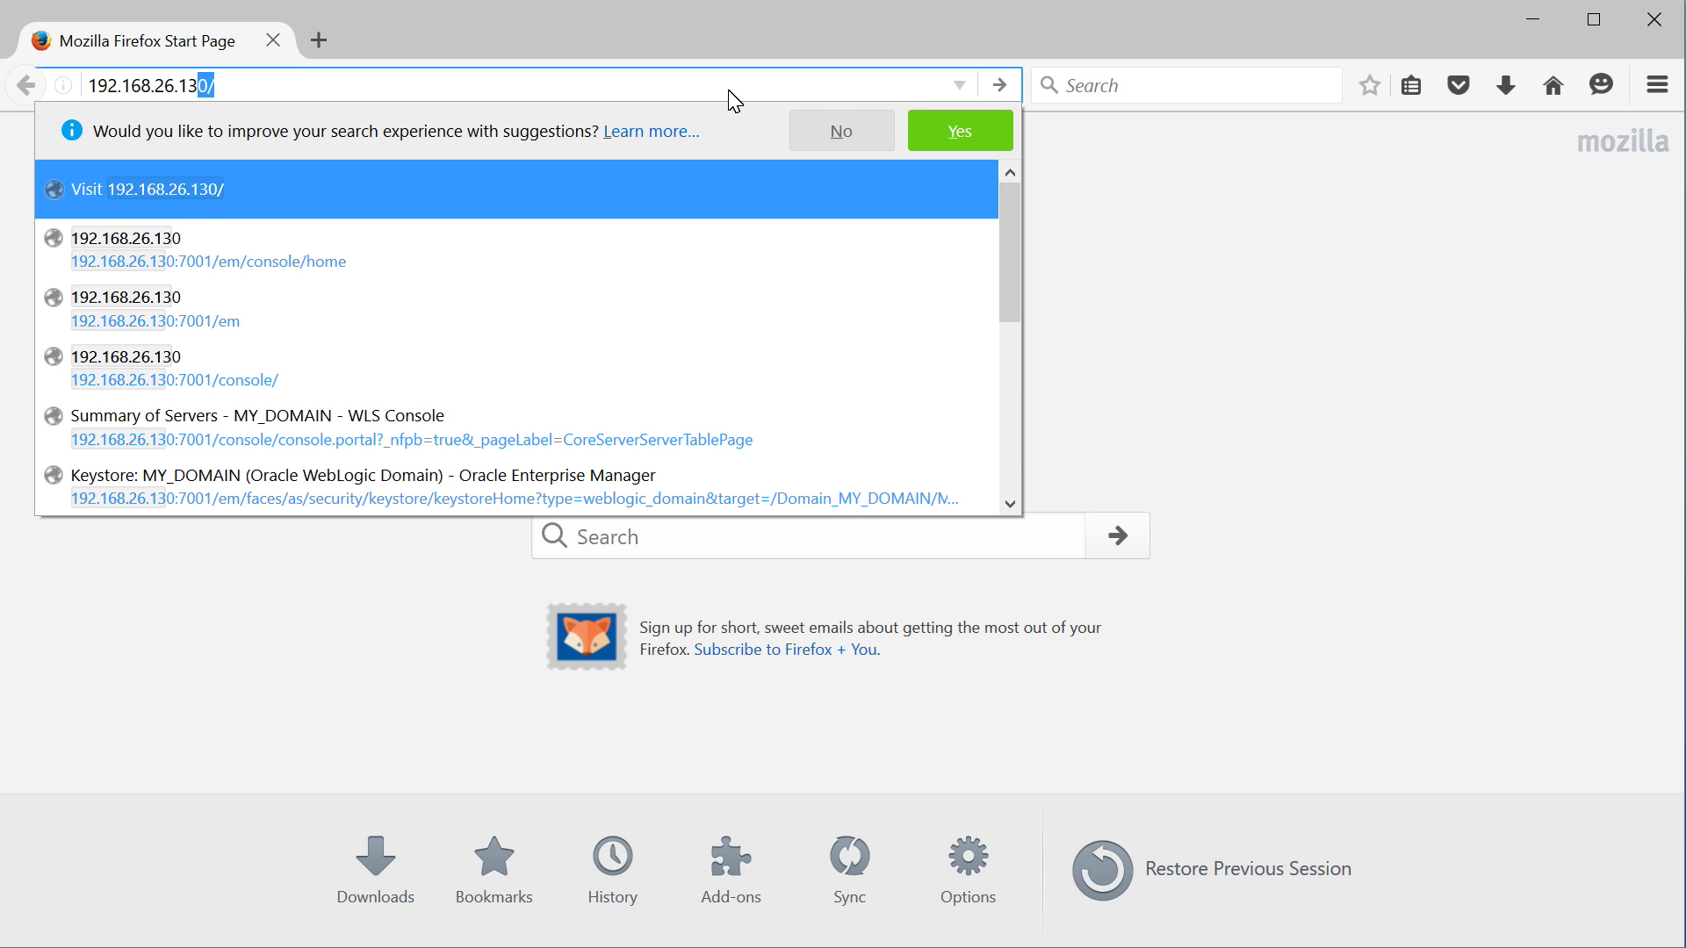
type("700")
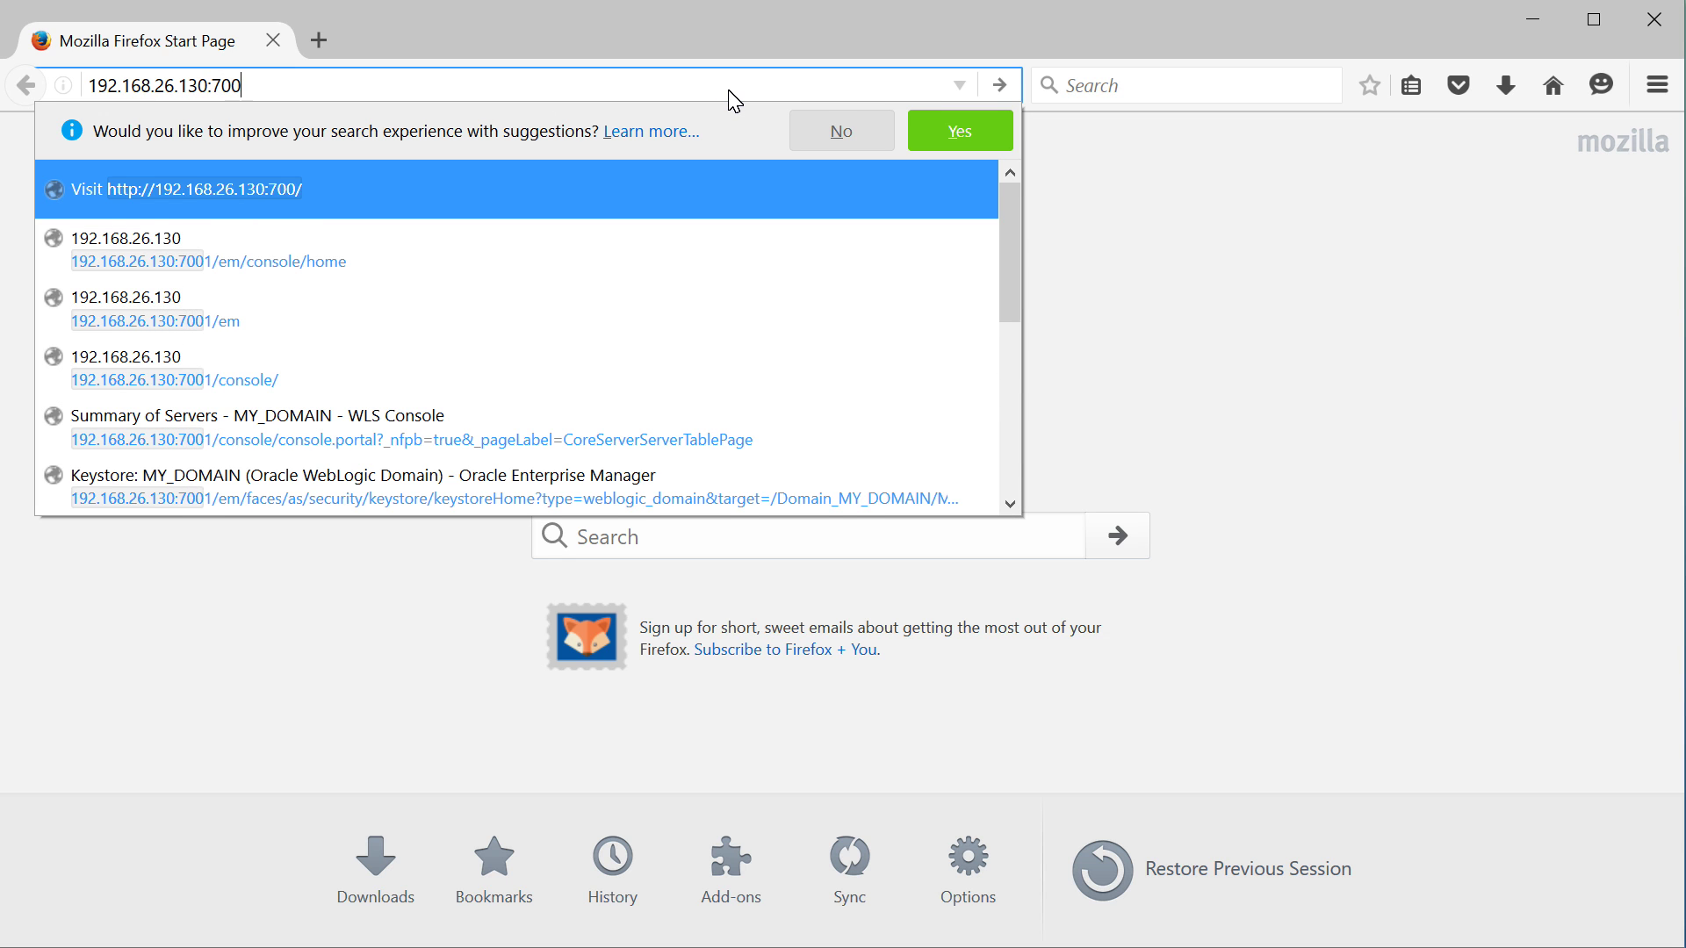
type("1/console")
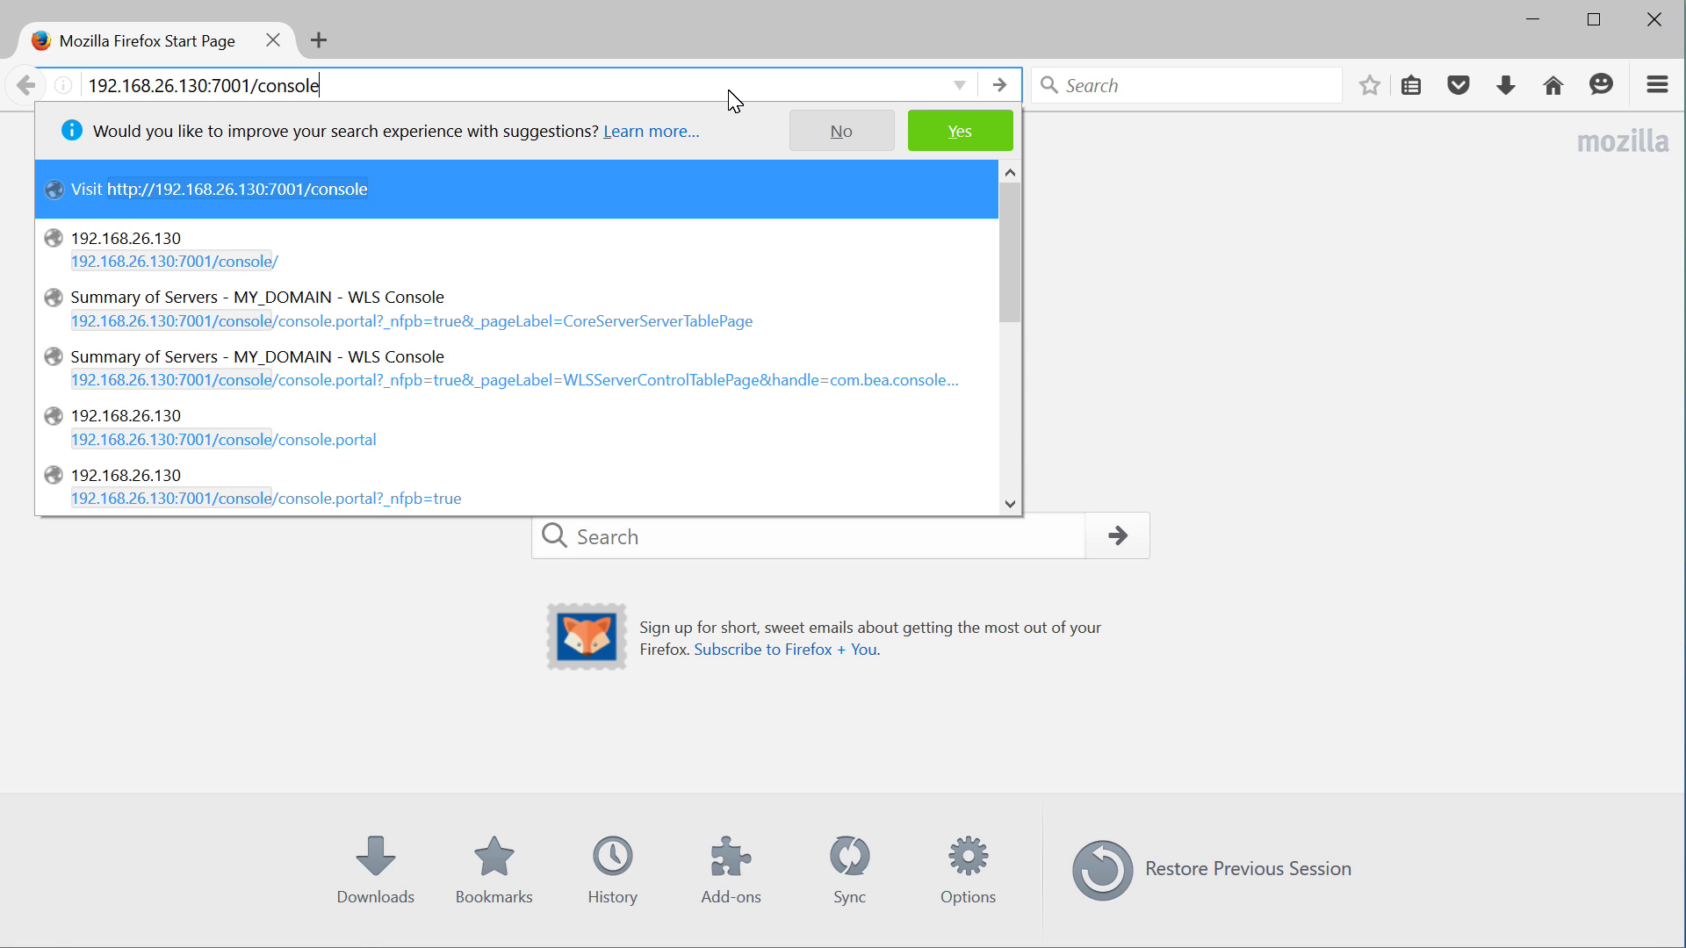
key("Return")
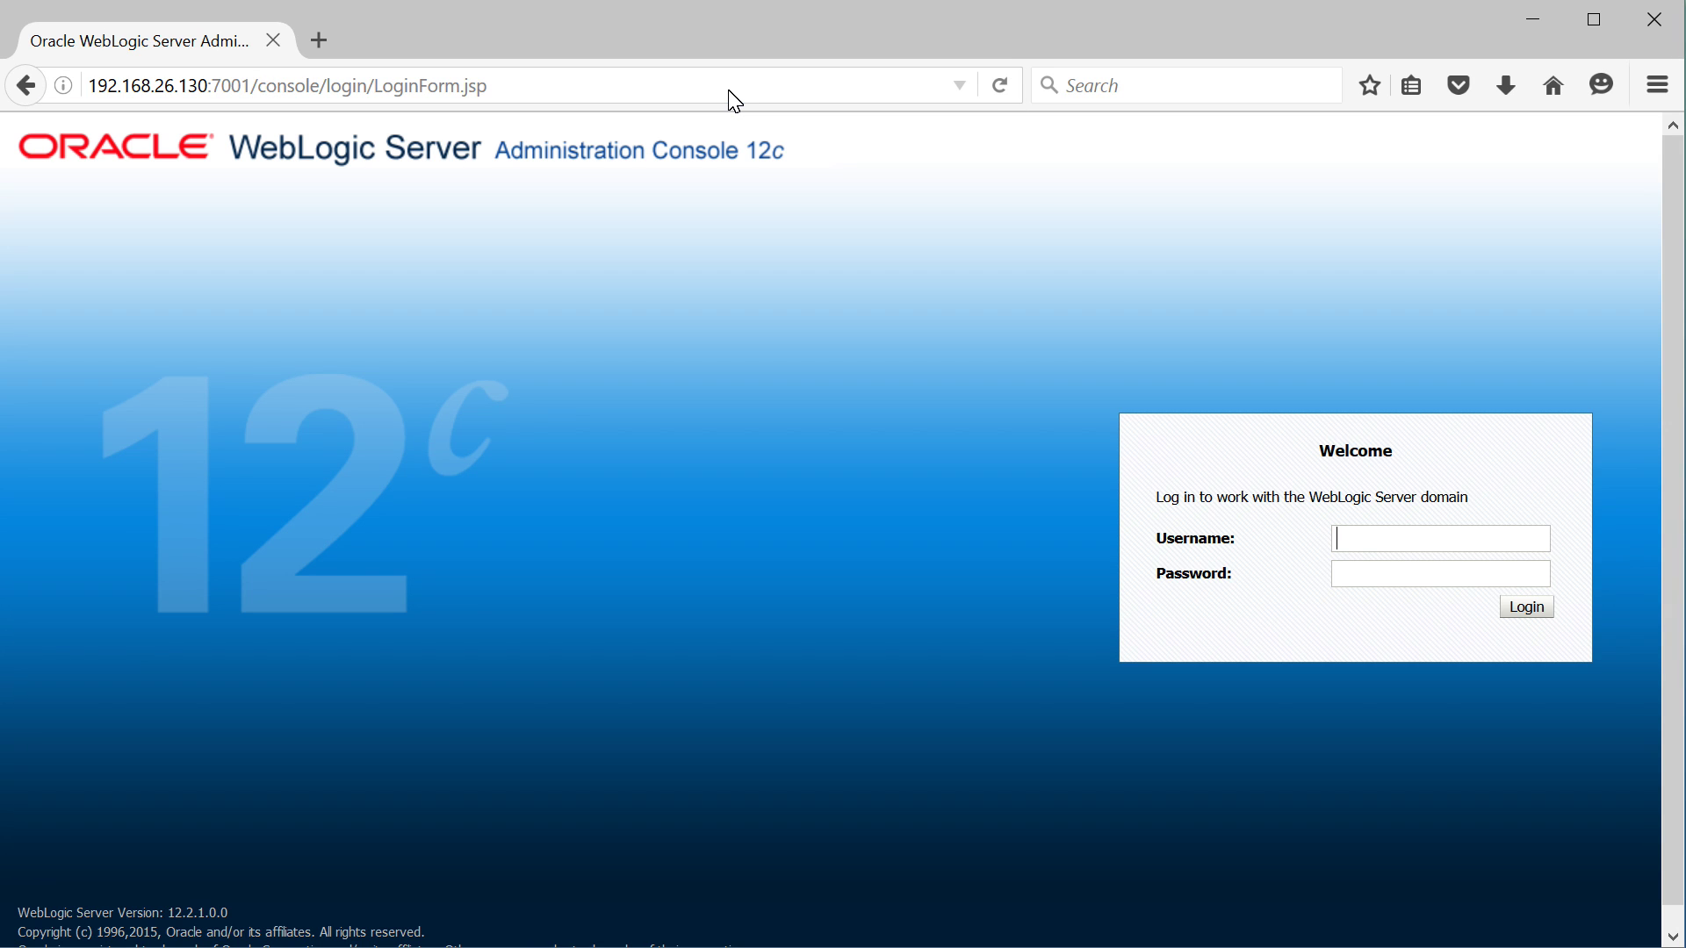
Log in with the admin username and password, declining to save the login
type("weblogic")
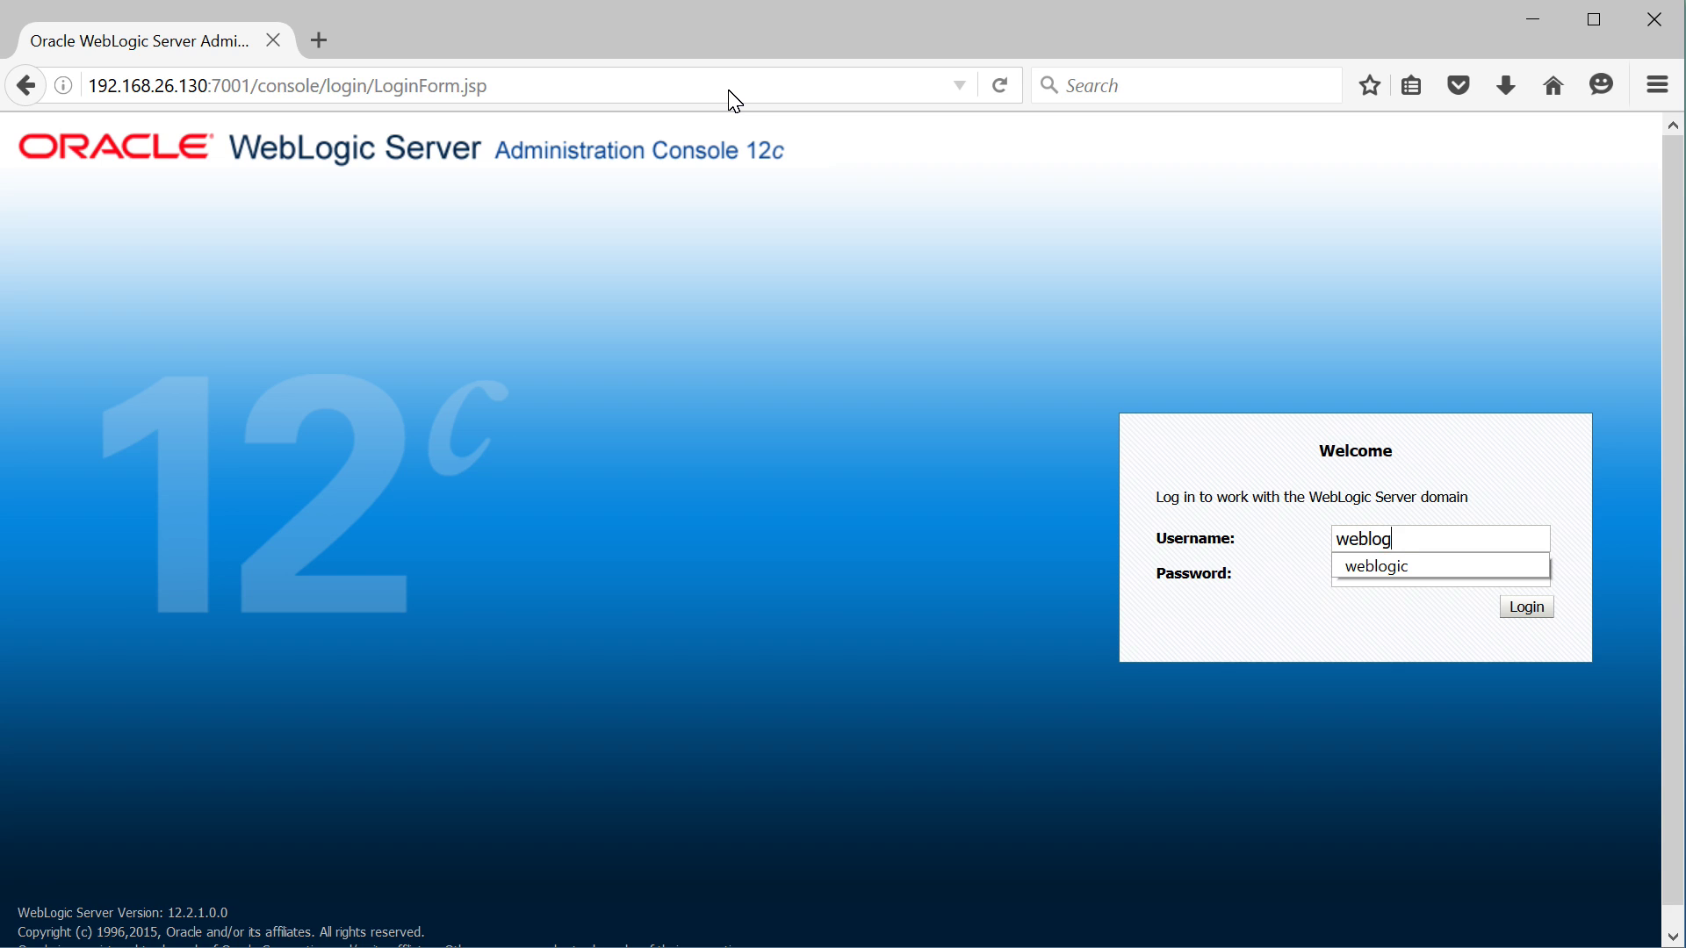
key("Tab")
type("weblogic1")
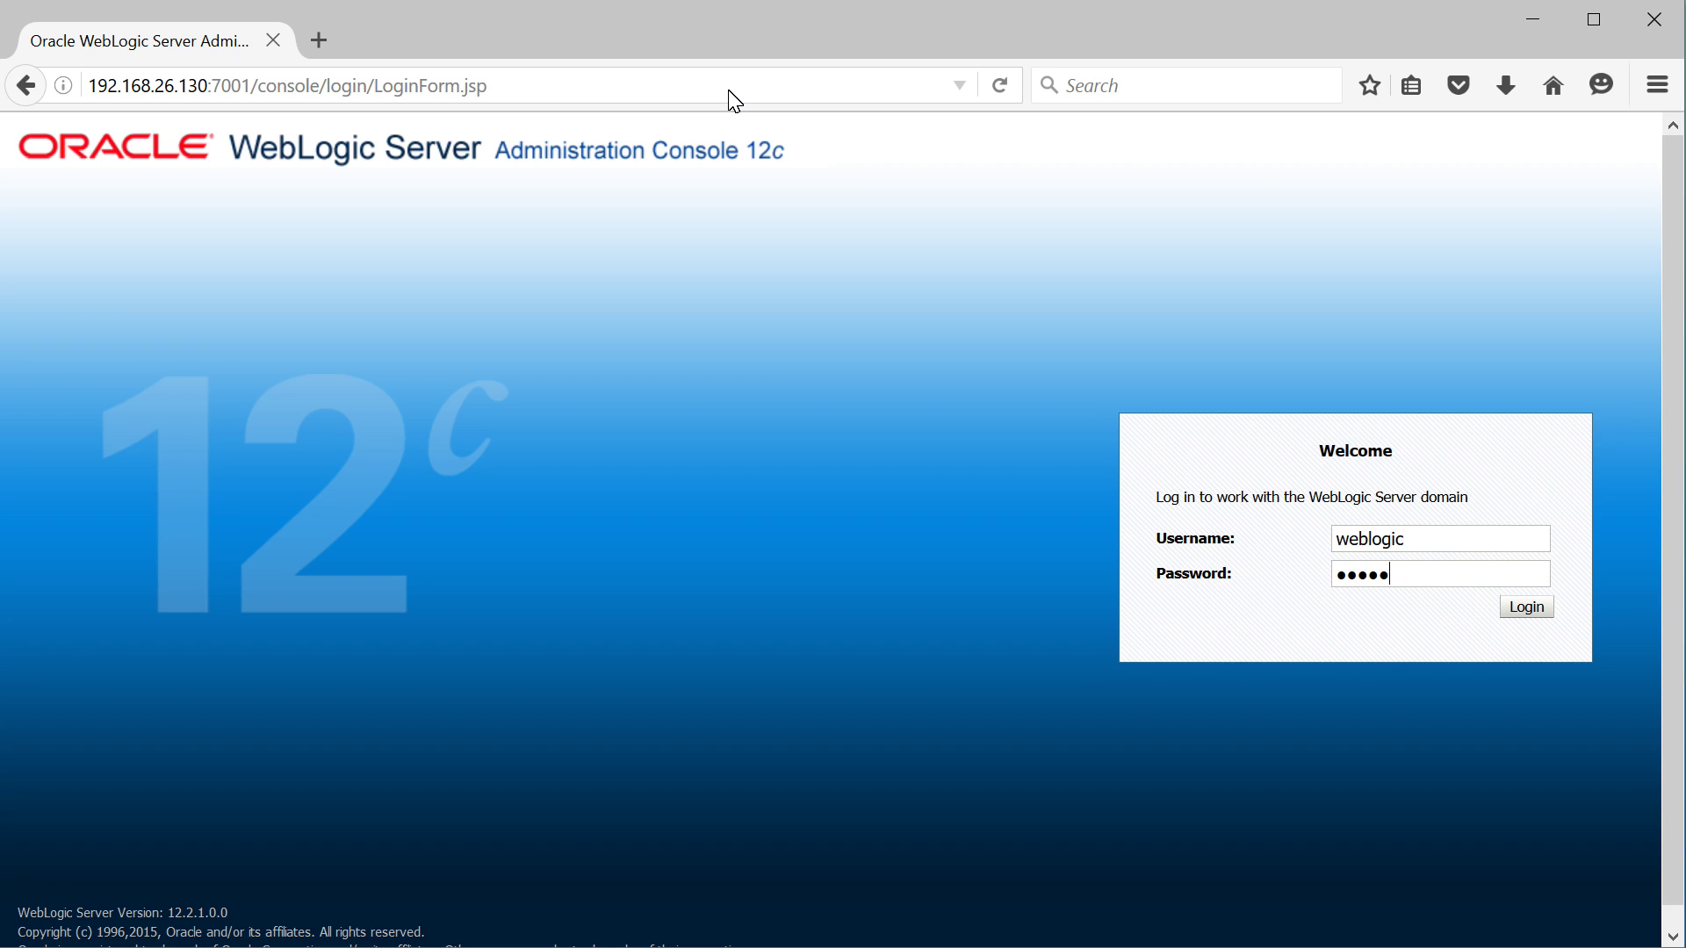
key("Return")
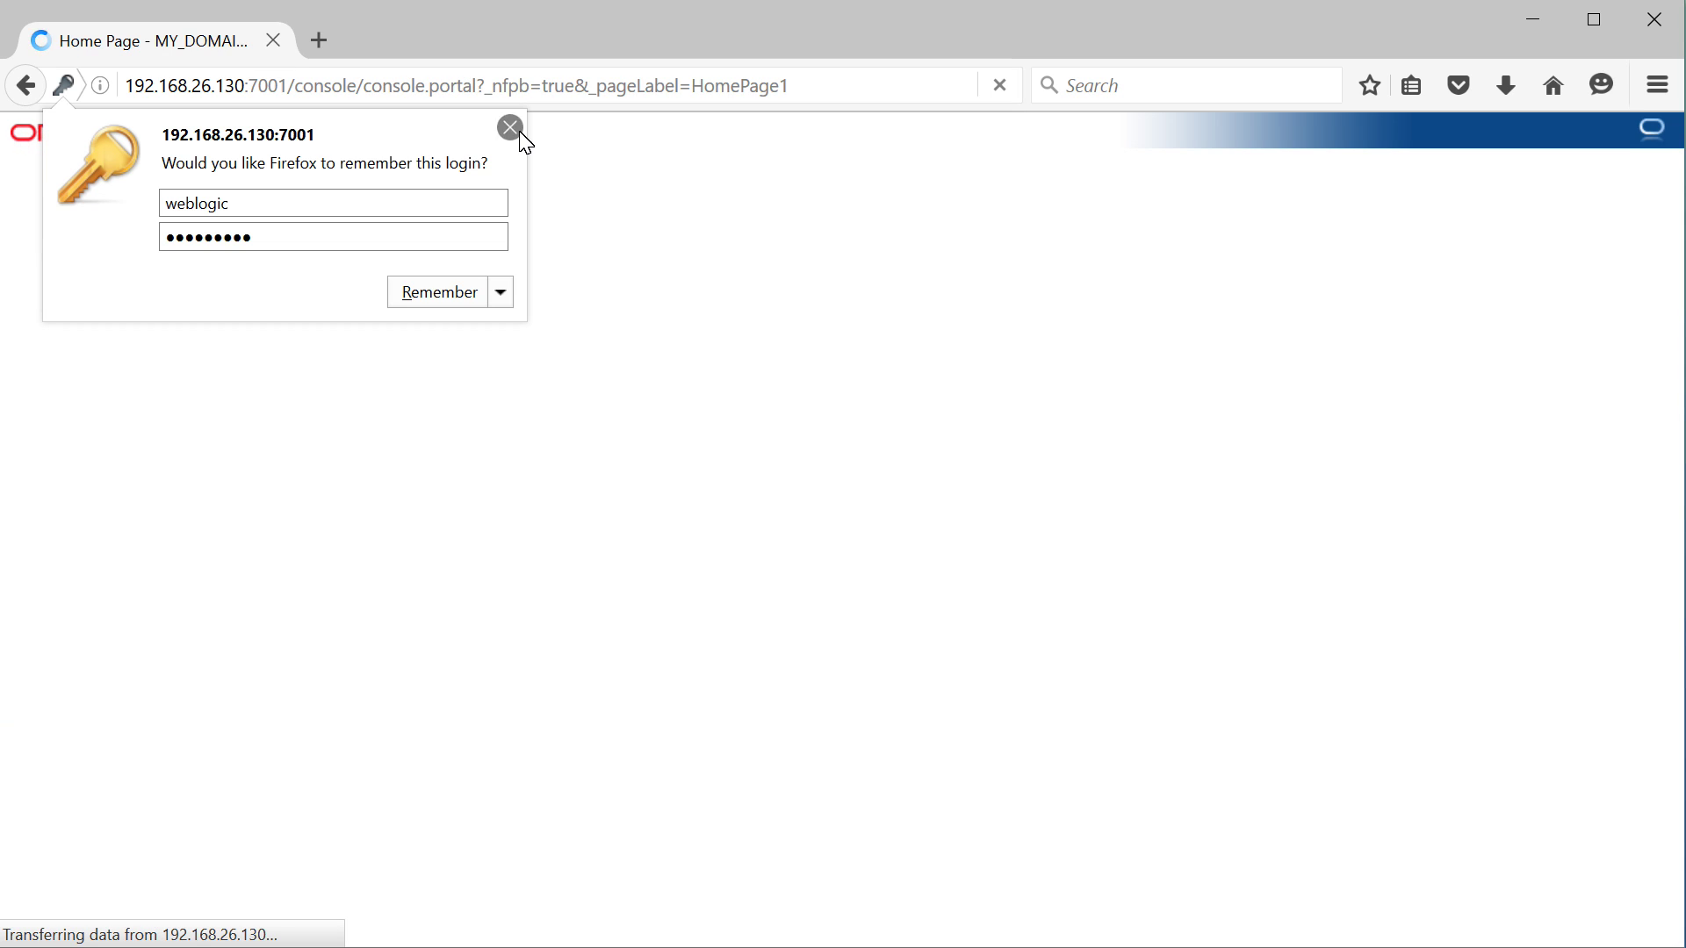
left_click(518, 131)
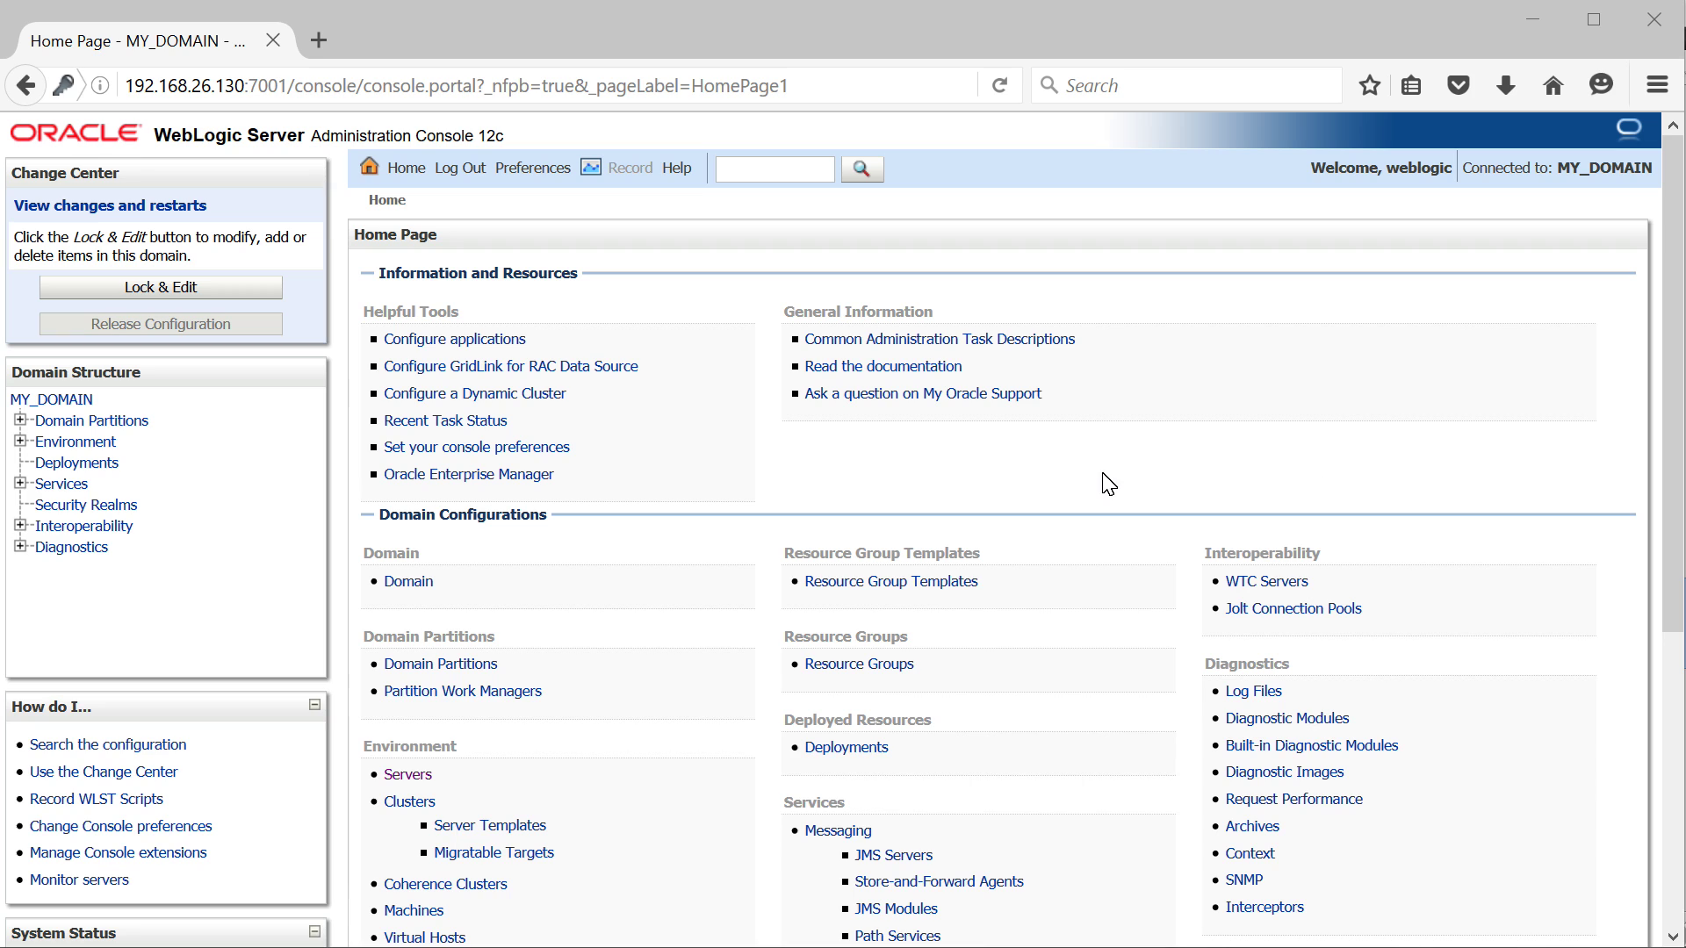
Go to Environment > Servers > AdminServer's Keystores tab and apply Lock & Edit
left_click(21, 444)
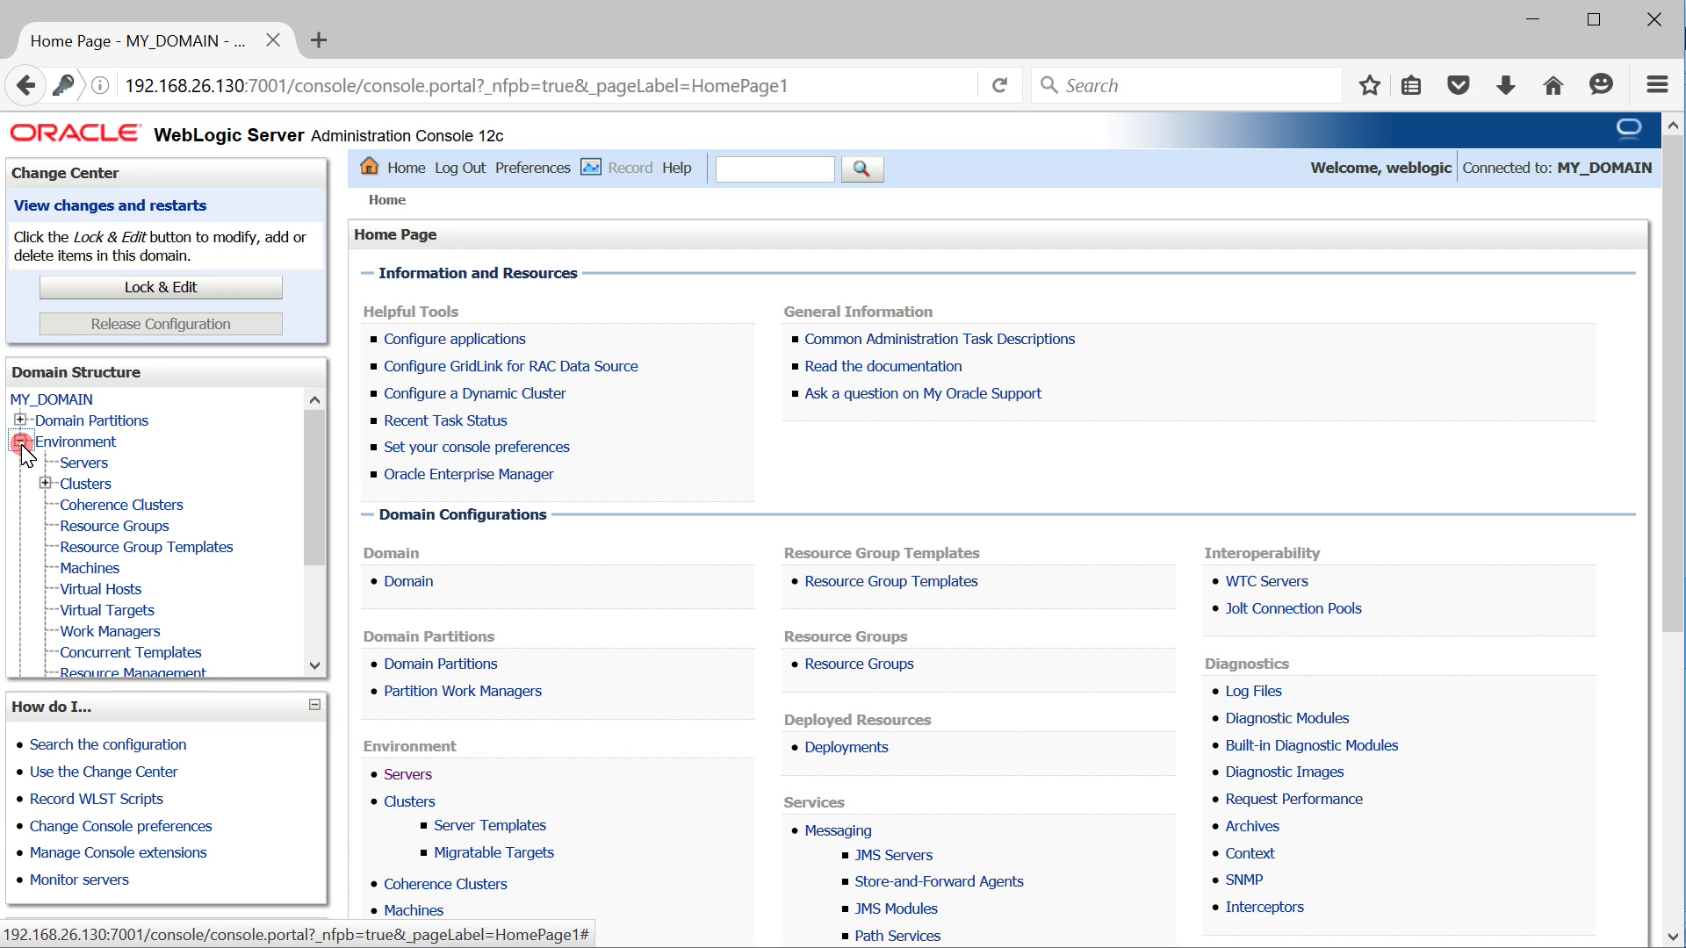
left_click(83, 463)
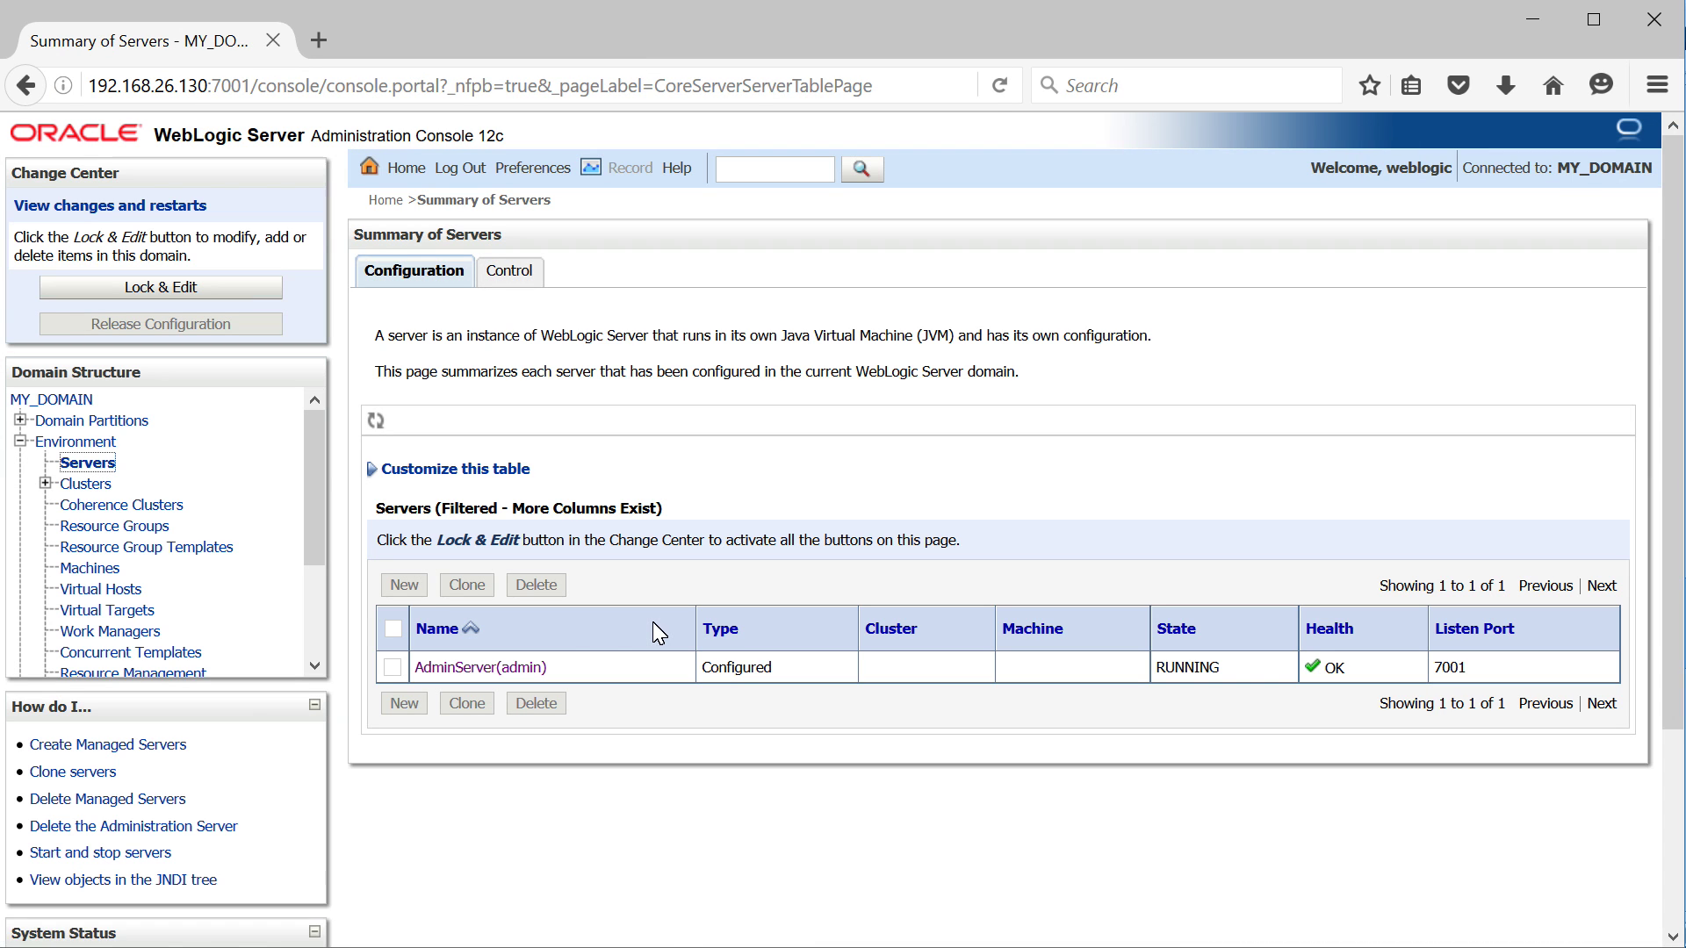
left_click(512, 669)
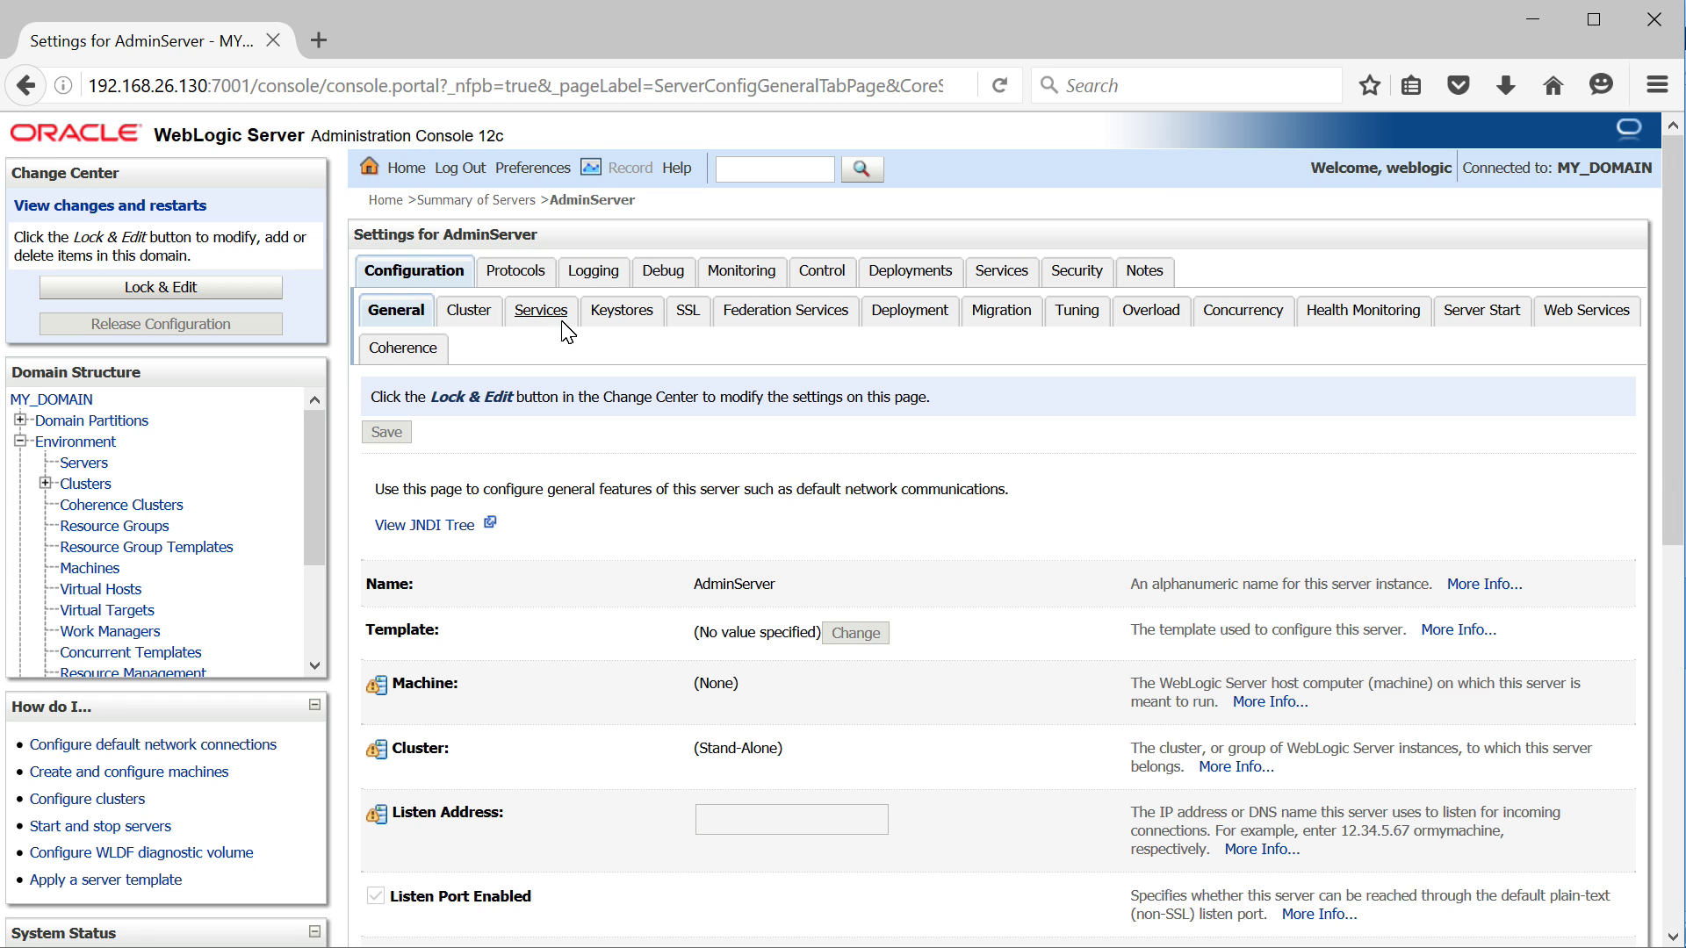
left_click(629, 314)
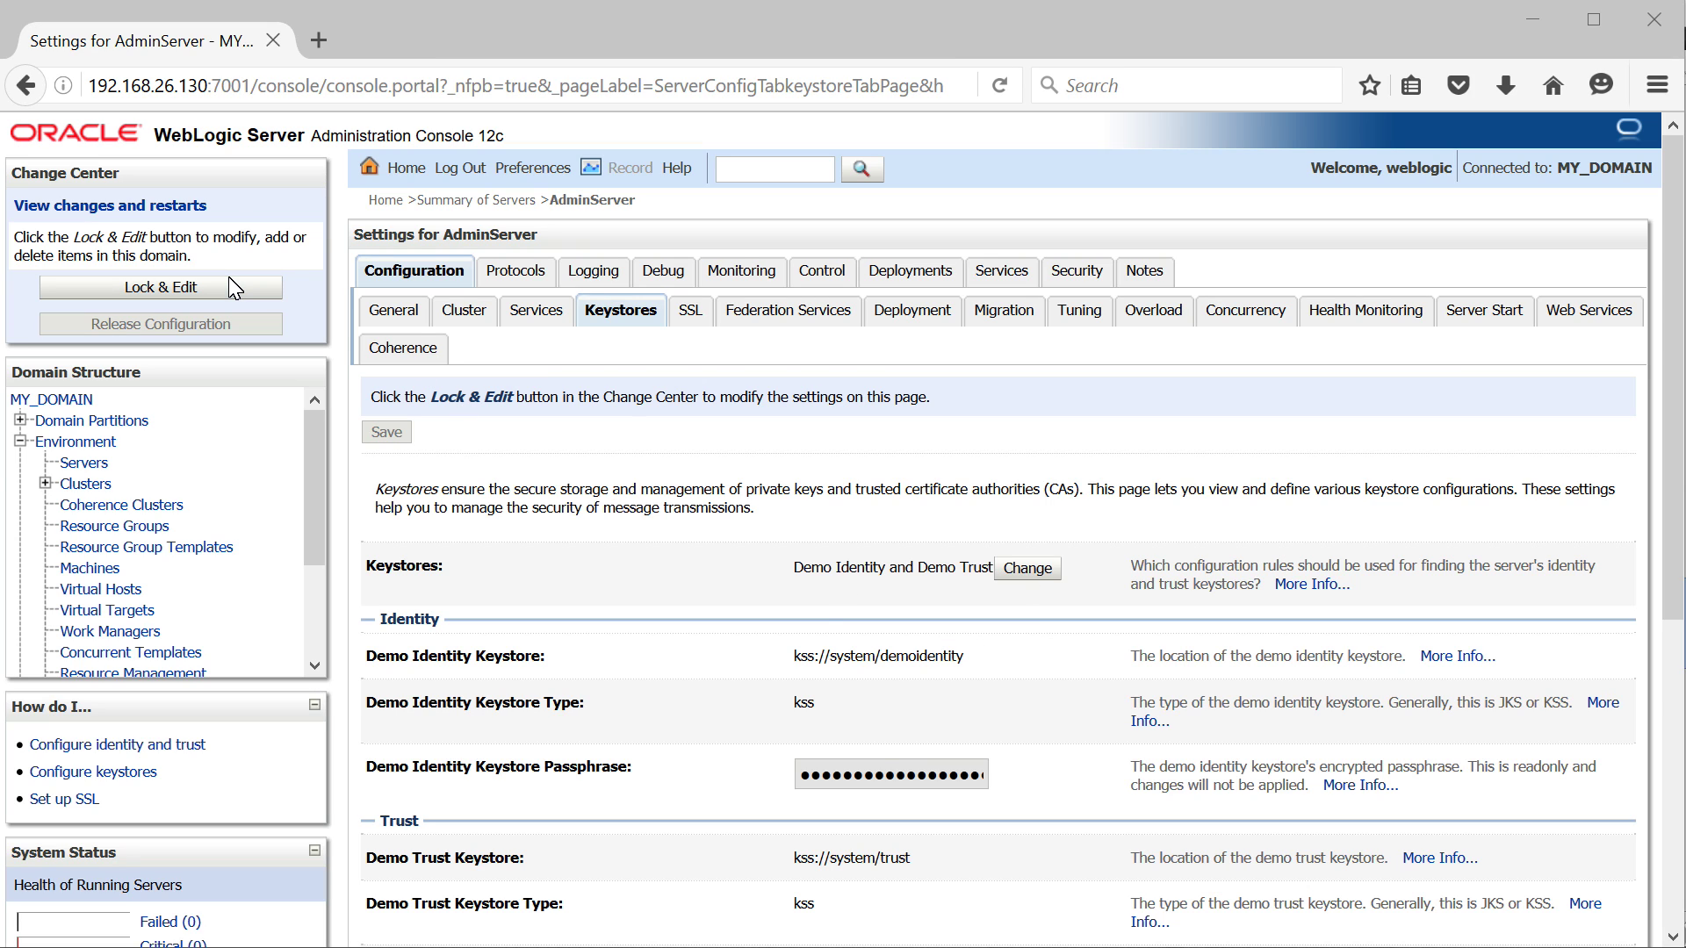
left_click(181, 289)
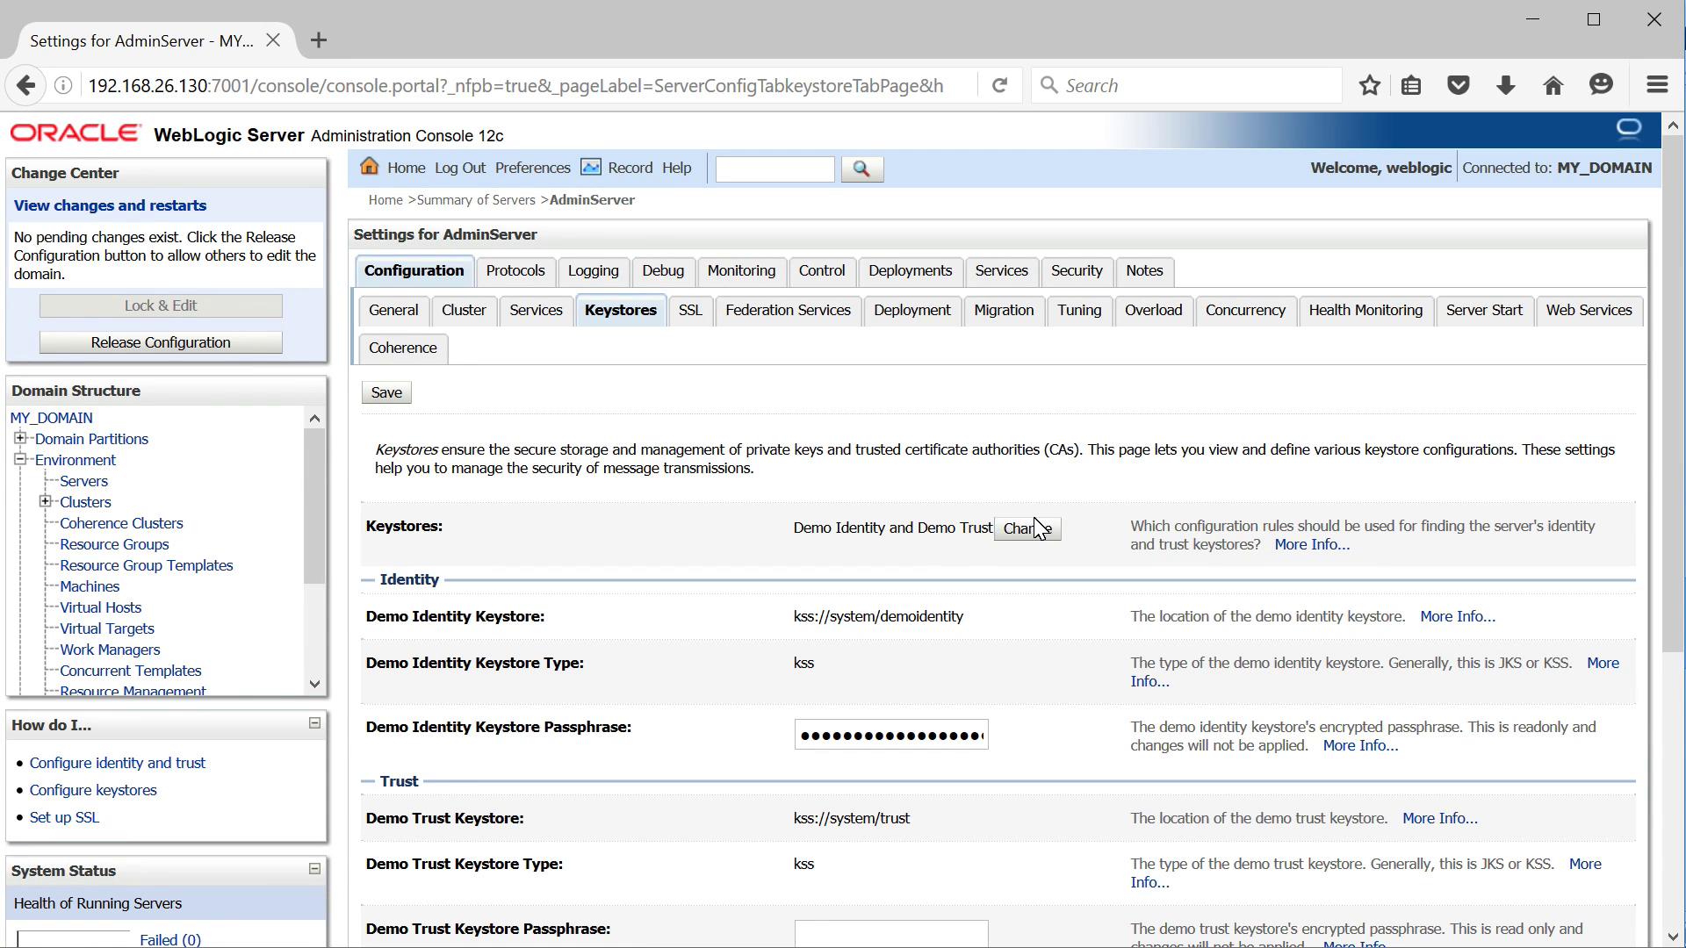
Click Change beside Keystores, decline saving the password, and expand the Keystores dropdown
left_click(1030, 531)
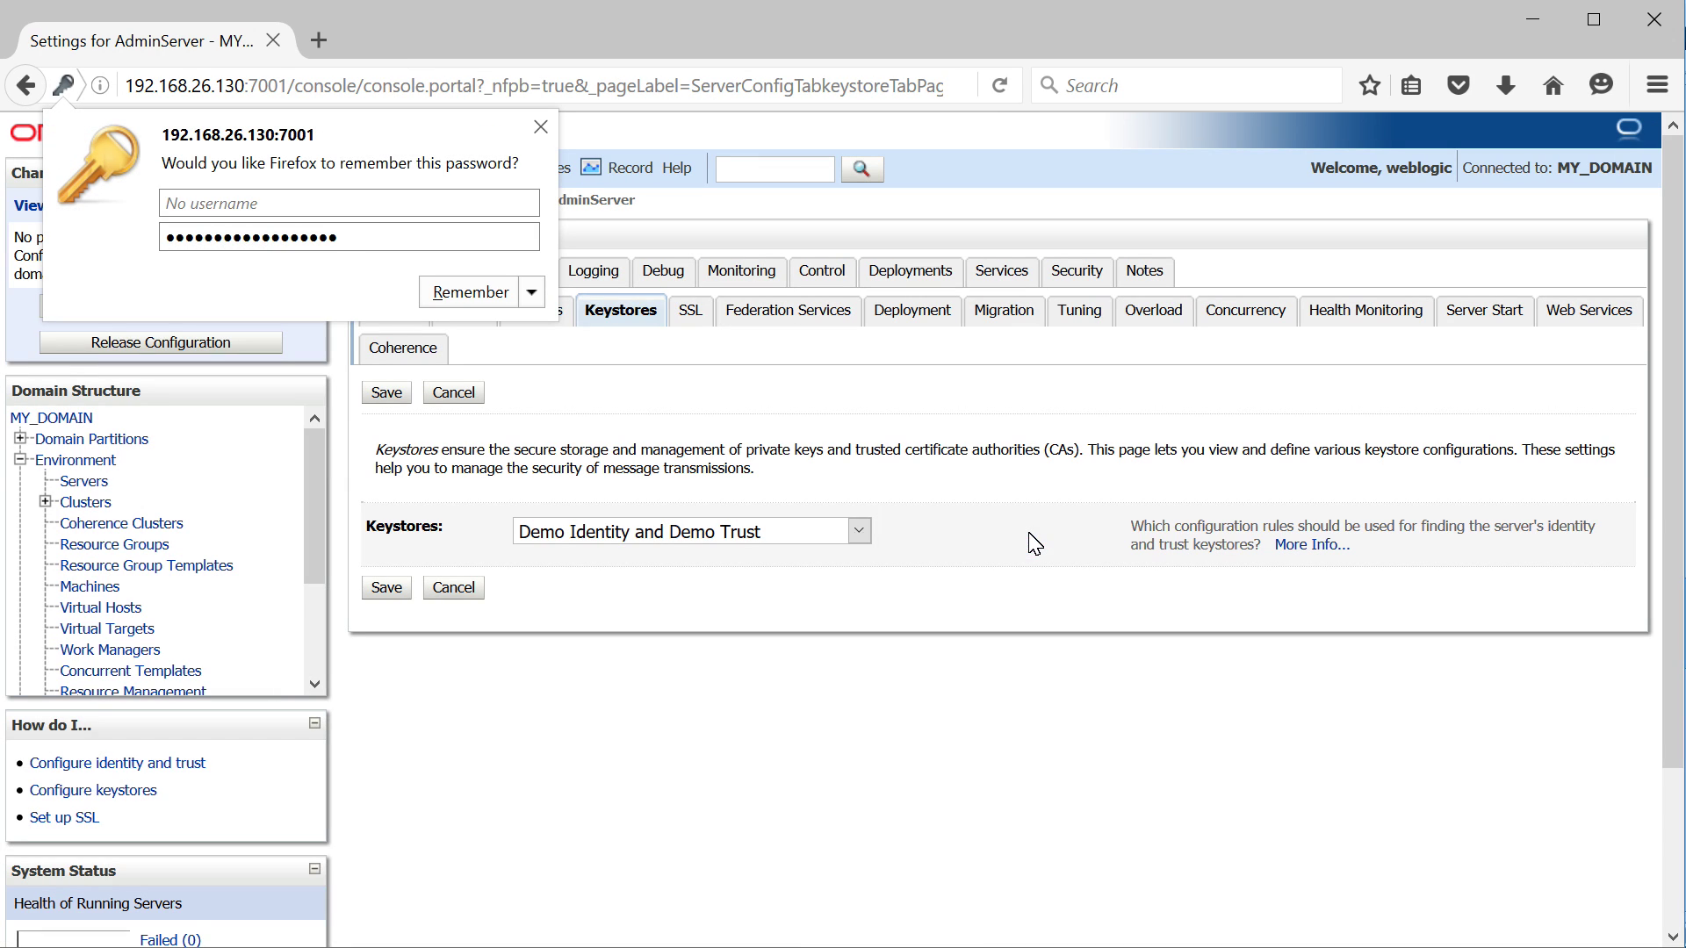
left_click(884, 521)
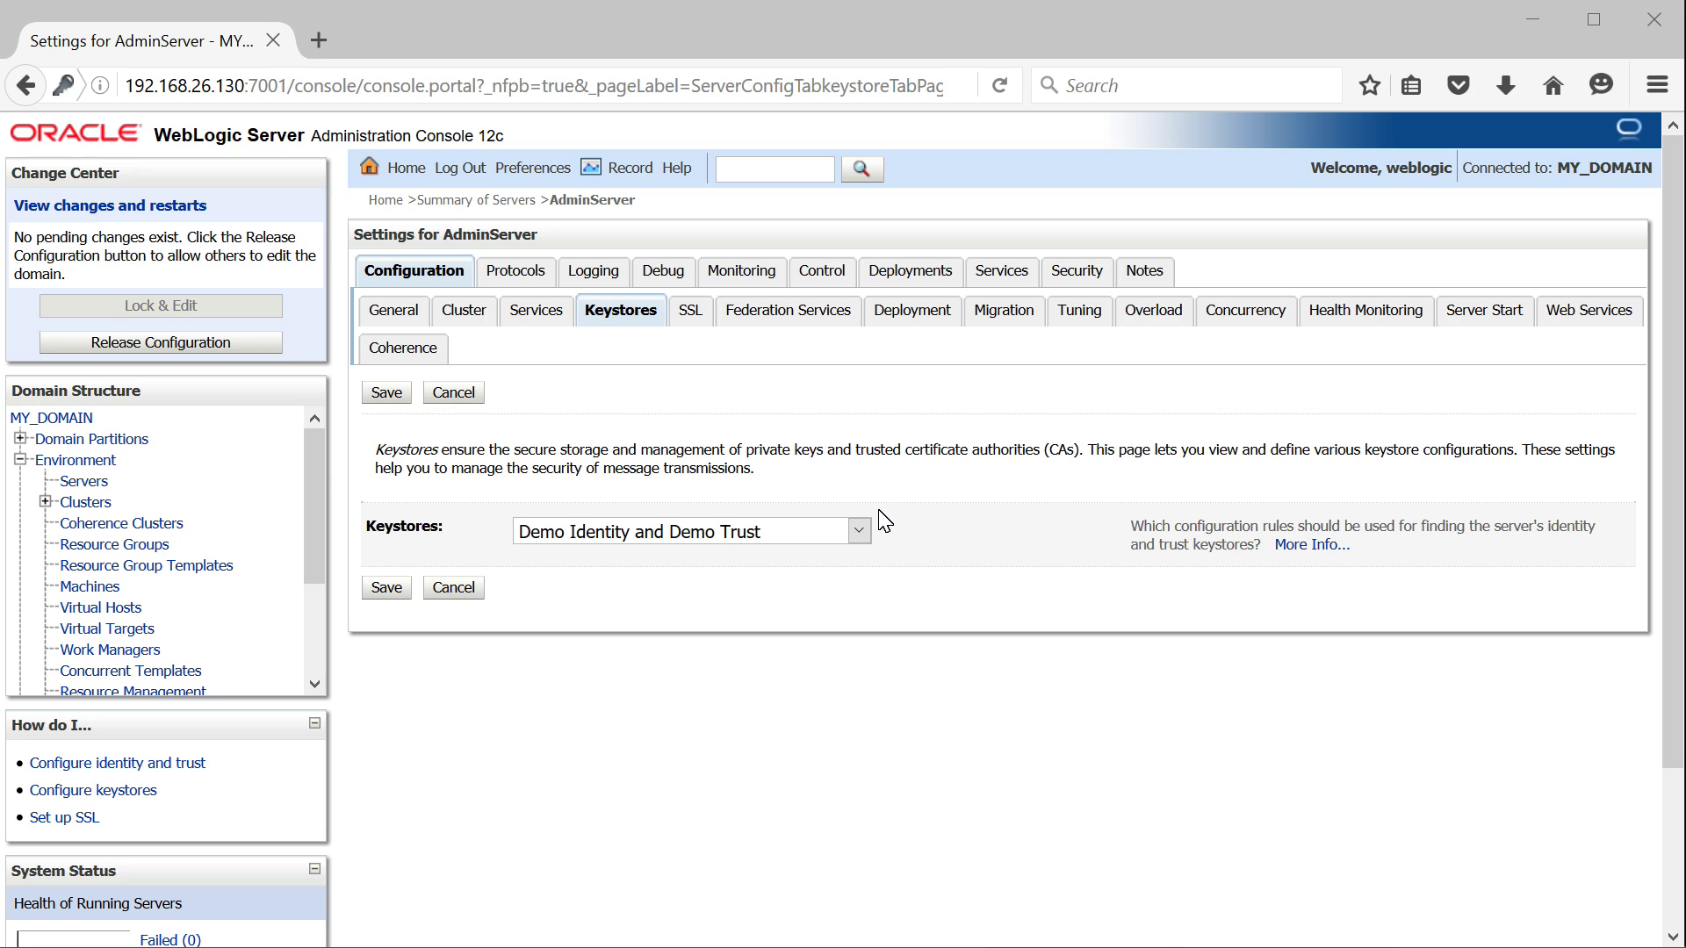
left_click(786, 539)
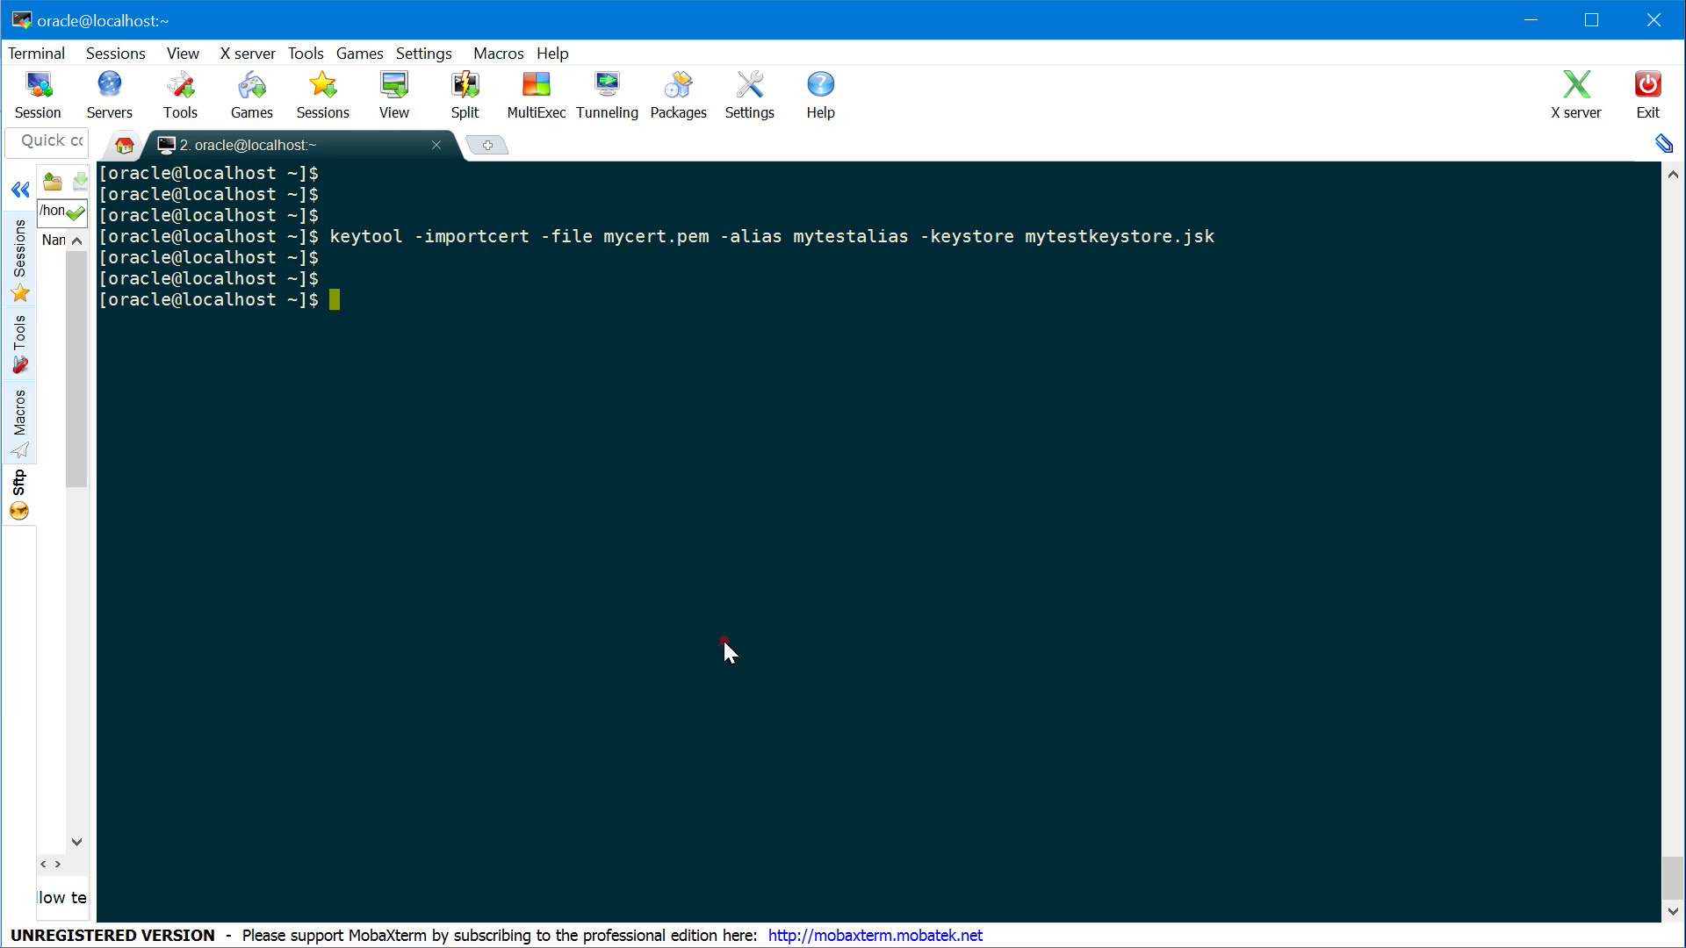
Locate java with which java and cd into /u01/app/jdk1.8.0_73/jre/lib/security
type("which java")
key("Return")
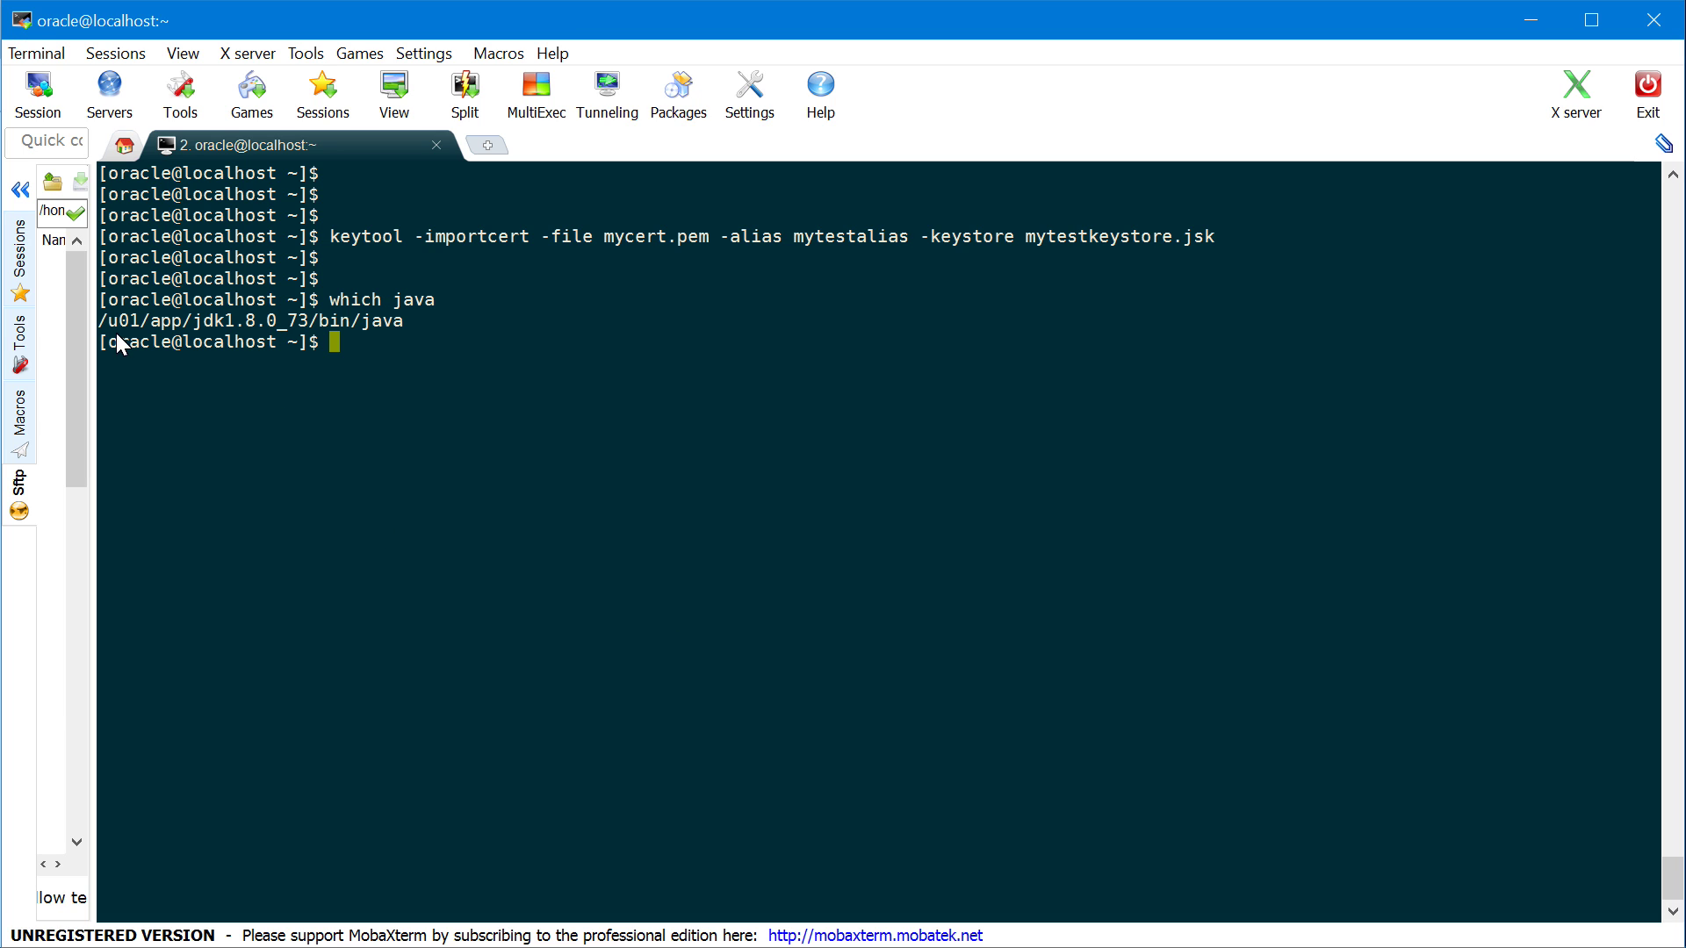
left_click_drag(102, 319, 308, 327)
key("ctrl+c")
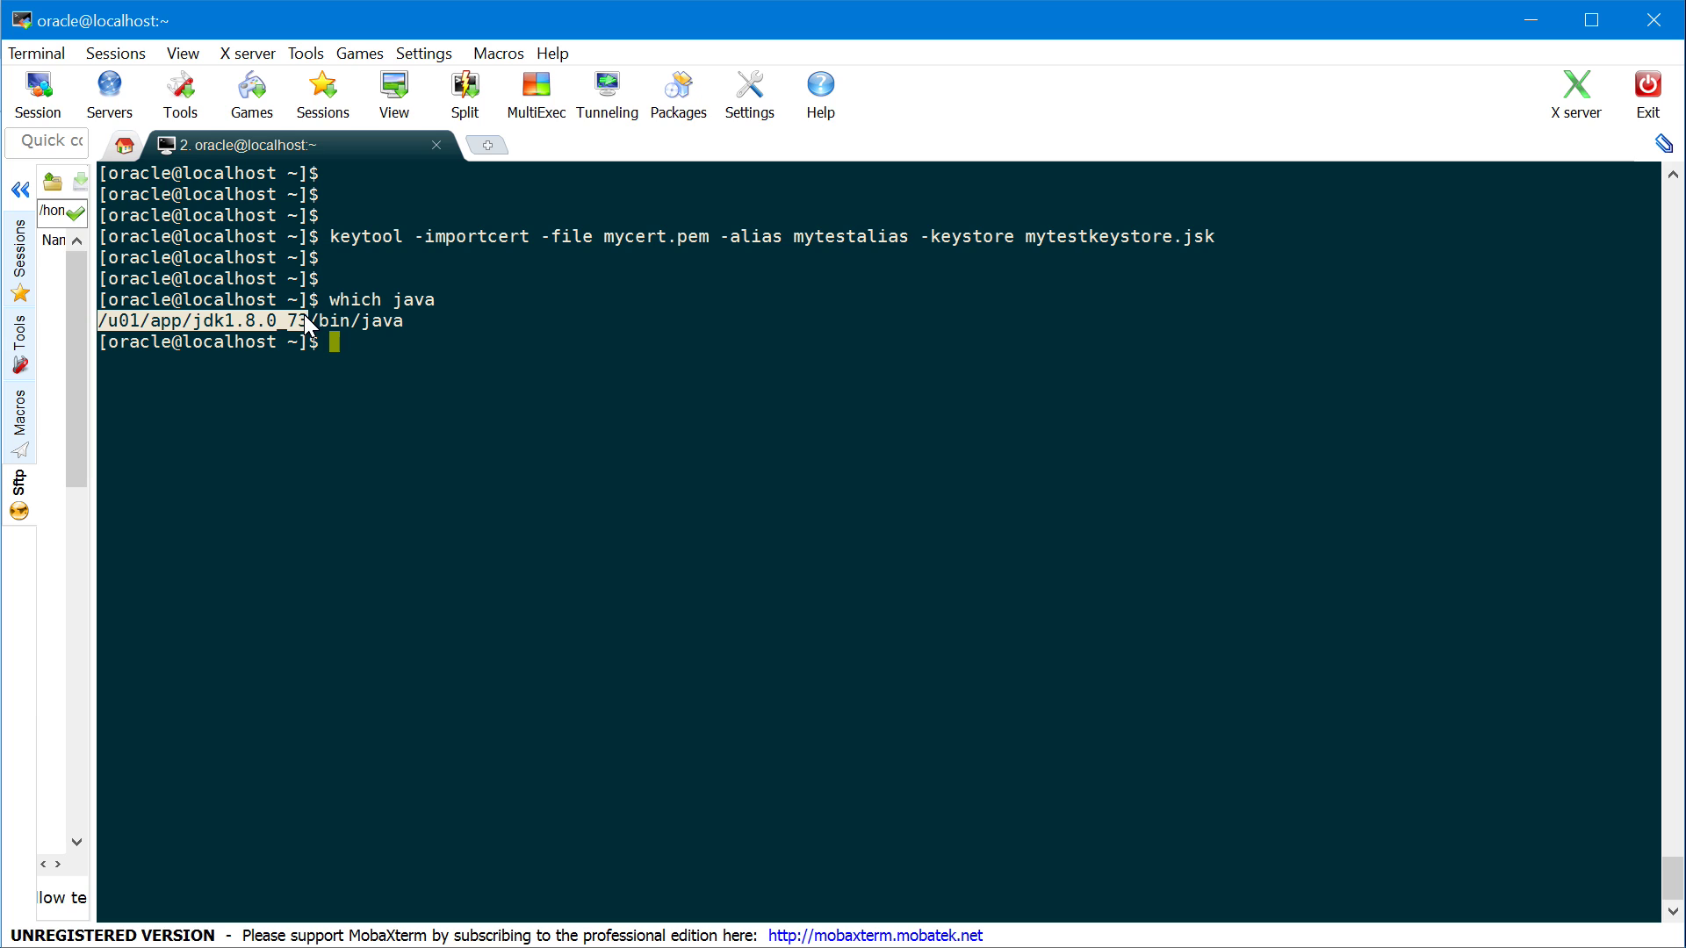
type("cd")
right_click(309, 326)
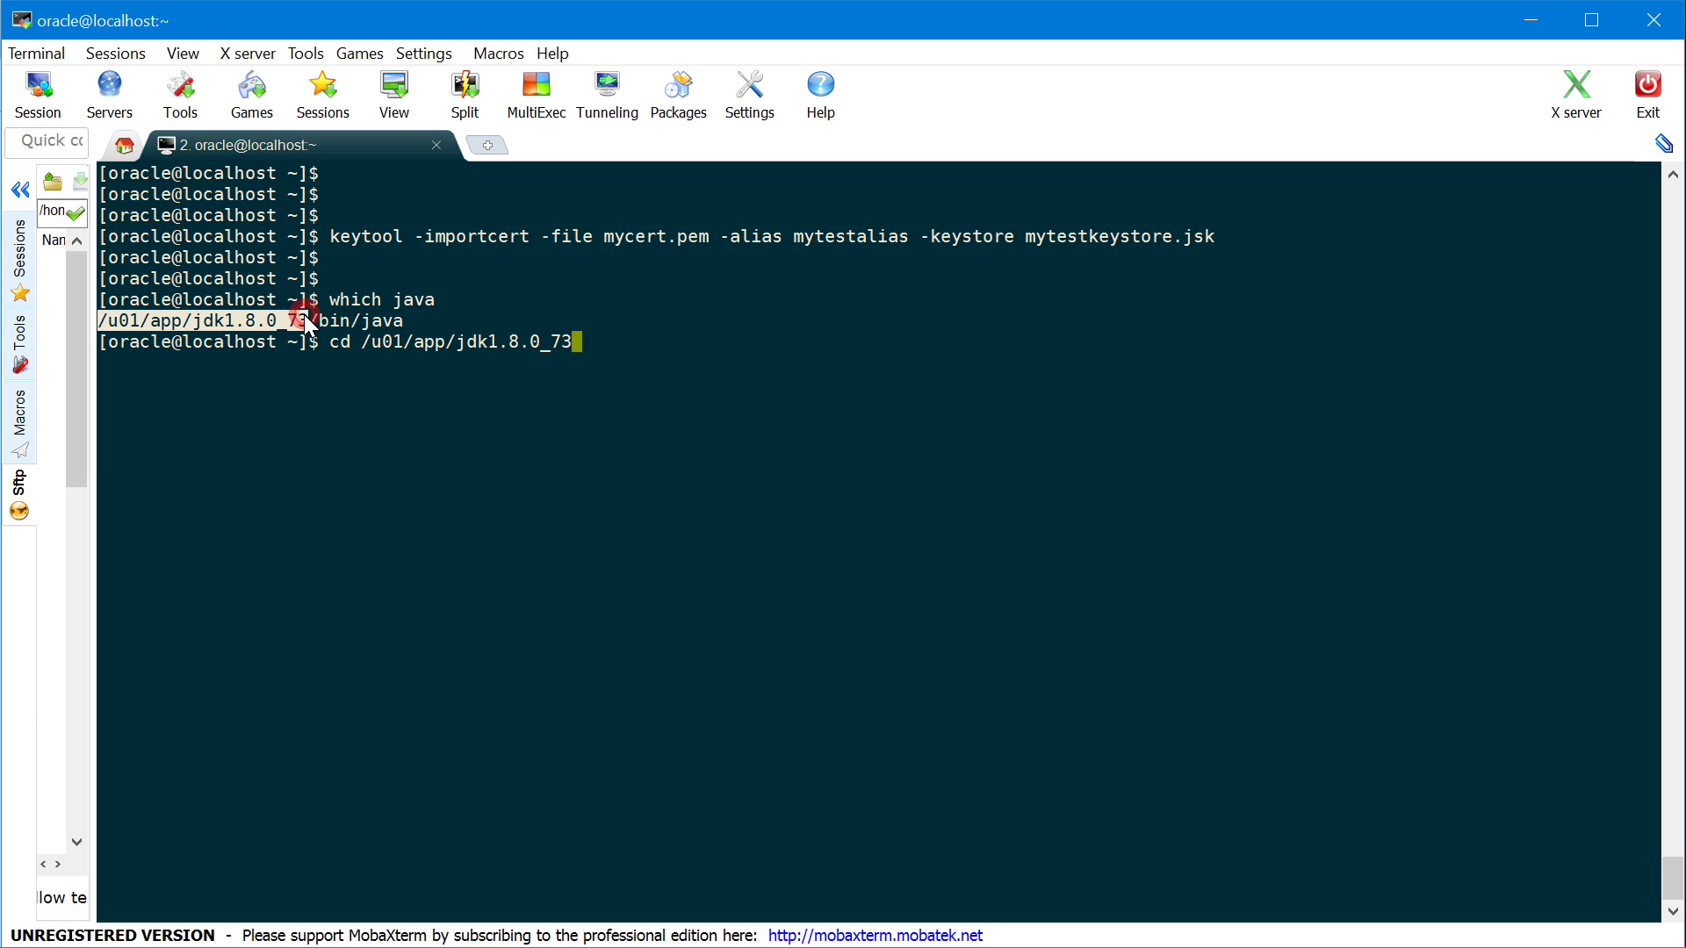
type("/jre/lib/security/")
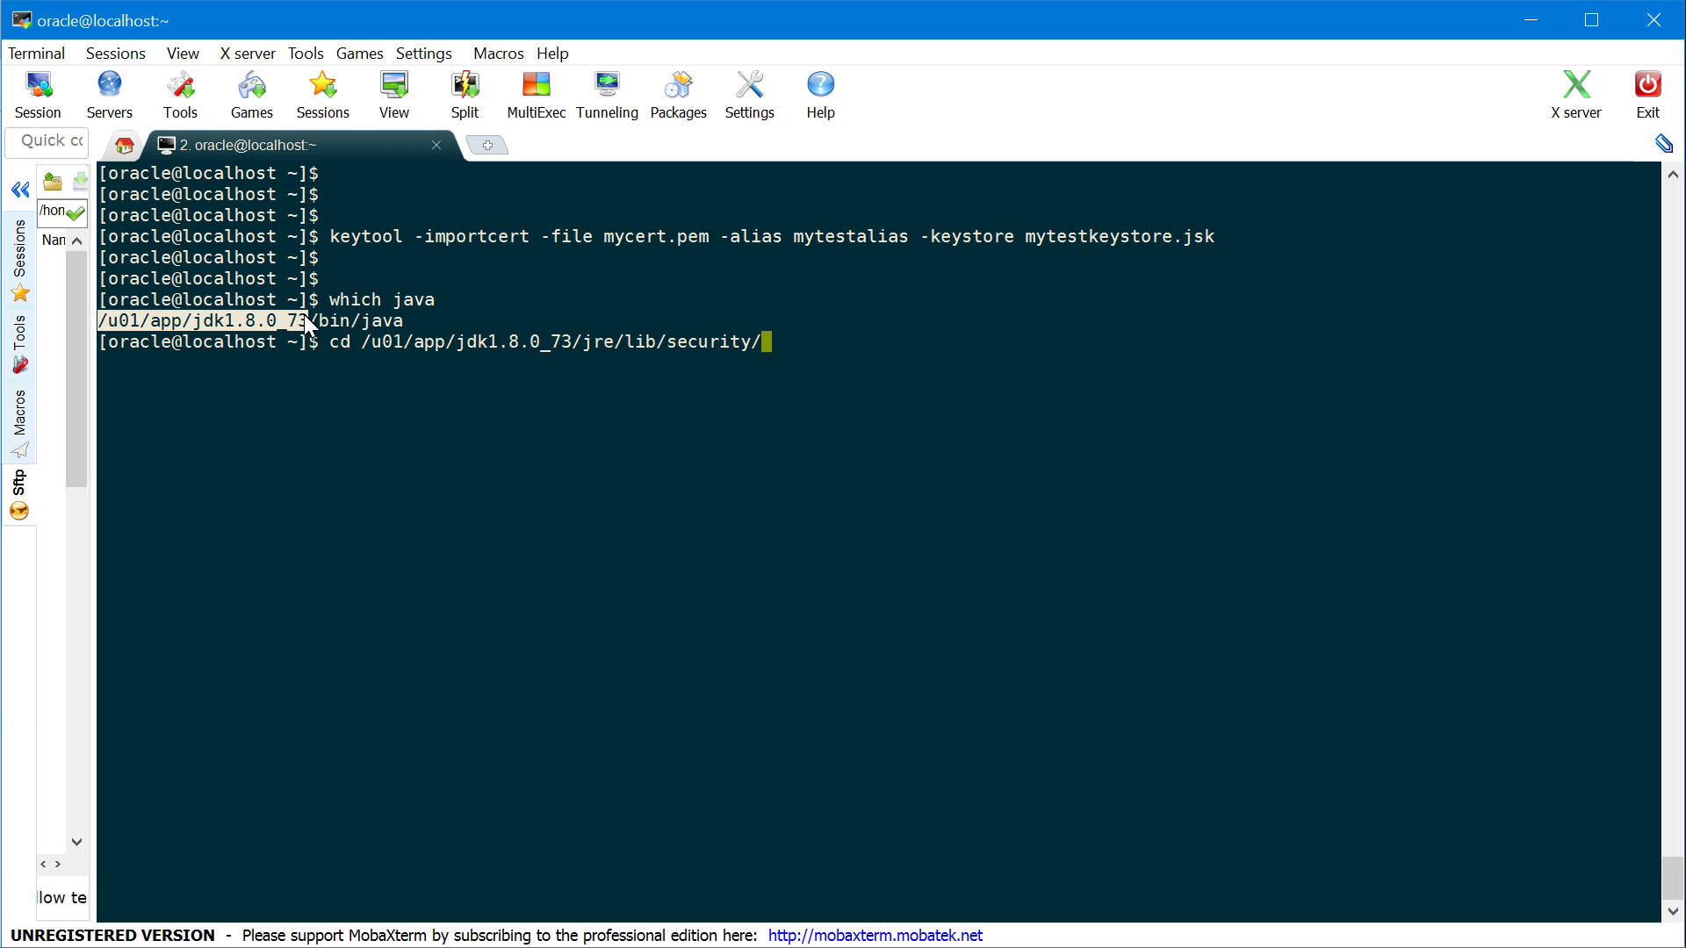
key("Return")
List the security directory's files and select the cacerts file name
type("ls")
key("Return")
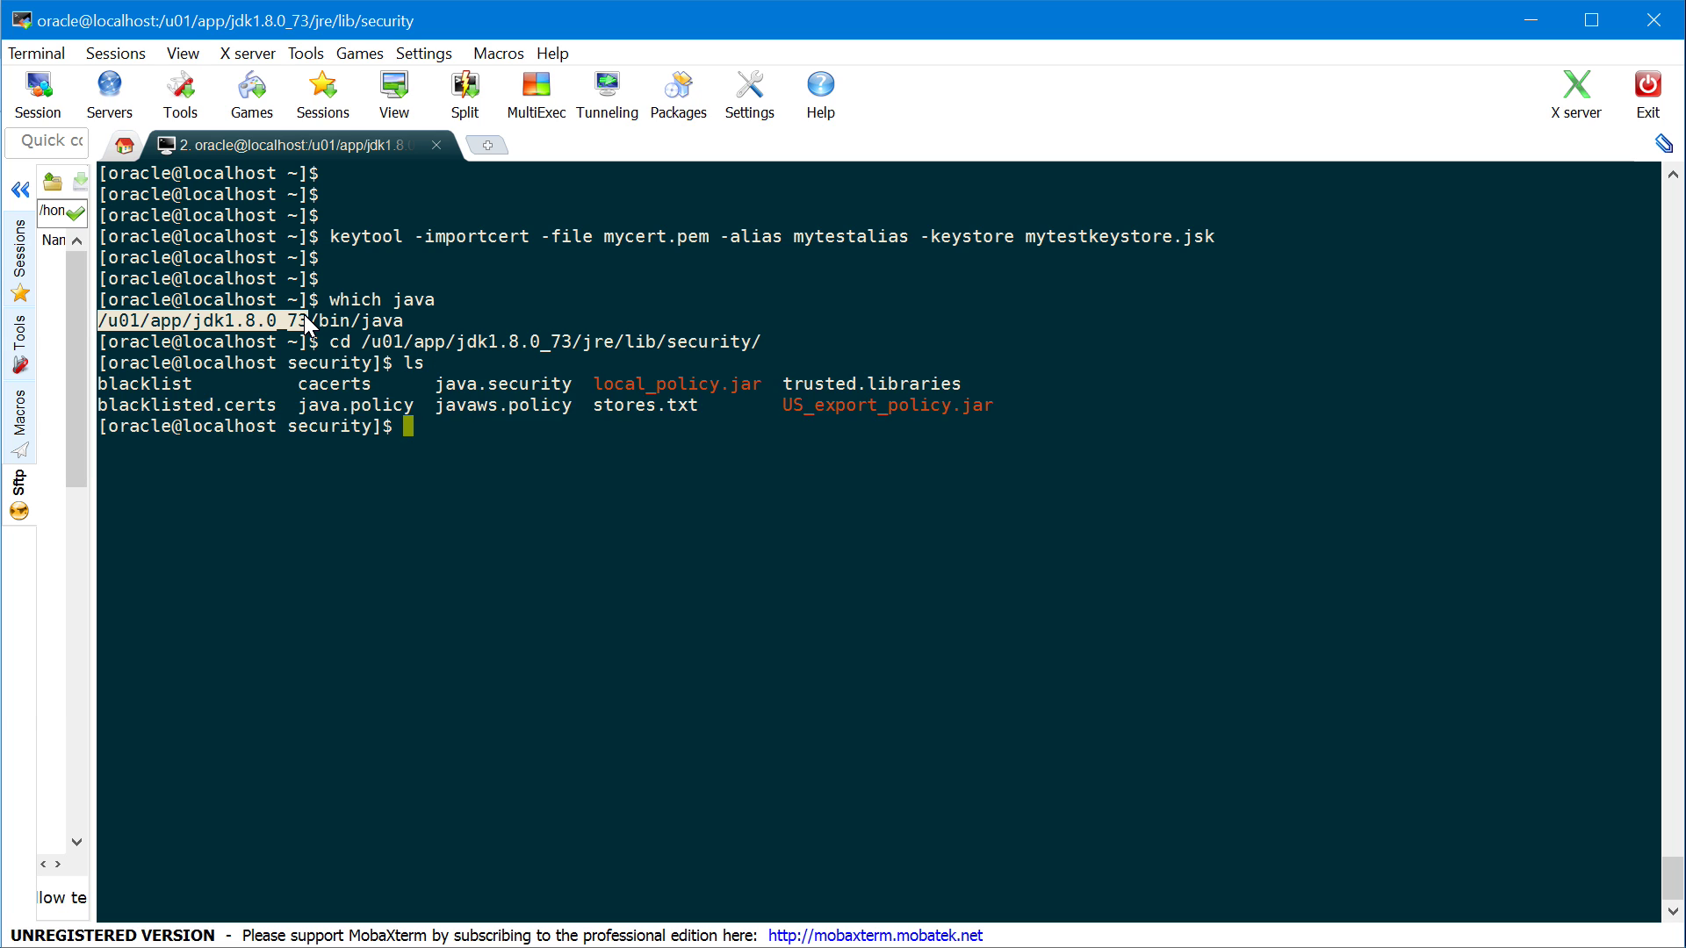
key("Return")
key("Return")
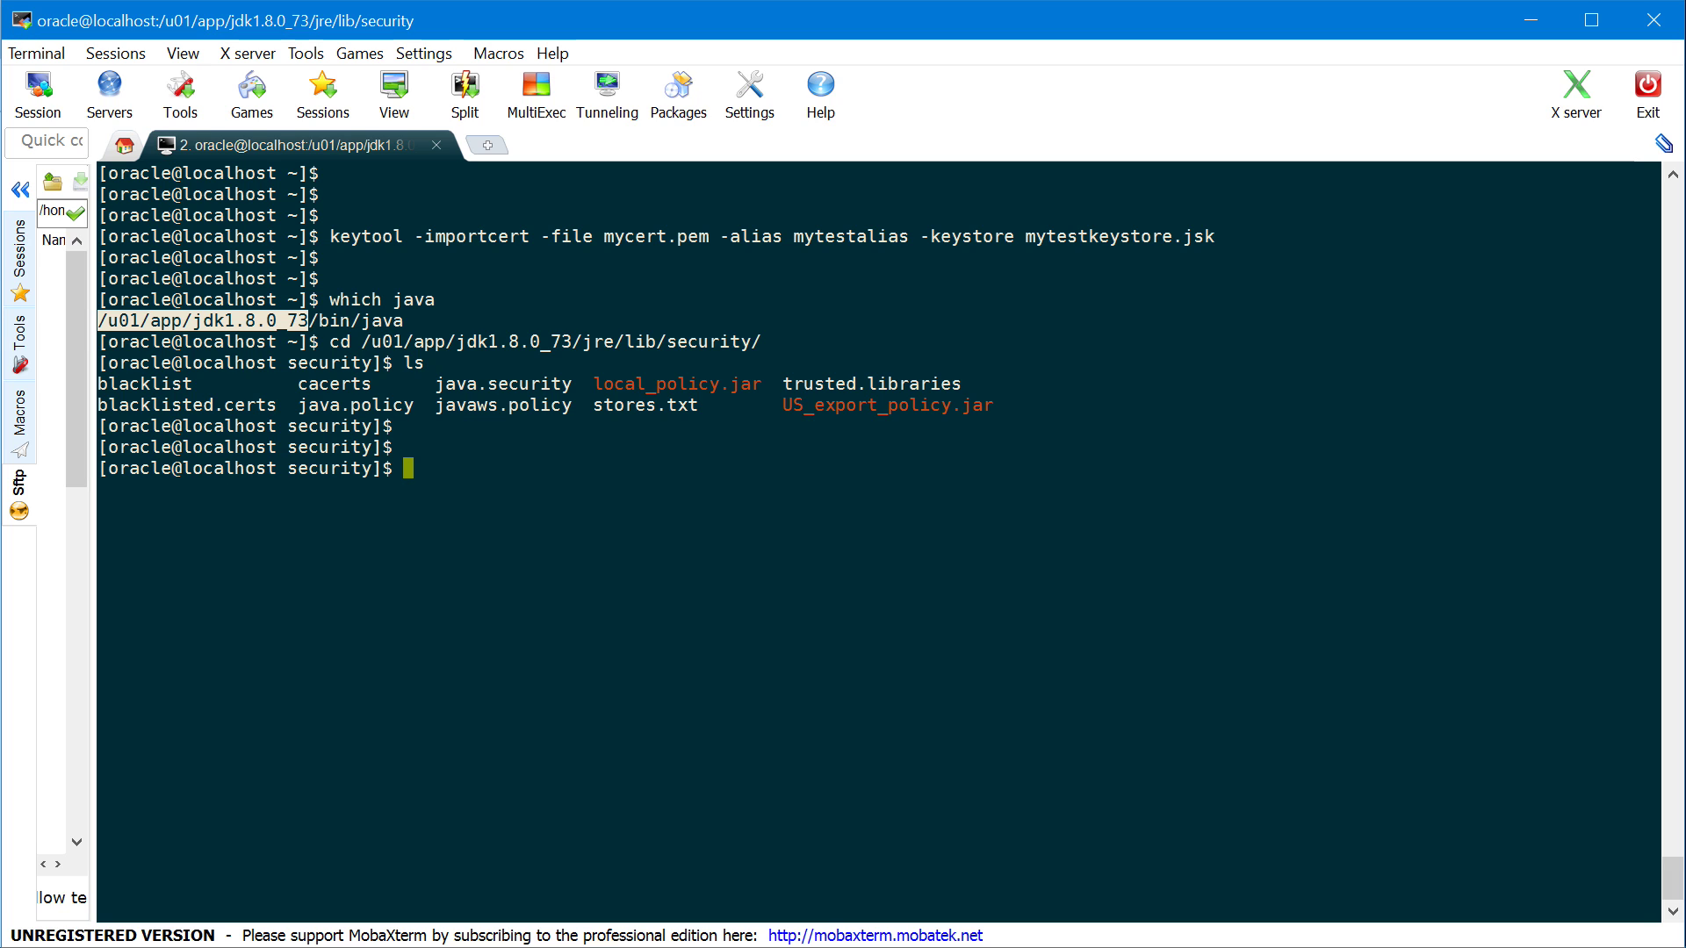
double_click(330, 386)
key("ctrl+c")
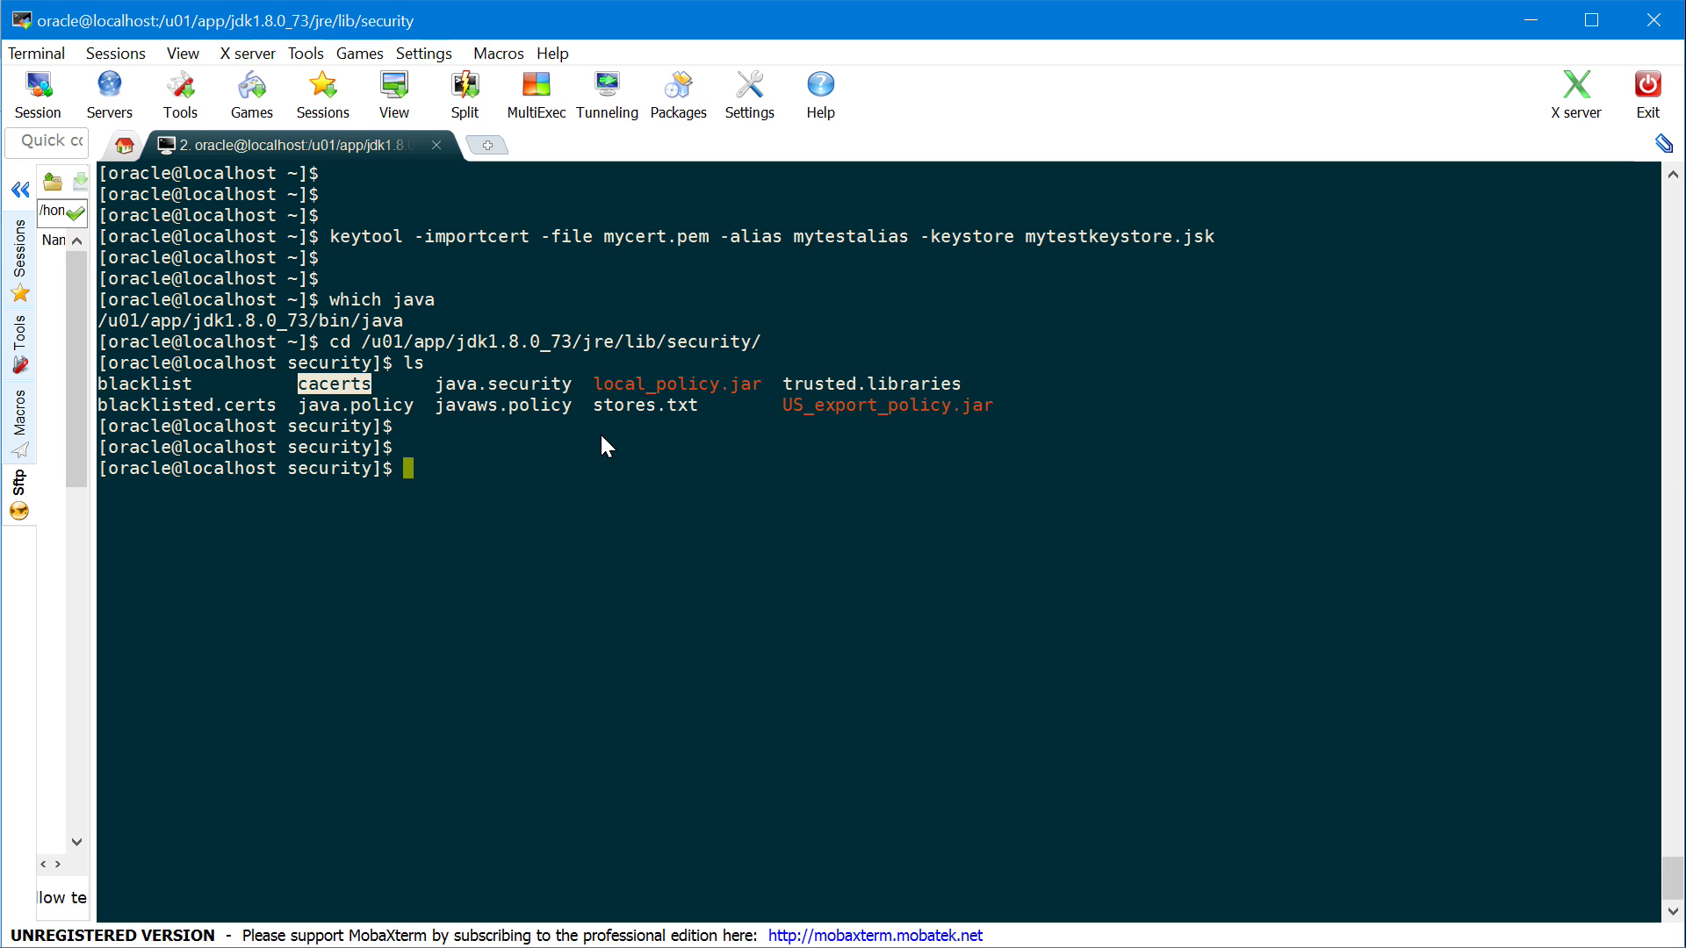
Run keytool -list -v on cacerts with its password and scroll through the certificates
type("keytool -list -v -keystore")
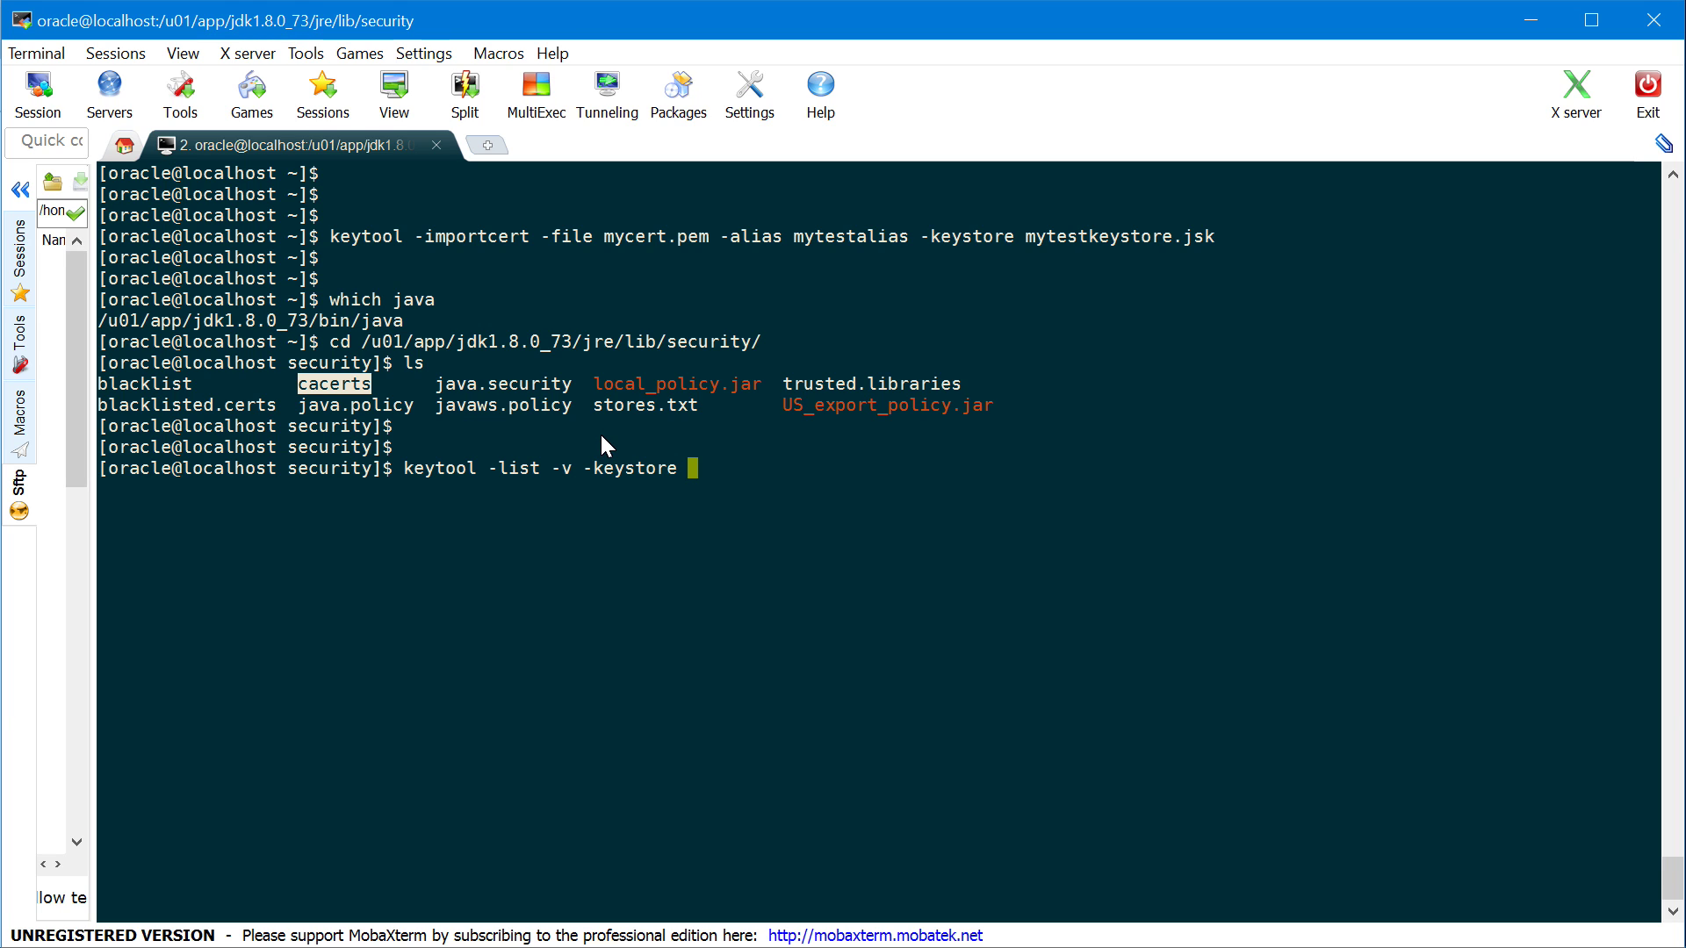
right_click(758, 474)
key("Return")
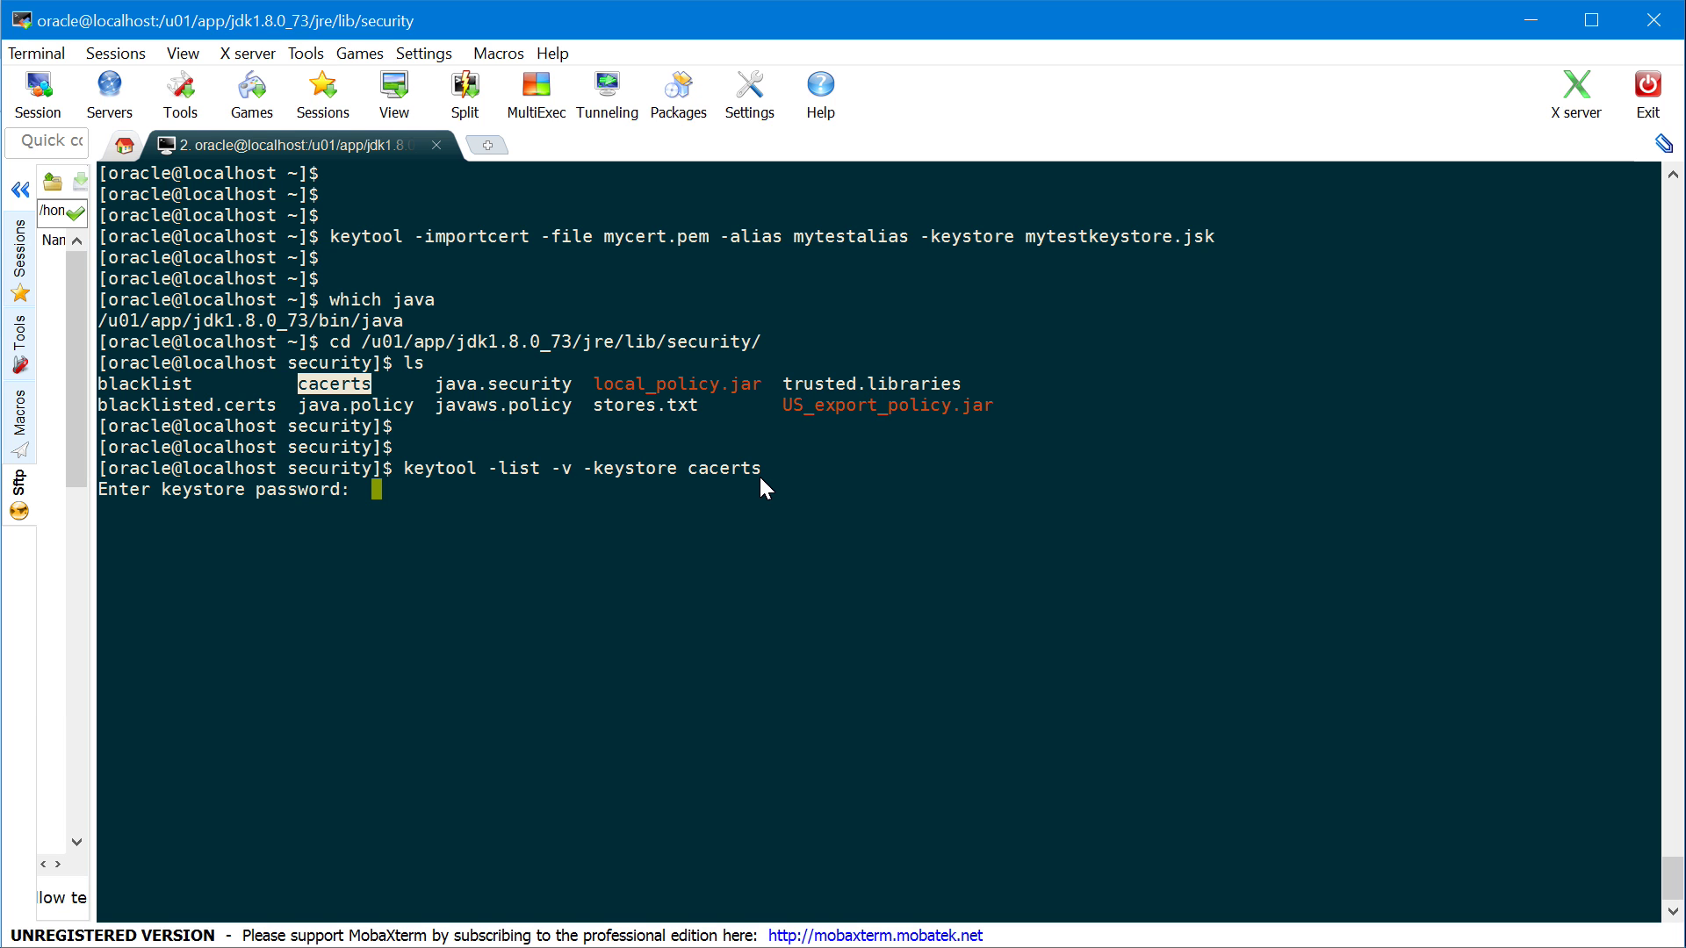
key("Return")
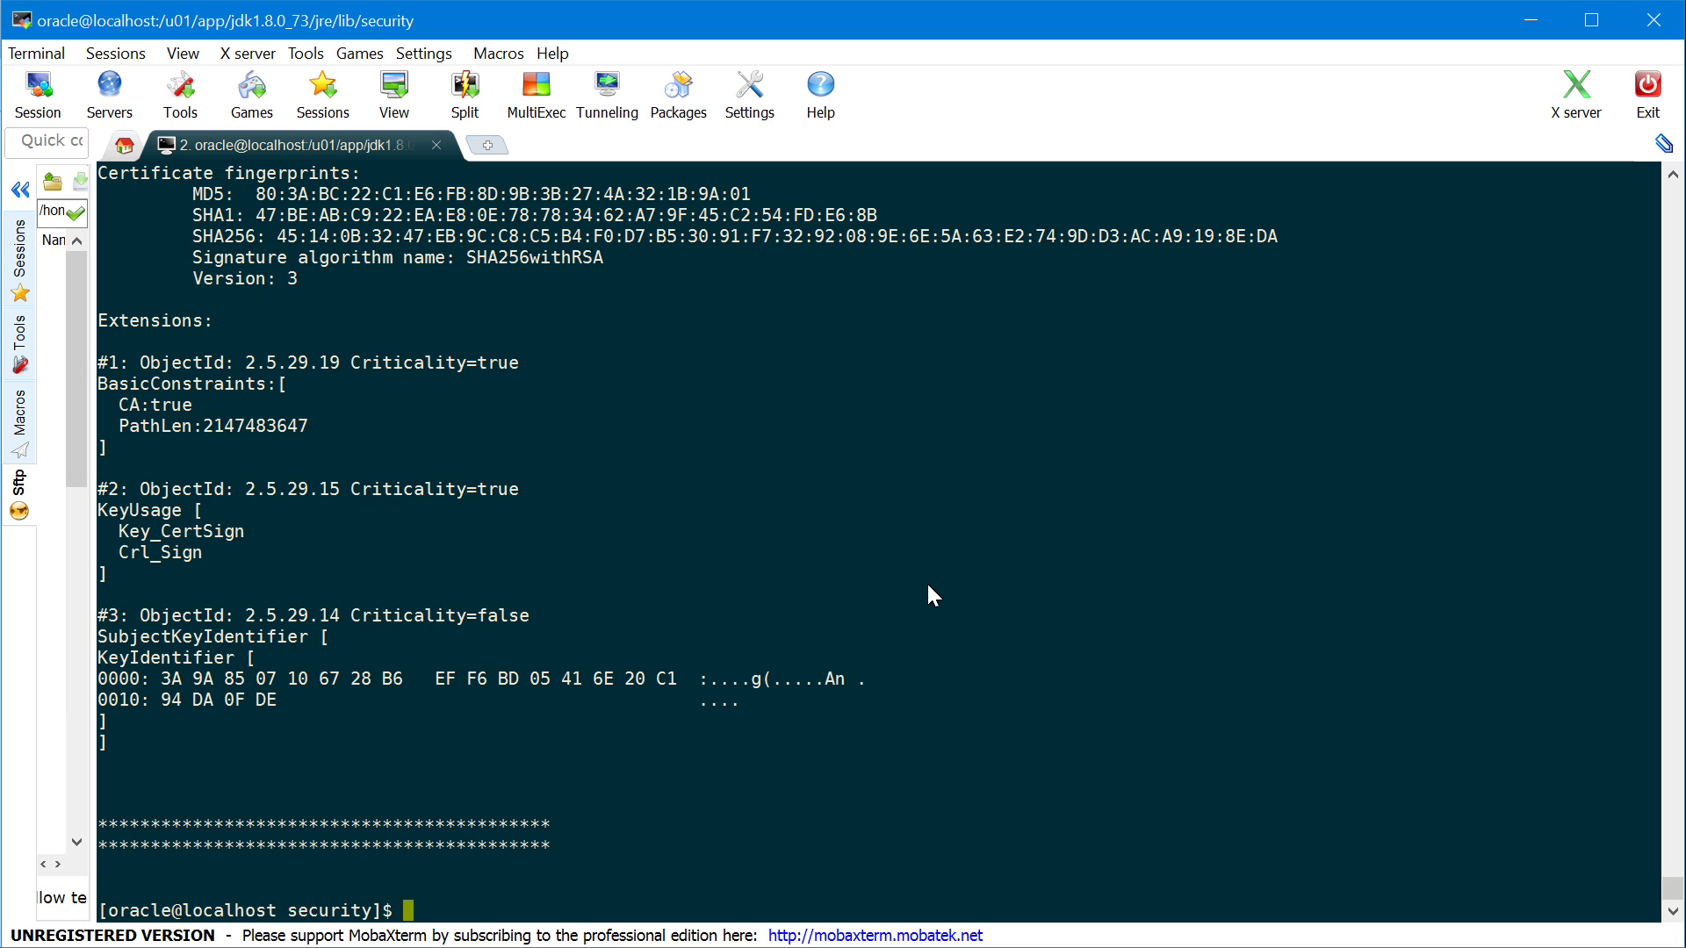
scroll(929, 587, "up", 10)
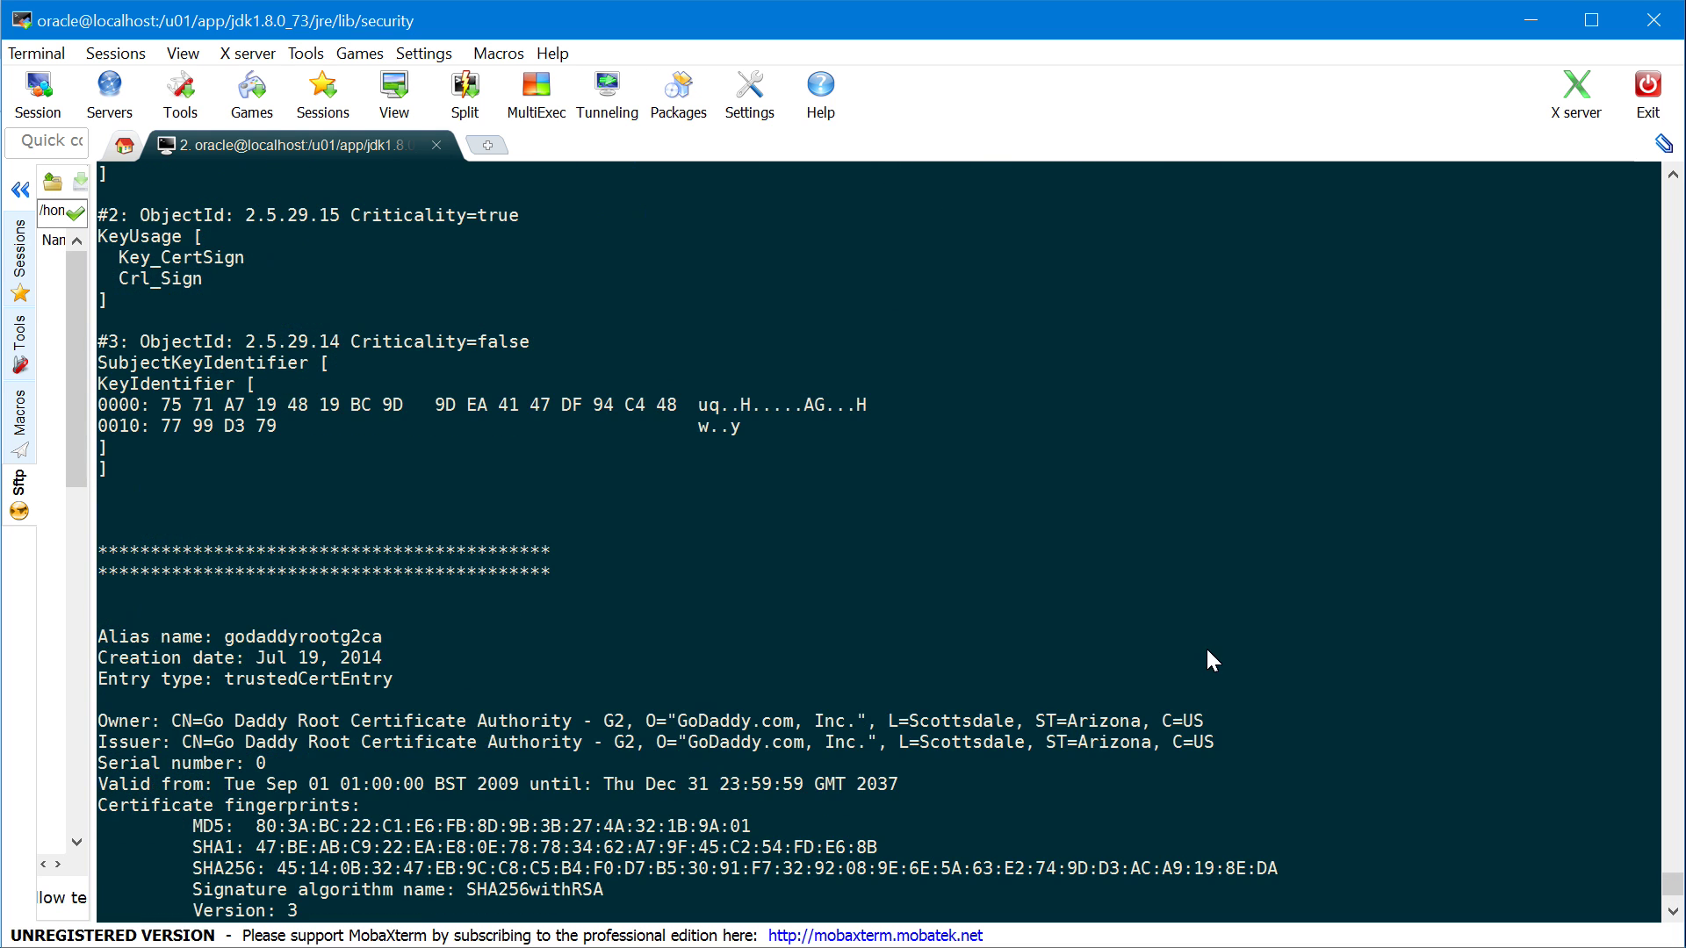
scroll(1208, 654, "up", 2)
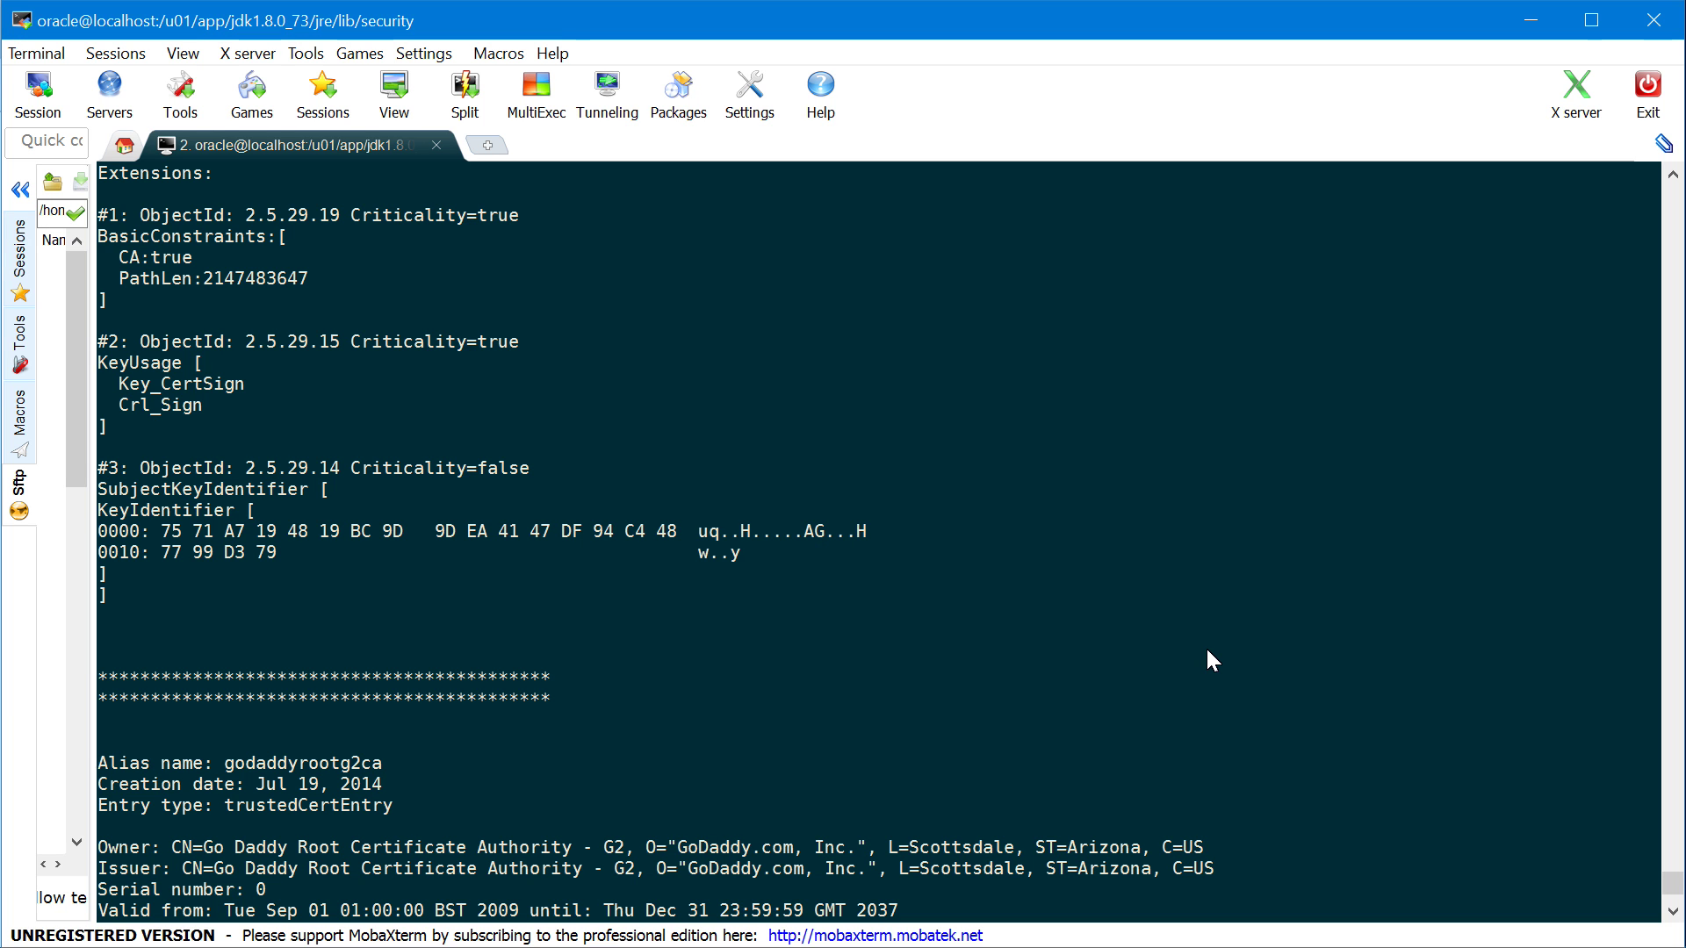
scroll(1208, 650, "down", 10)
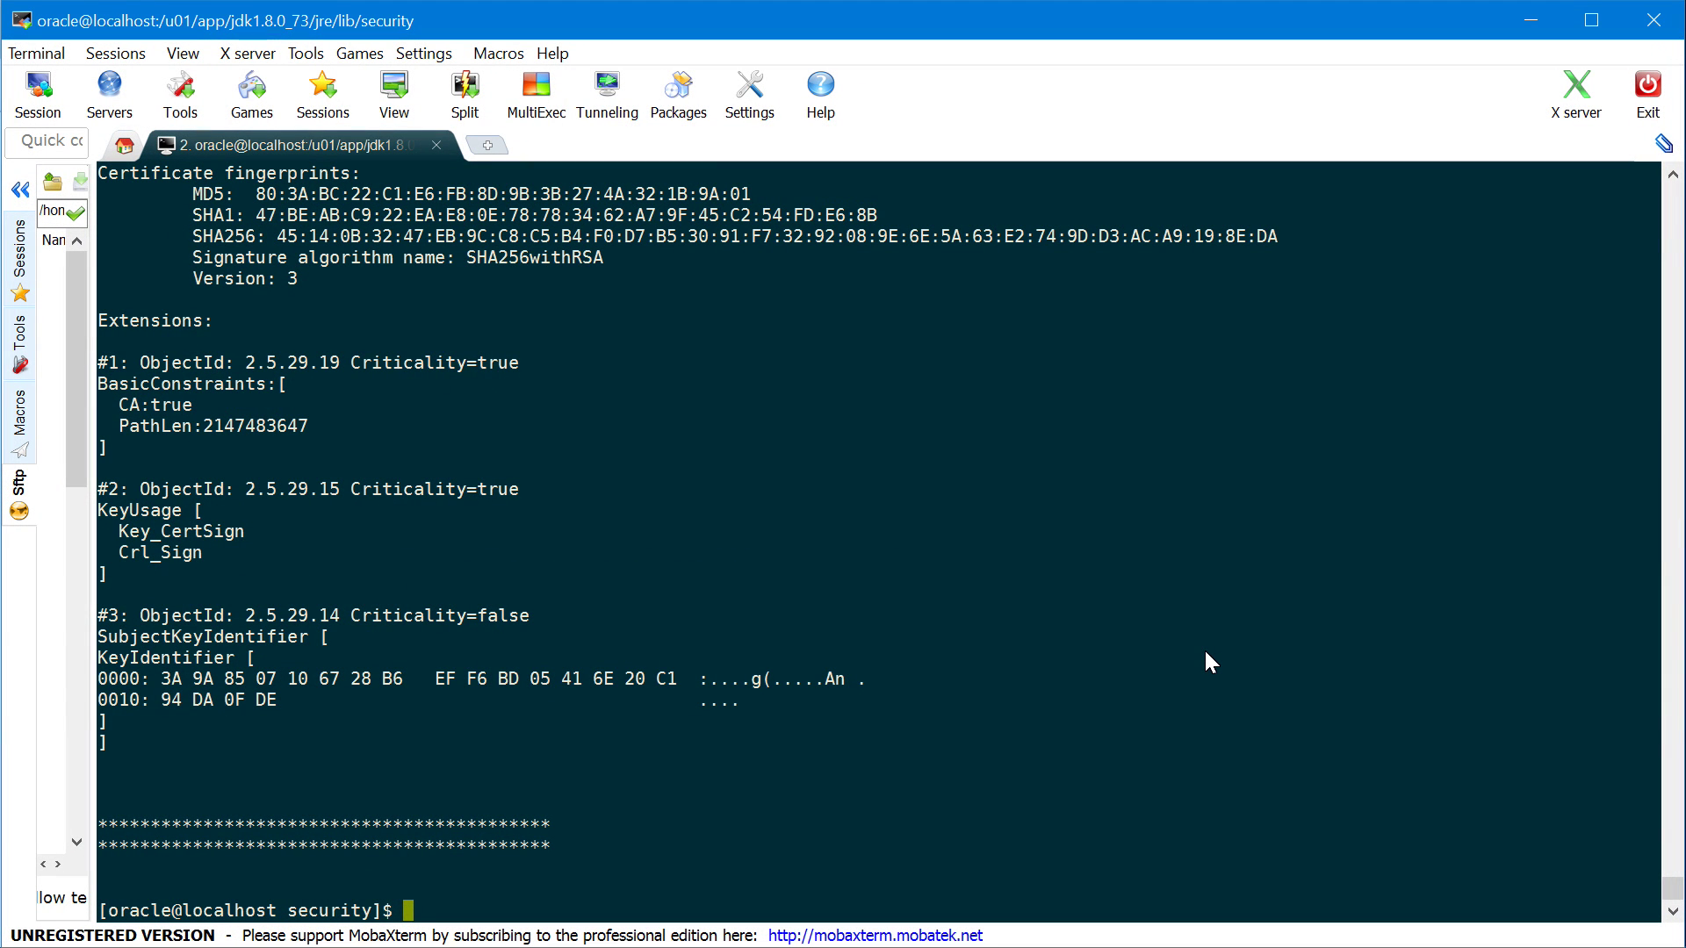
Recall the listing command, adding the store password and a grep for "Alias name:"
key("Up")
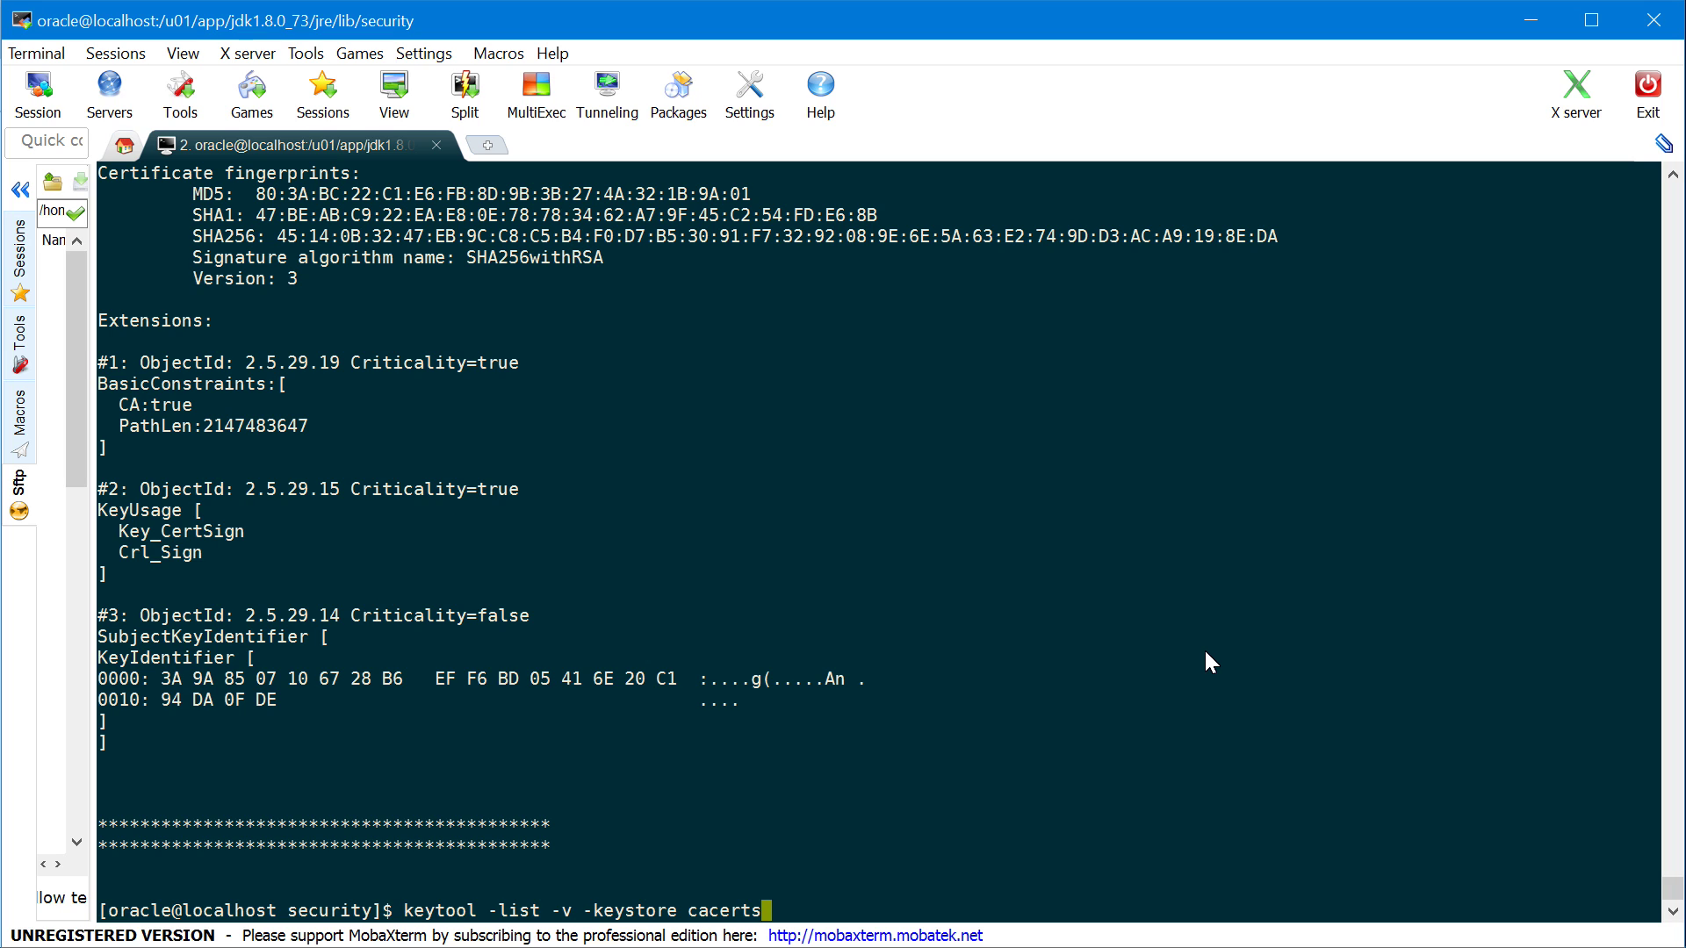
type("-storepass changeit")
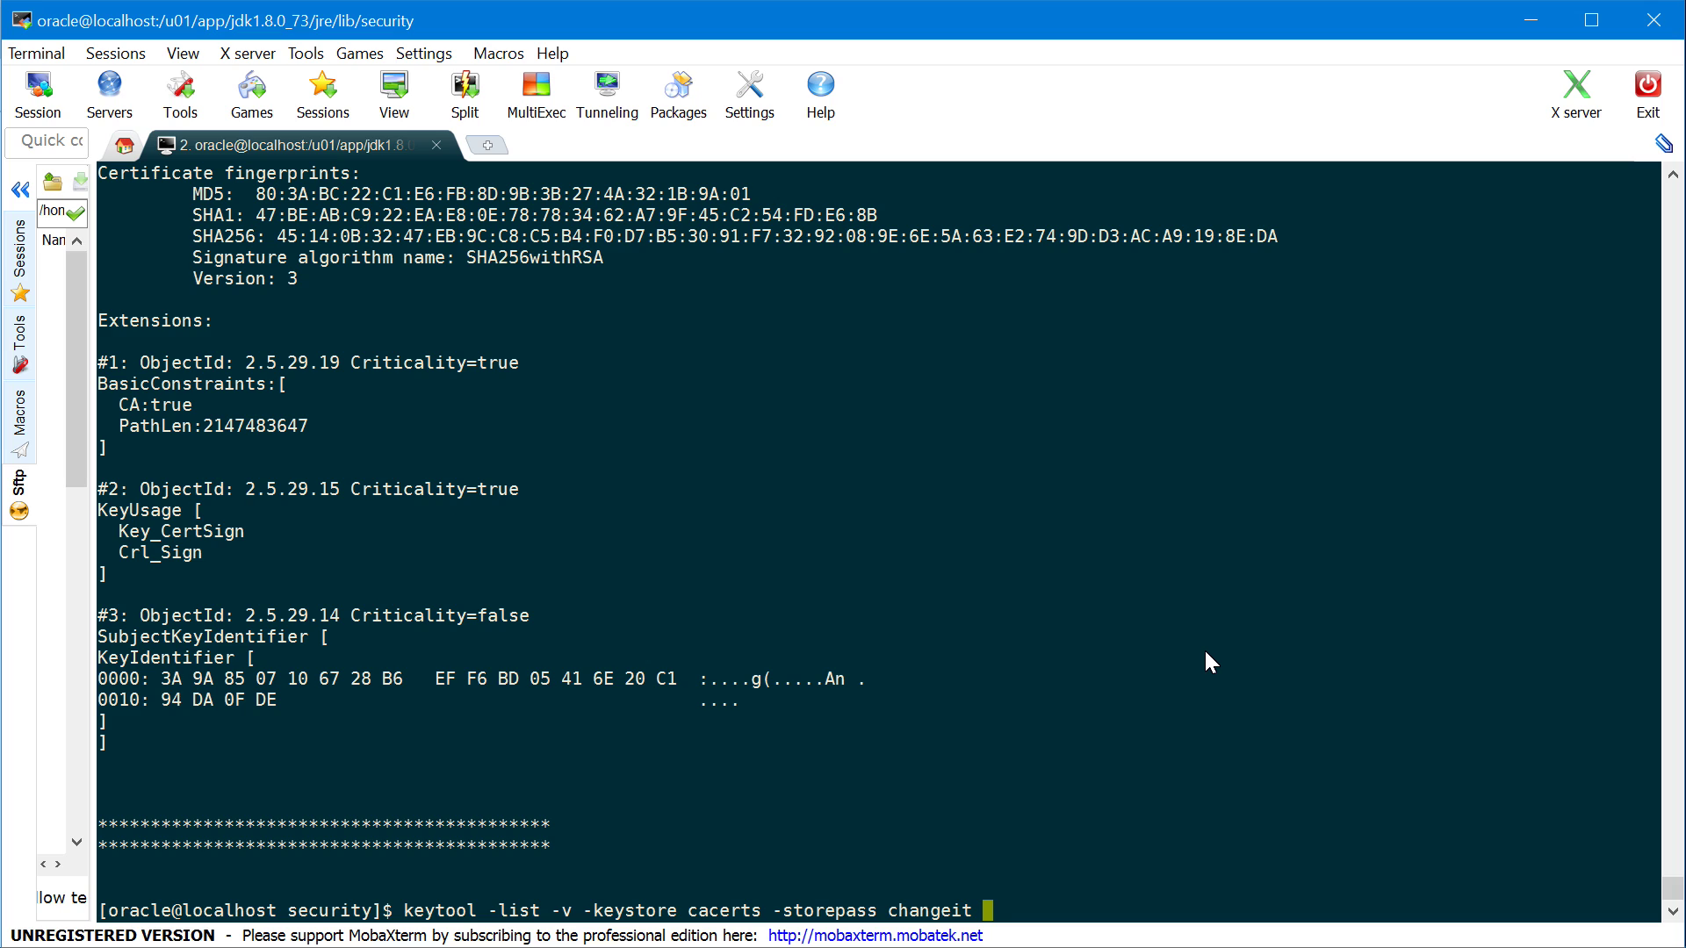
type(" | grep \"Ali")
type("as na")
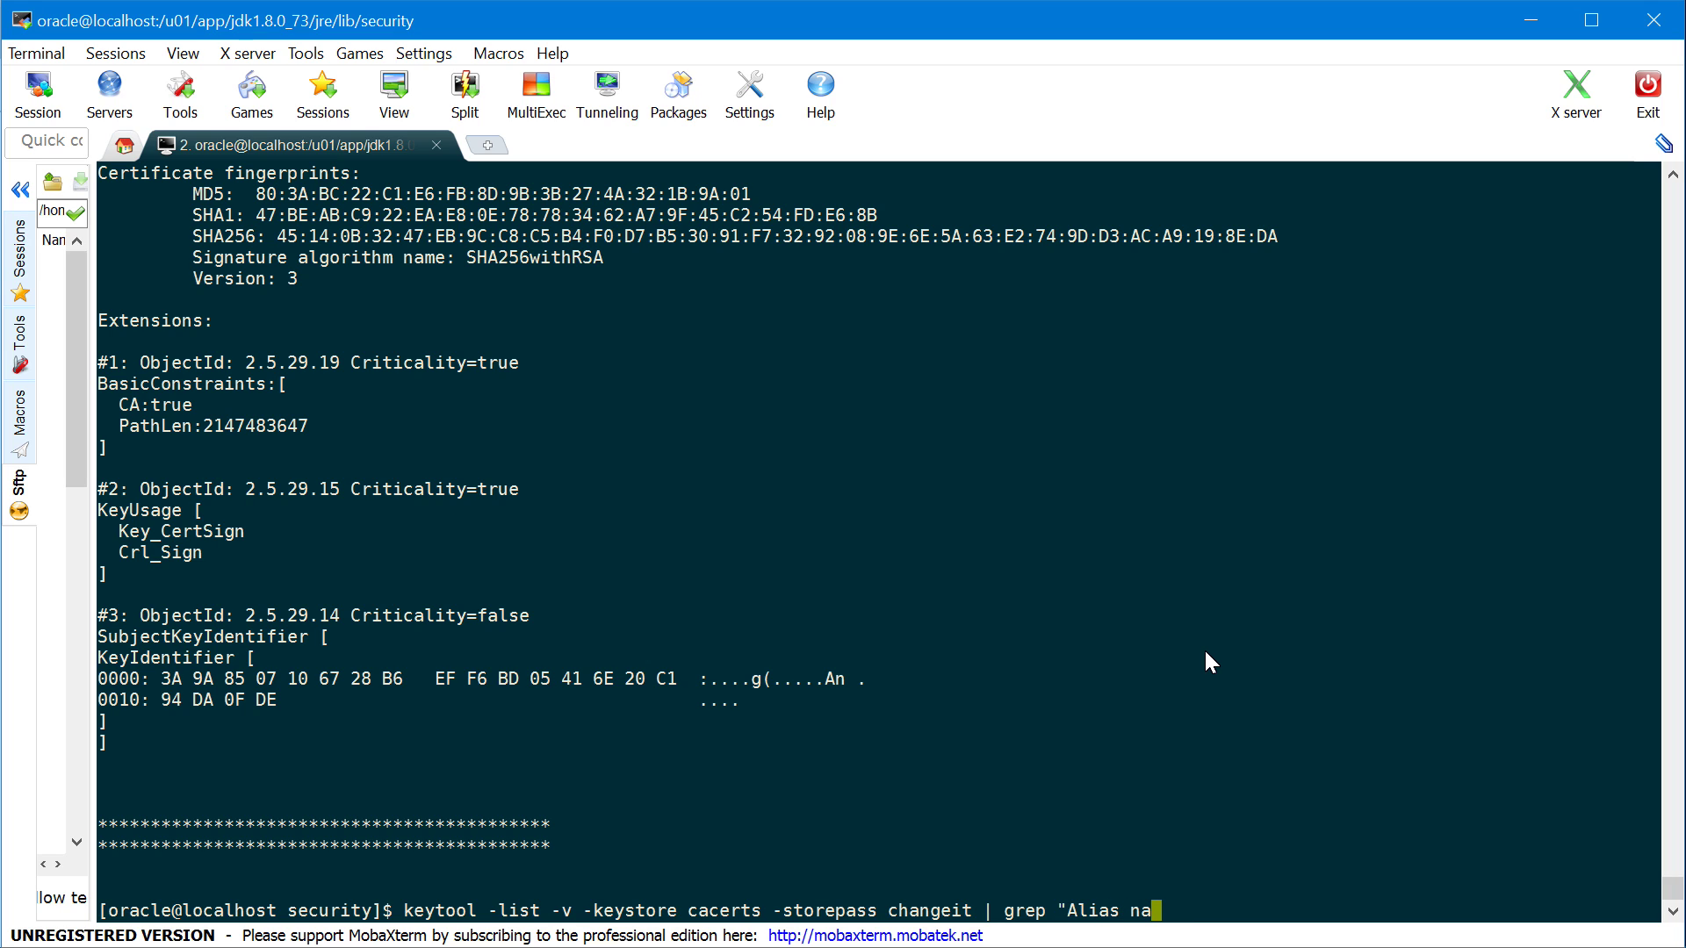
type("me:\"")
List the cacerts alias names and pick out digicertassuredidrootca and comodorsaca
key("Return")
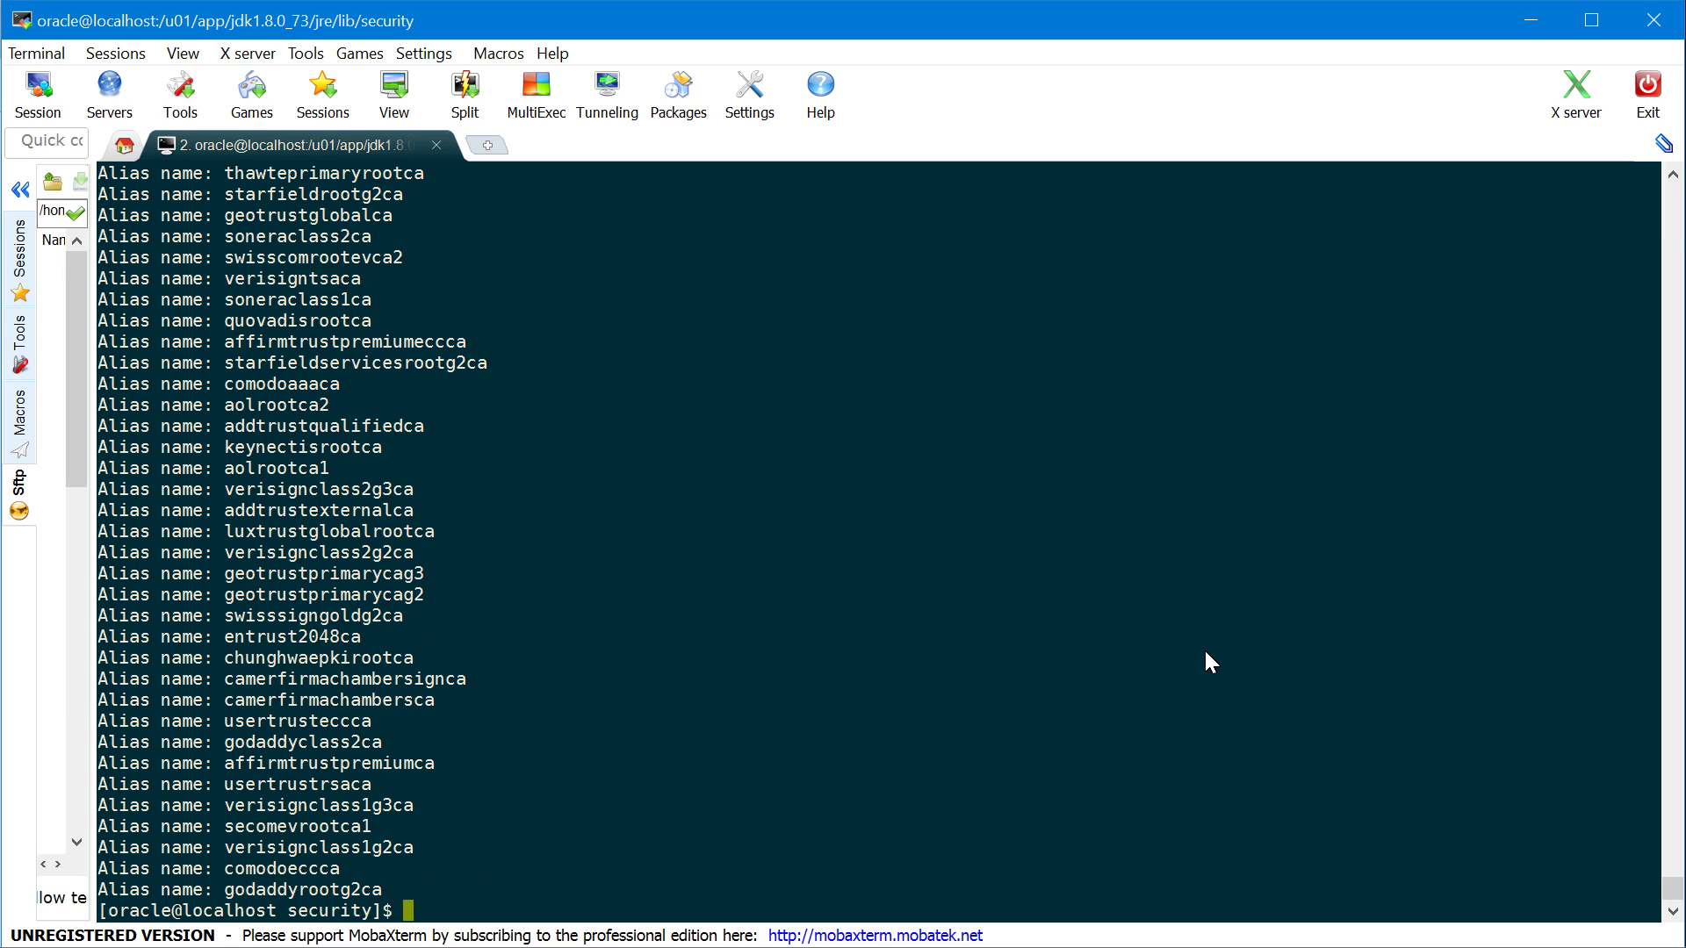
scroll(1204, 648, "up", 12)
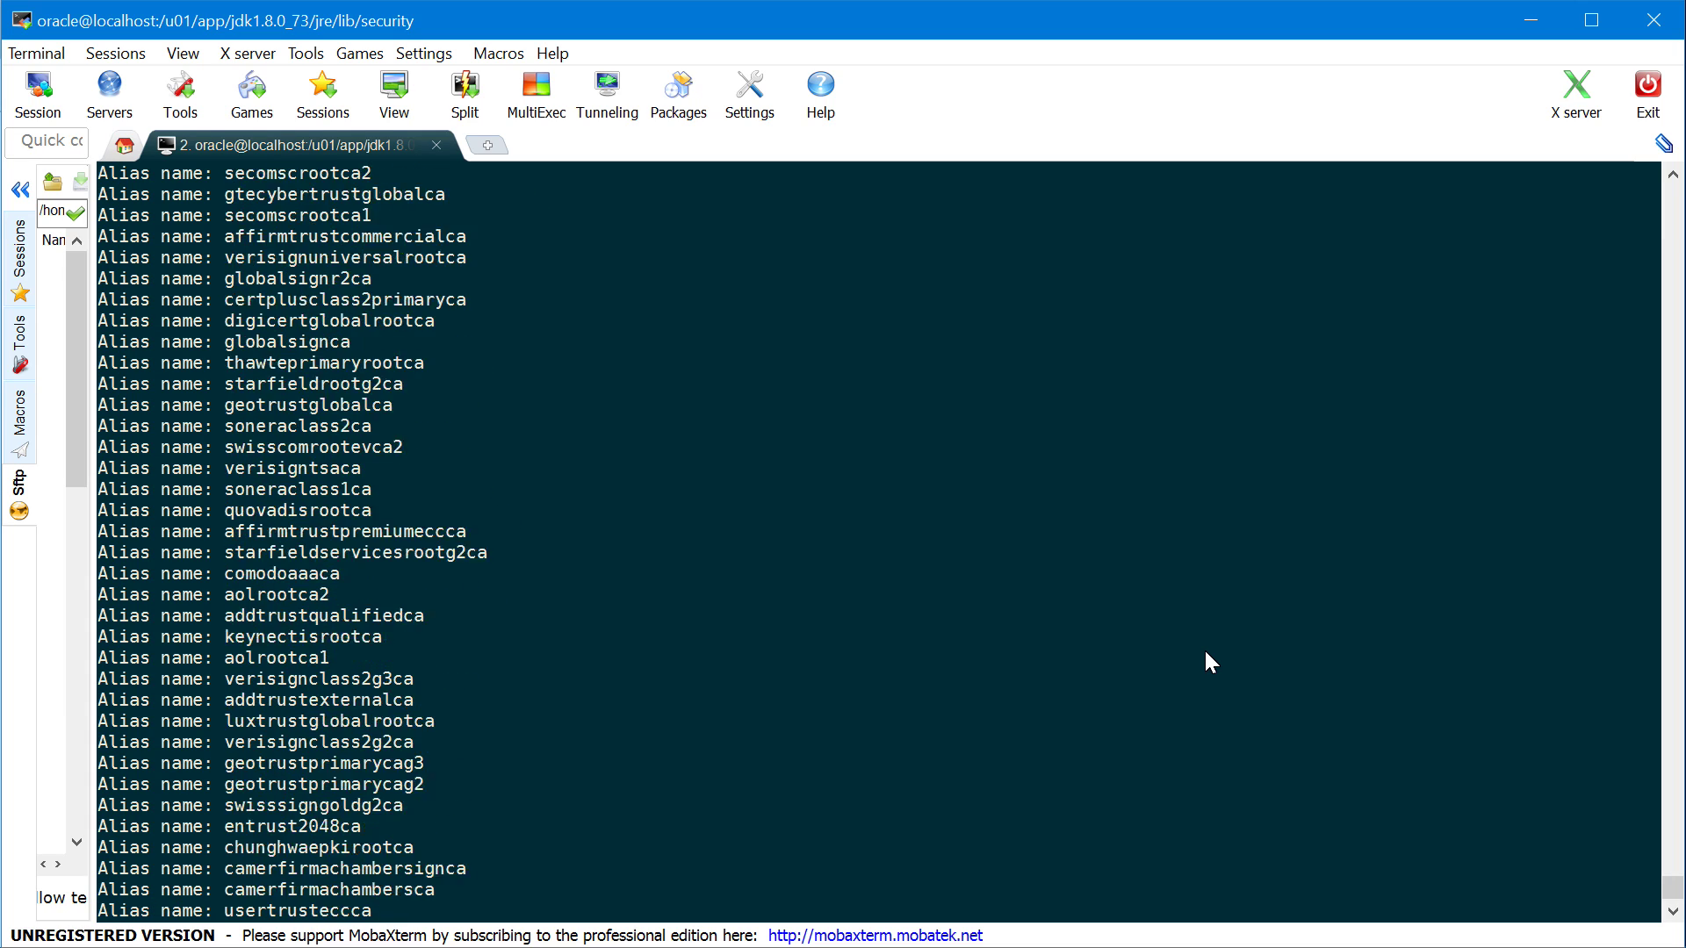
scroll(1204, 648, "up", 12)
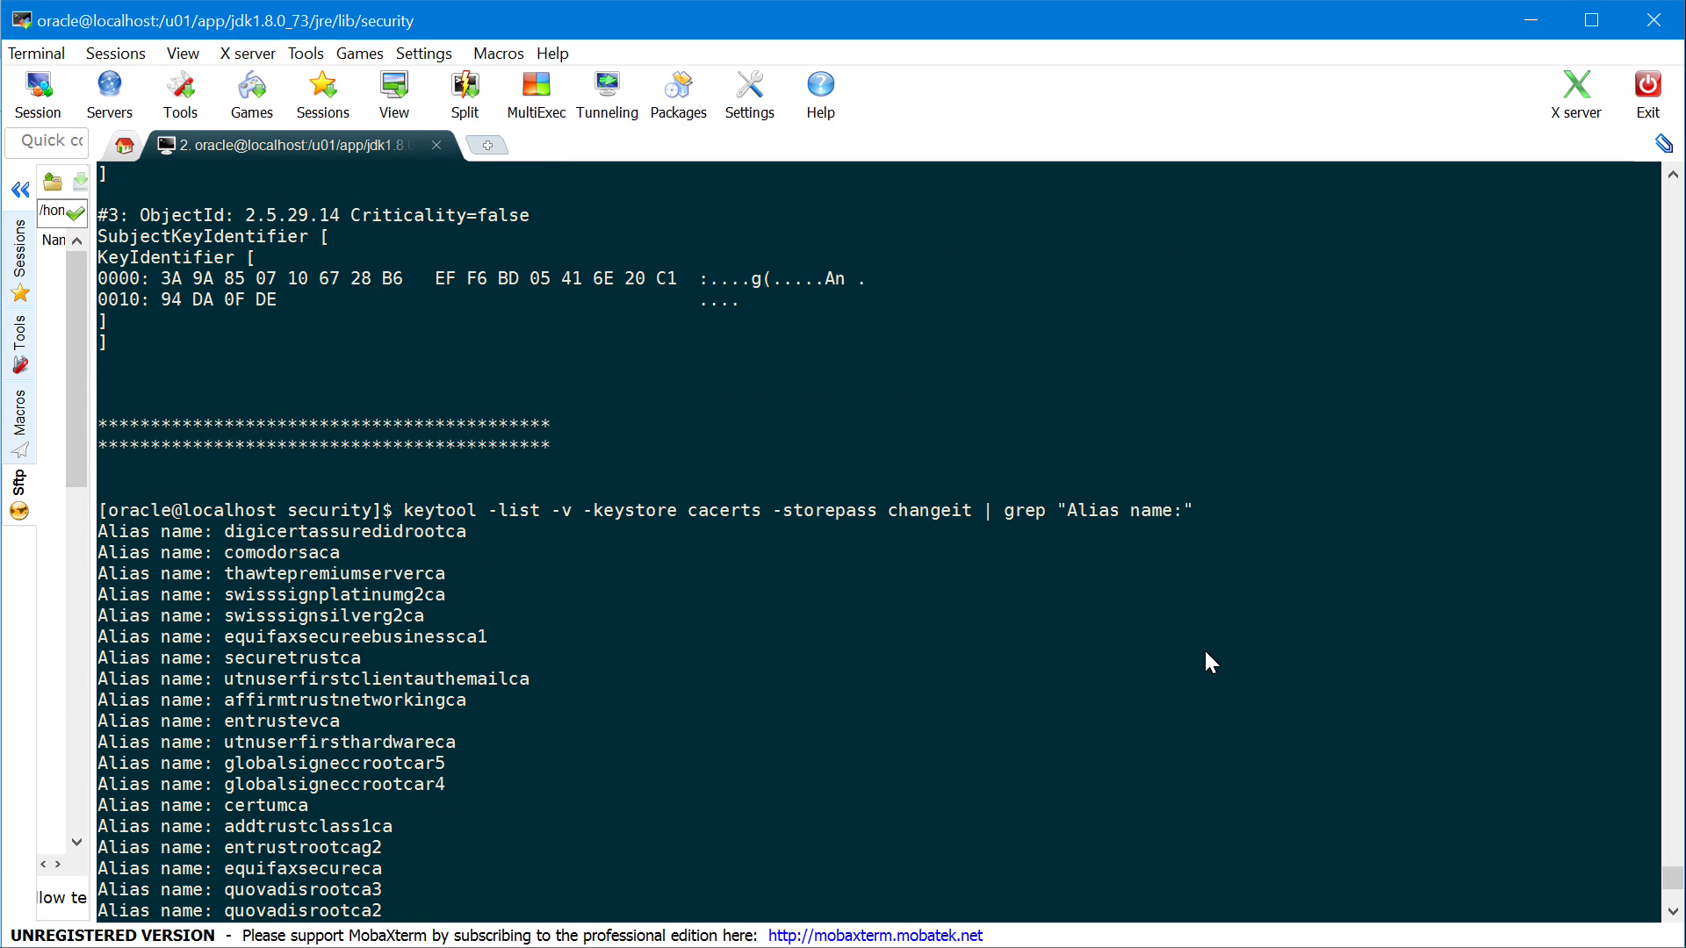
double_click(288, 532)
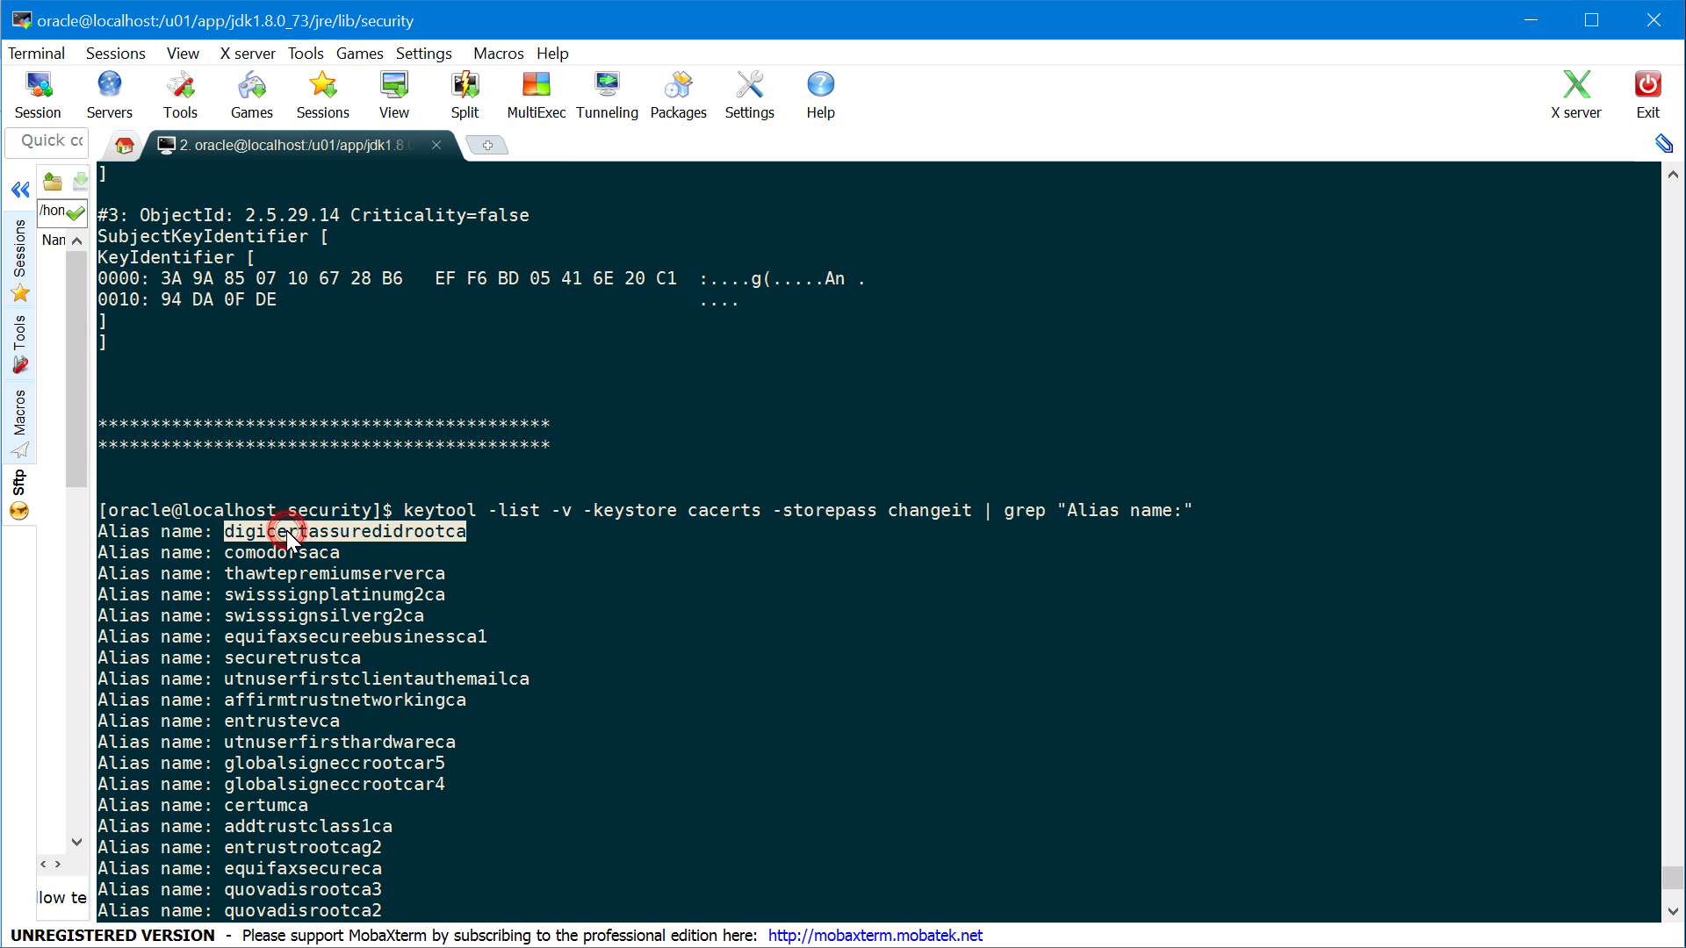
double_click(293, 551)
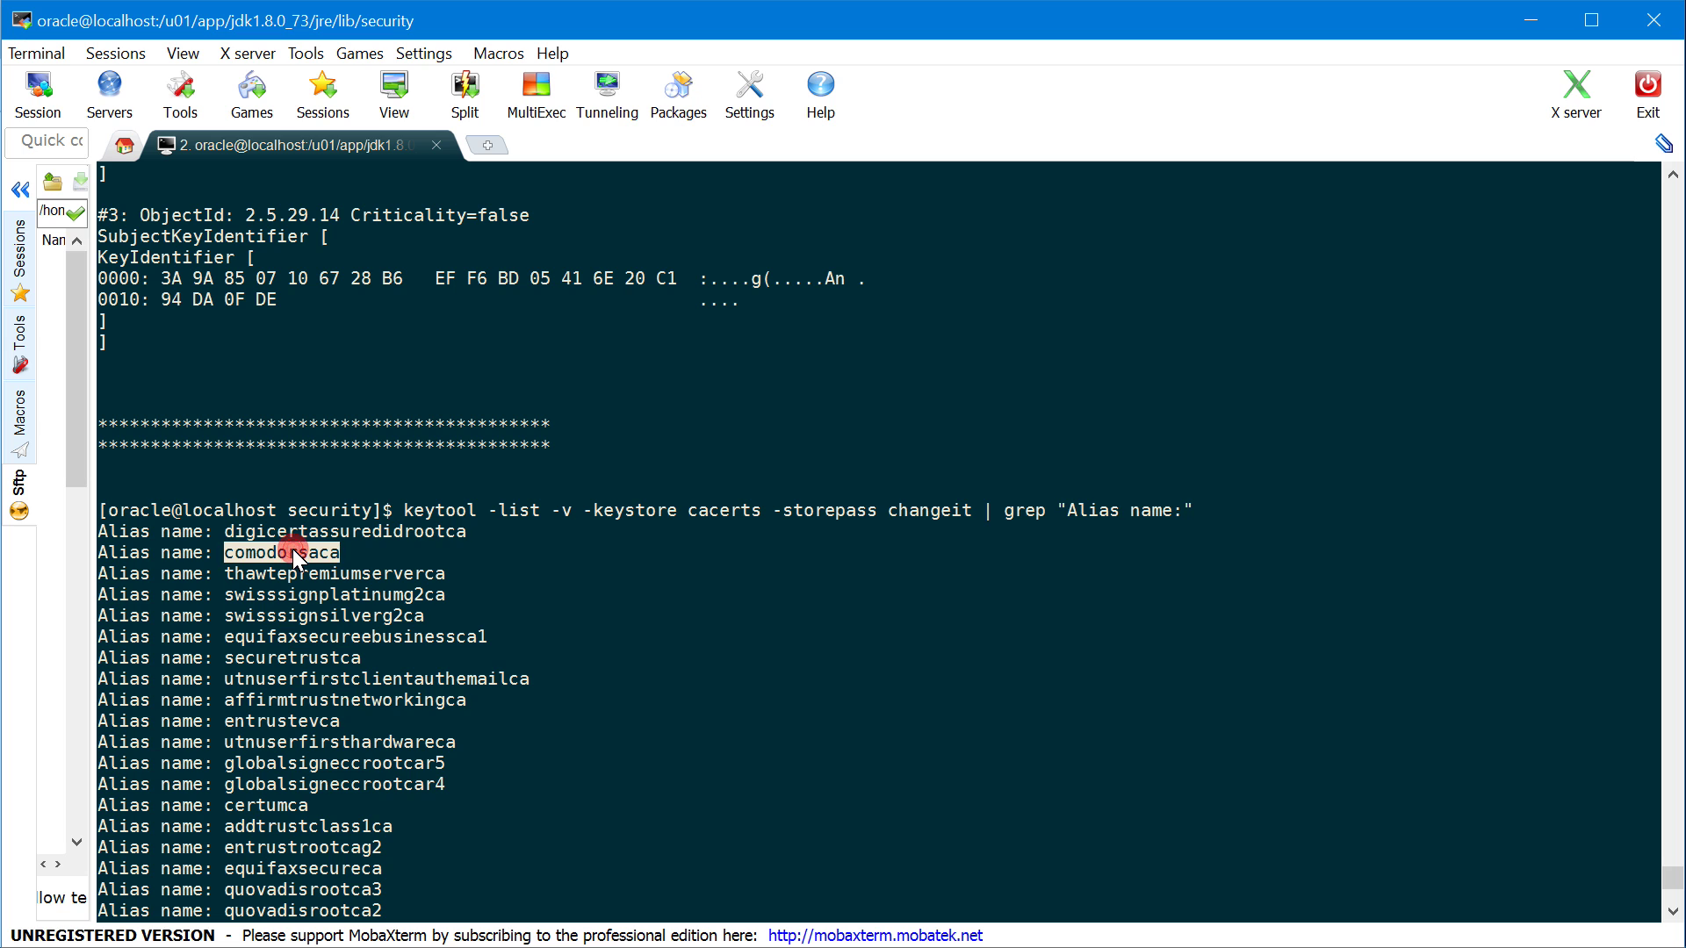
Review the entrustevca, godaddyrootg2ca and verisignclass1g3ca aliases, then return to the WebLogic Keystores page
scroll(481, 584, "down", 2)
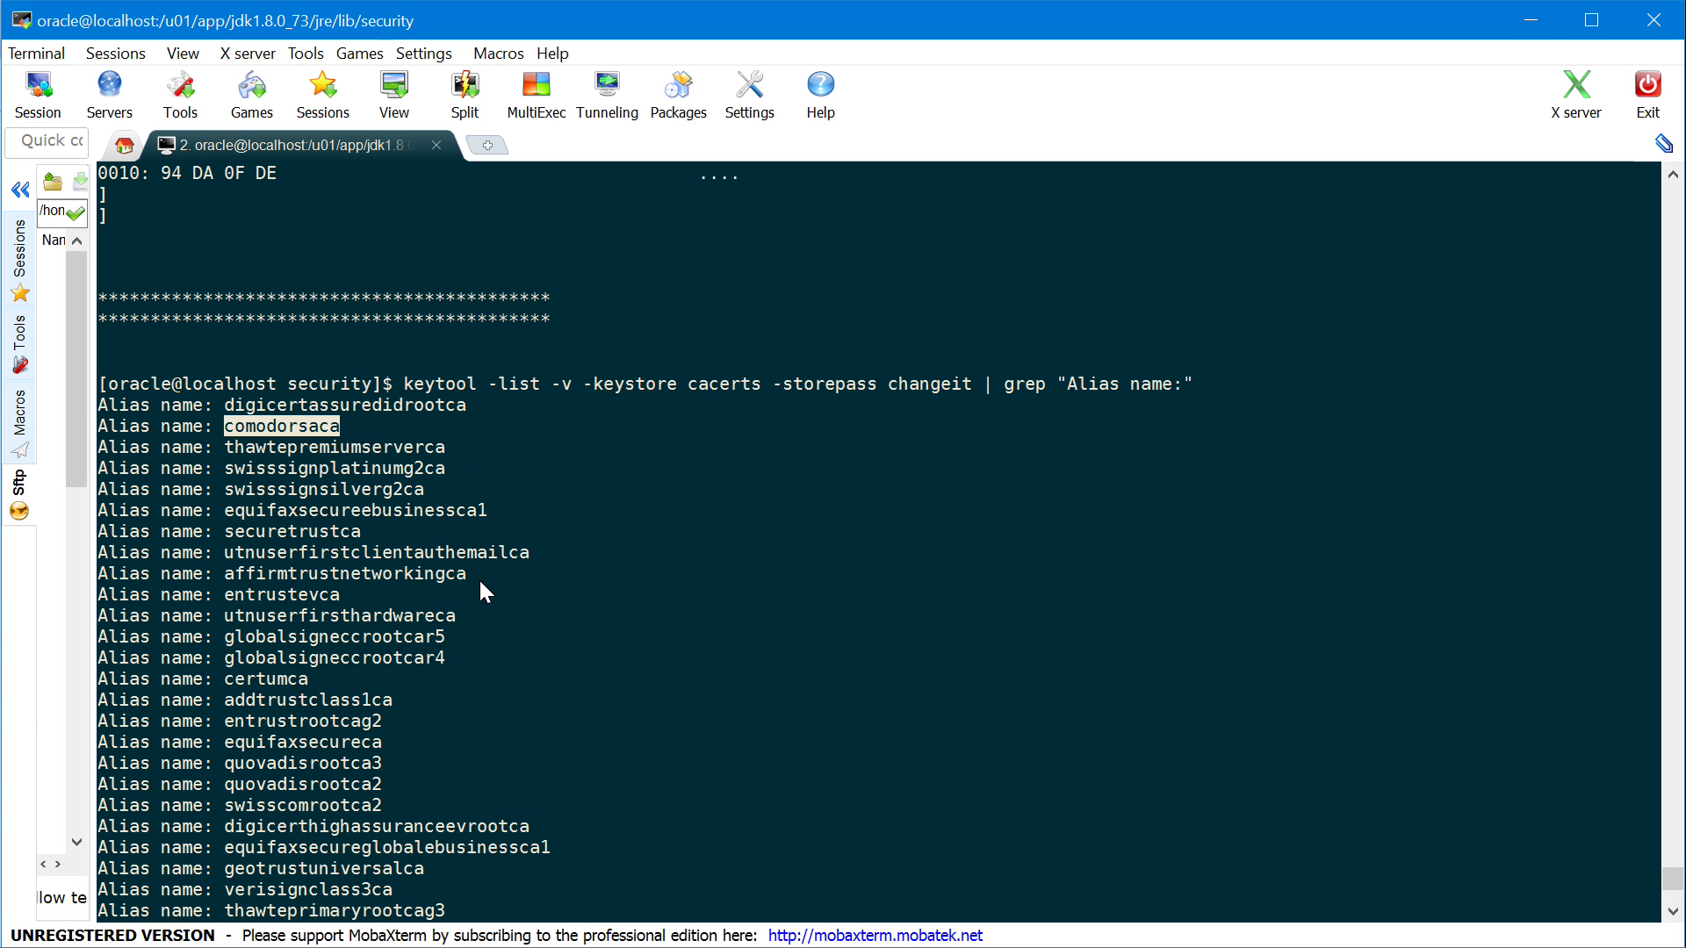
double_click(299, 599)
scroll(589, 638, "down", 8)
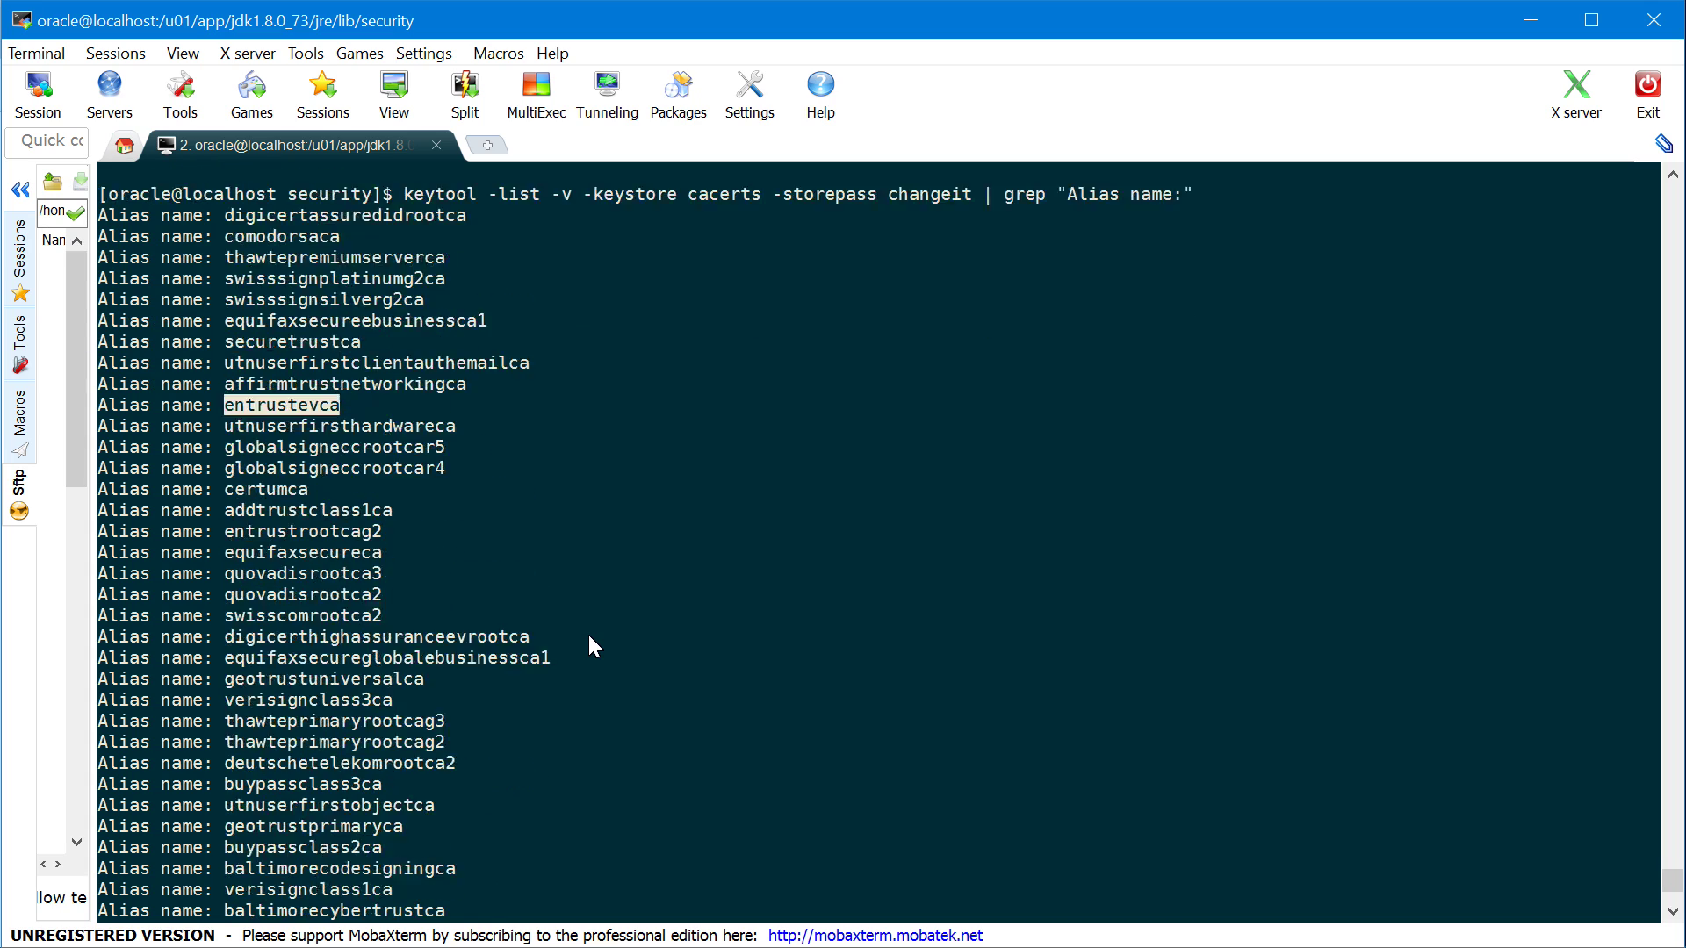
scroll(589, 647, "down", 16)
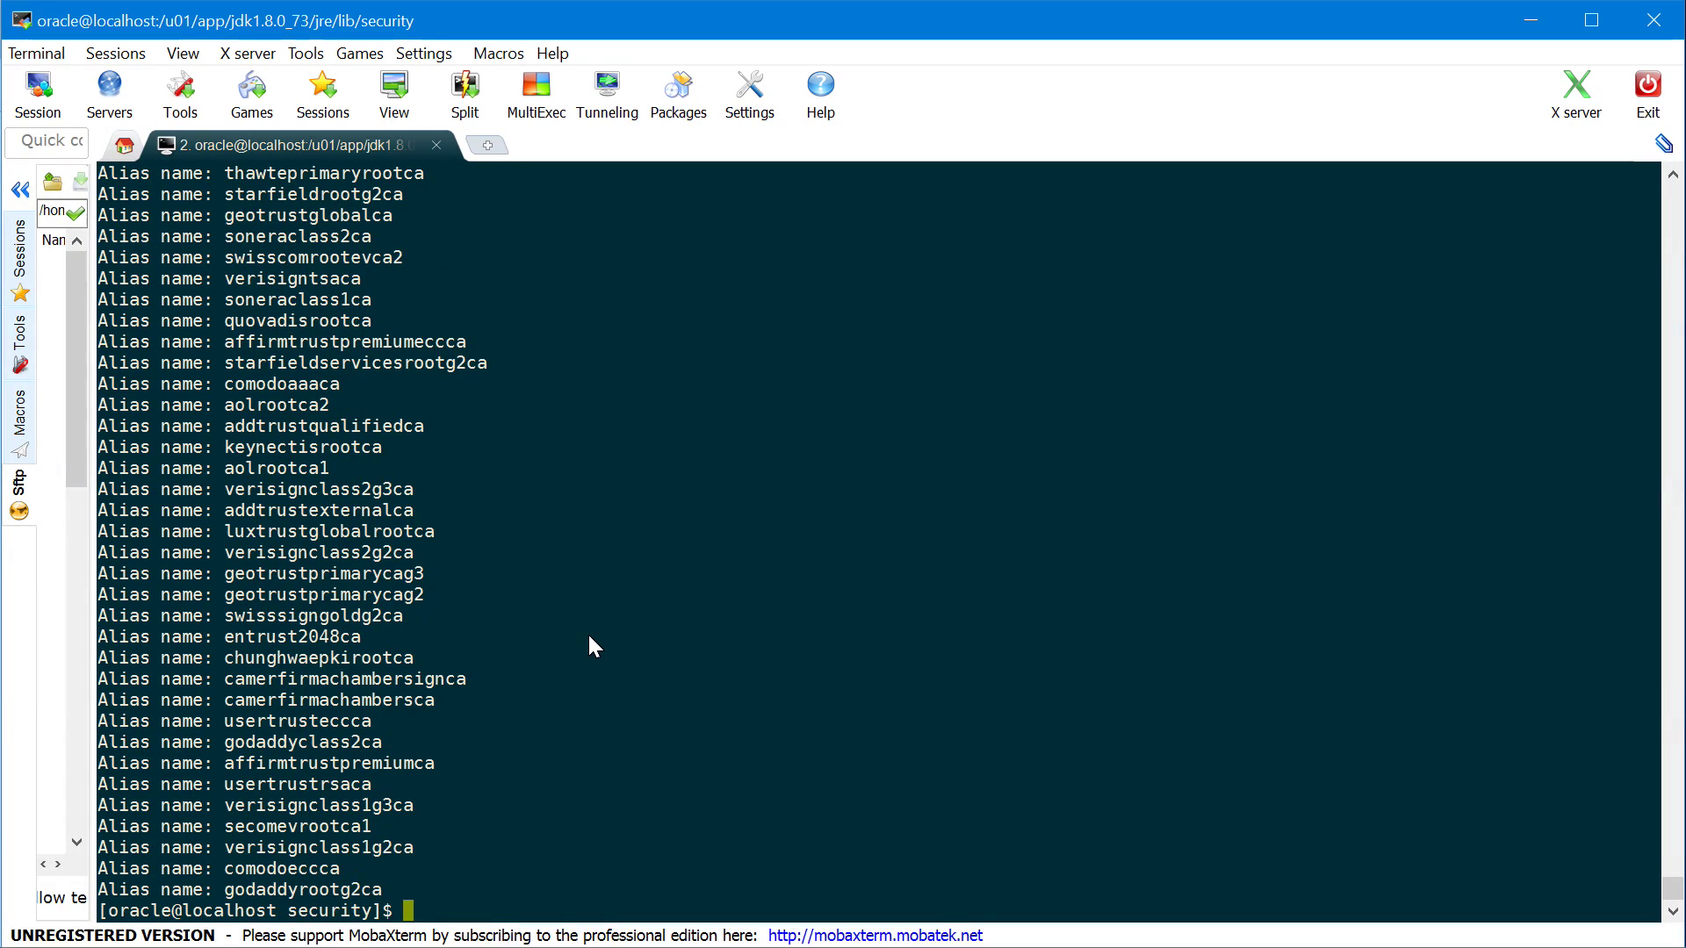
double_click(324, 889)
double_click(317, 805)
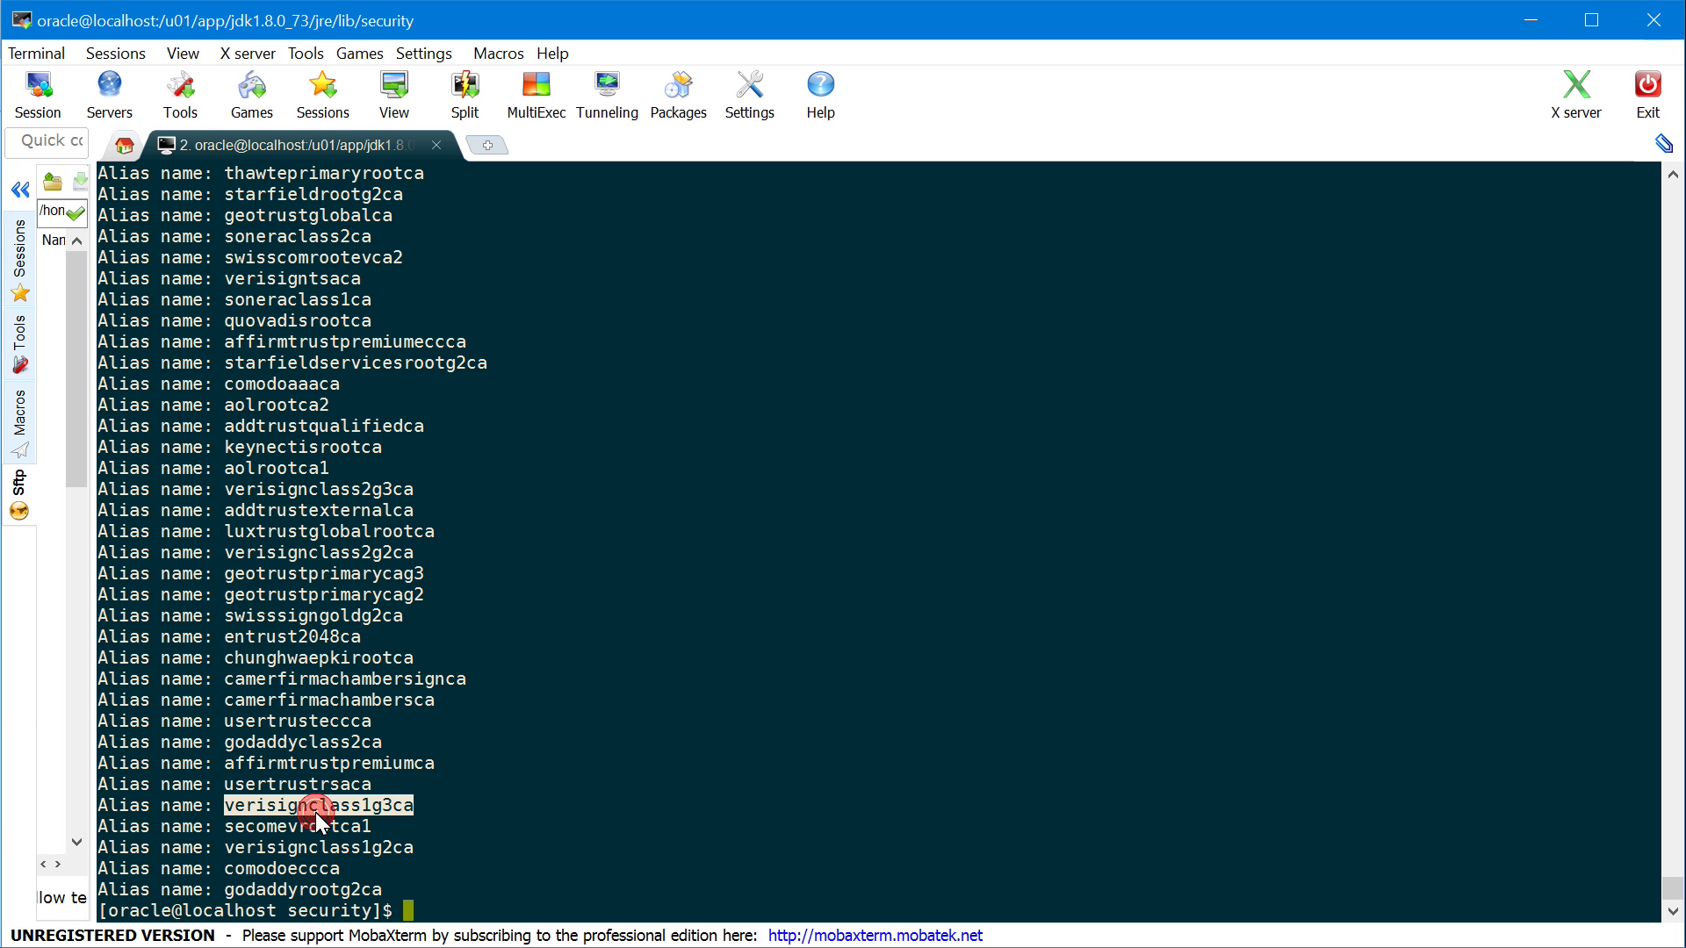
scroll(602, 478, "up", 8)
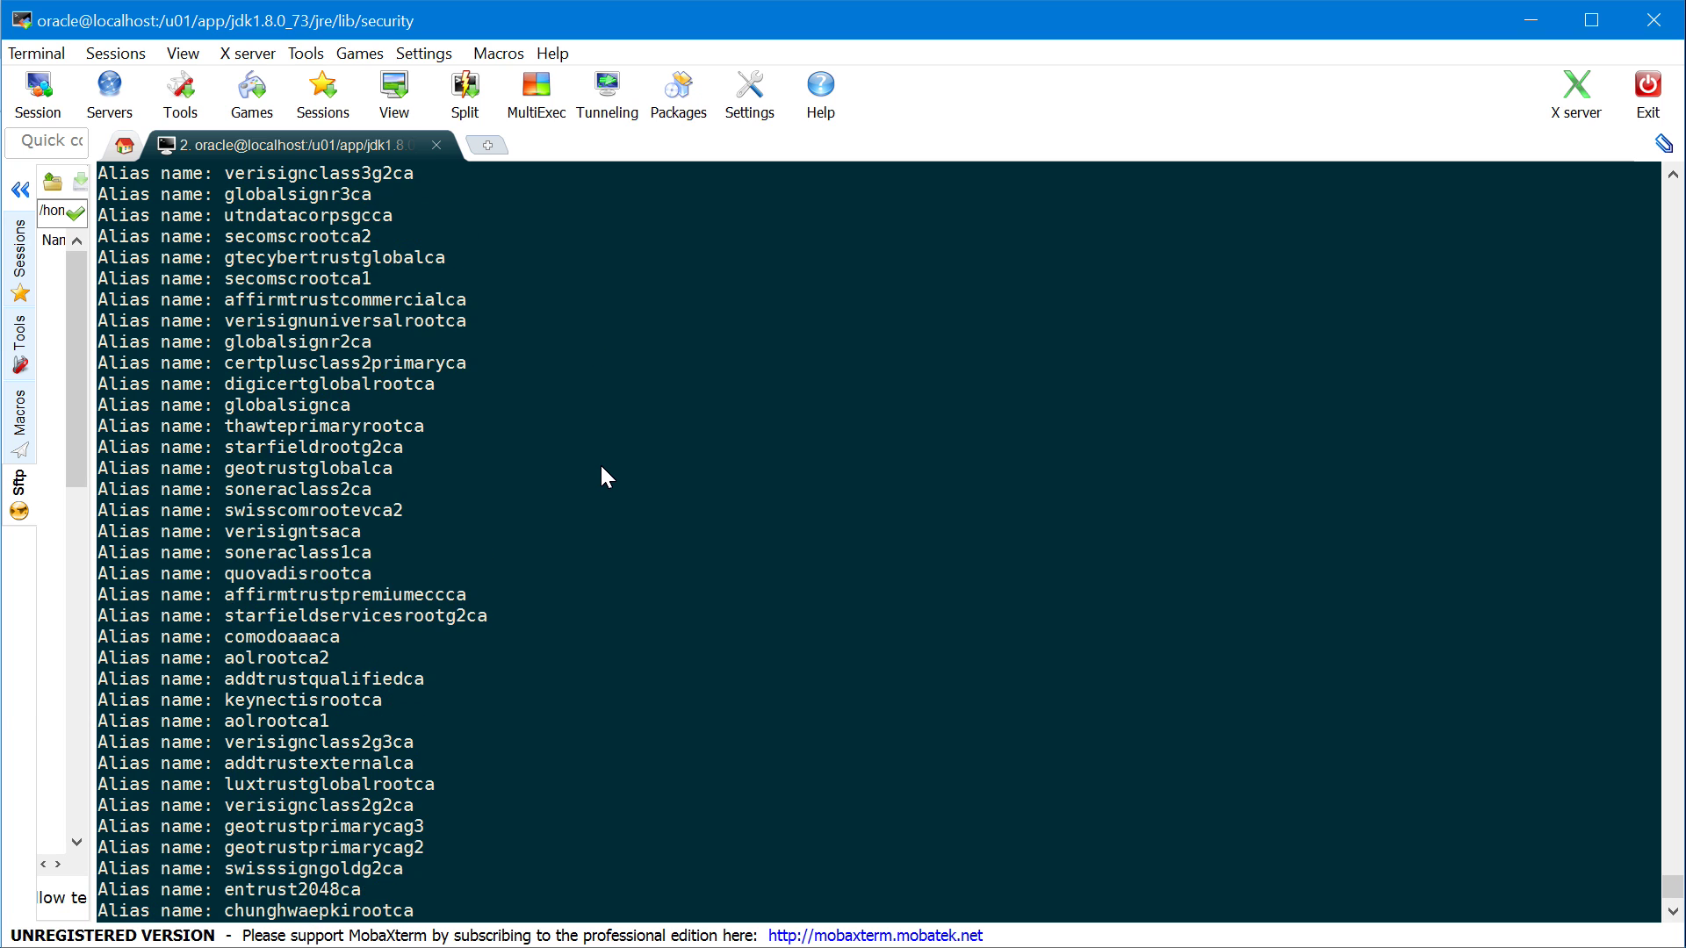
scroll(602, 477, "down", 8)
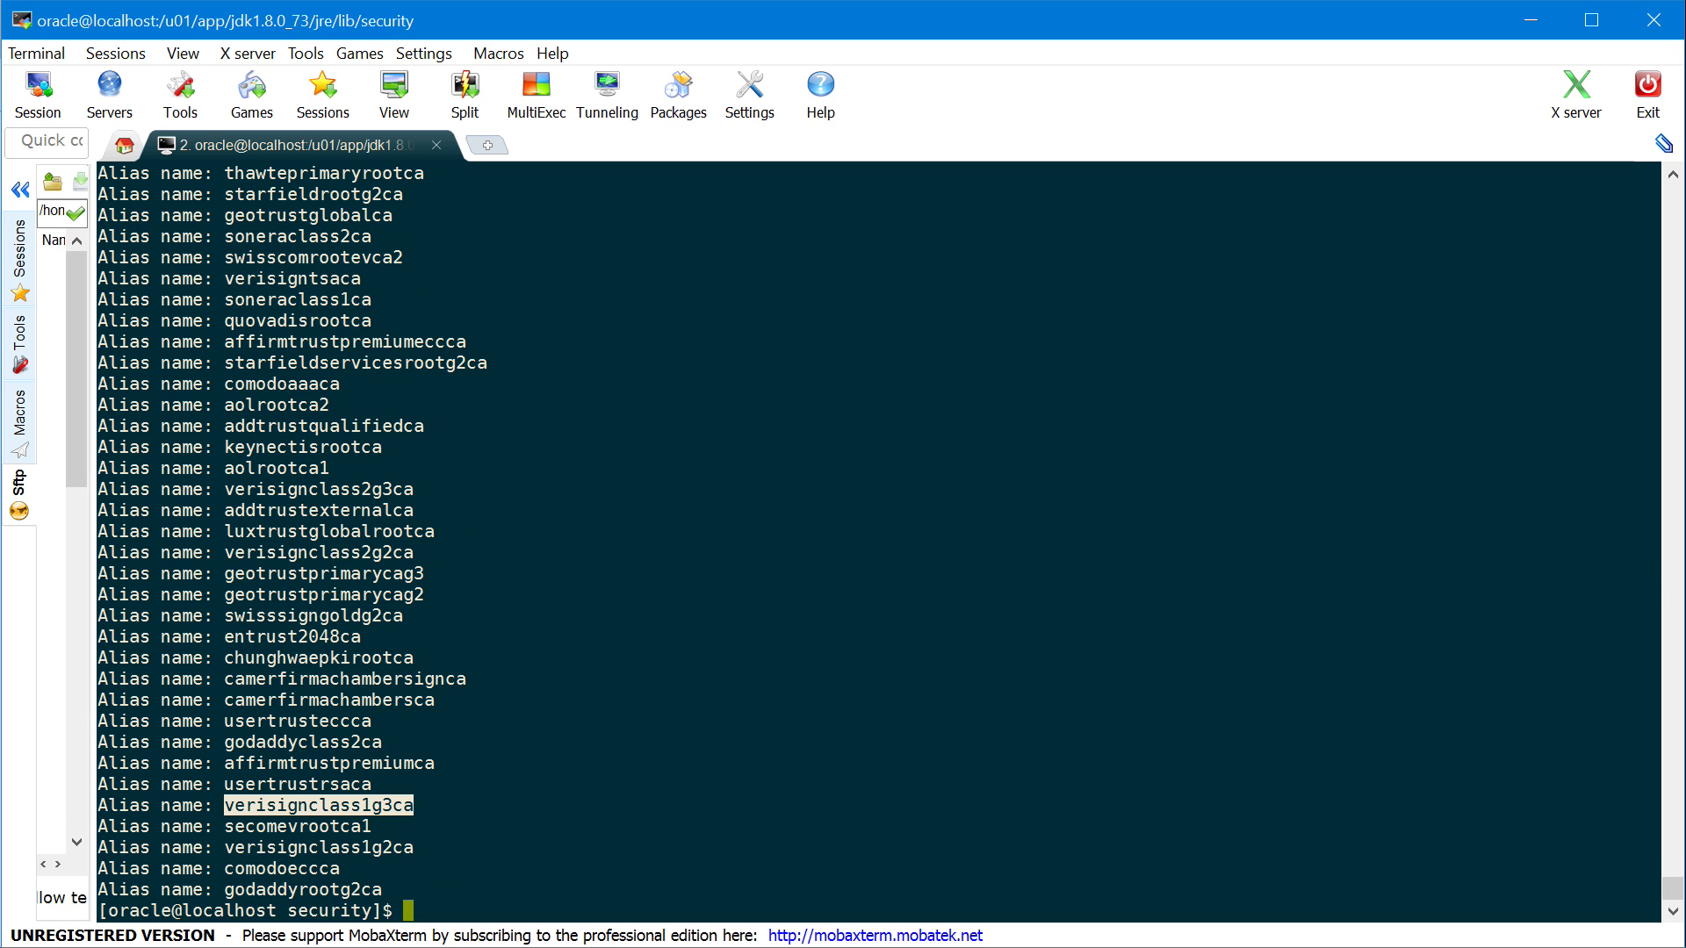
key("alt+Tab")
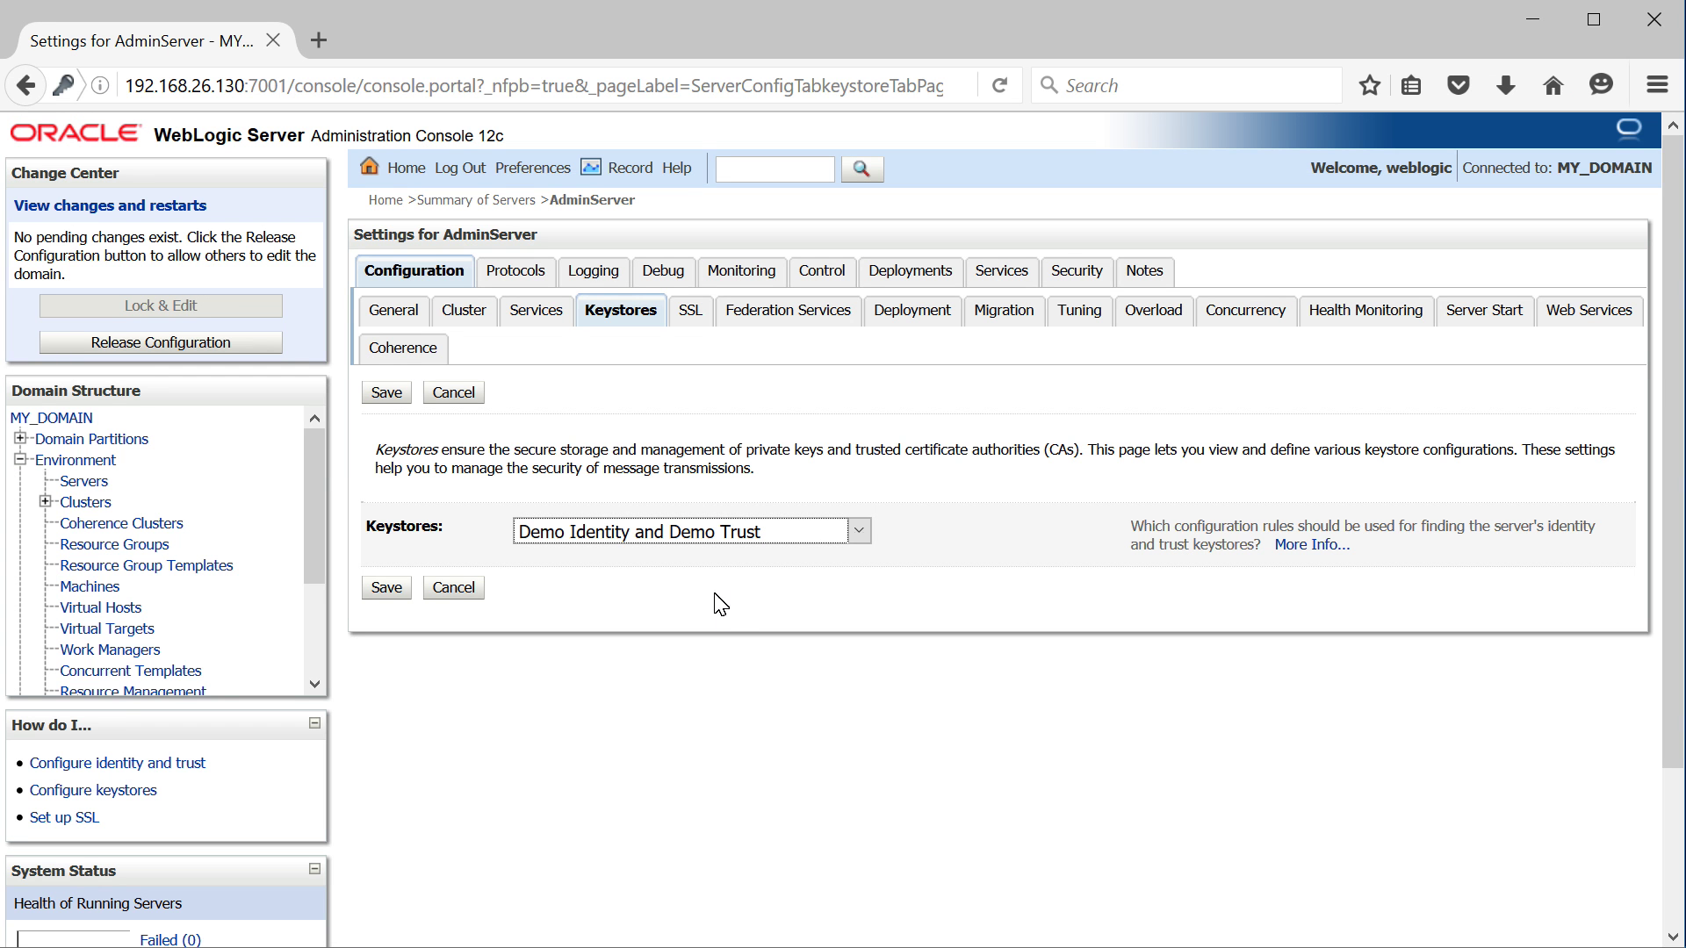
Change AdminServer's keystores to Custom Identity and Custom Trust and save
left_click(703, 542)
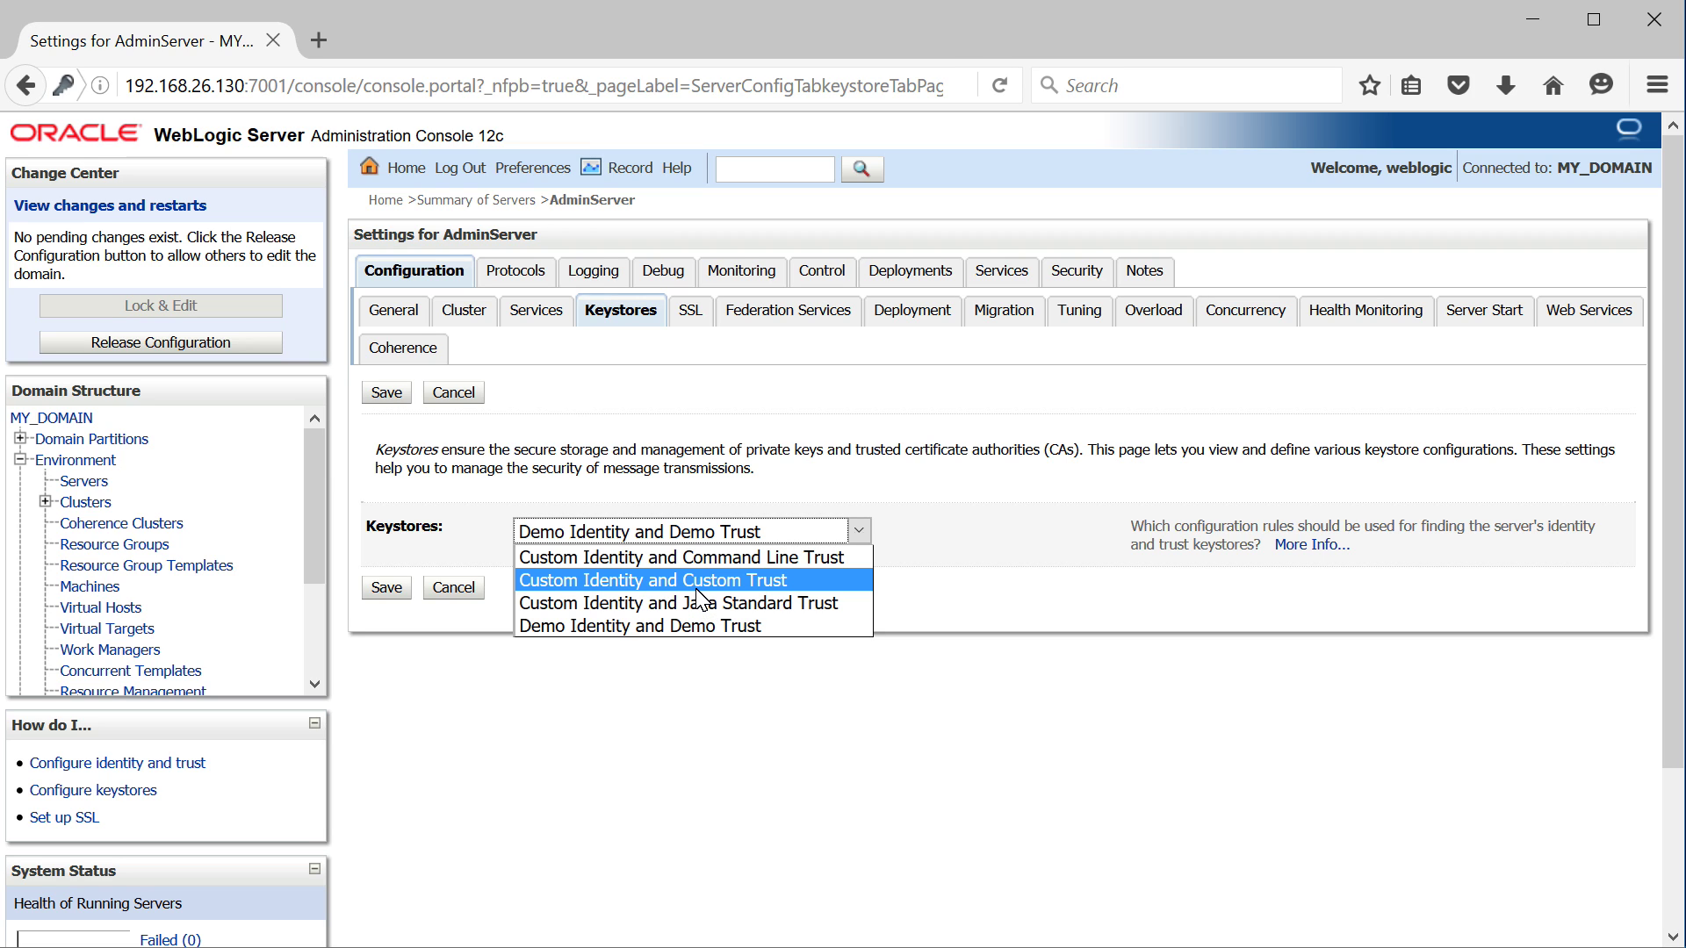
left_click(698, 589)
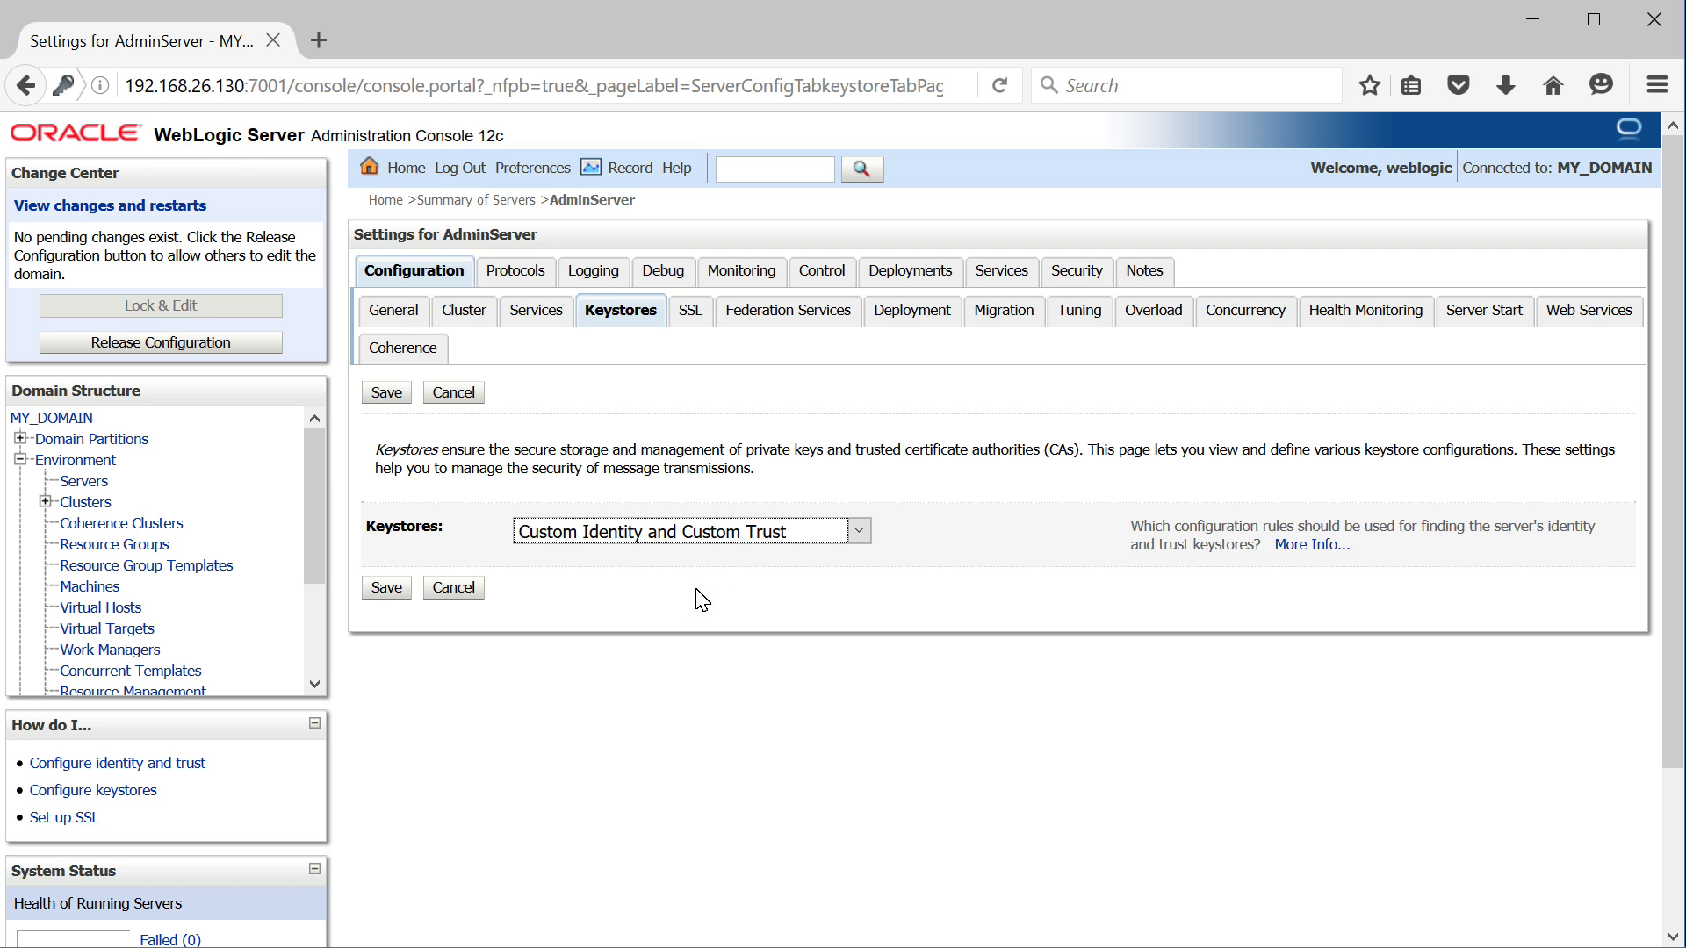
left_click(387, 588)
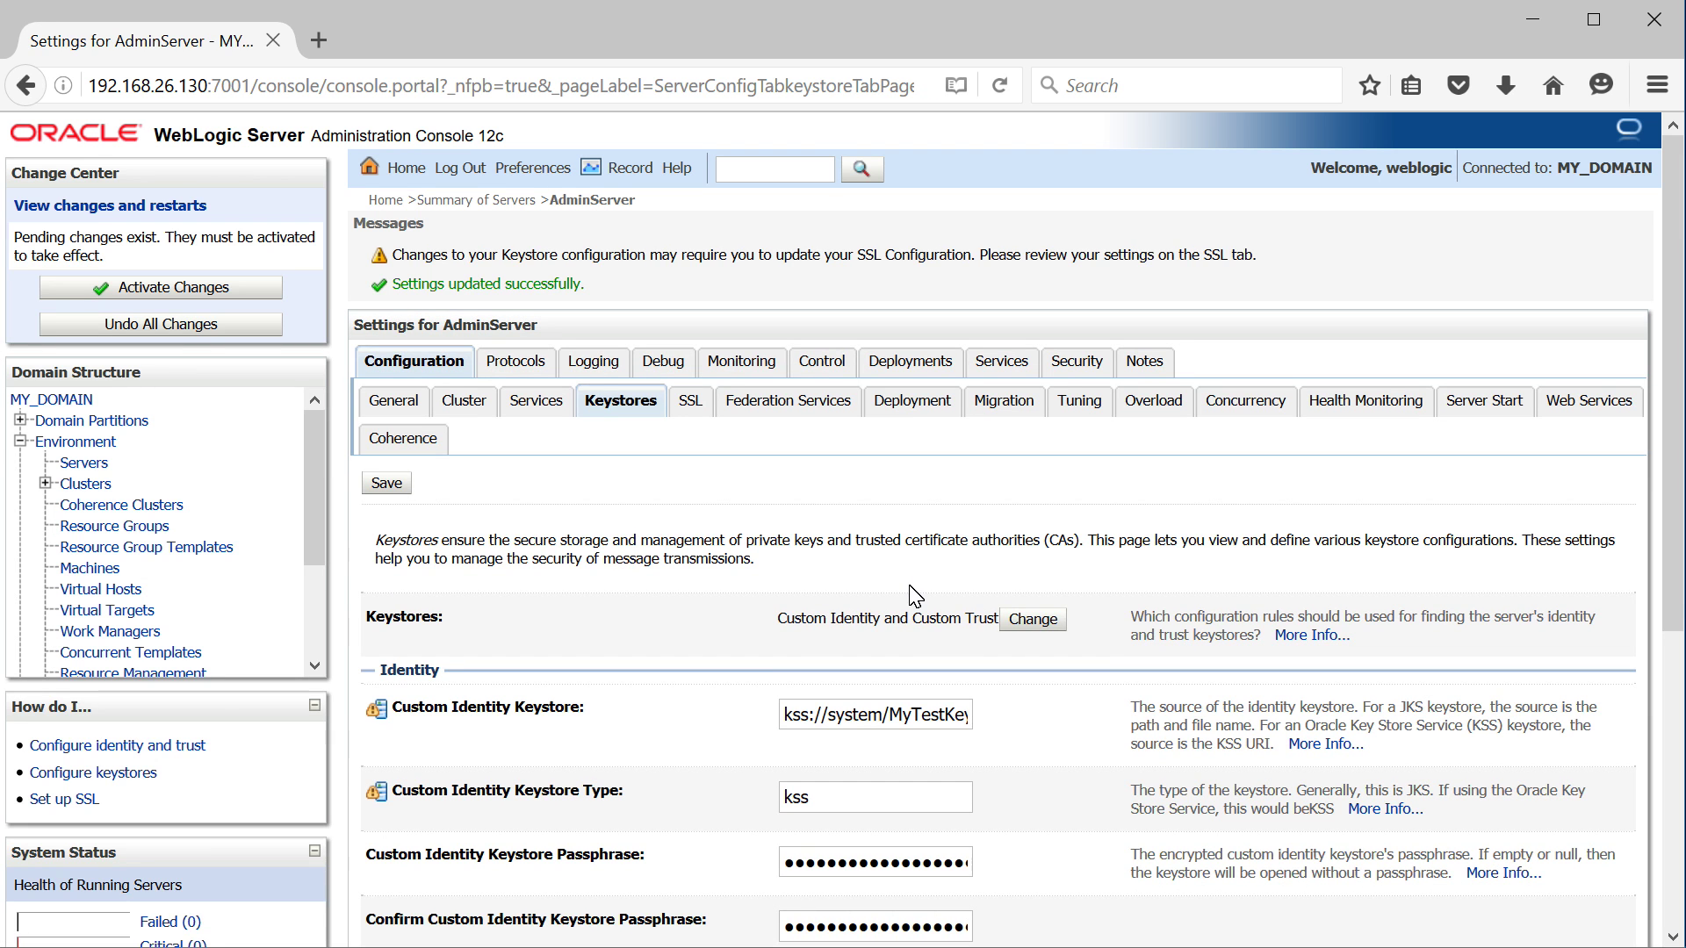
Inspect the identity keystore path's kss://, system and MyTestKeyStore parts
scroll(913, 595, "down", 5)
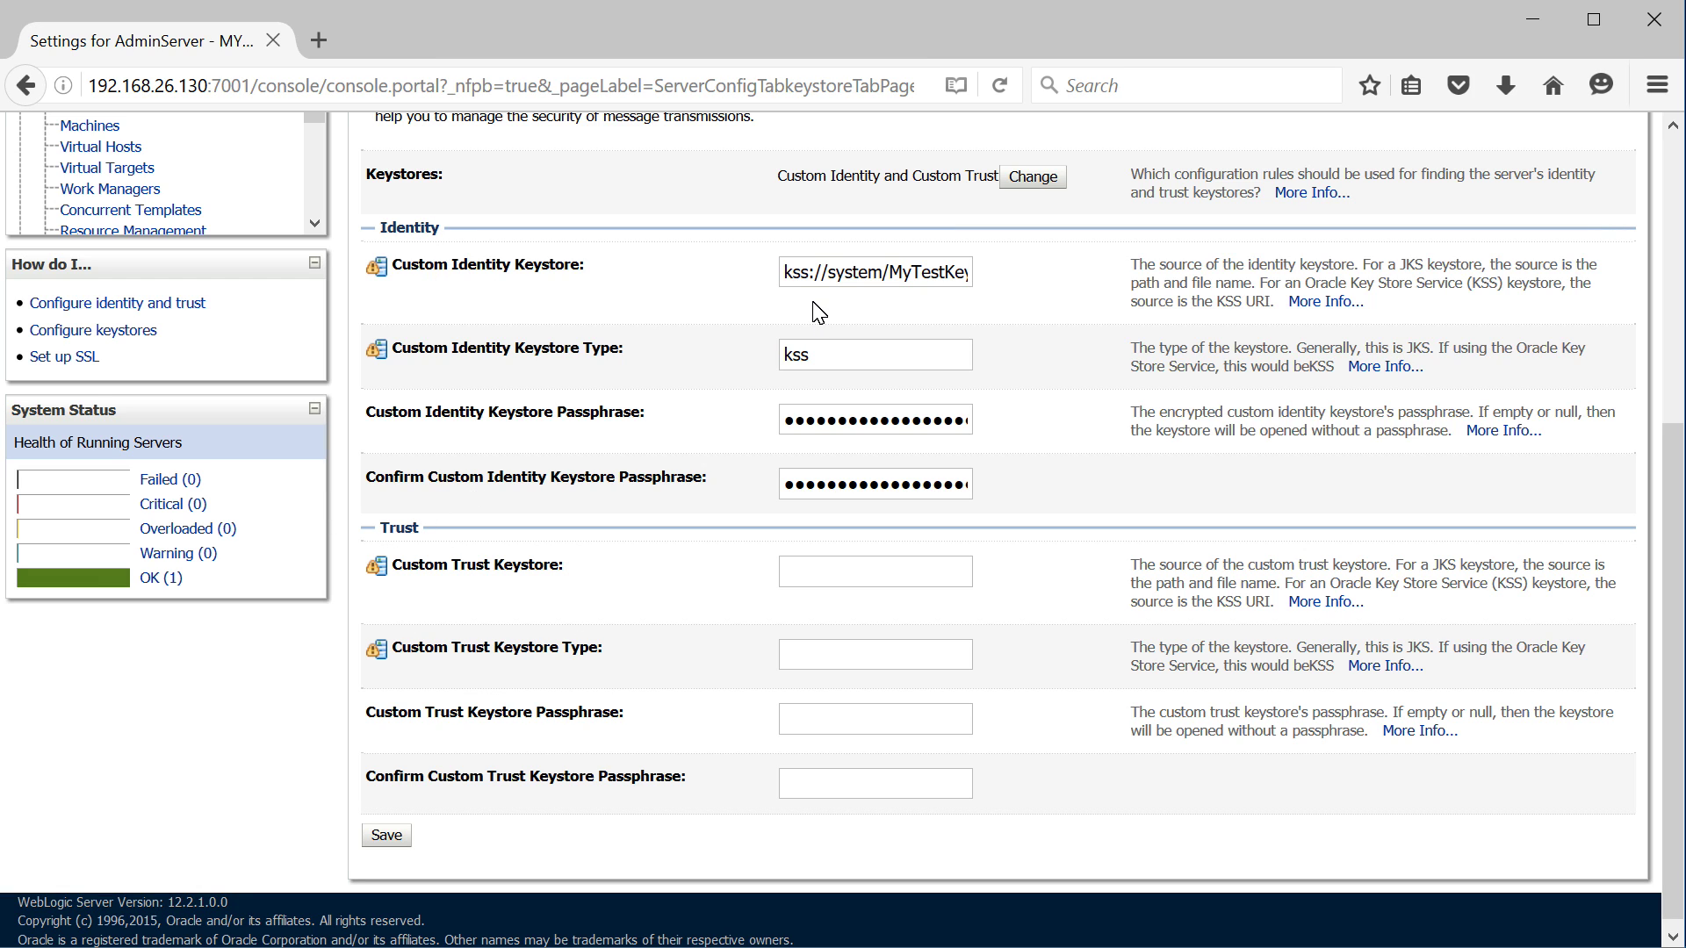
left_click_drag(783, 274, 1010, 281)
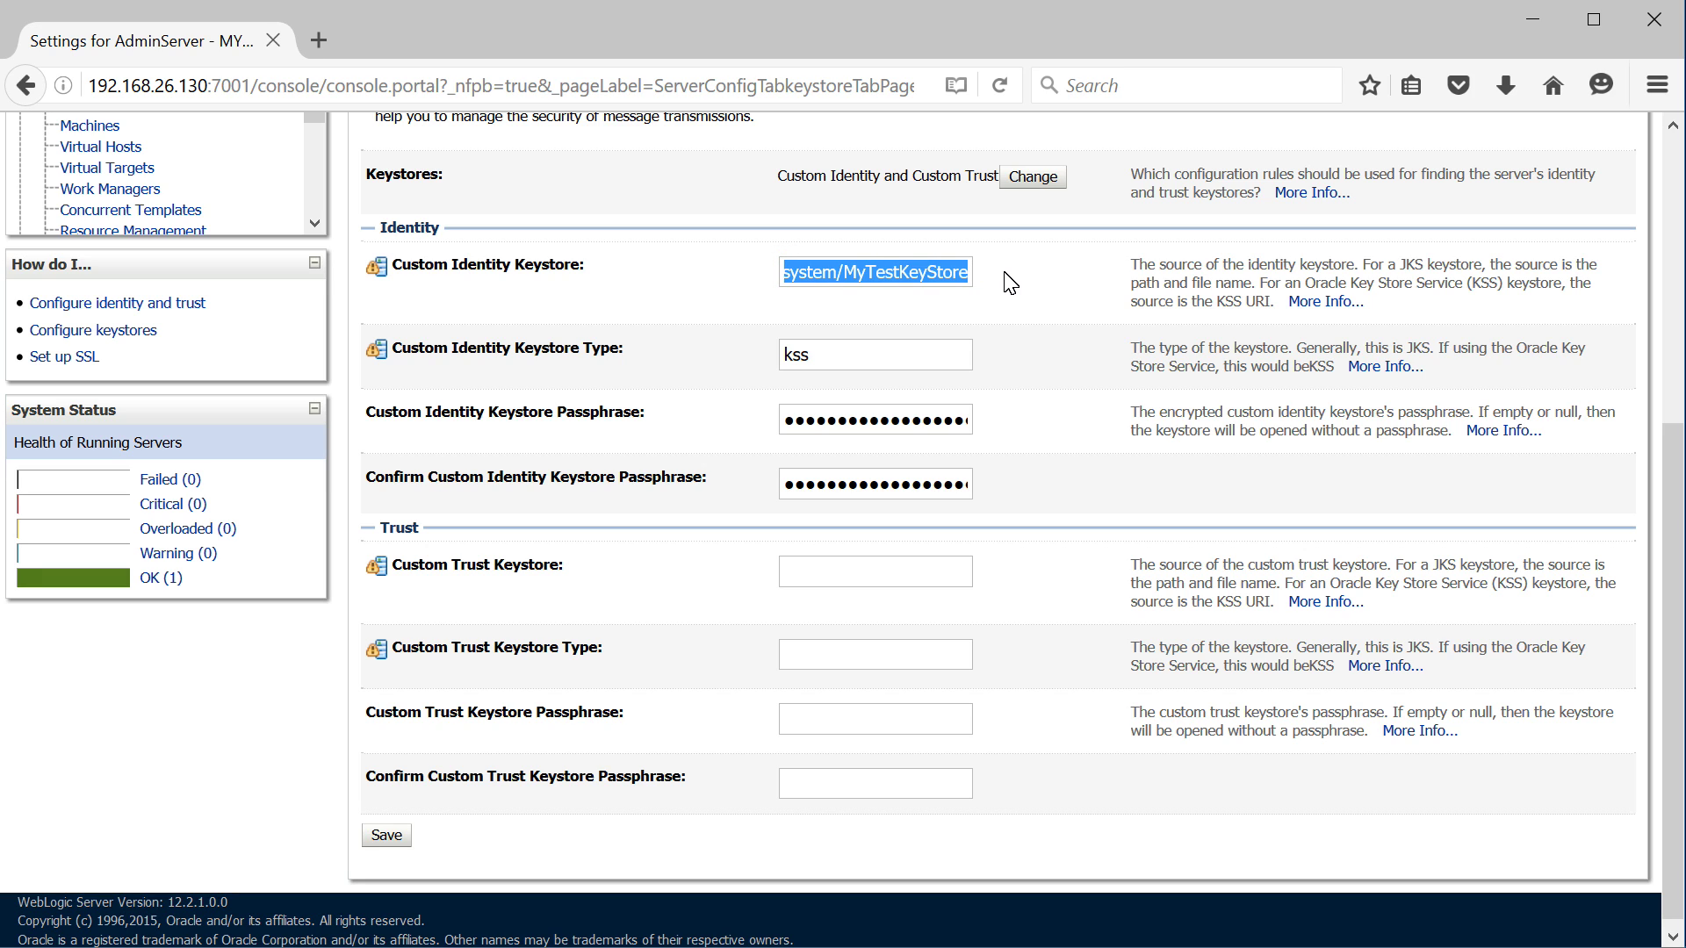
left_click(834, 367)
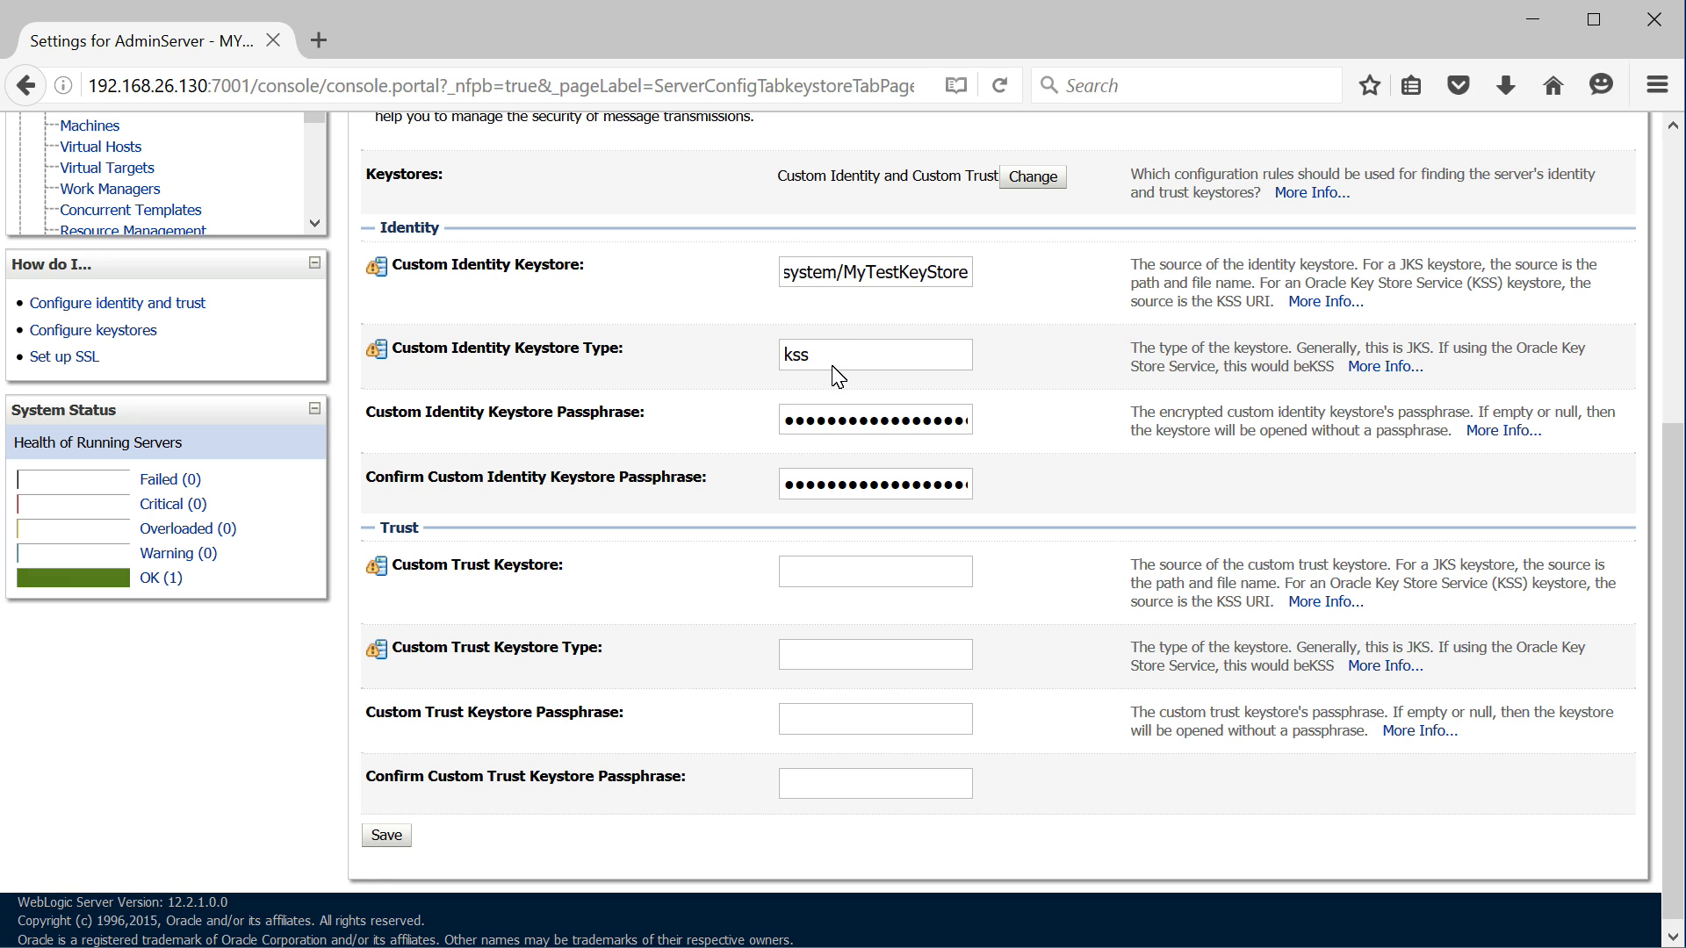
left_click(960, 274)
key("Home")
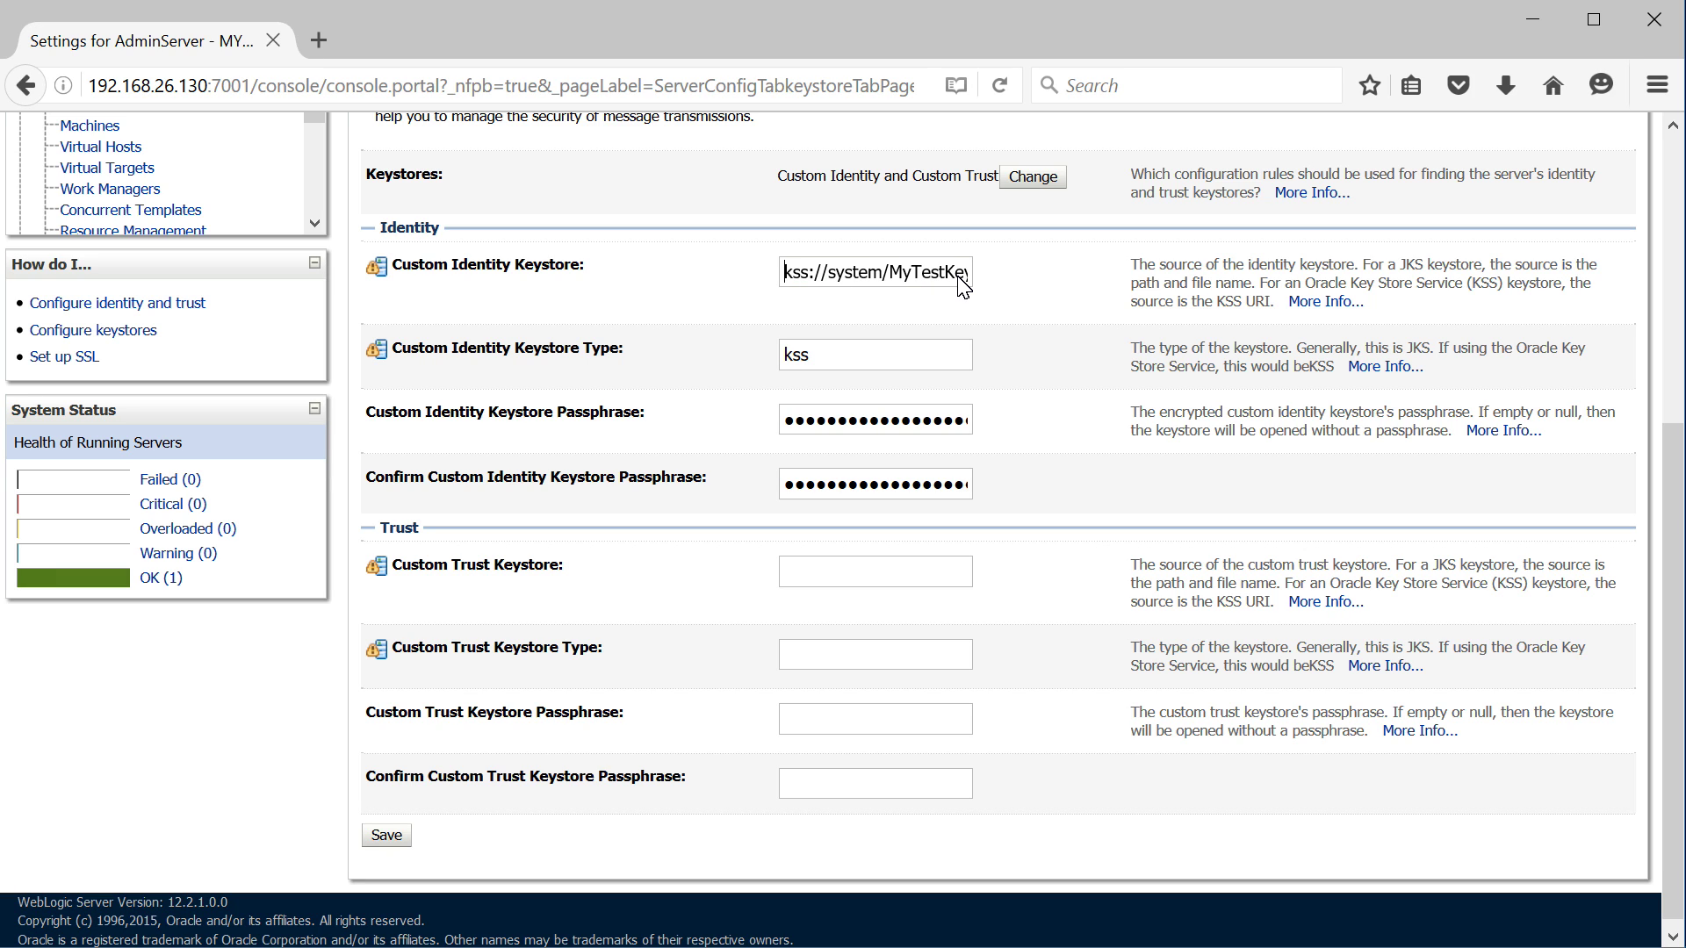
key("Right")
key("Right")
key("Right")
key("shift+Right")
key("shift+Right")
key("shift+Right")
key("shift+Right")
key("shift+Right")
key("shift+Right")
key("shift+Right")
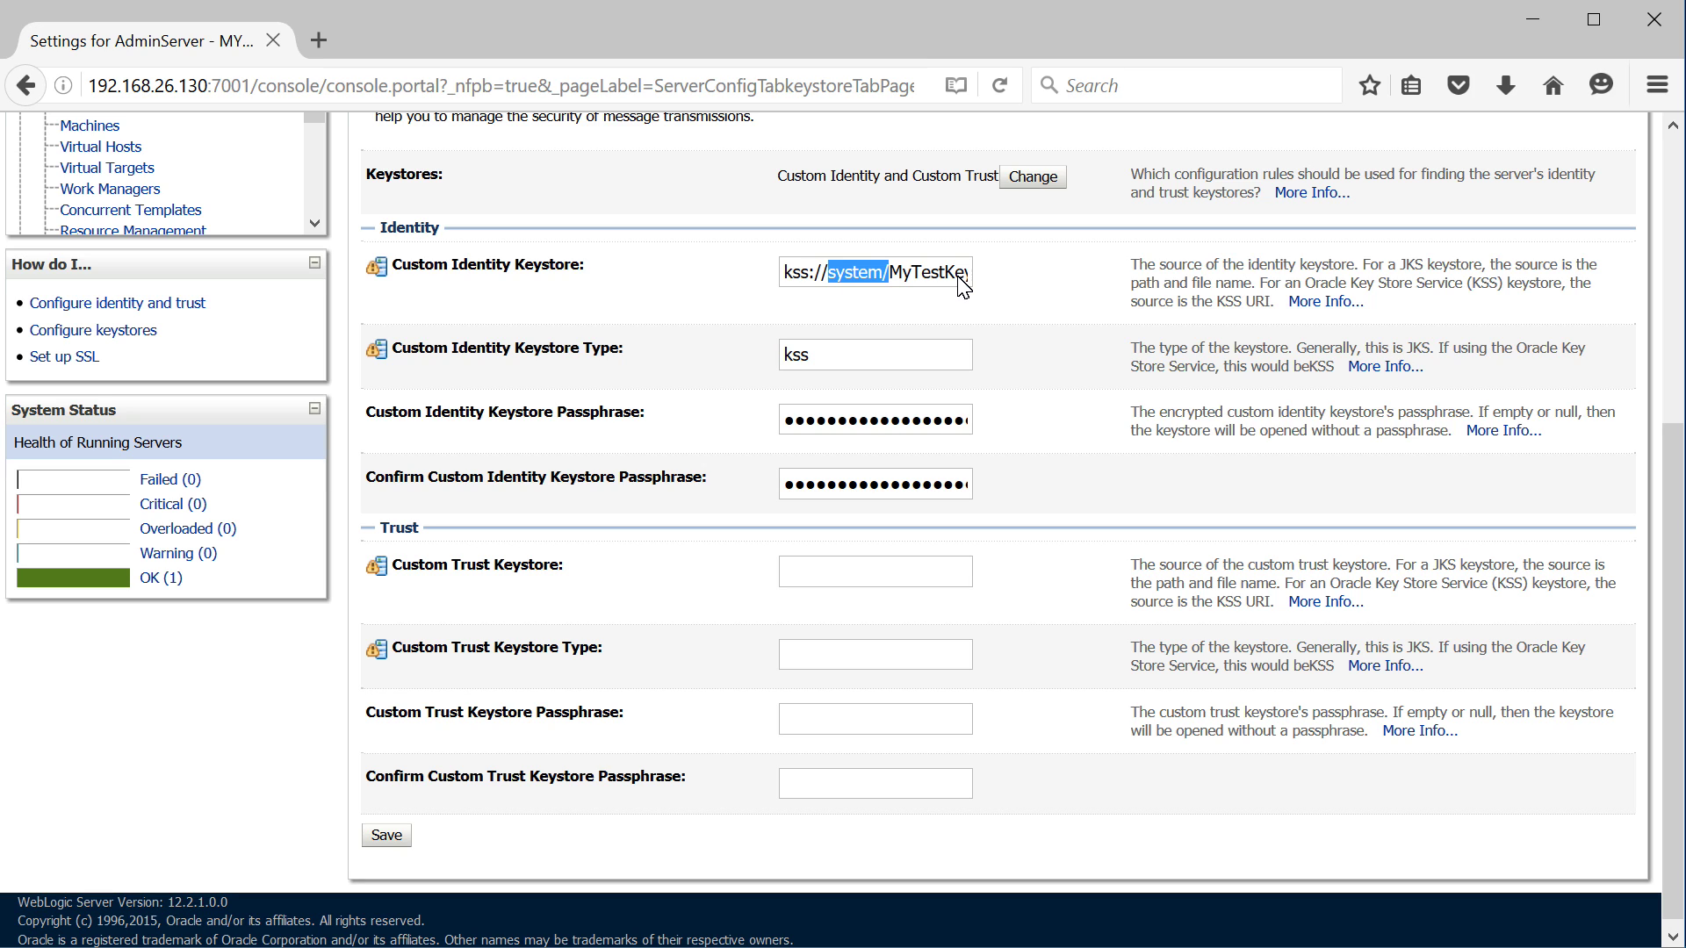
key("shift+Left")
key("Right")
key("Right")
key("shift+Right")
key("shift+Right")
key("shift+Right")
key("shift+Right")
key("shift+Right")
key("shift+Right")
key("shift+Right")
key("shift+Right")
key("shift+Right")
key("shift+Right")
key("shift+Right")
key("shift+Right")
key("shift+Right")
key("shift+Right")
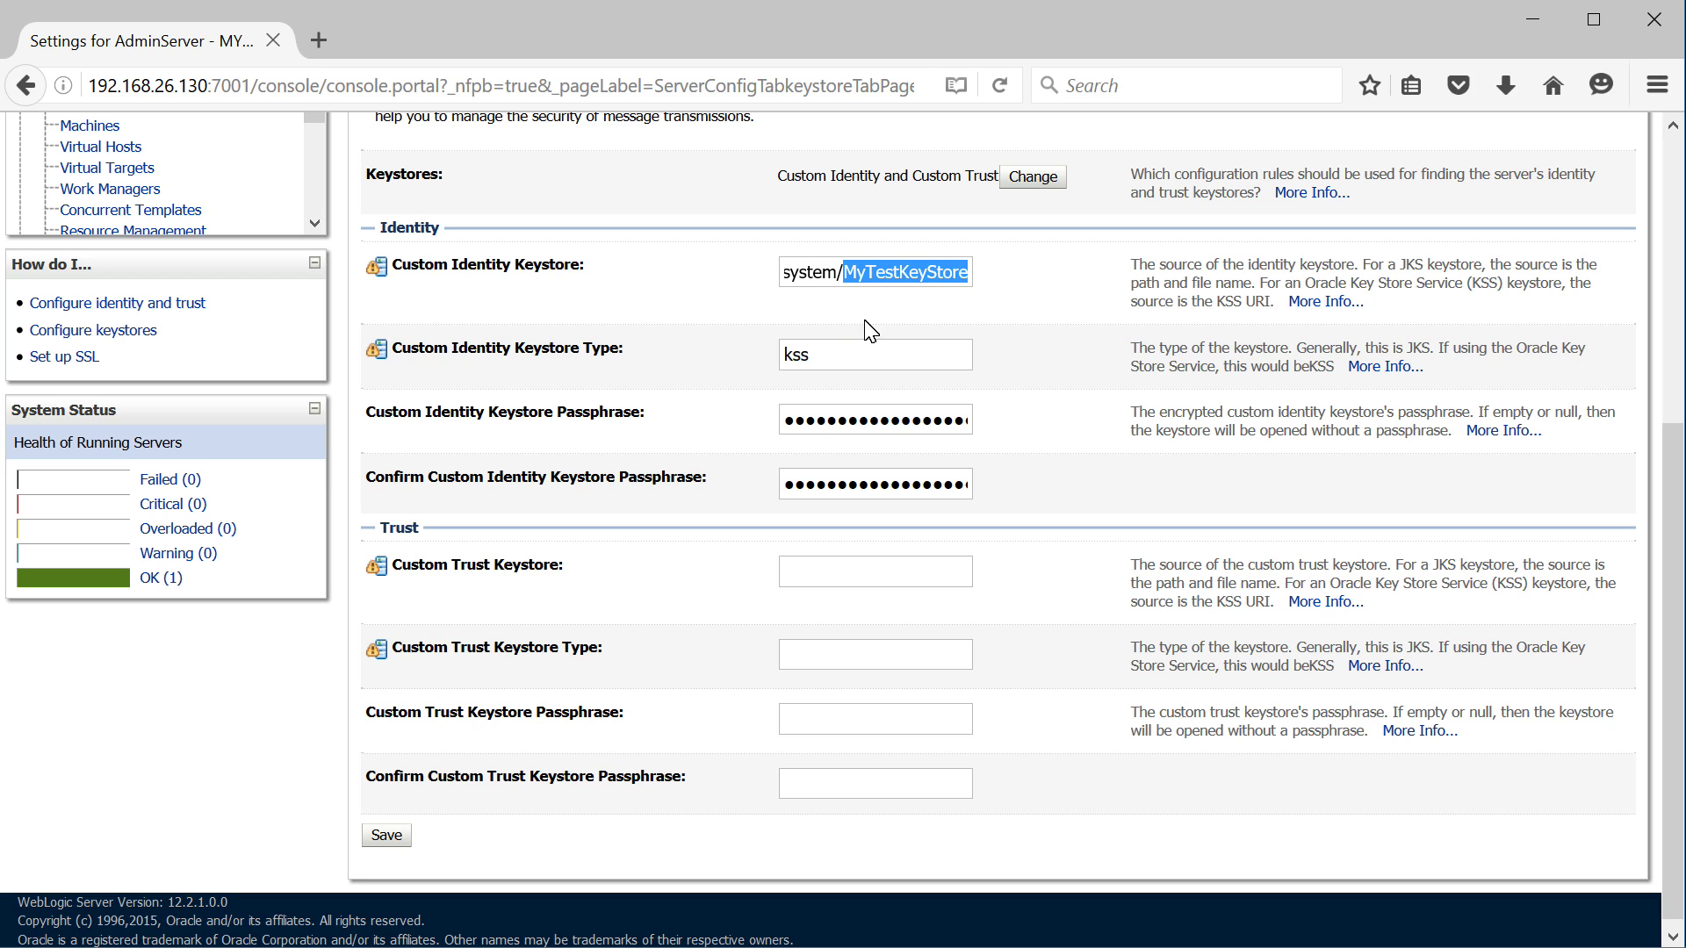
left_click(822, 360)
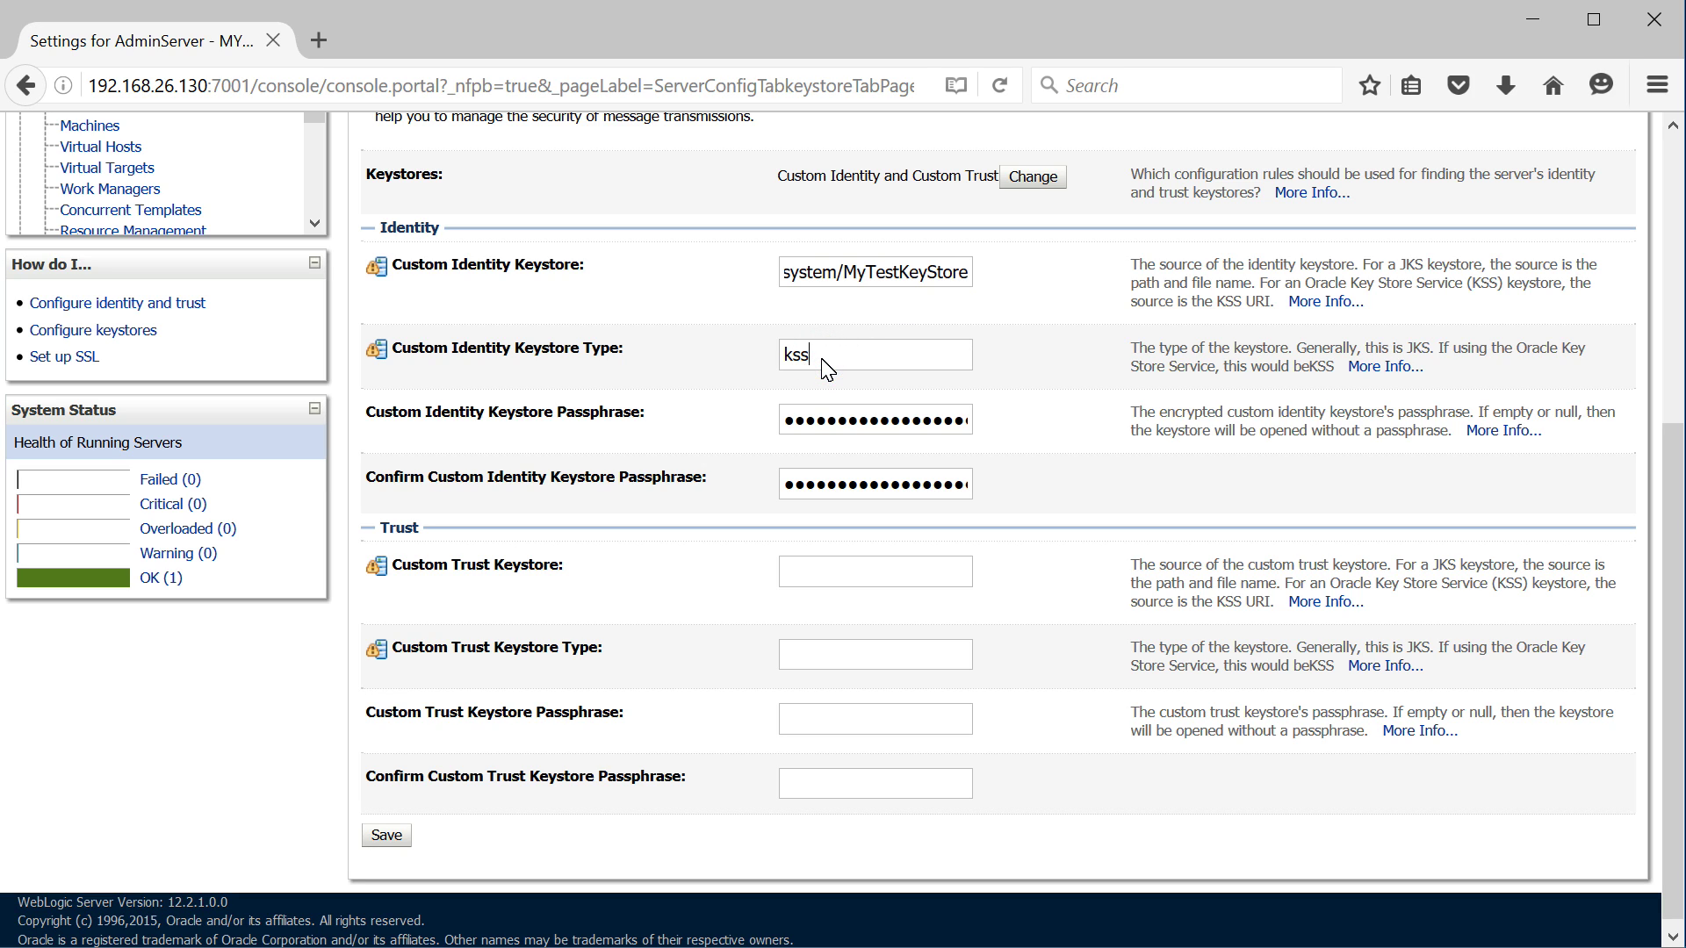
Check the masked identity passphrase, then select the whole identity keystore path for replacement
left_click(791, 421)
left_click_drag(791, 422, 978, 440)
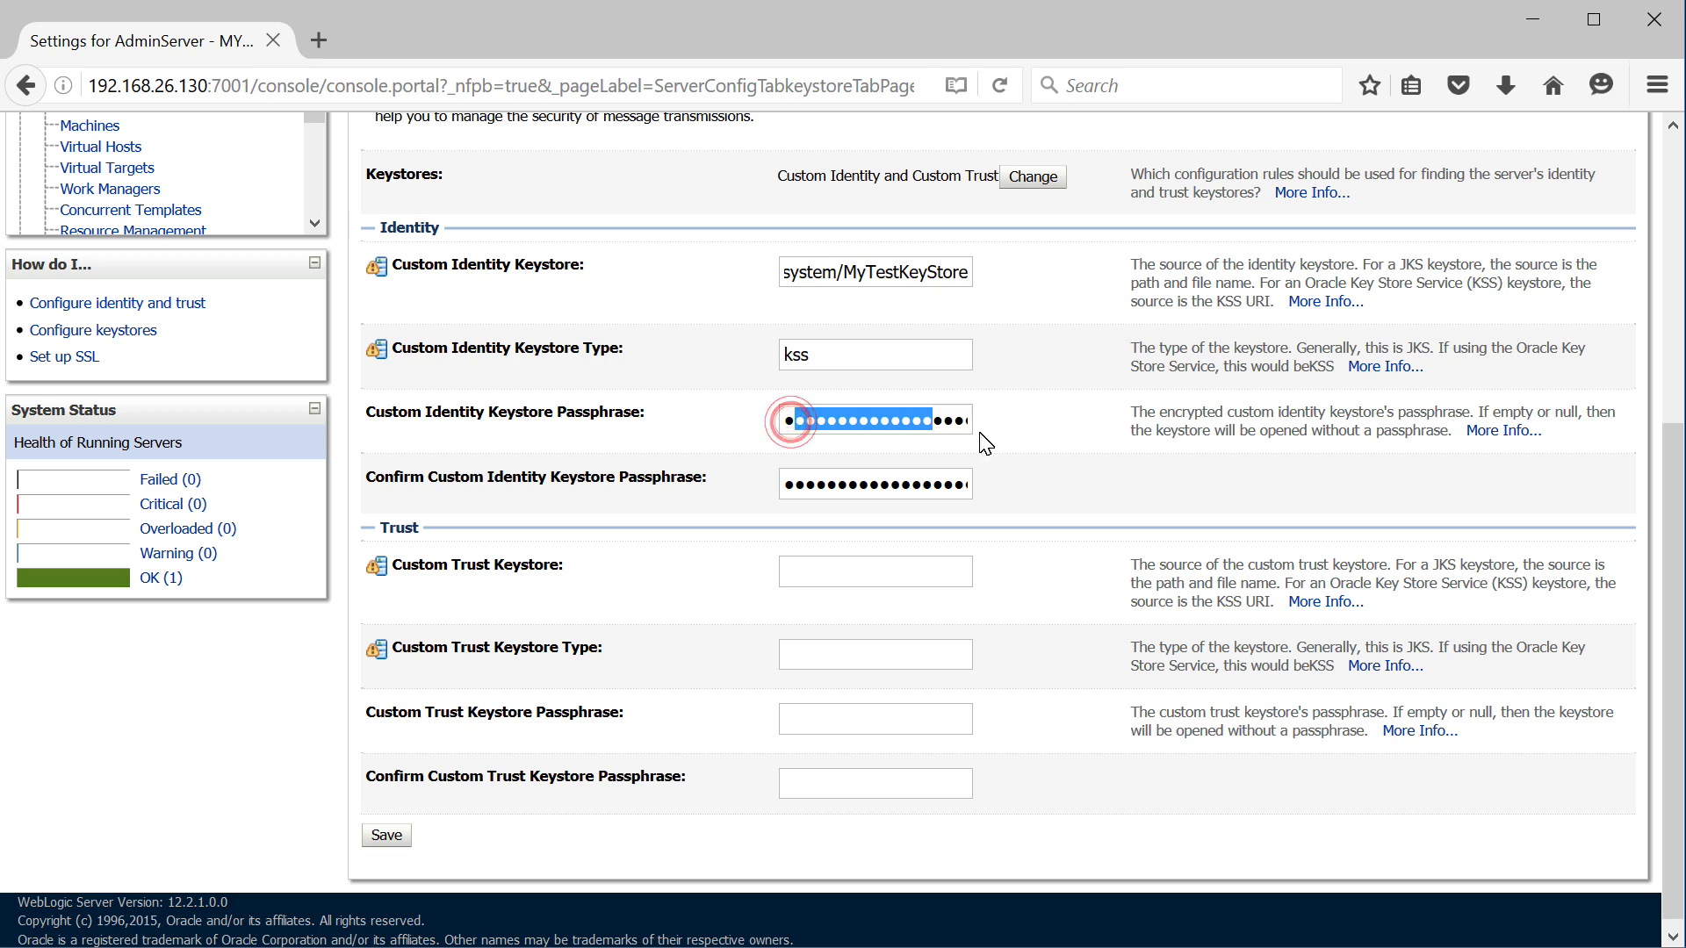
left_click(1043, 446)
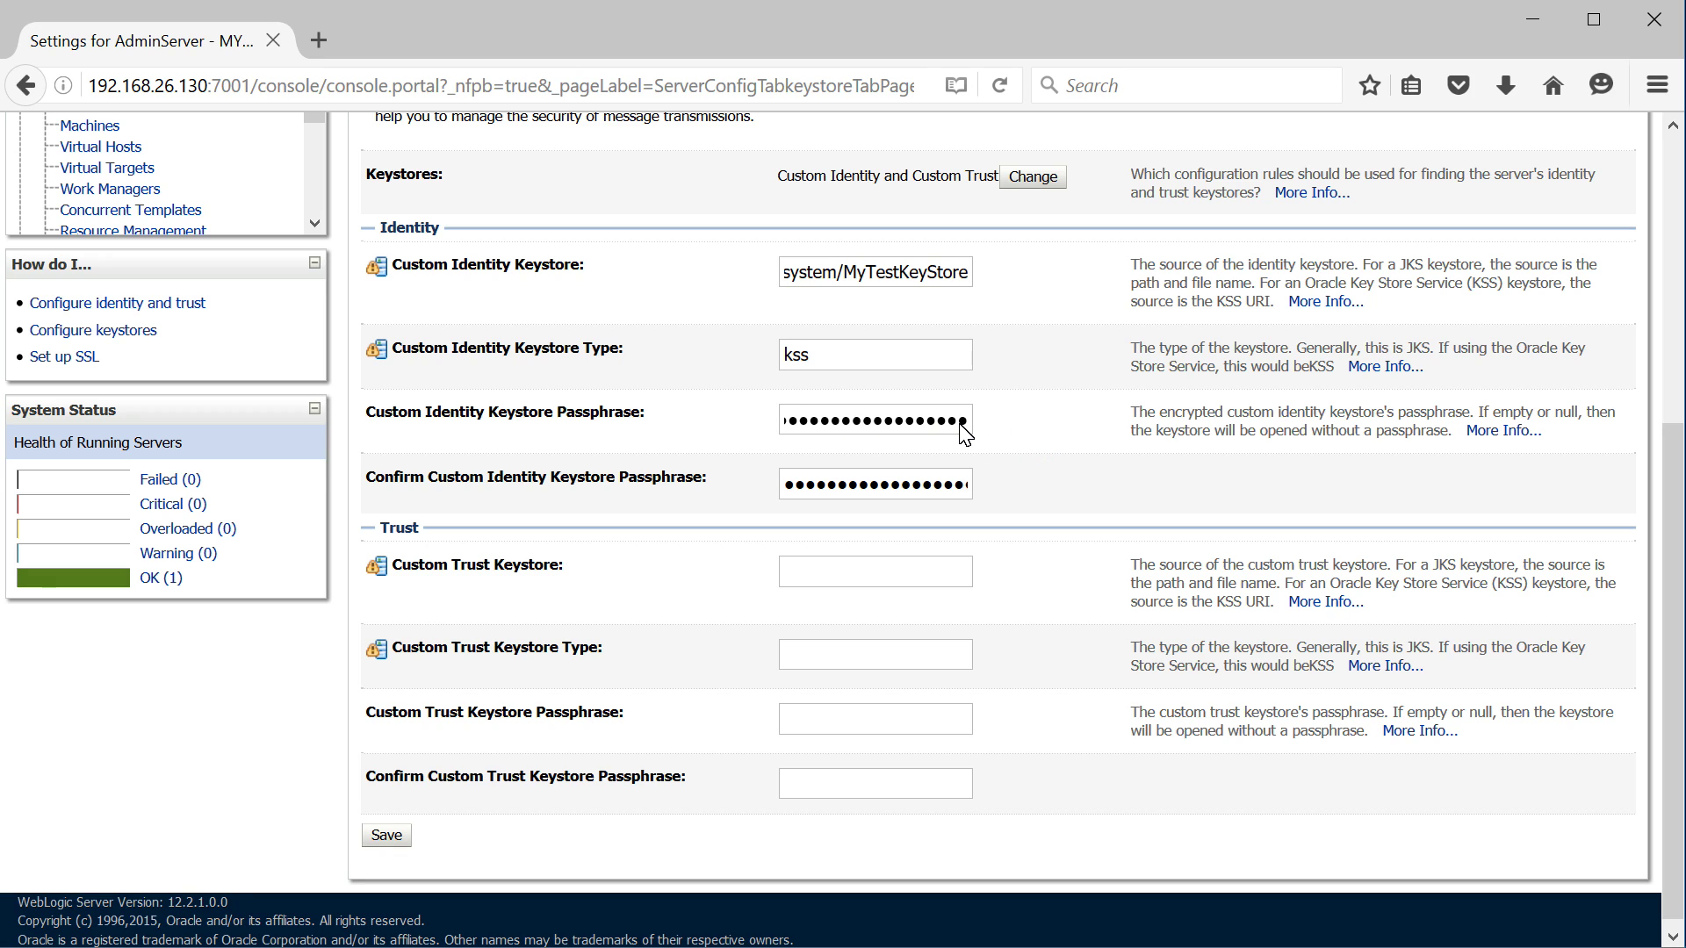
left_click(909, 273)
triple_click(912, 276)
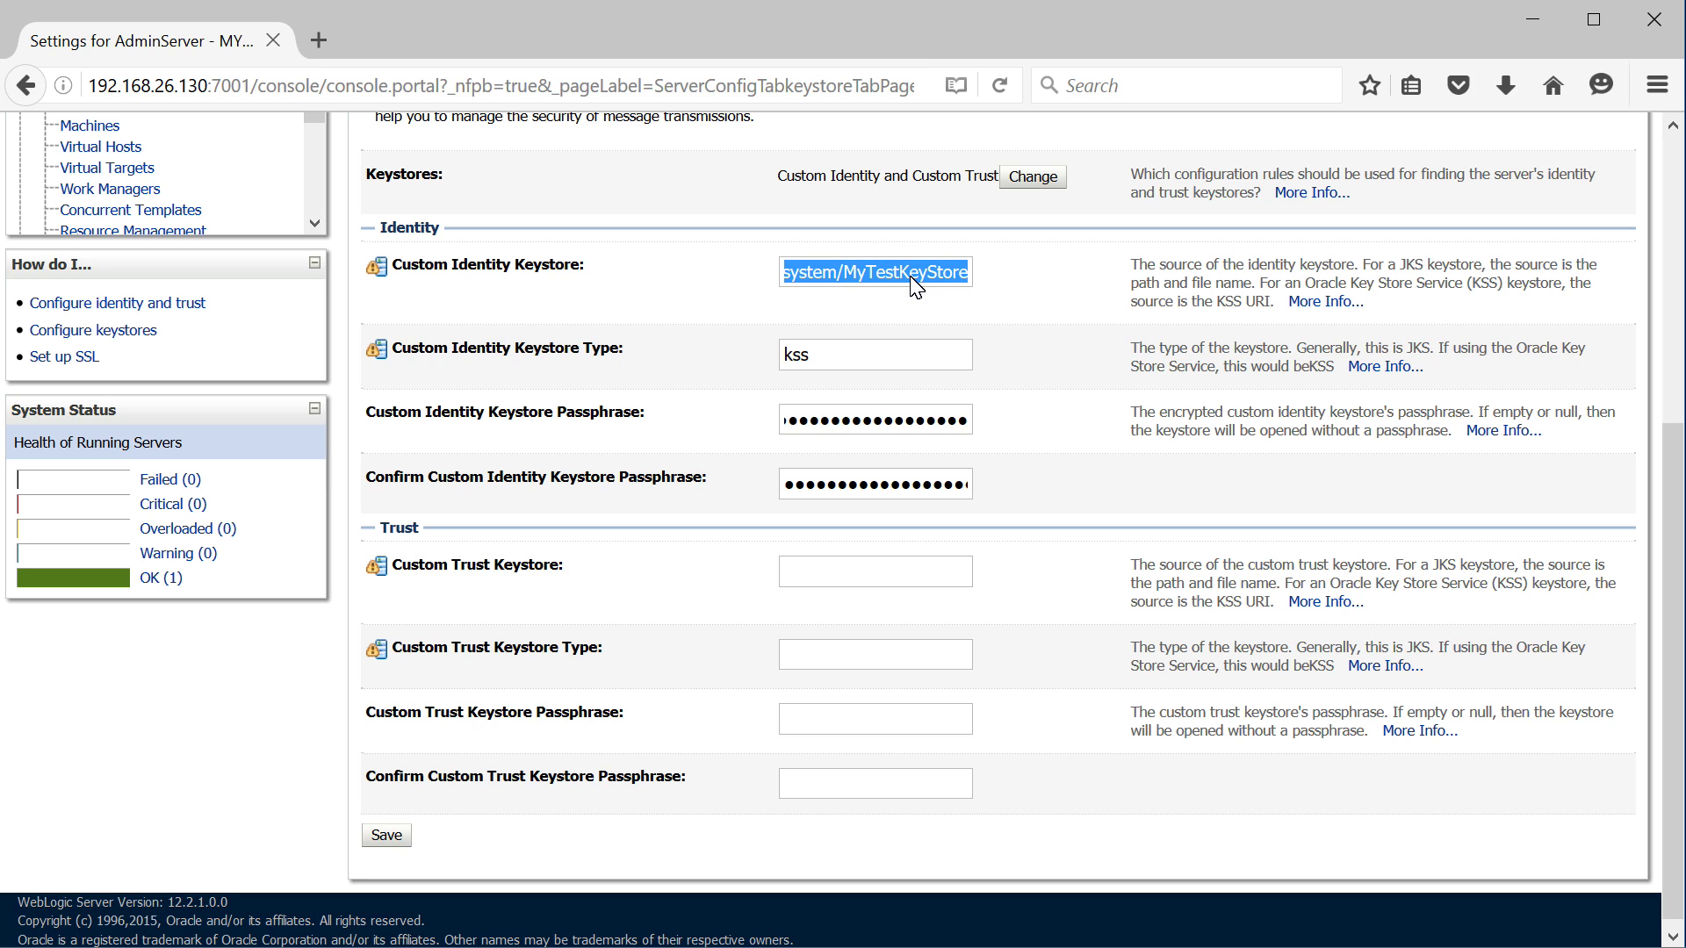
Set the identity keystore to /home/oracle/mytestkeystore.jks and replace the keystore type value
type("/home/")
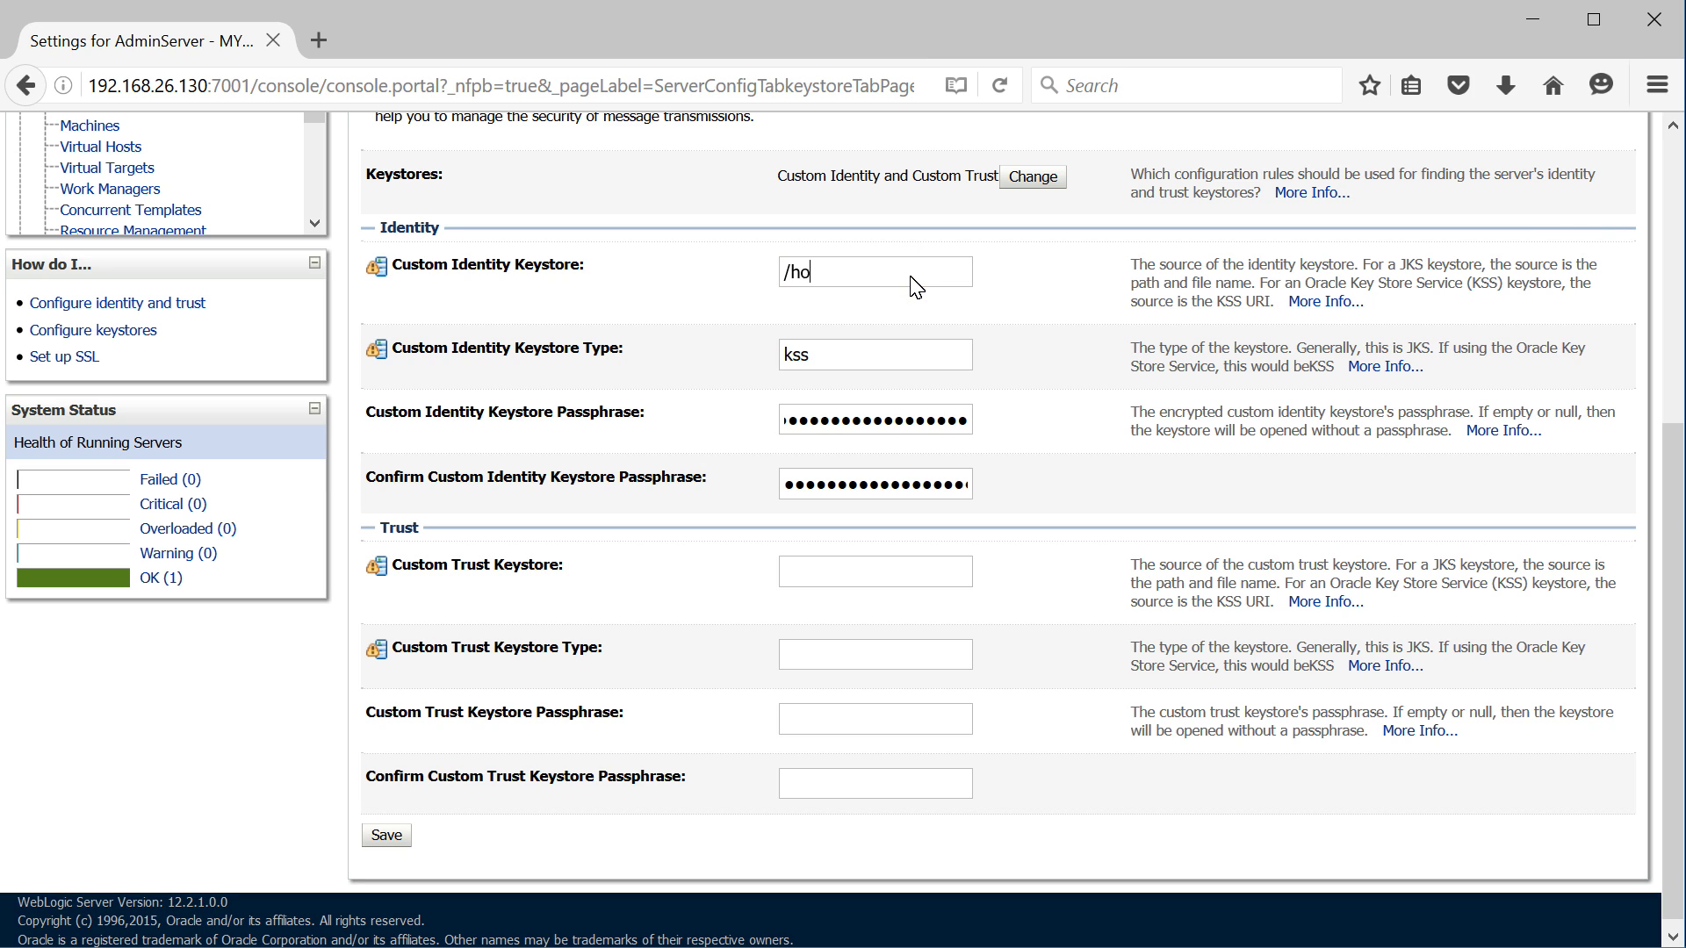
type("oracle")
type("/my")
type("testkeyst")
type("ore.jks")
double_click(848, 356)
type("kss://system/MyTestKey")
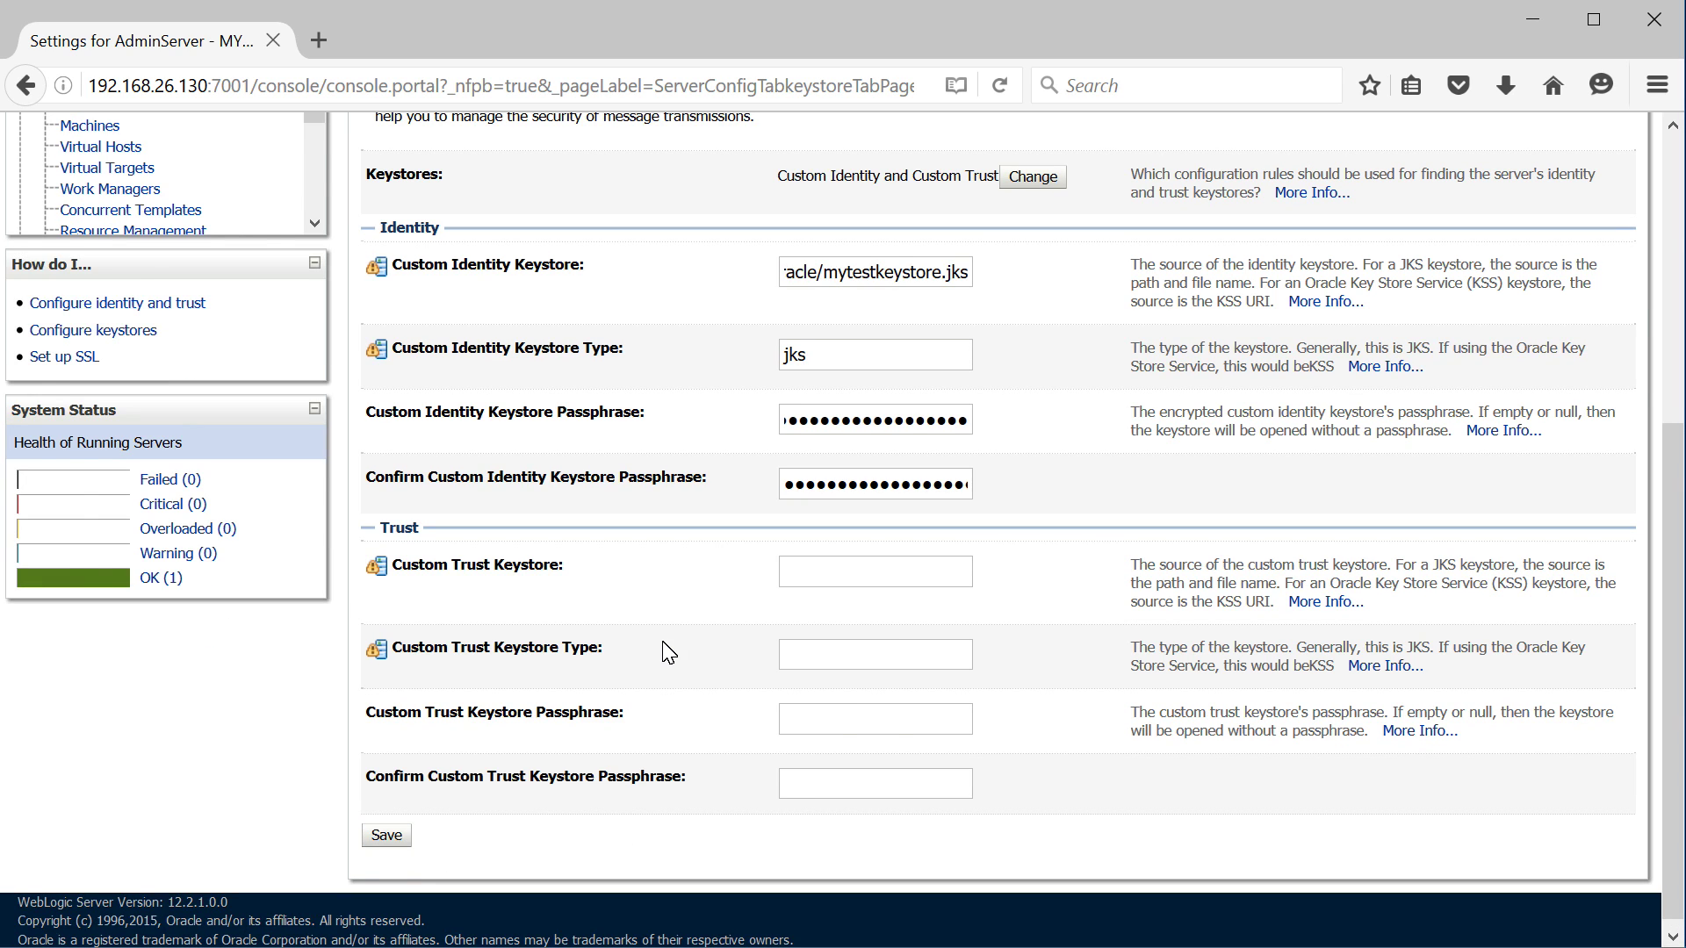
Leave the keystore page for the Servers summary and show its Control view
scroll(669, 653, "up", 5)
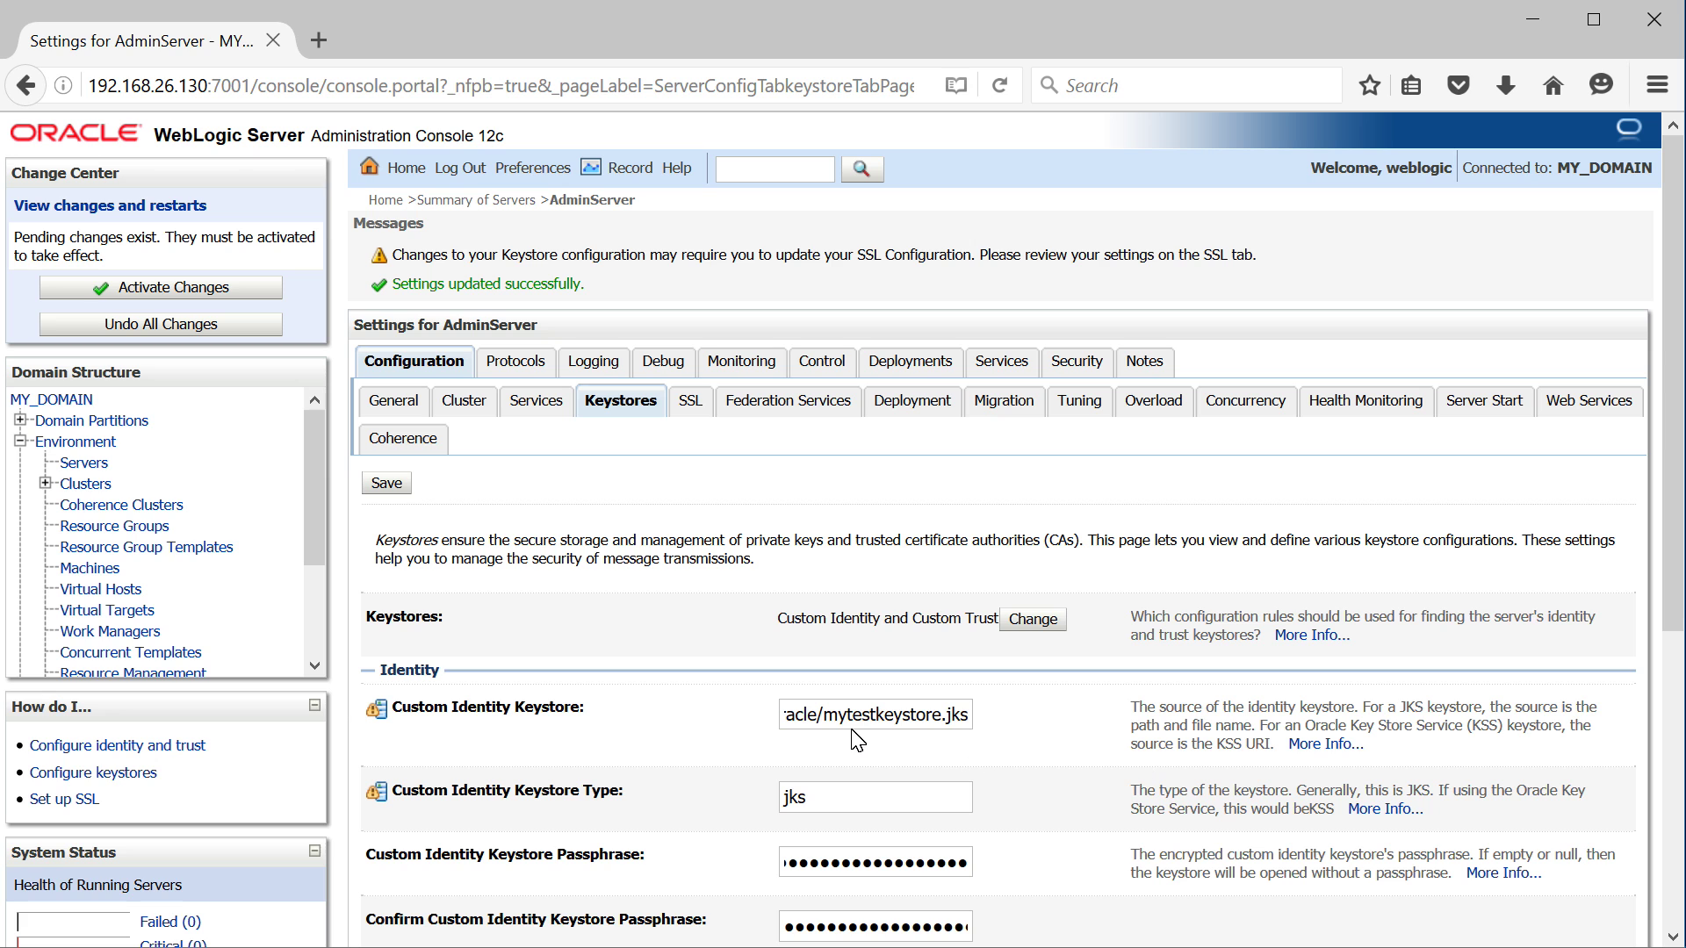
left_click(70, 464)
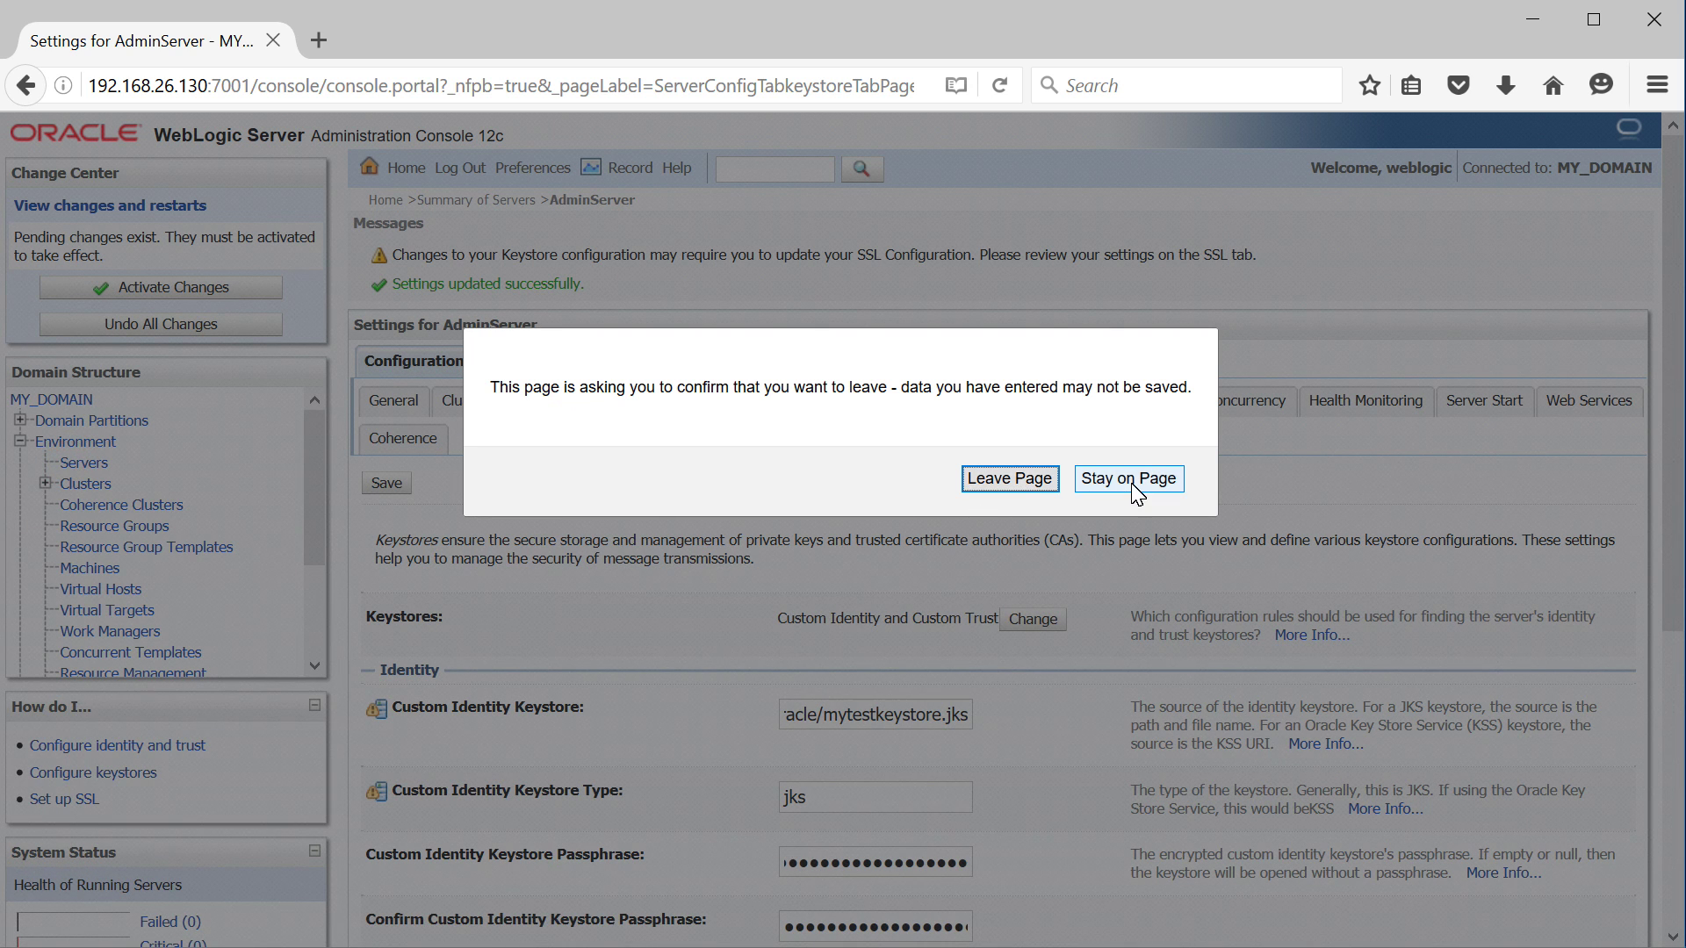
key("Return")
left_click(522, 269)
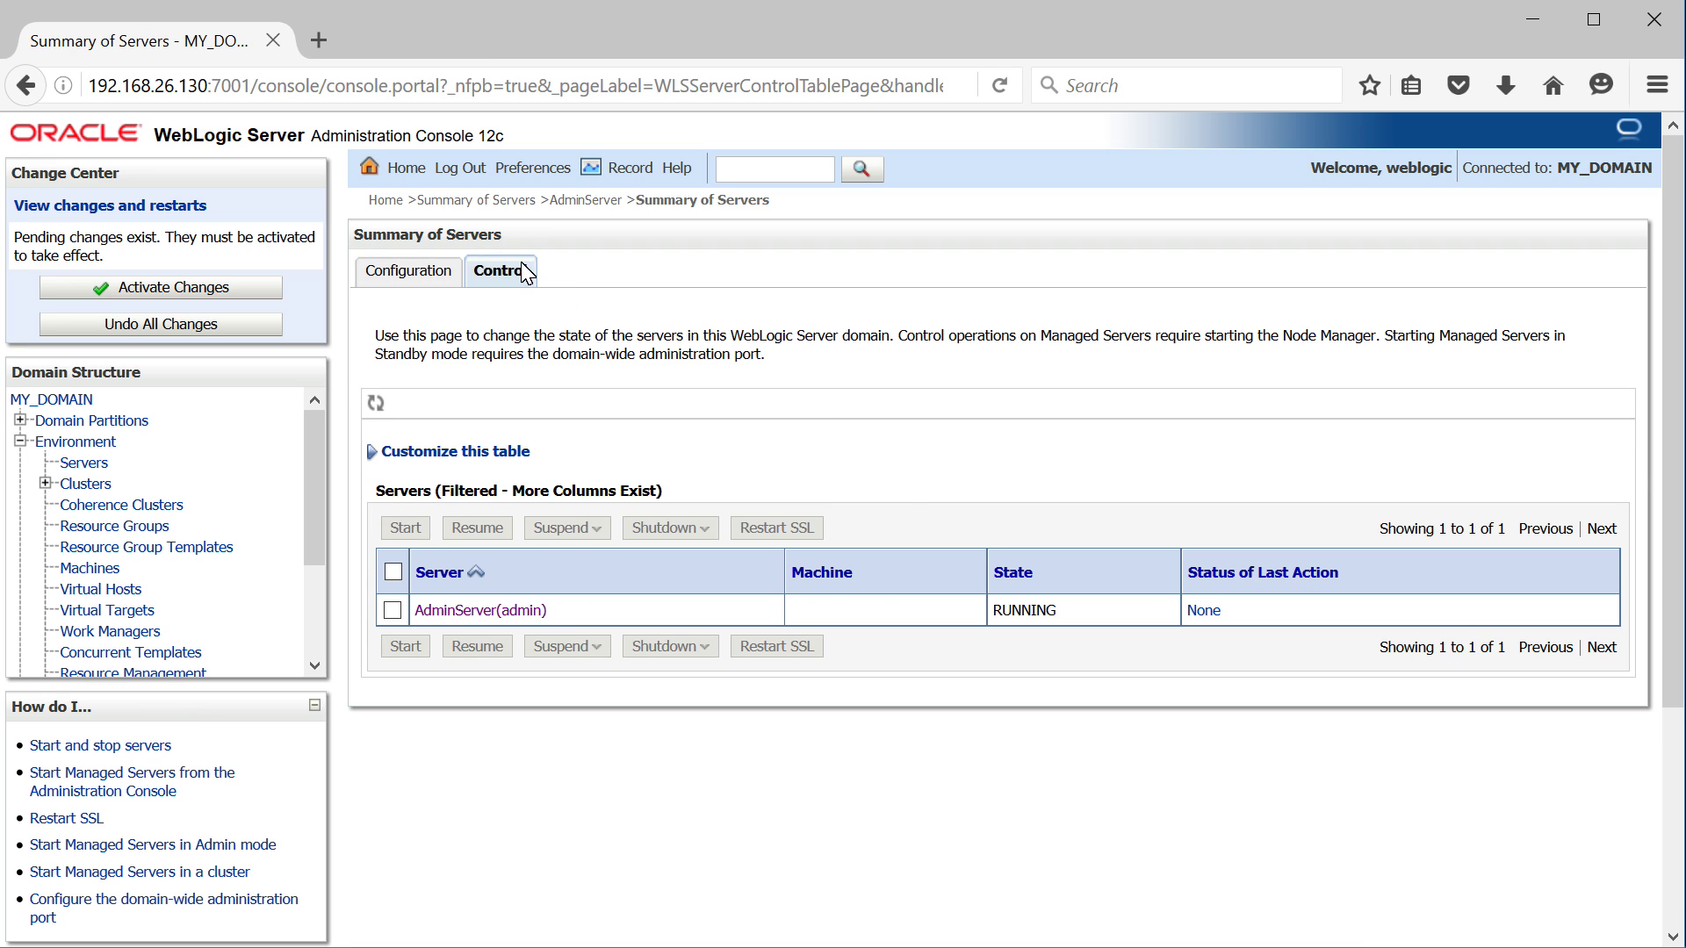